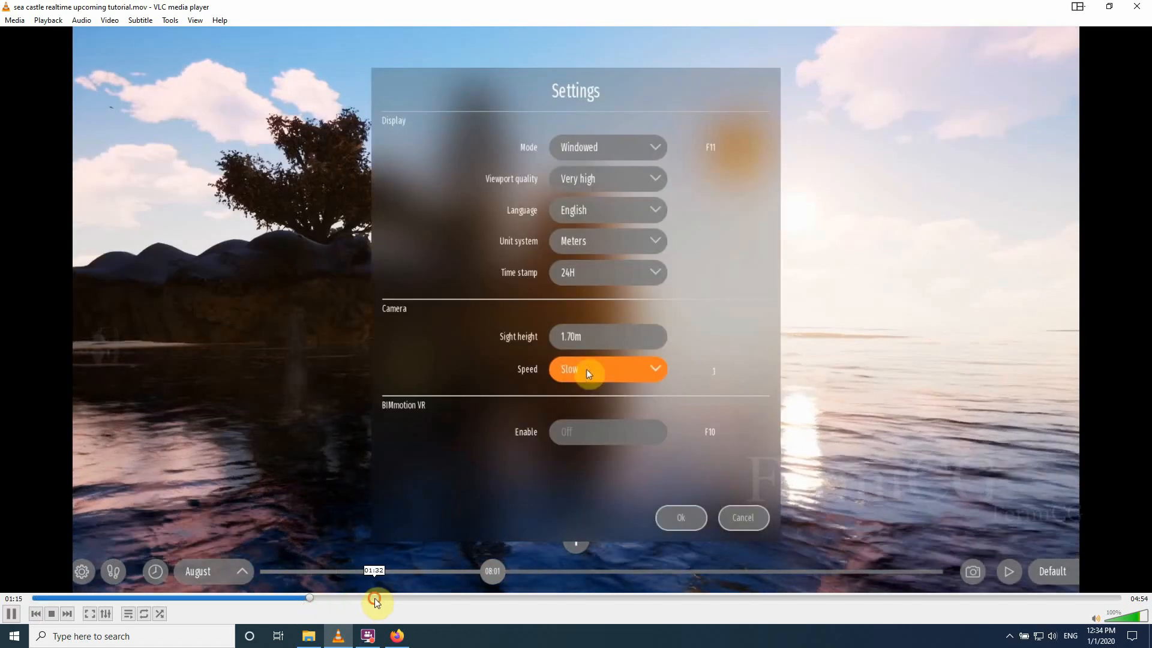
Step: Skip the sea castle video ahead to about 4:16 and close the player
left_click_drag(374, 599, 976, 610)
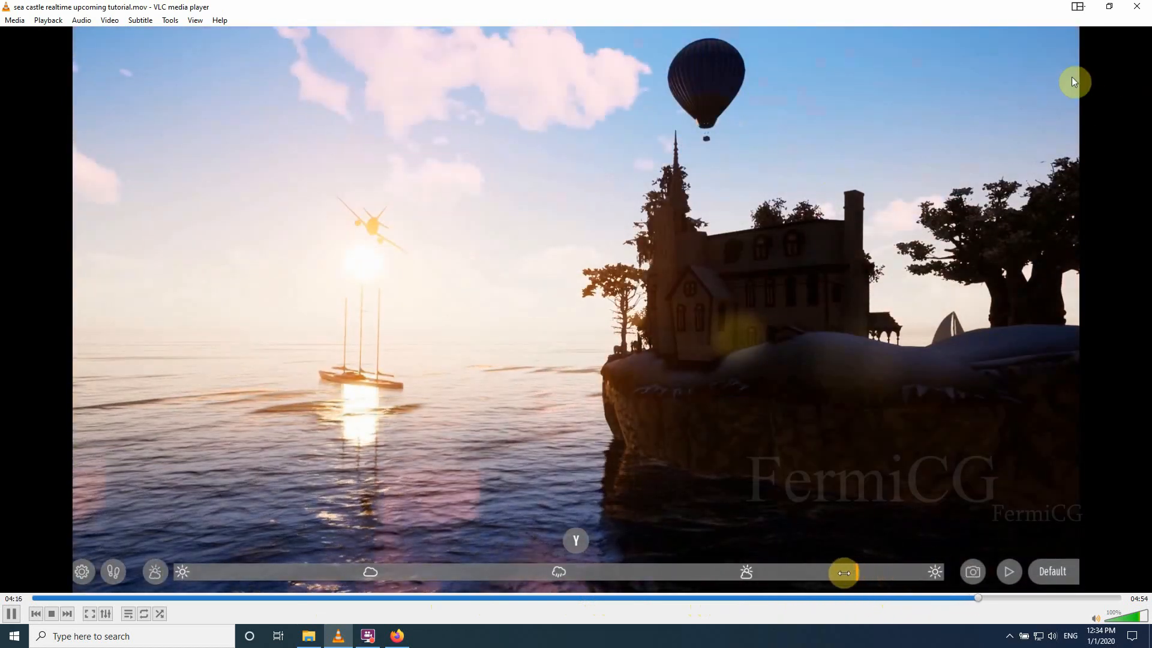
left_click(1137, 11)
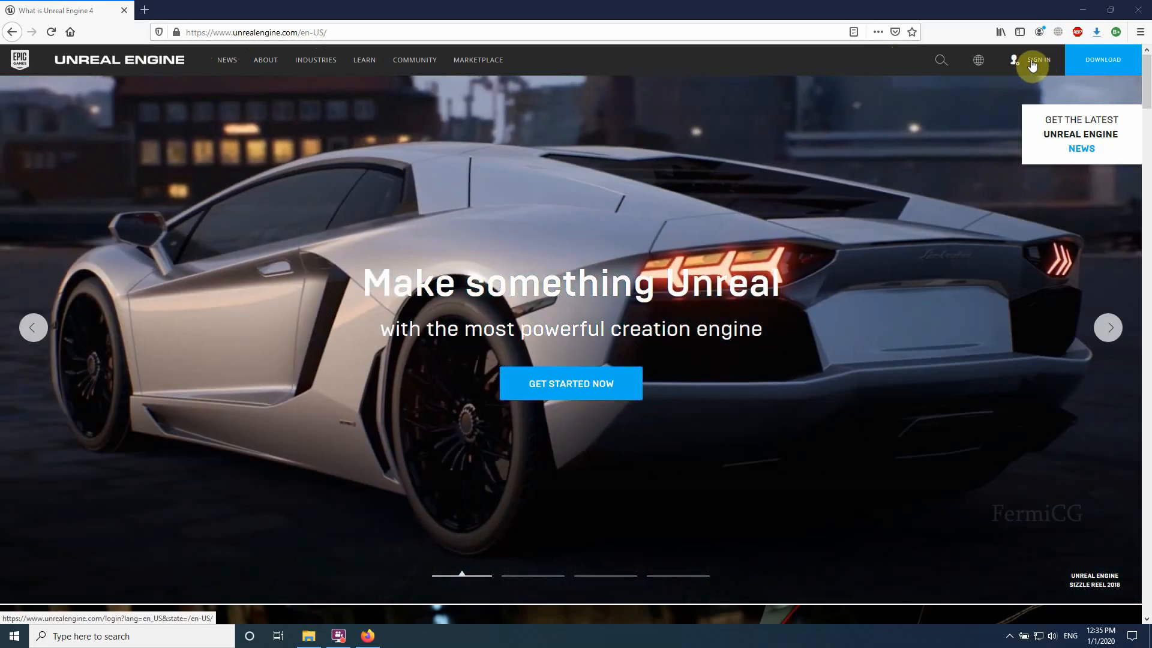
Step: Open the Architecture industry page on the Unreal Engine website
mouse_move(320, 66)
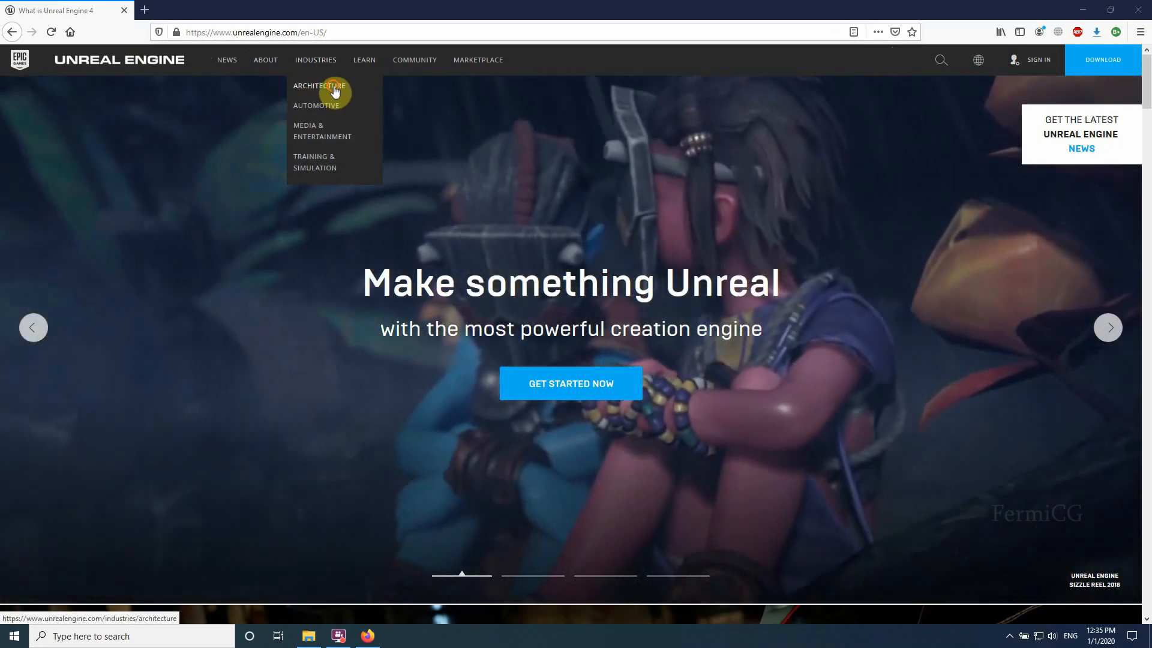
left_click(333, 87)
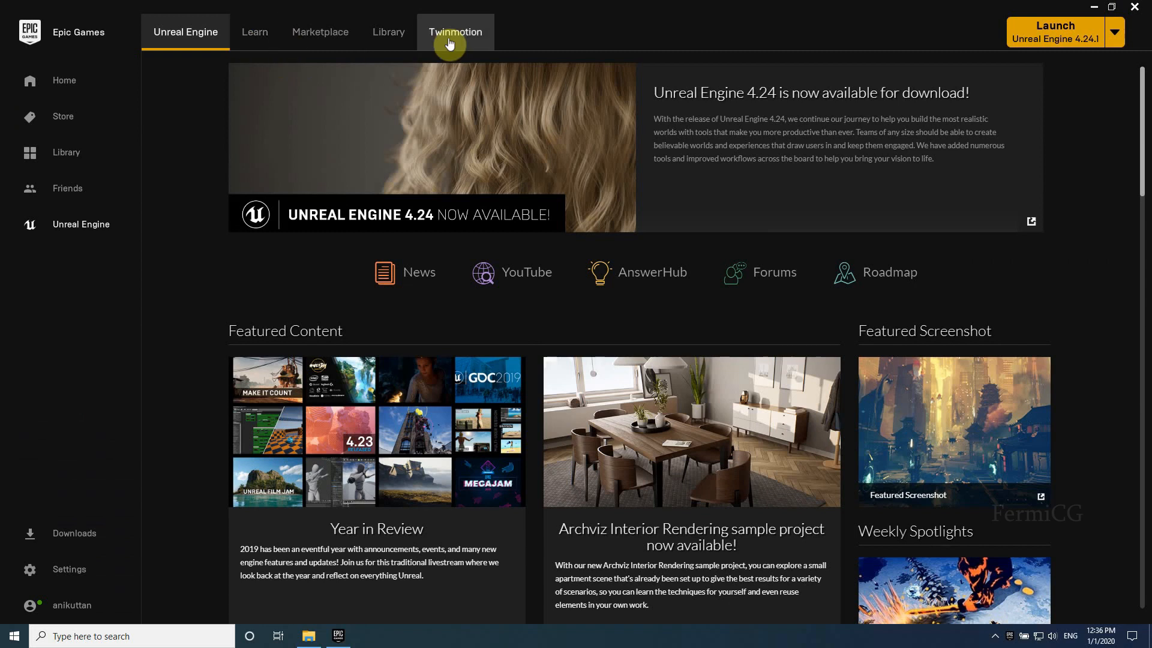
Step: View the Twinmotion page in the Epic Games Launcher and close the launcher window
left_click(449, 43)
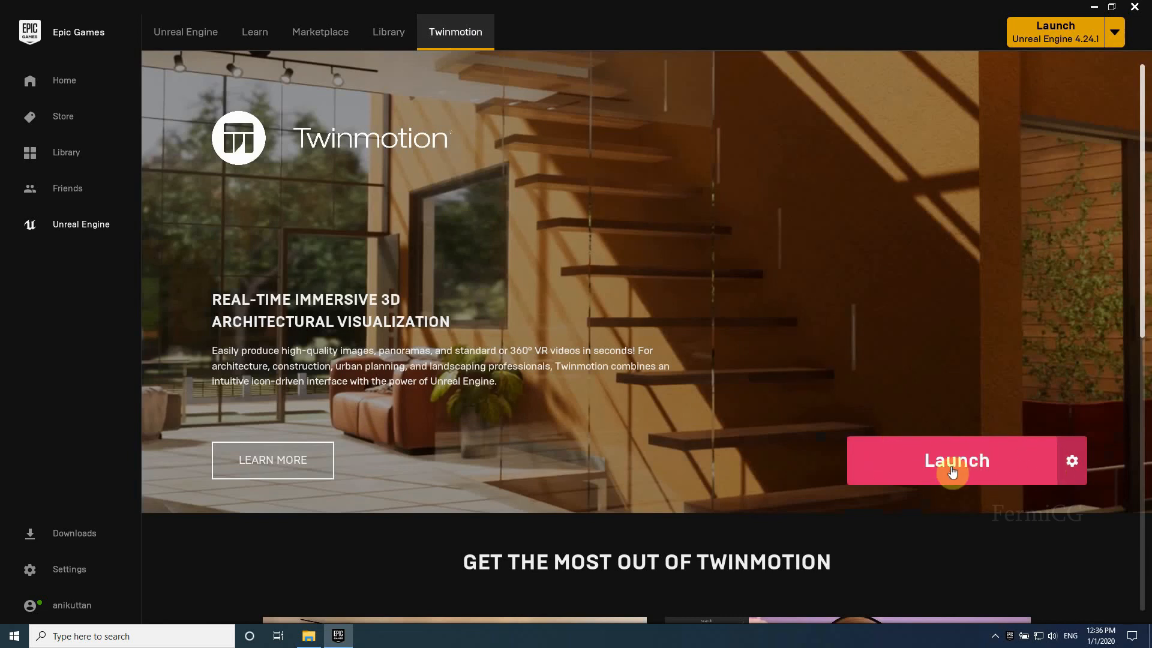
left_click(1134, 8)
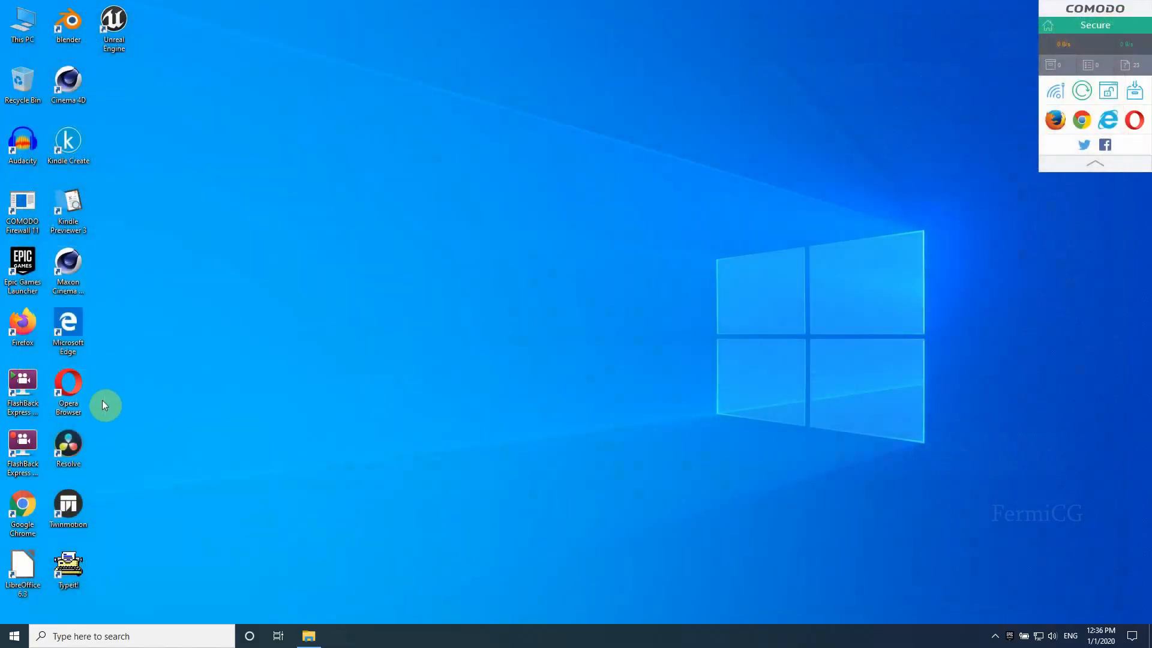
Step: Start Twinmotion from the desktop and quit the Epic Games Launcher still running in the background
double_click(69, 503)
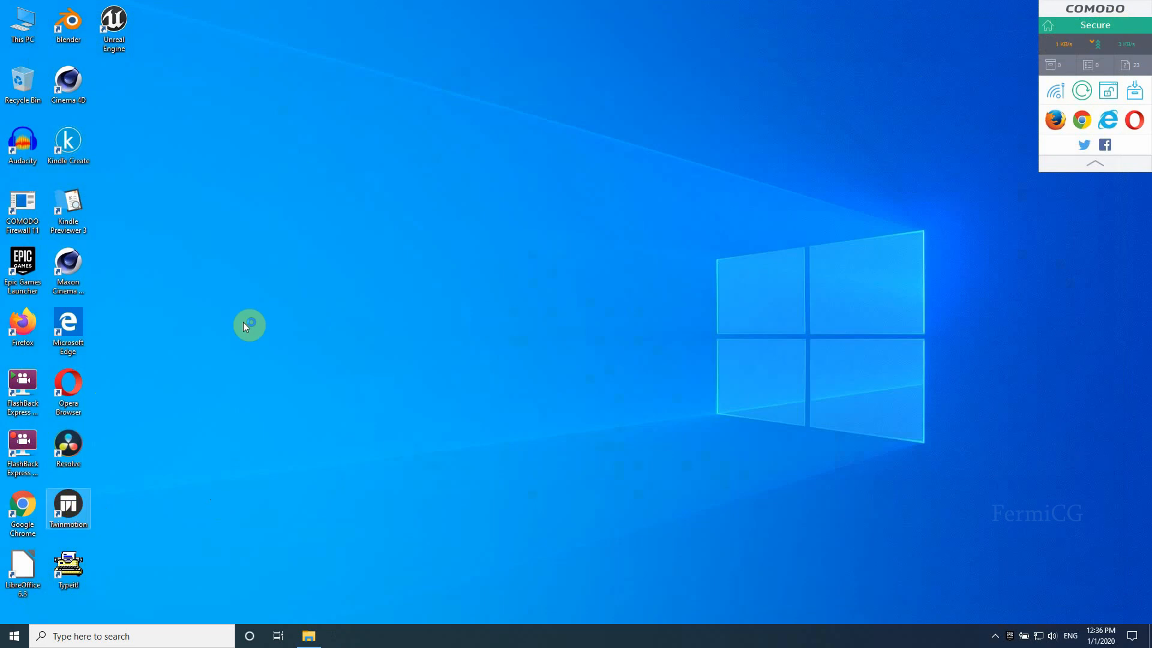
right_click(1011, 627)
left_click(1023, 614)
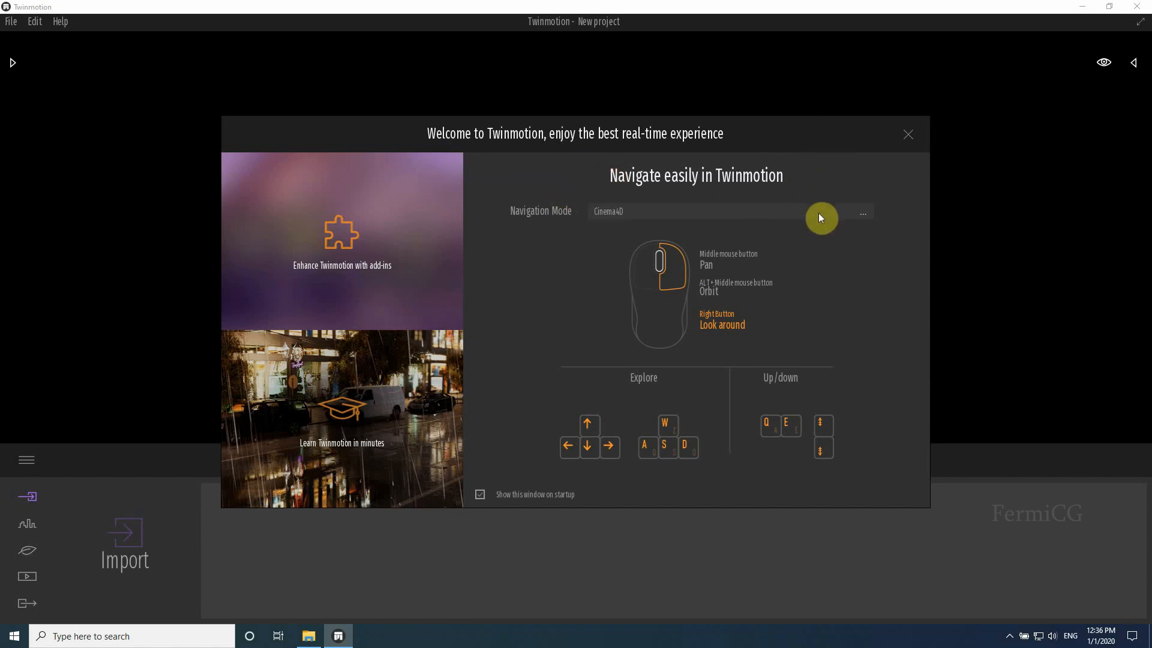
Step: Check the available navigation modes in the welcome window, keep Cinema4D and close the window
left_click(862, 213)
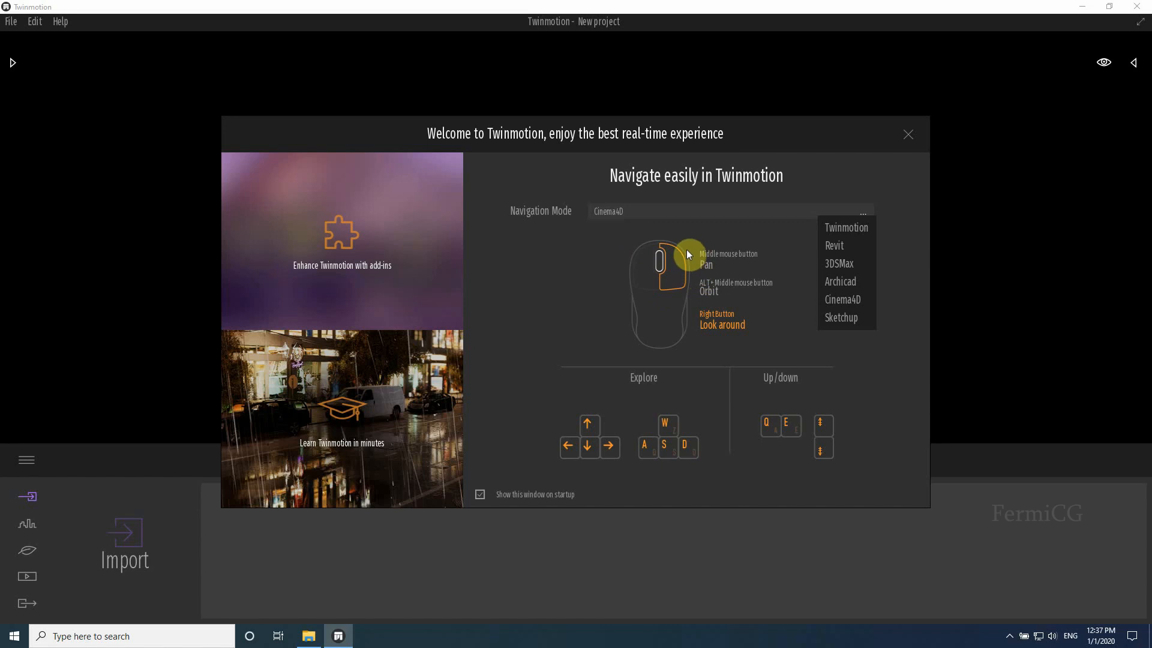
left_click(908, 137)
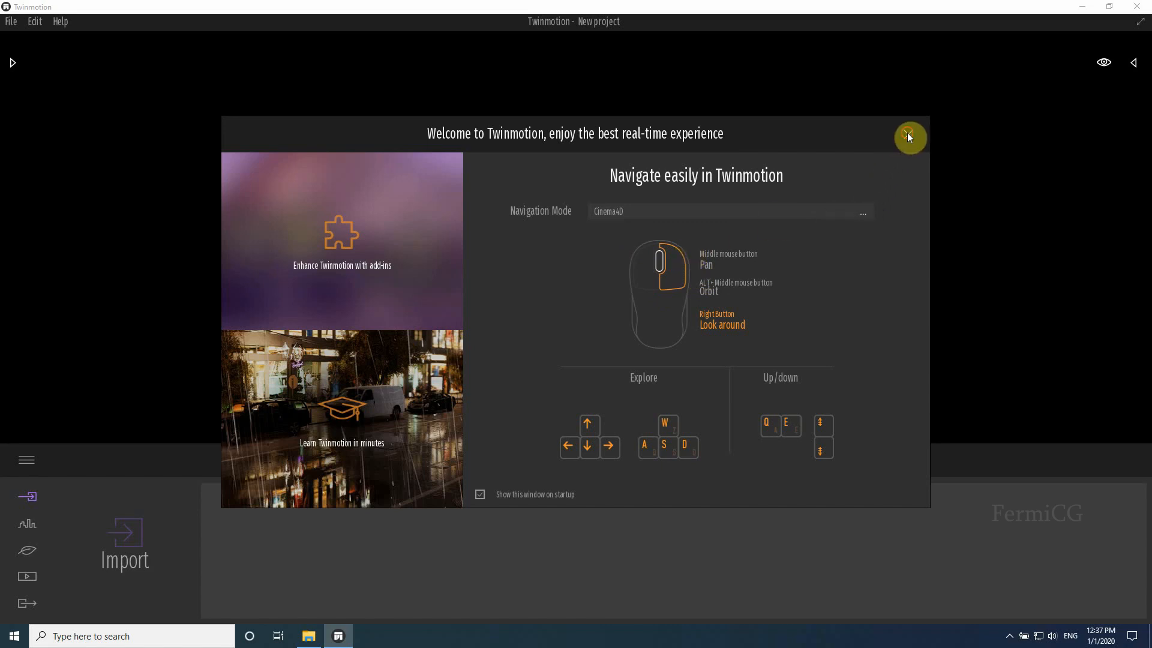
left_click(908, 137)
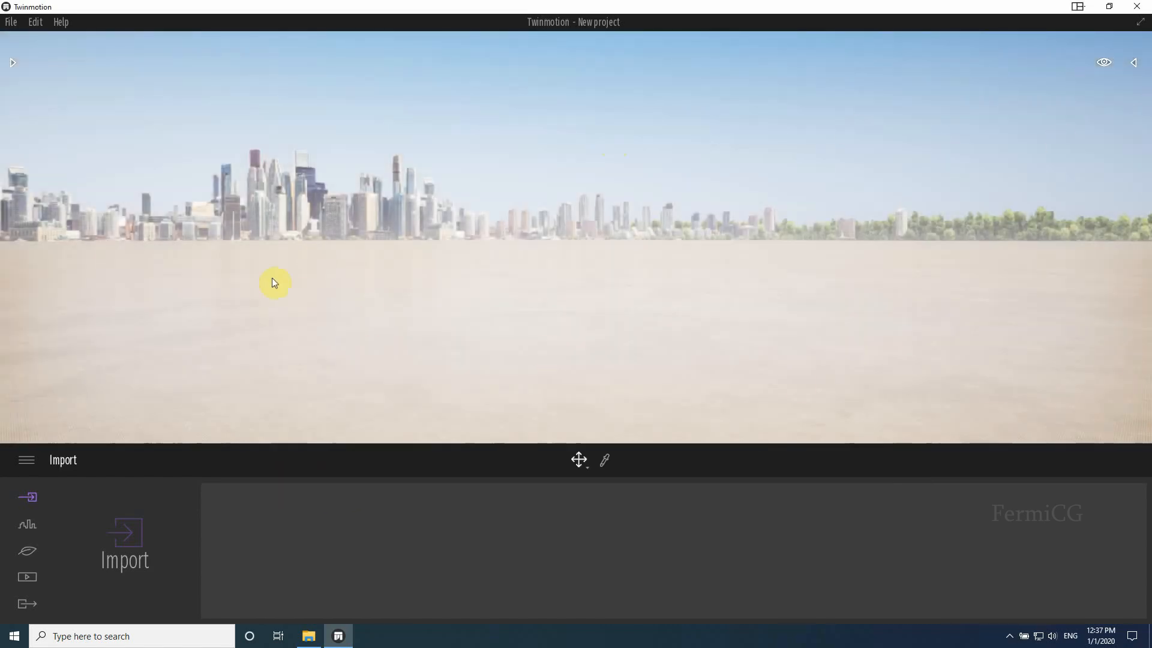
Step: Run the automatic graphics quality setup in the preferences, review the appearance options and apply the settings
left_click(11, 21)
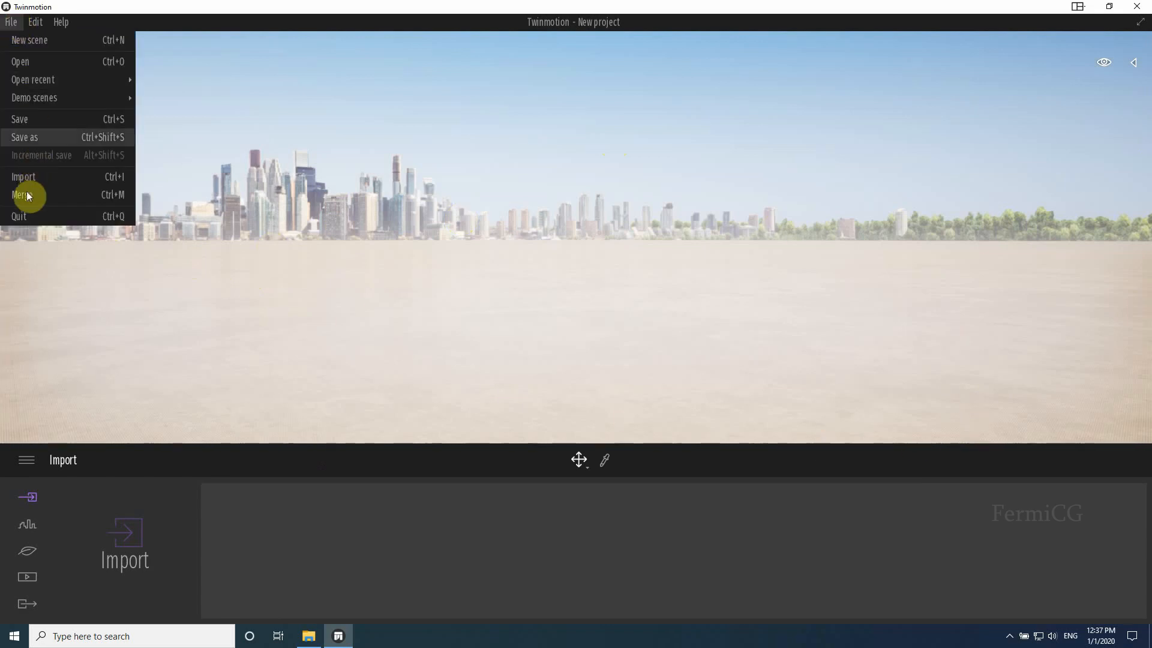
mouse_move(36, 22)
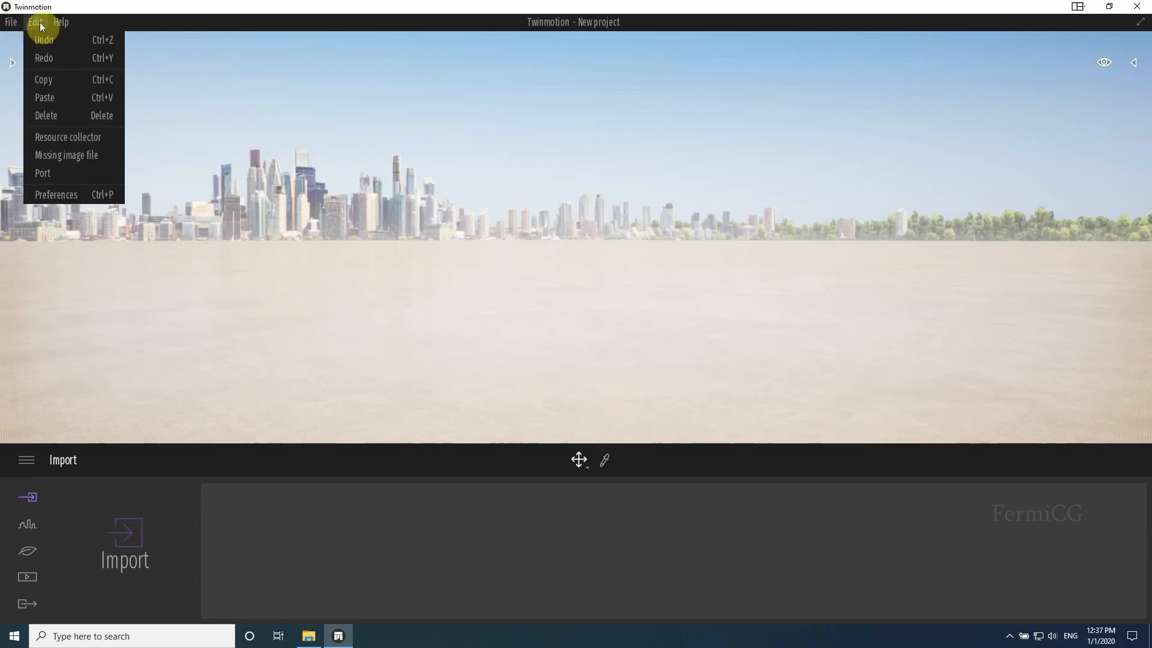
left_click(68, 198)
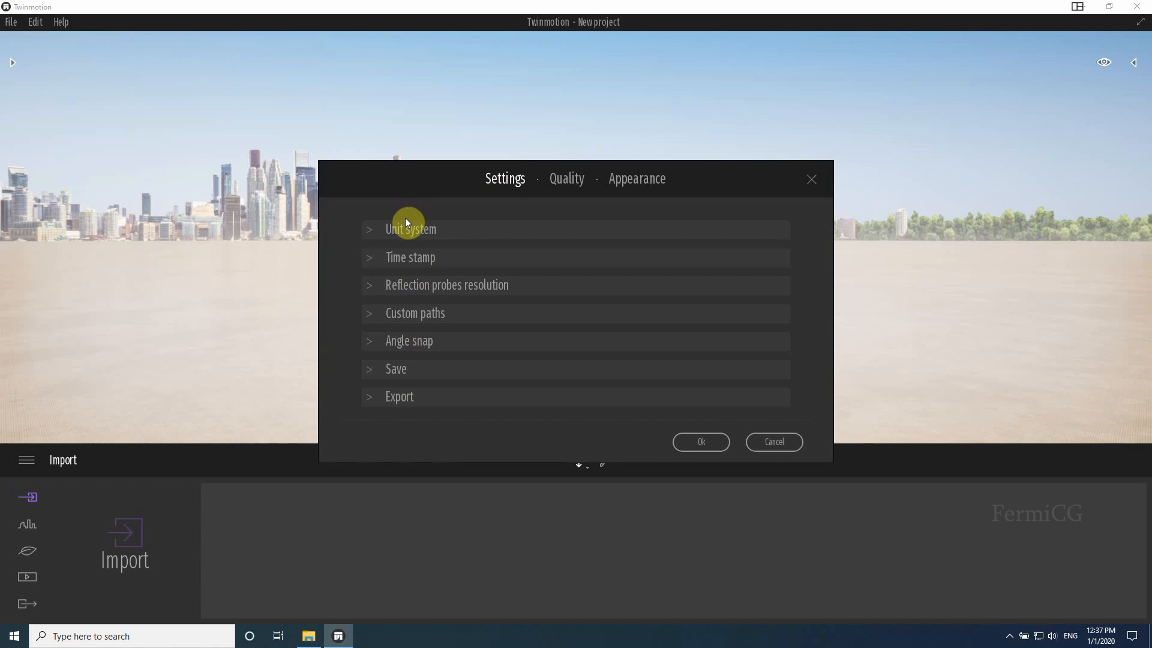
left_click(581, 185)
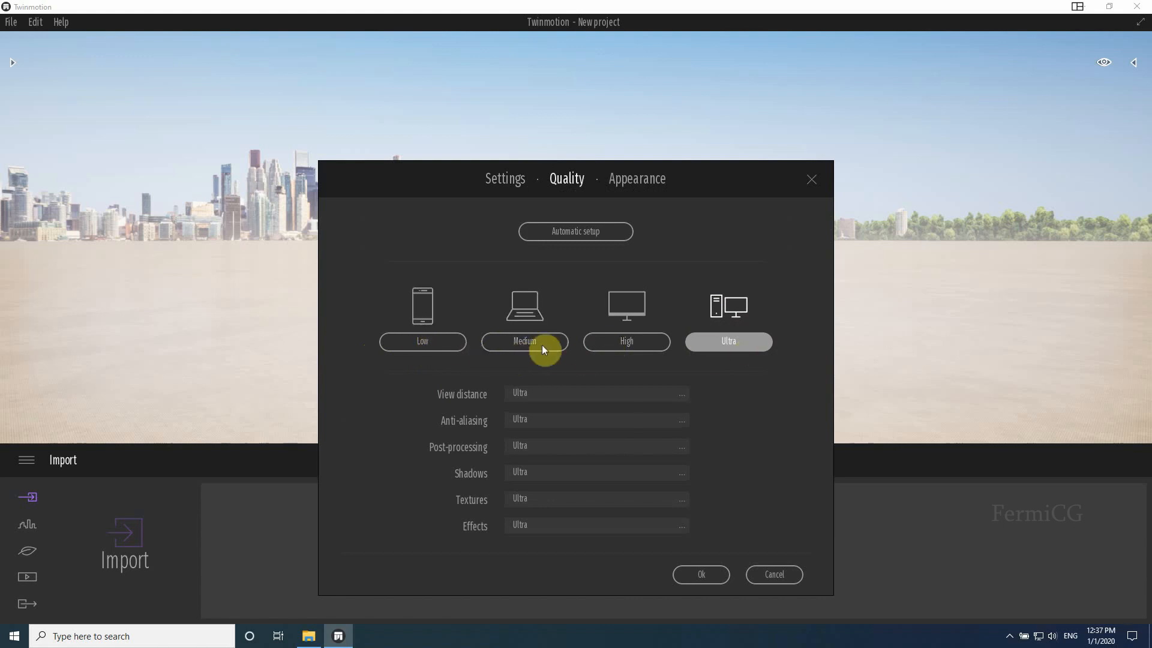
left_click(582, 232)
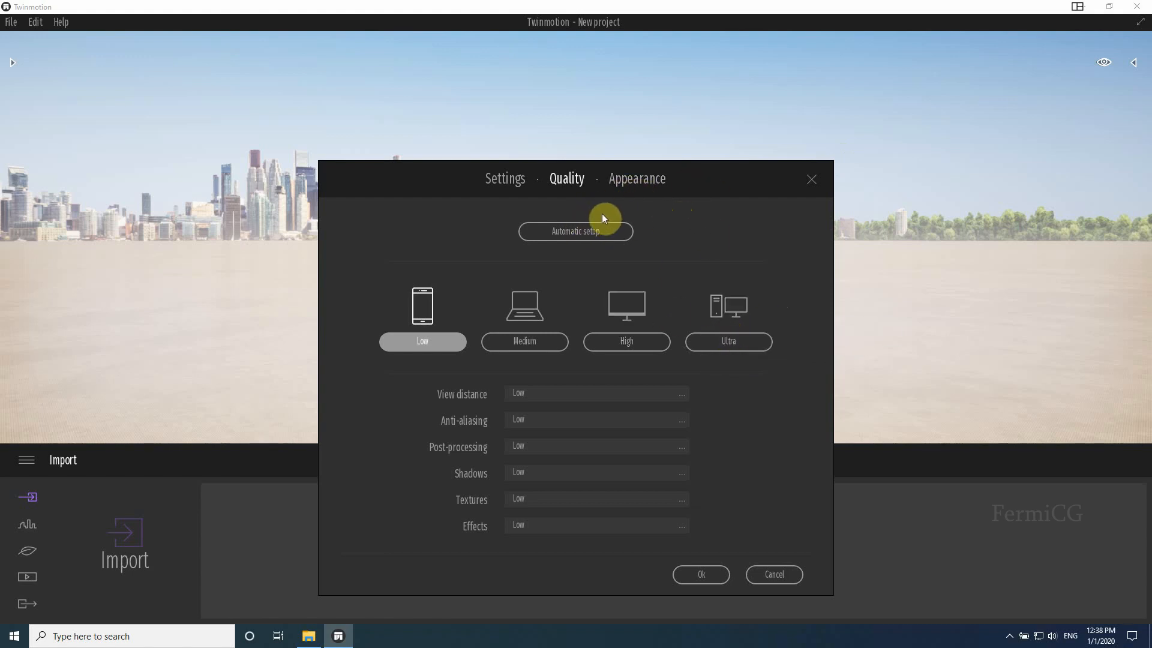
left_click(655, 178)
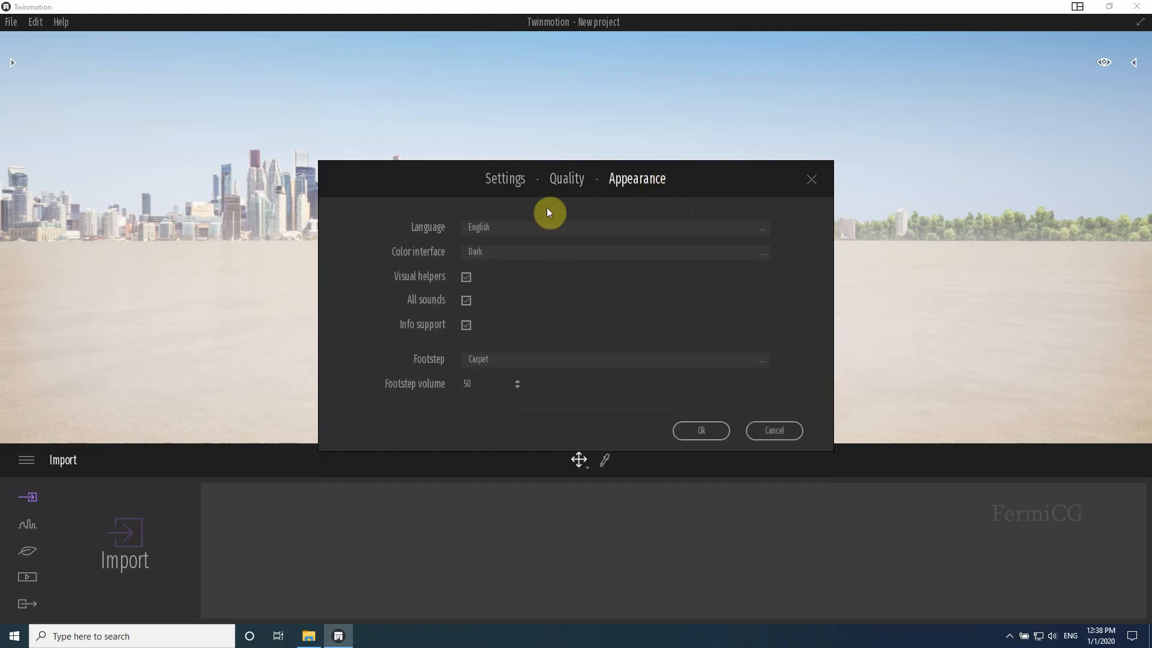
left_click(700, 430)
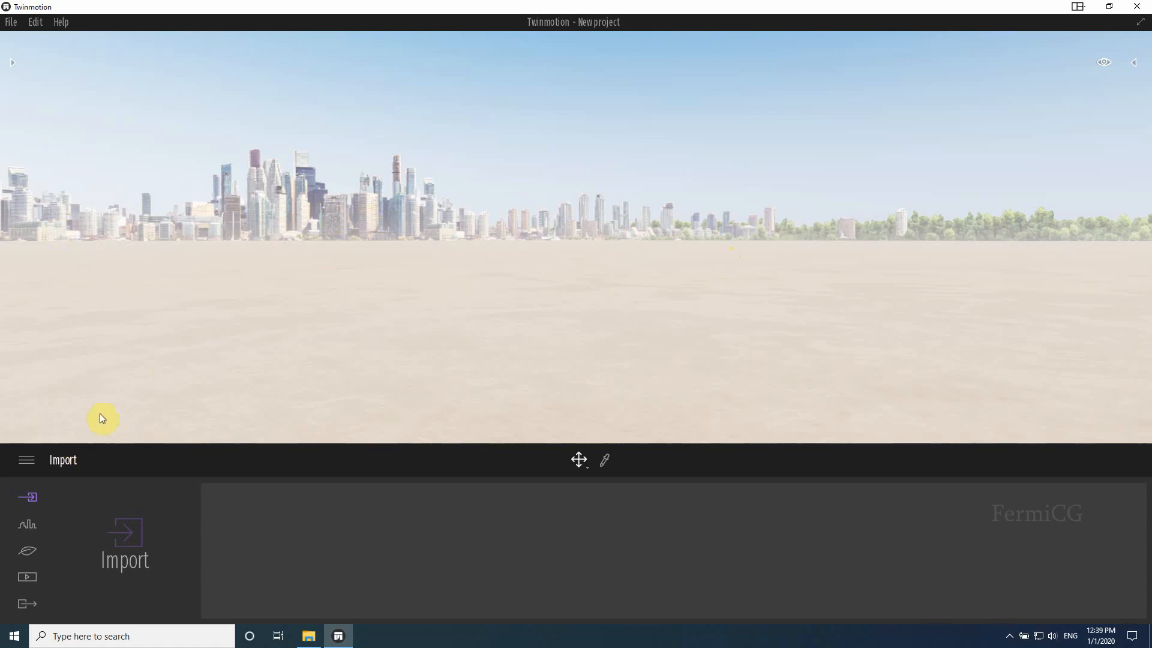
Step: Check which file formats the geometry import accepts, and cancel the import without choosing a file
left_click(127, 533)
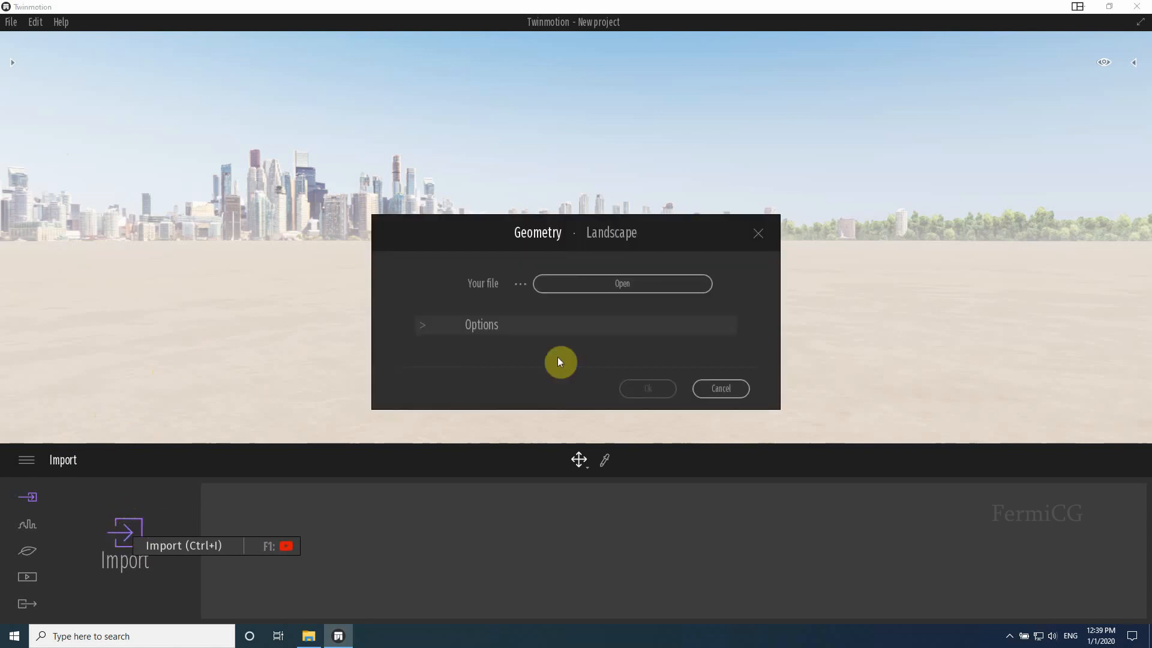
left_click(606, 283)
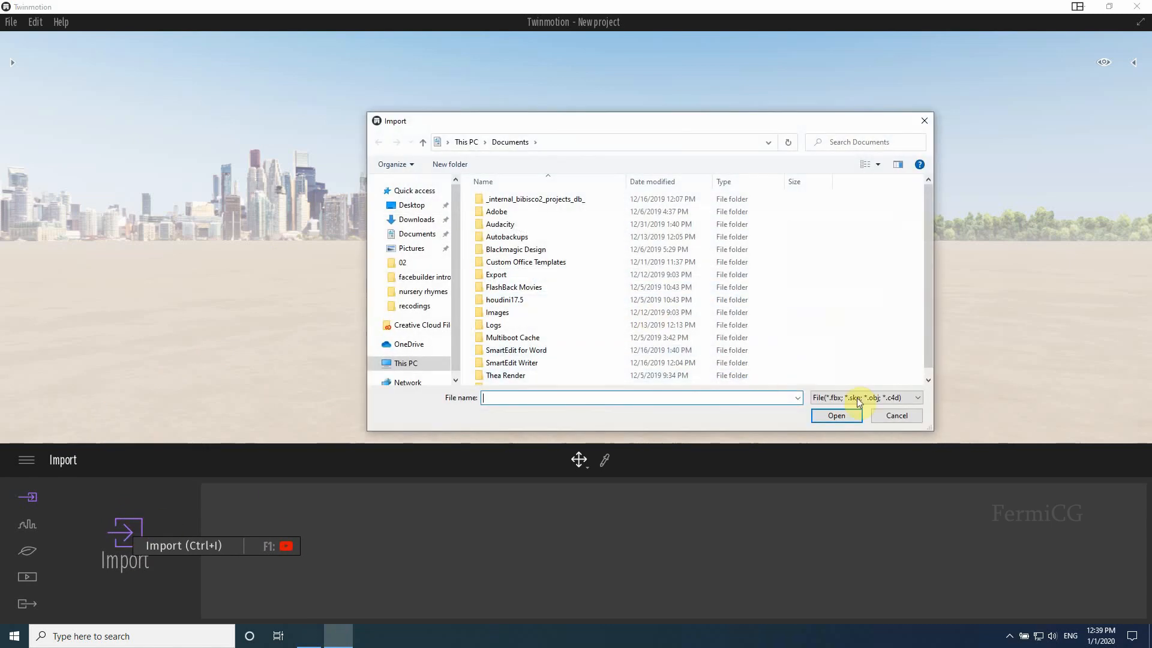
left_click(912, 401)
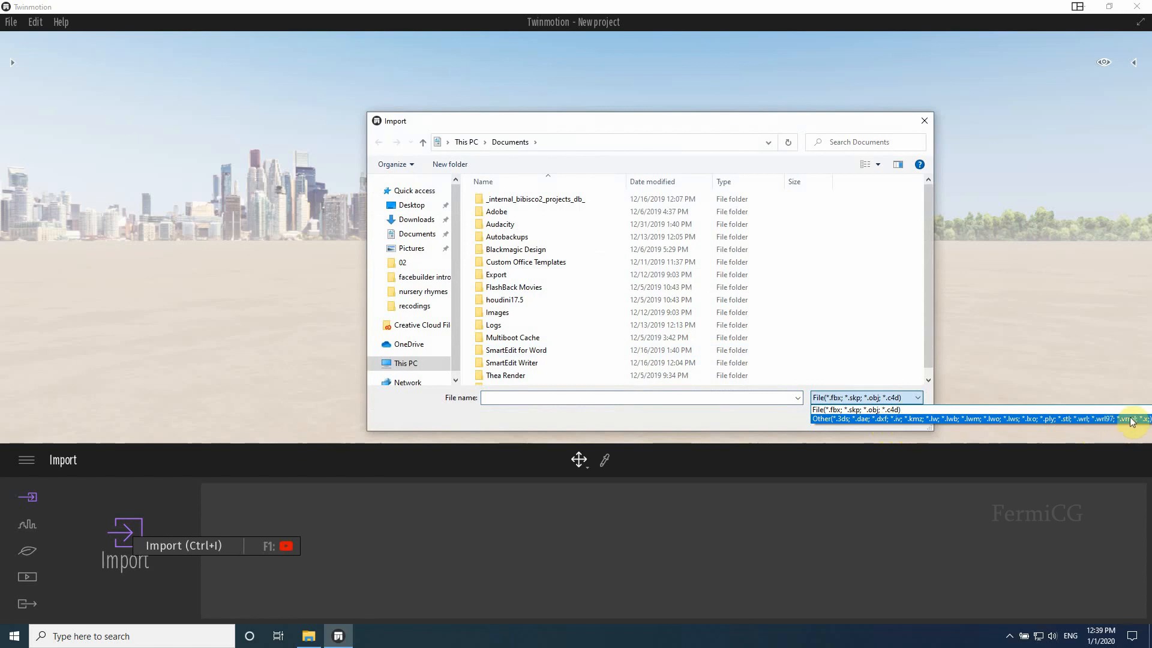
left_click(873, 259)
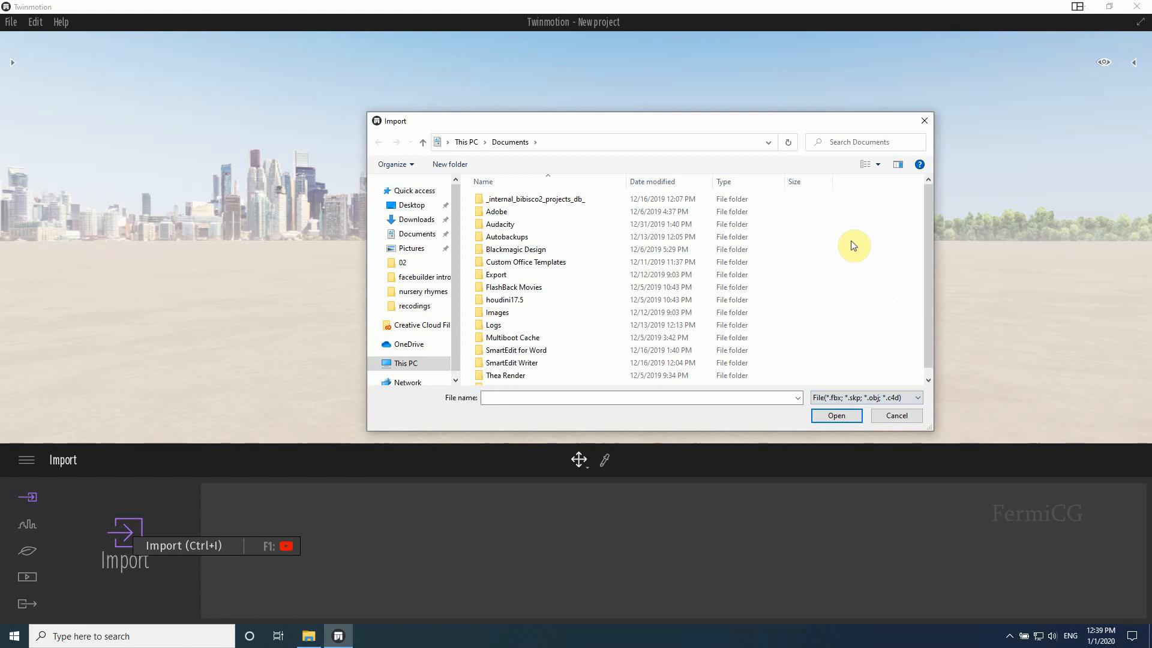
left_click(924, 127)
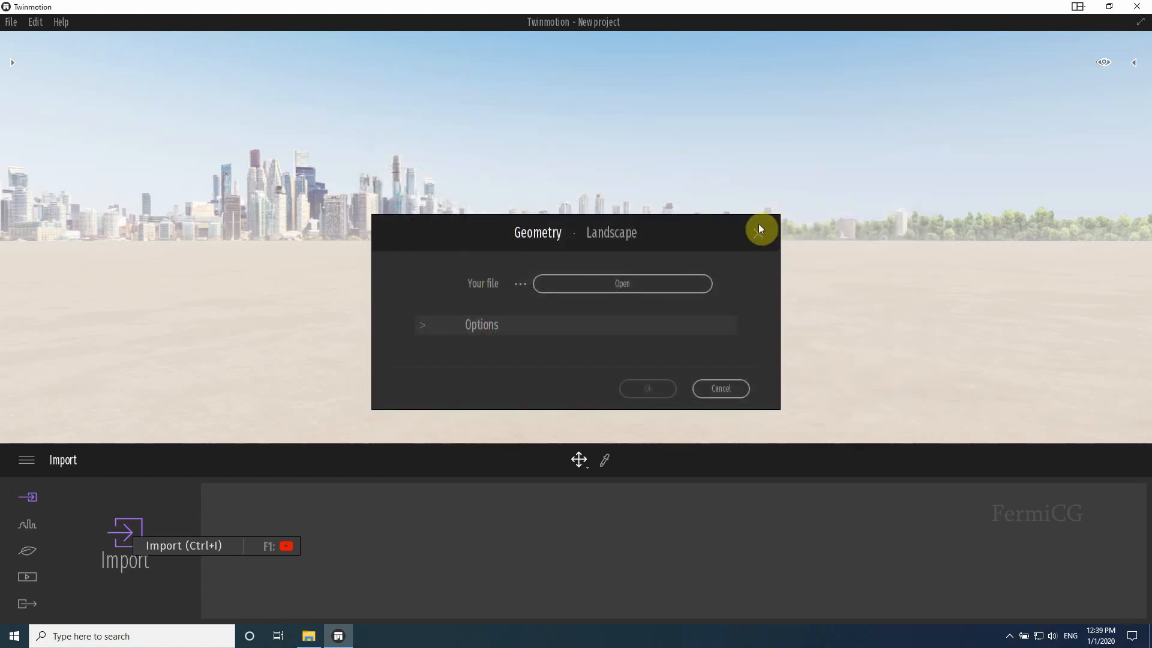
left_click(759, 233)
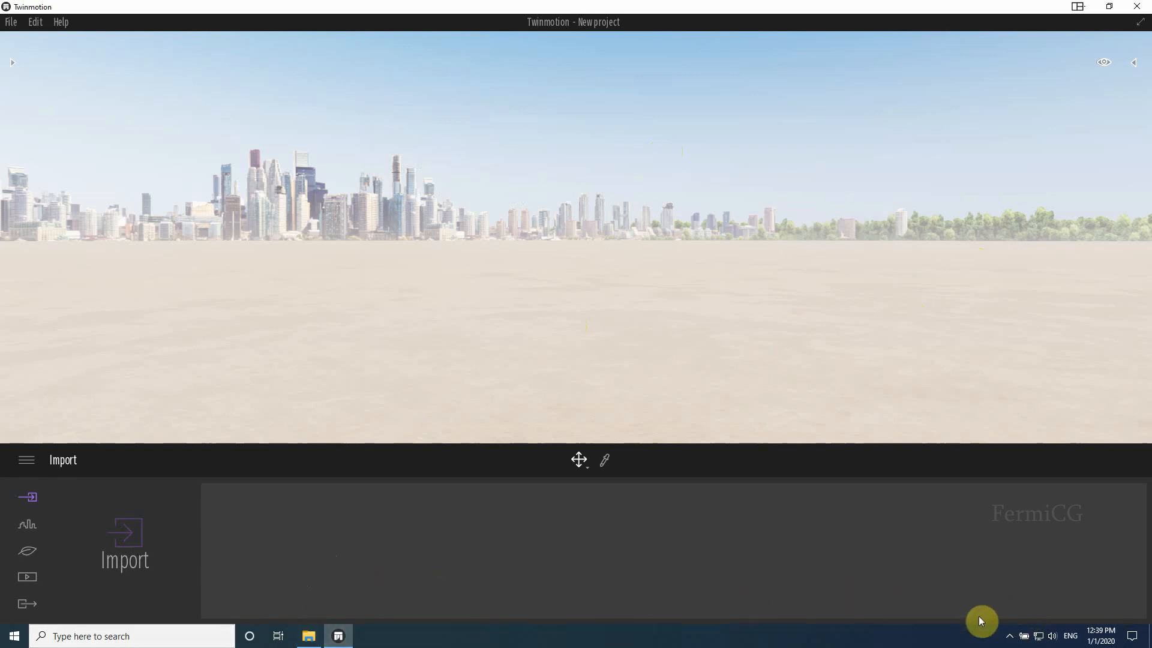
Step: Switch to the 3D Viewer app, dismiss its welcome screen and orbit around the bee model
left_click(148, 638)
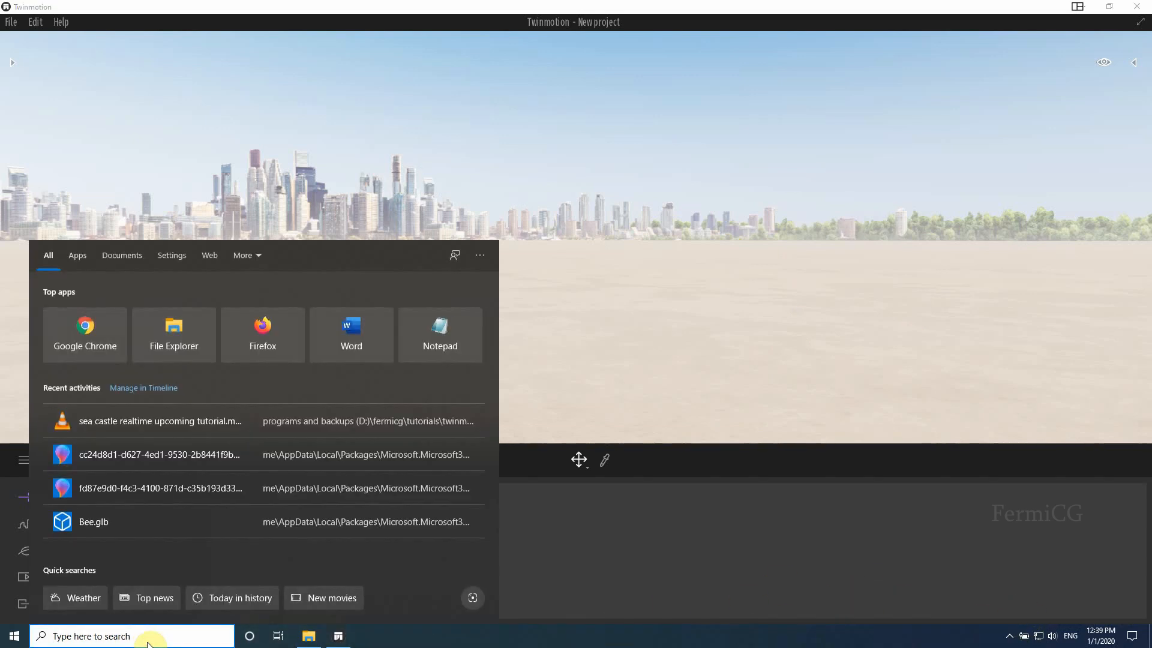
type("3d")
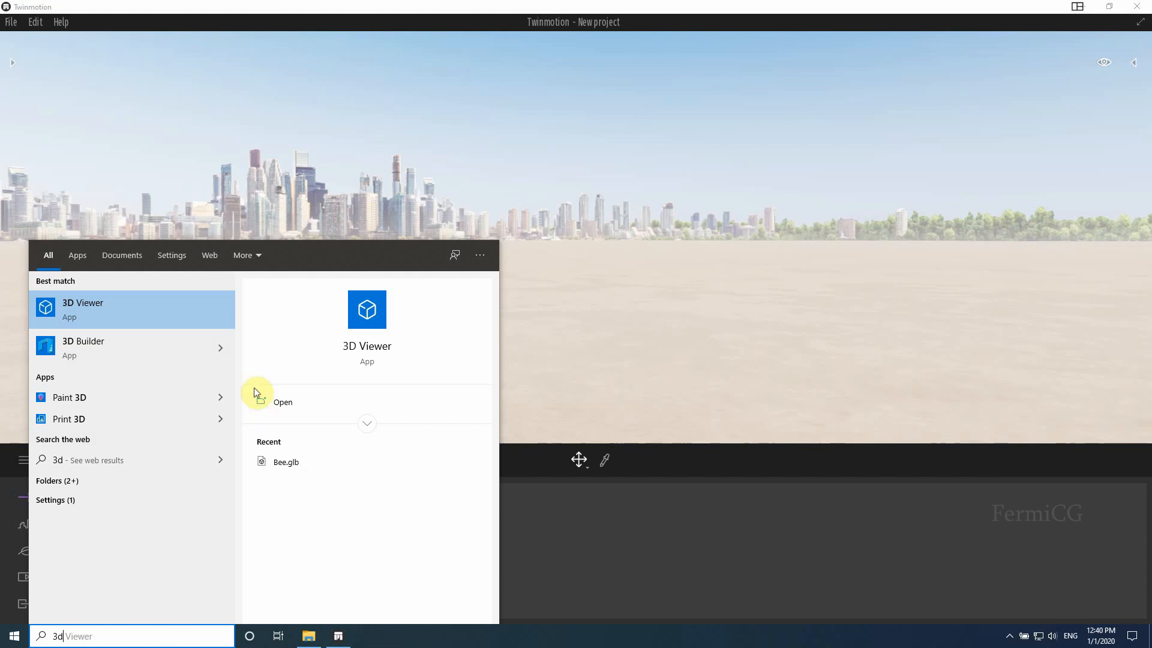
left_click(117, 313)
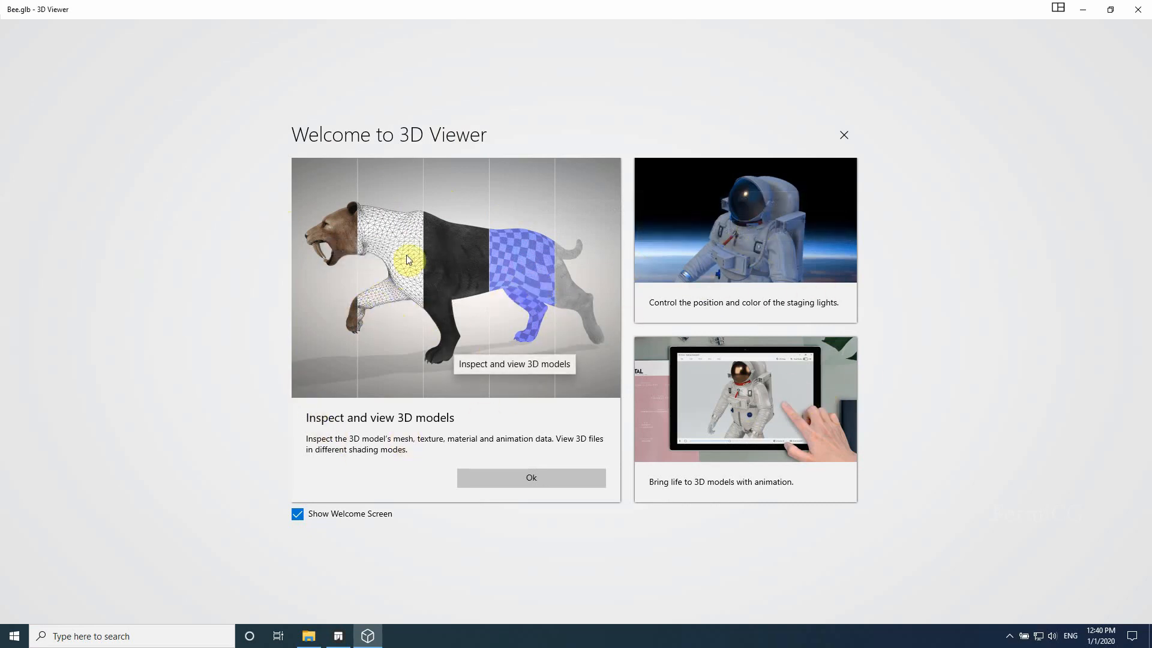
left_click(545, 479)
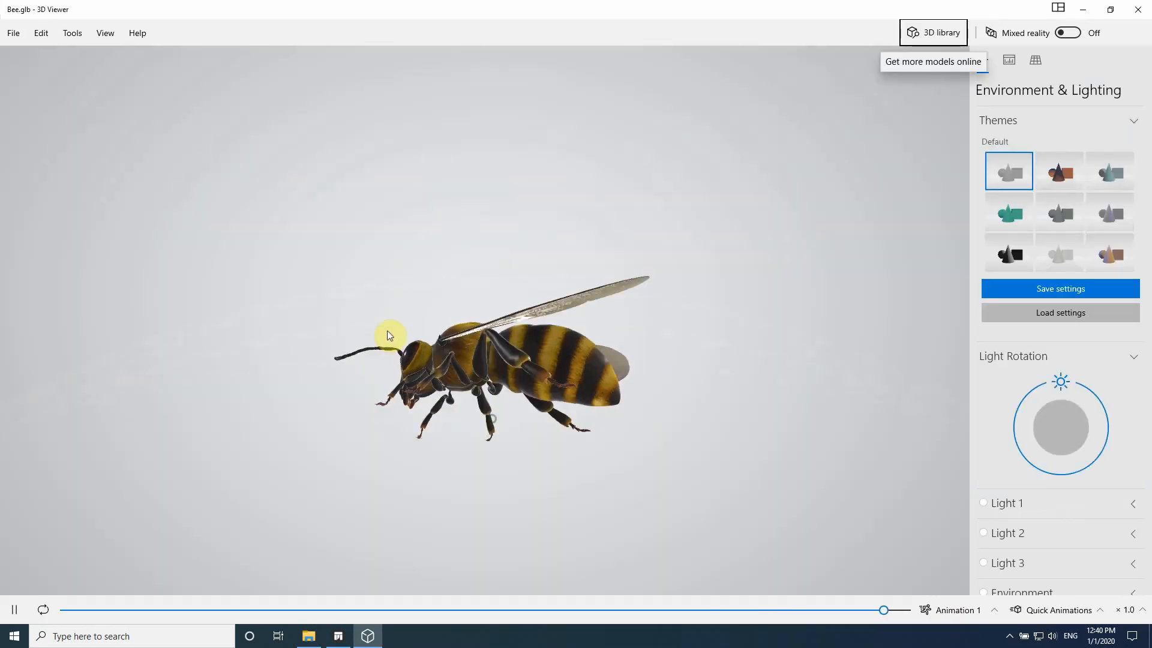
left_click_drag(567, 459, 443, 426)
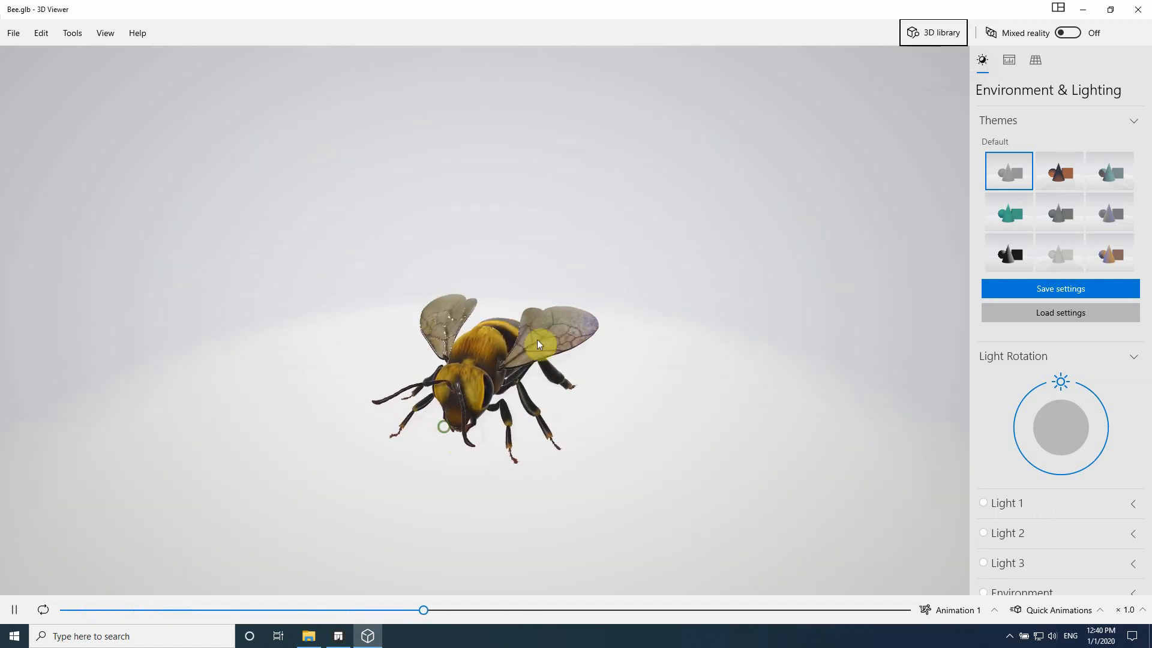
Step: Browse the Buildings & Structures category of the 3D library and load the Haunted House model
left_click(937, 34)
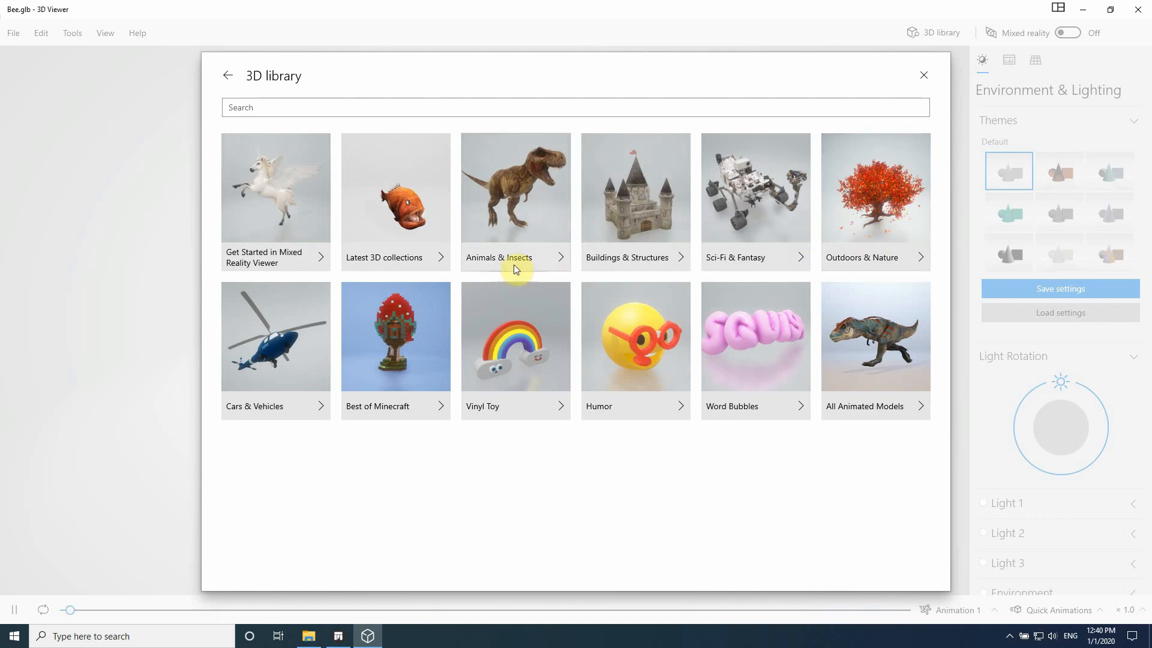
left_click(640, 206)
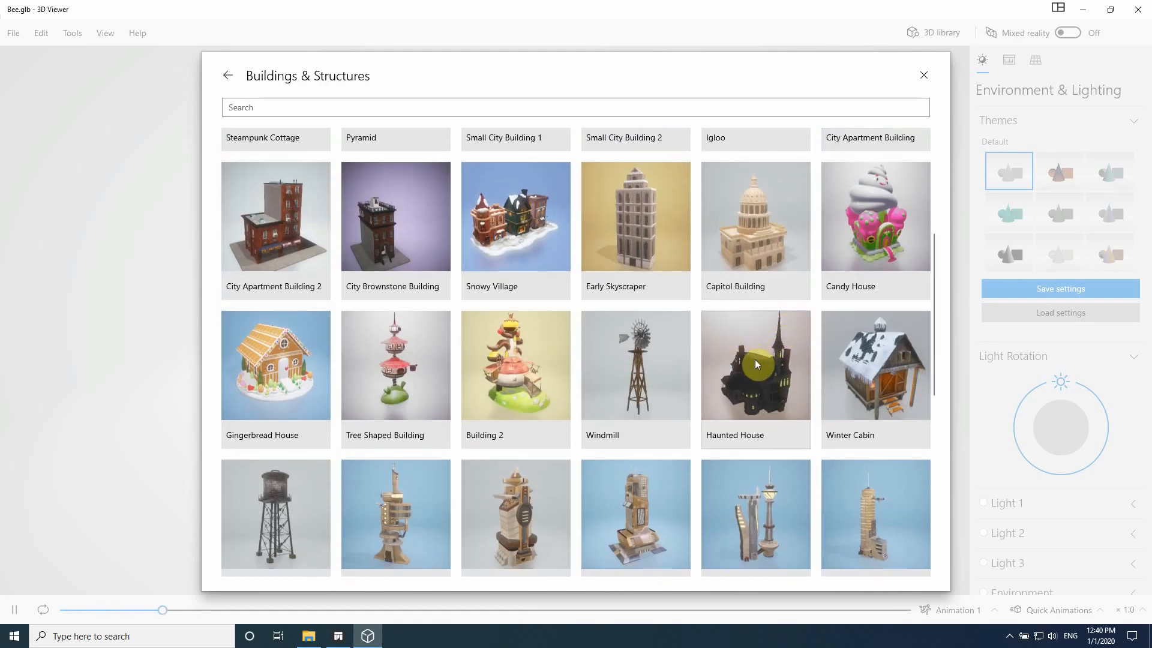
scroll(768, 380, "down", 4)
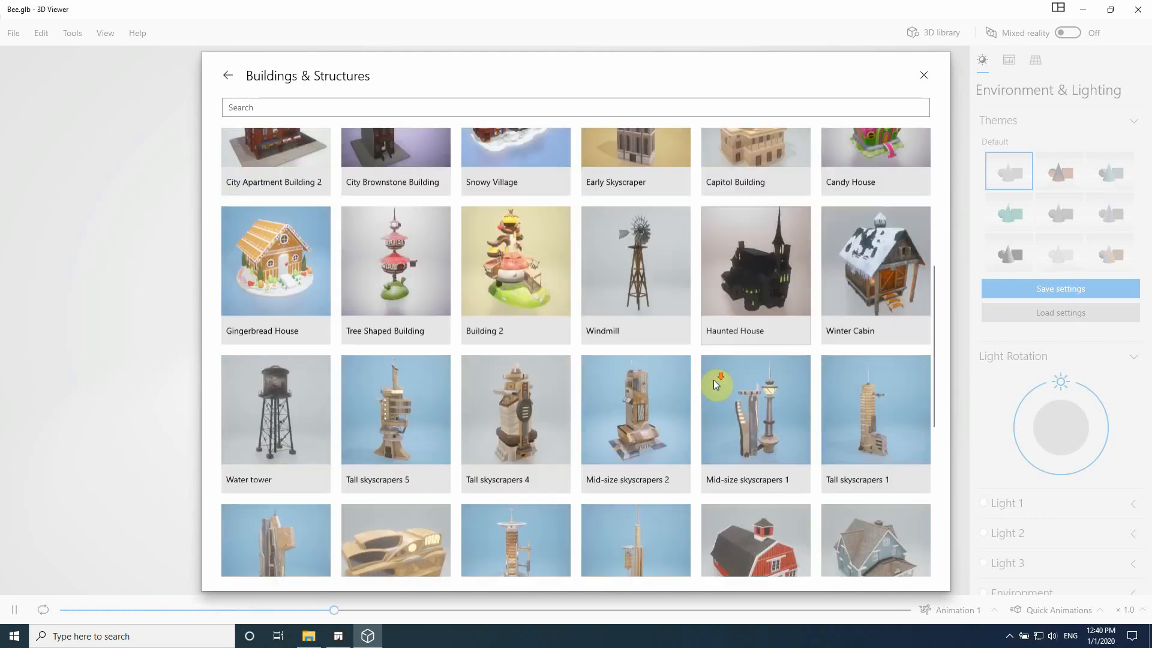
scroll(678, 333, "down", 3)
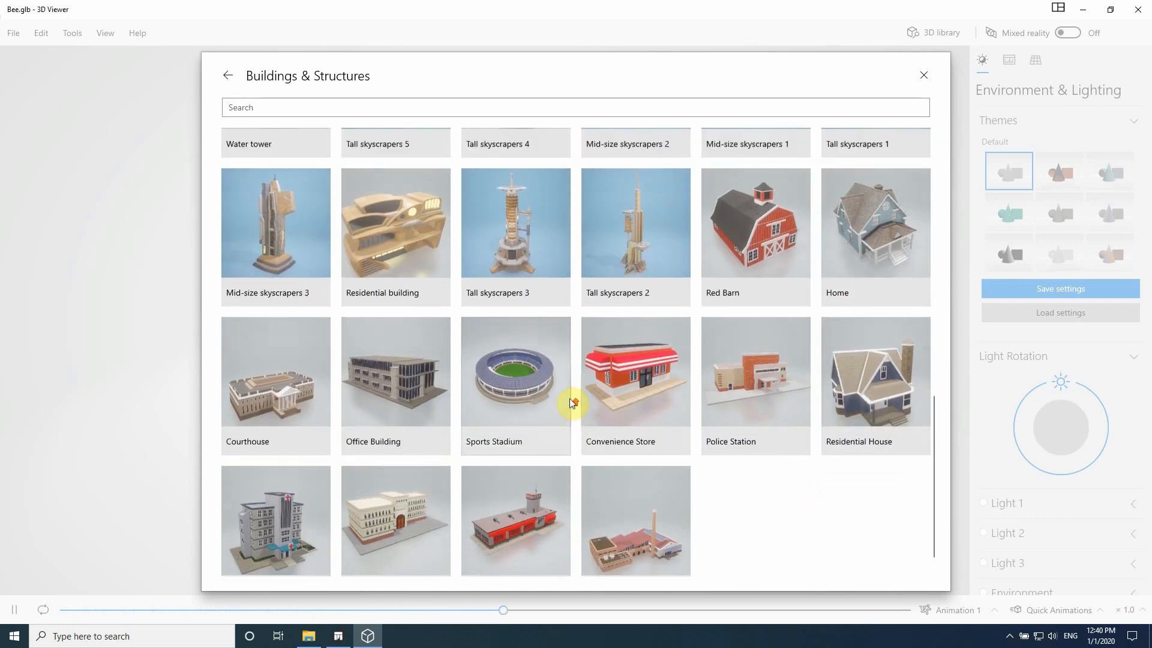
scroll(398, 402, "up", 10)
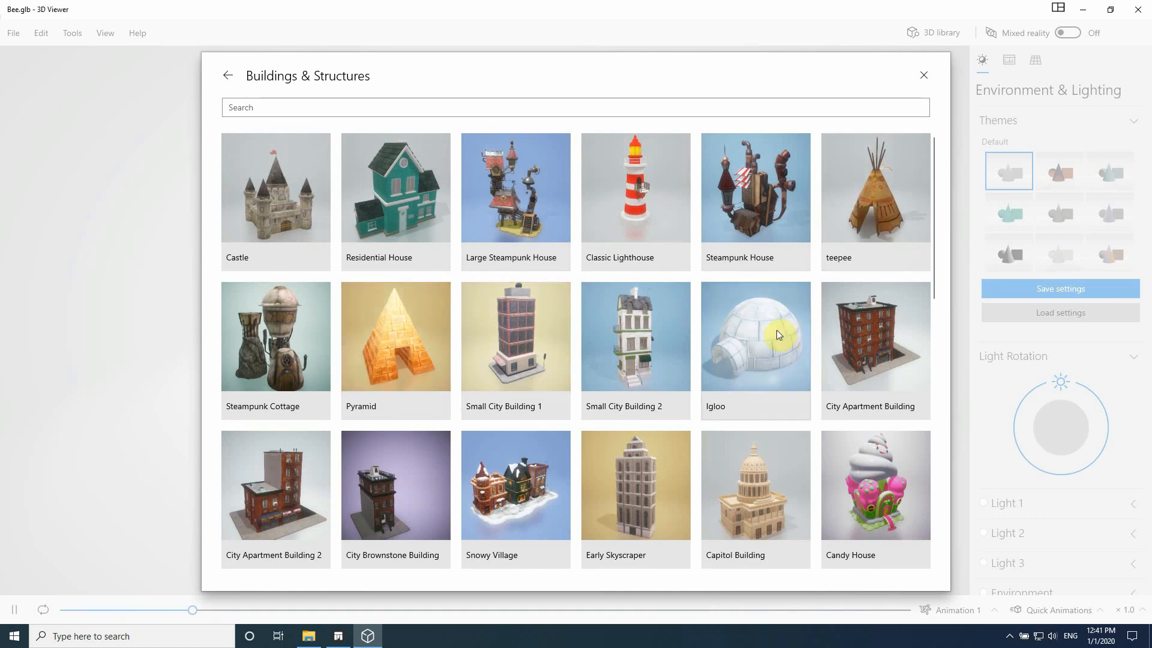
scroll(663, 363, "down", 3)
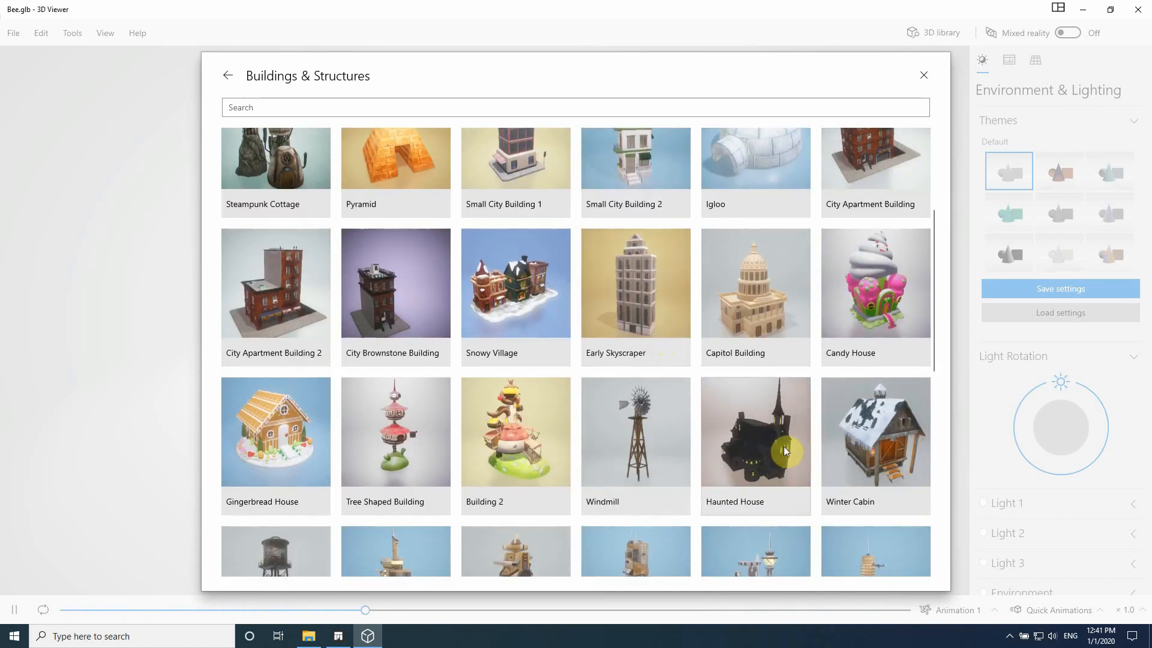
left_click(784, 450)
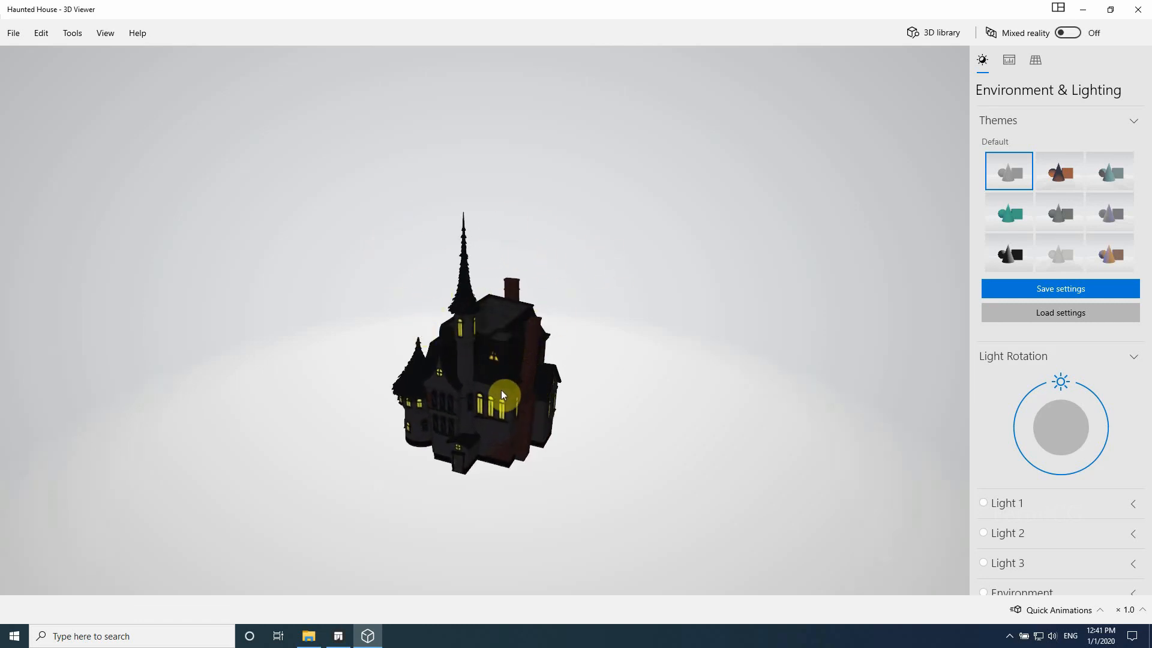
Step: Examine the haunted house model up close and from several sides
left_click_drag(503, 394, 571, 360)
scroll(547, 415, "up", 8)
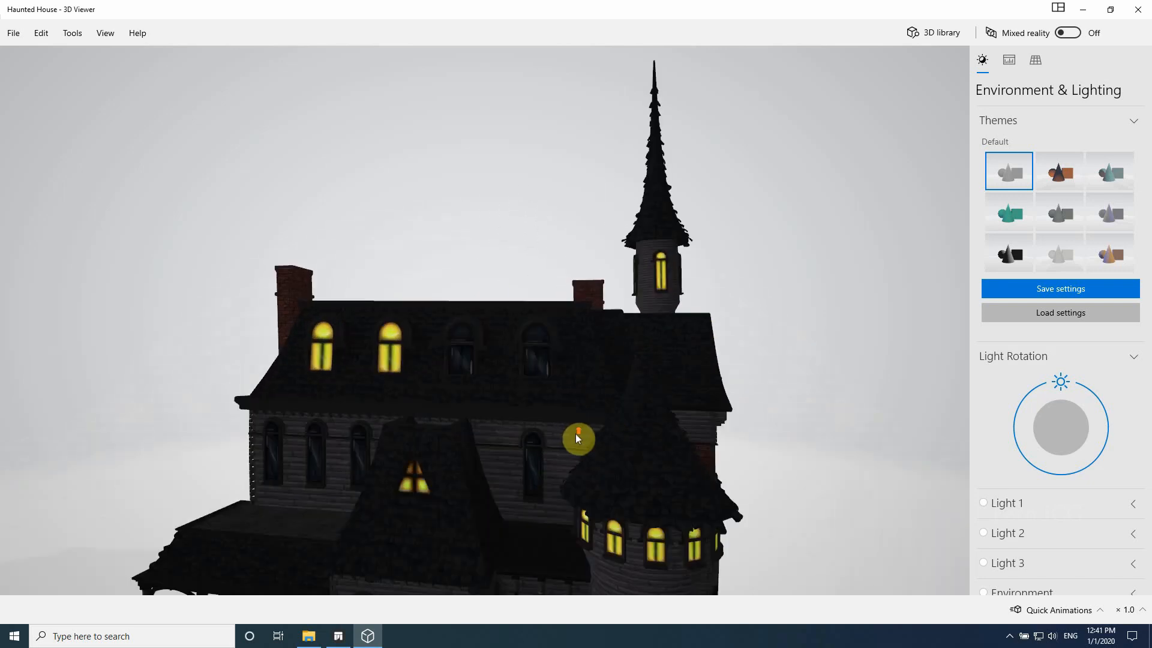
left_click_drag(599, 447, 524, 444)
scroll(456, 449, "down", 7)
scroll(436, 449, "up", 2)
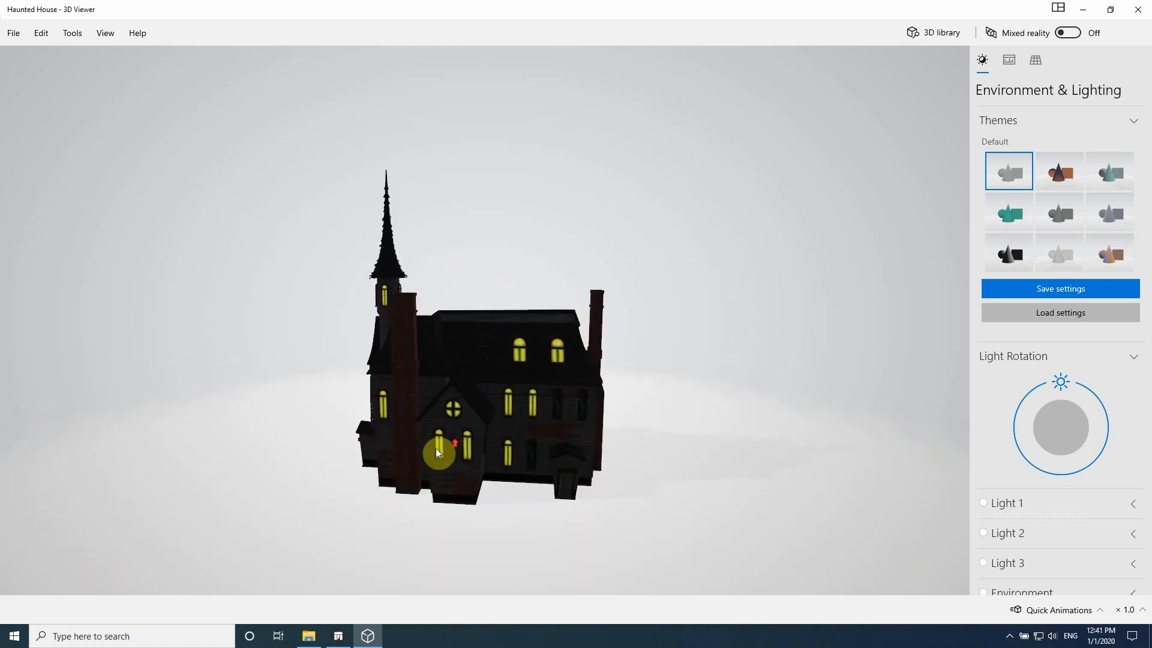
scroll(438, 453, "up", 2)
left_click_drag(446, 466, 516, 470)
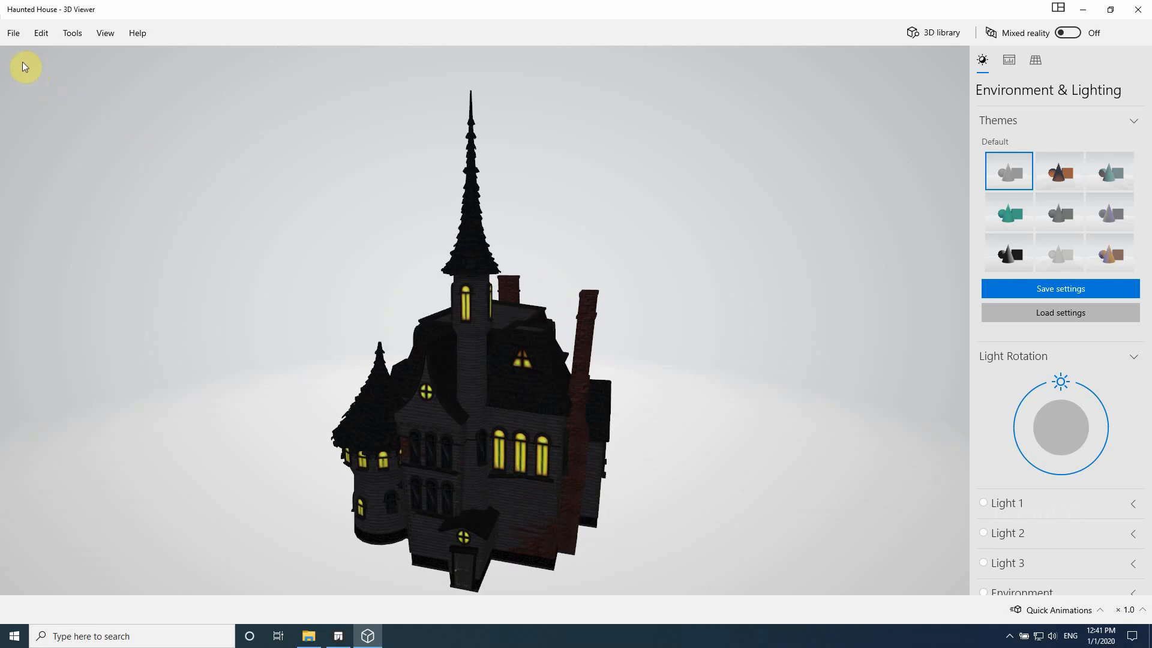
Step: Check the available save formats for the haunted house and save it as Haunted House.glb in the 3D Objects folder
left_click(13, 33)
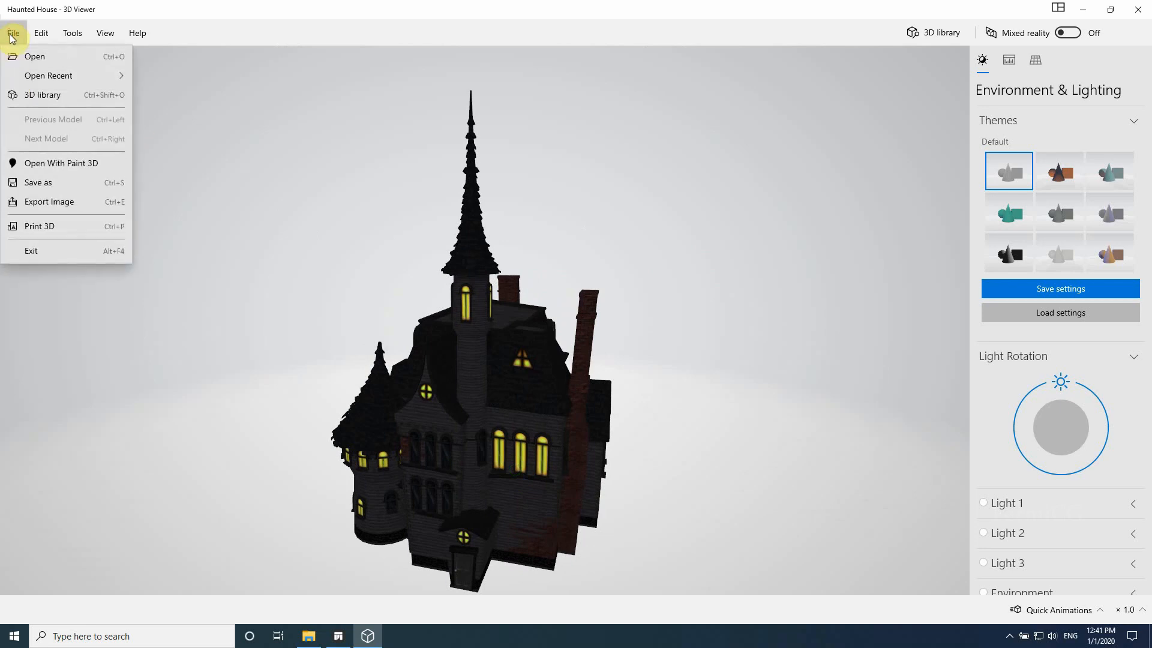
left_click(57, 183)
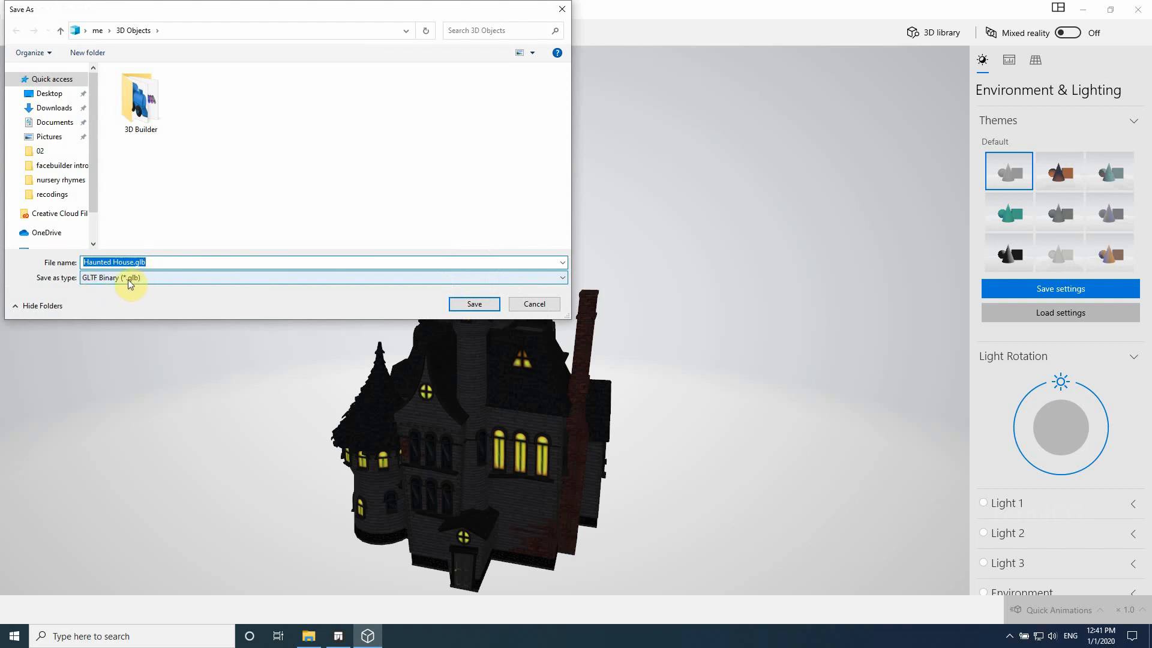
left_click(161, 284)
left_click(161, 289)
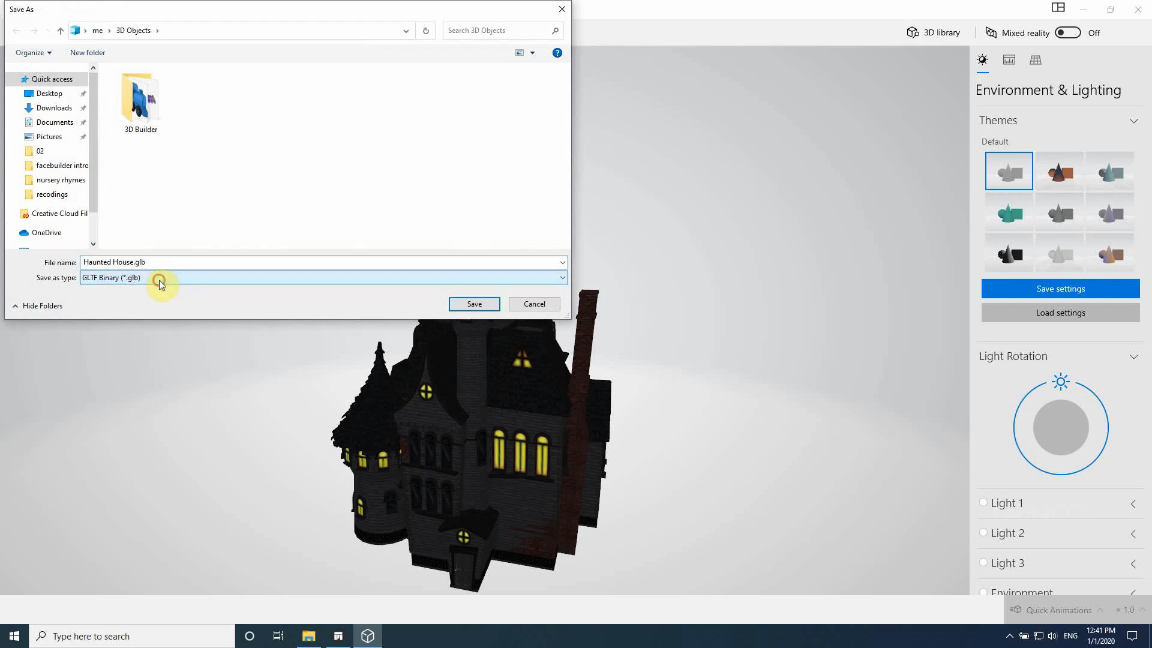
left_click(486, 303)
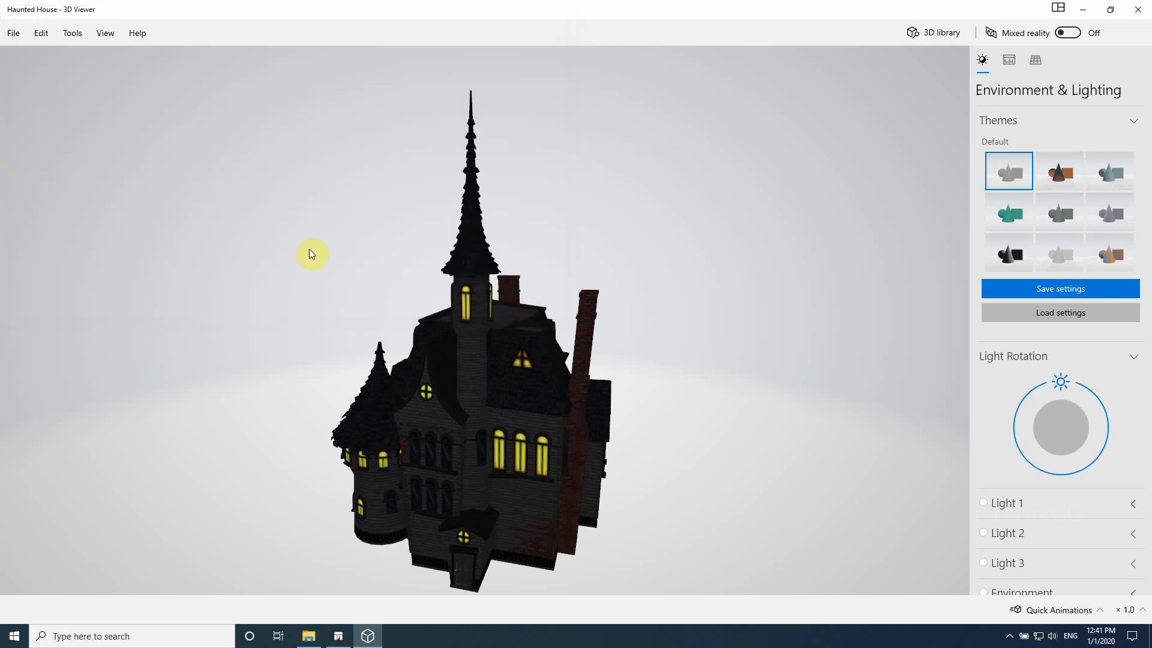
Step: Open the haunted house model in Paint 3D and maximize its window
left_click(13, 33)
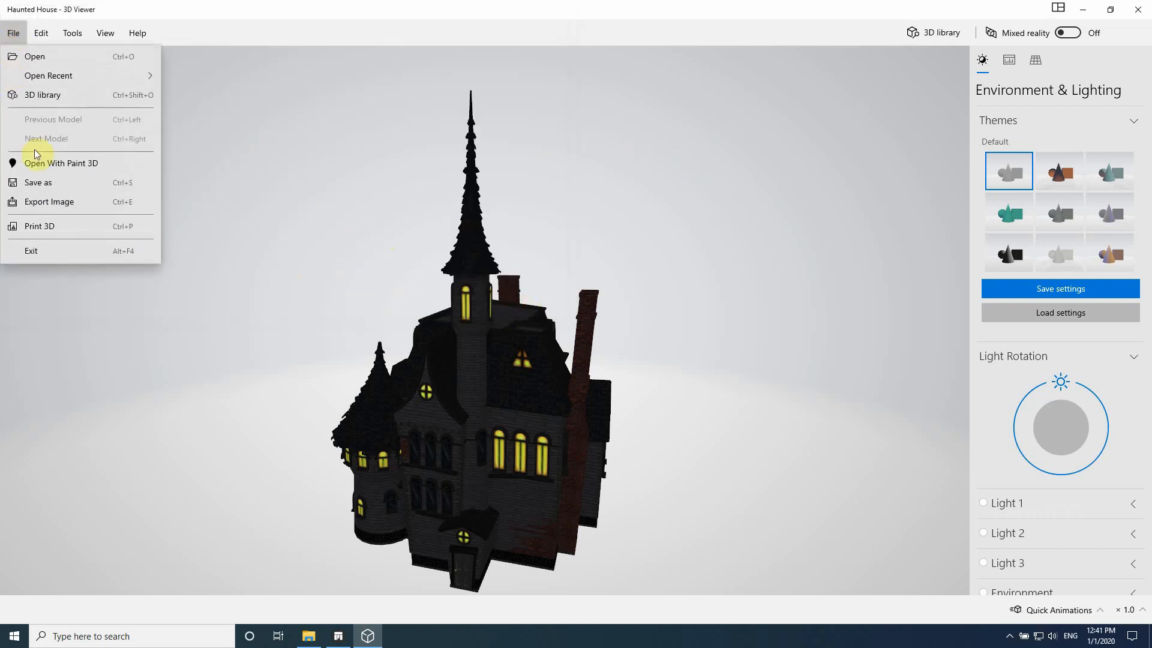
left_click(66, 169)
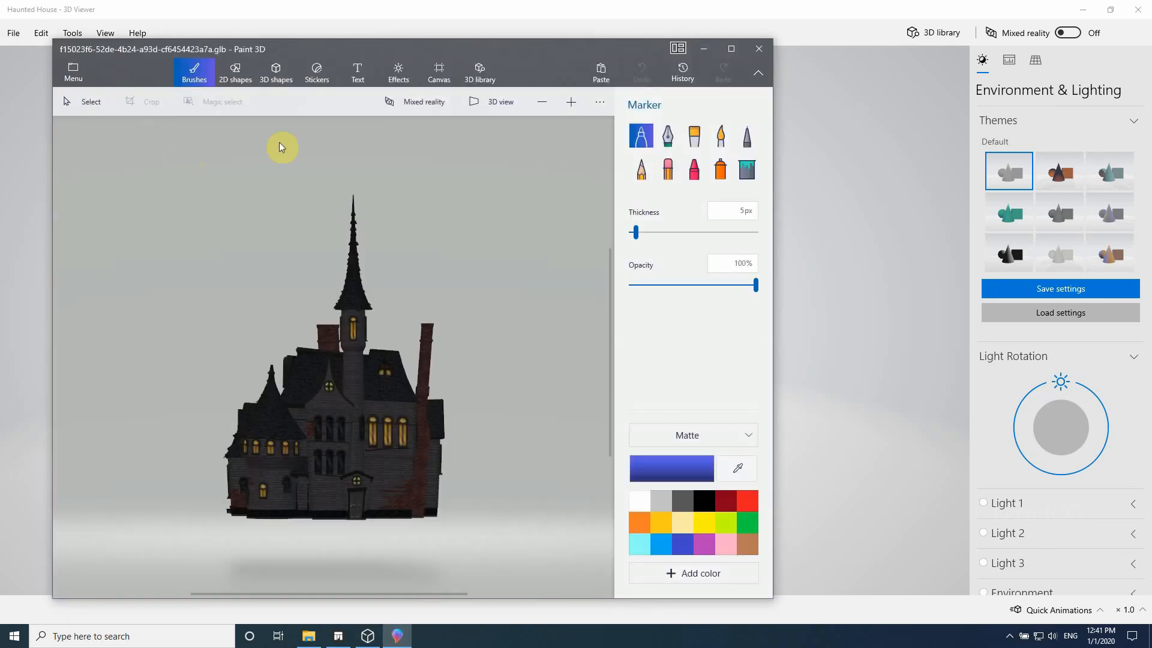
left_click(730, 48)
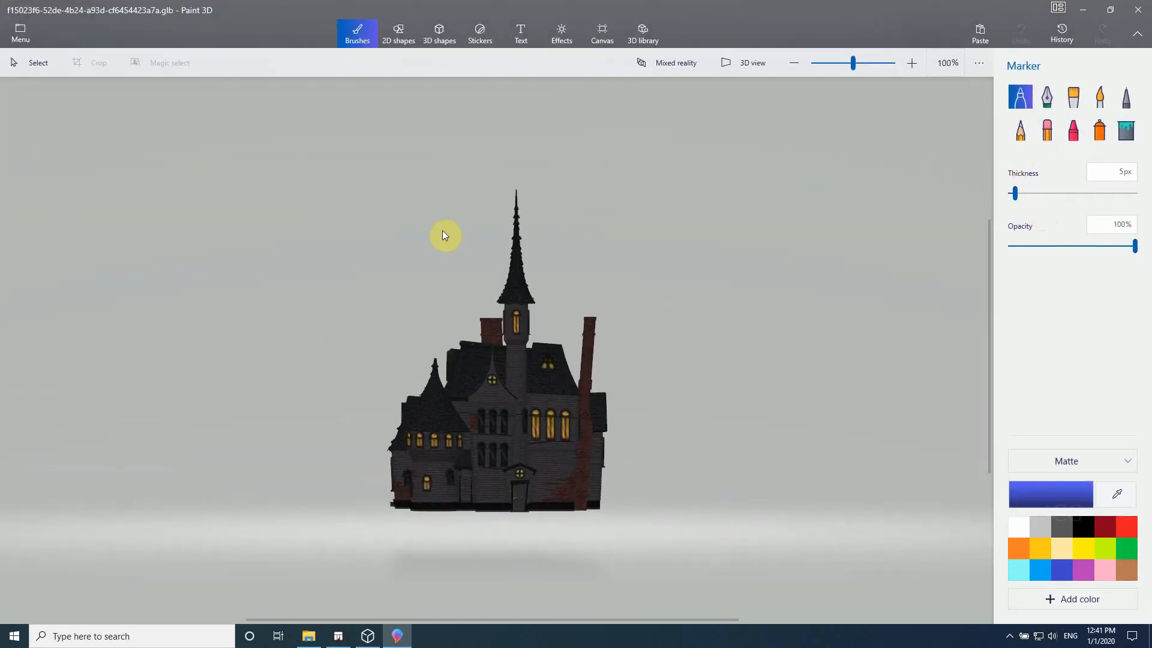
Step: Start saving the haunted house as a 3D model copy and check which file formats are offered
left_click(23, 35)
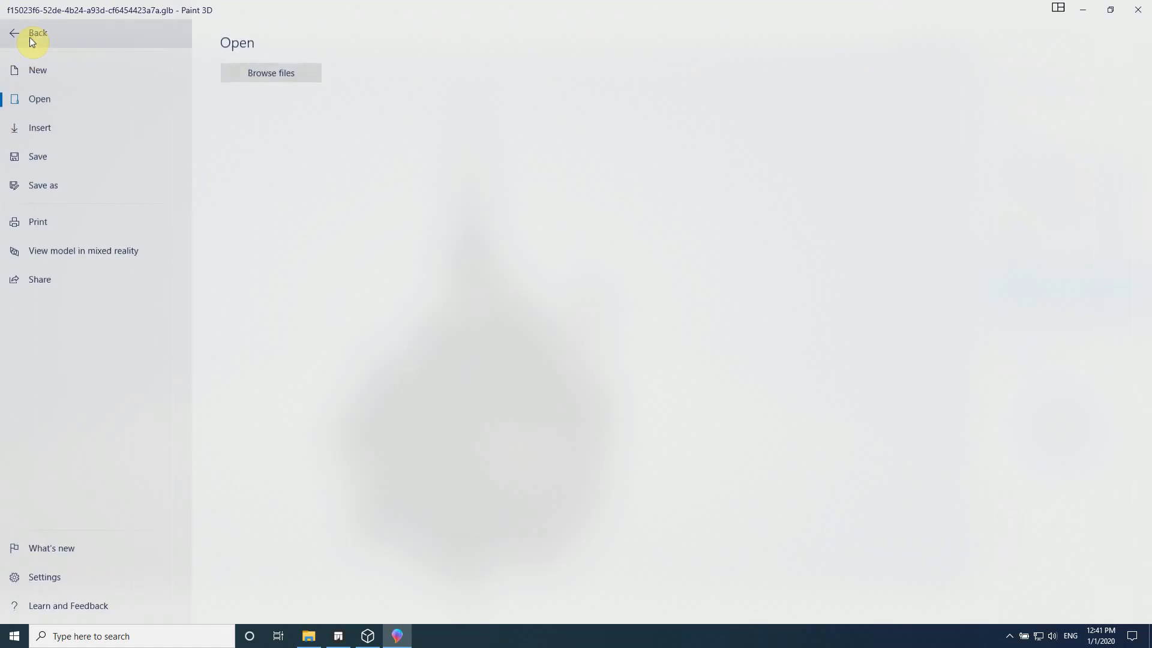
left_click(62, 186)
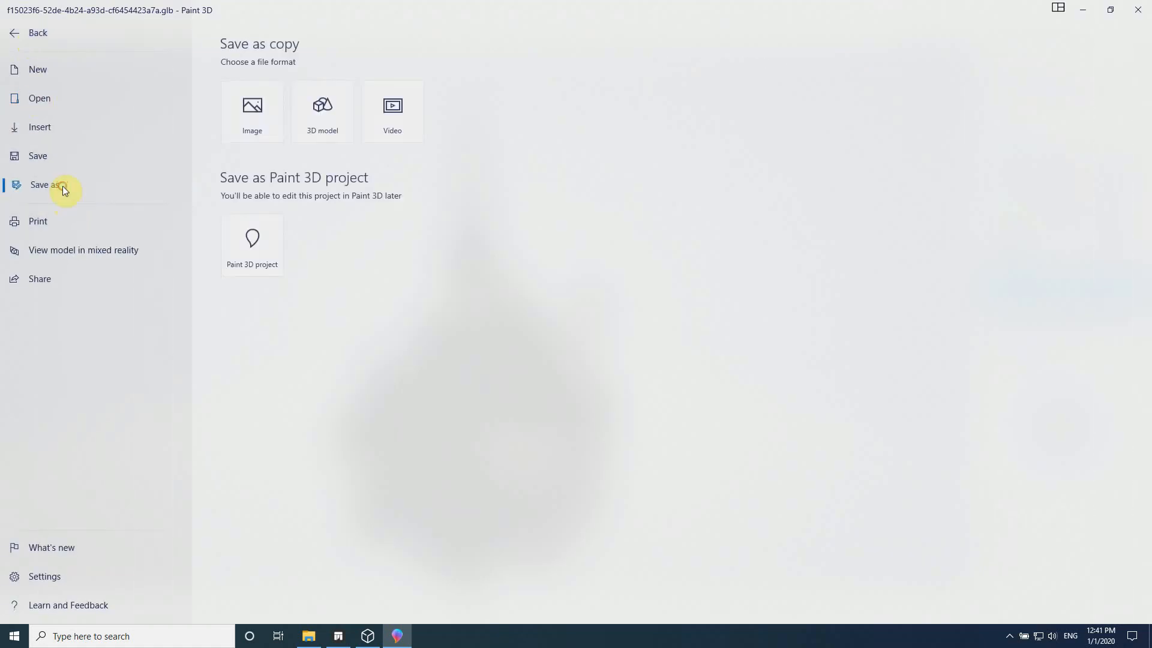
left_click(317, 119)
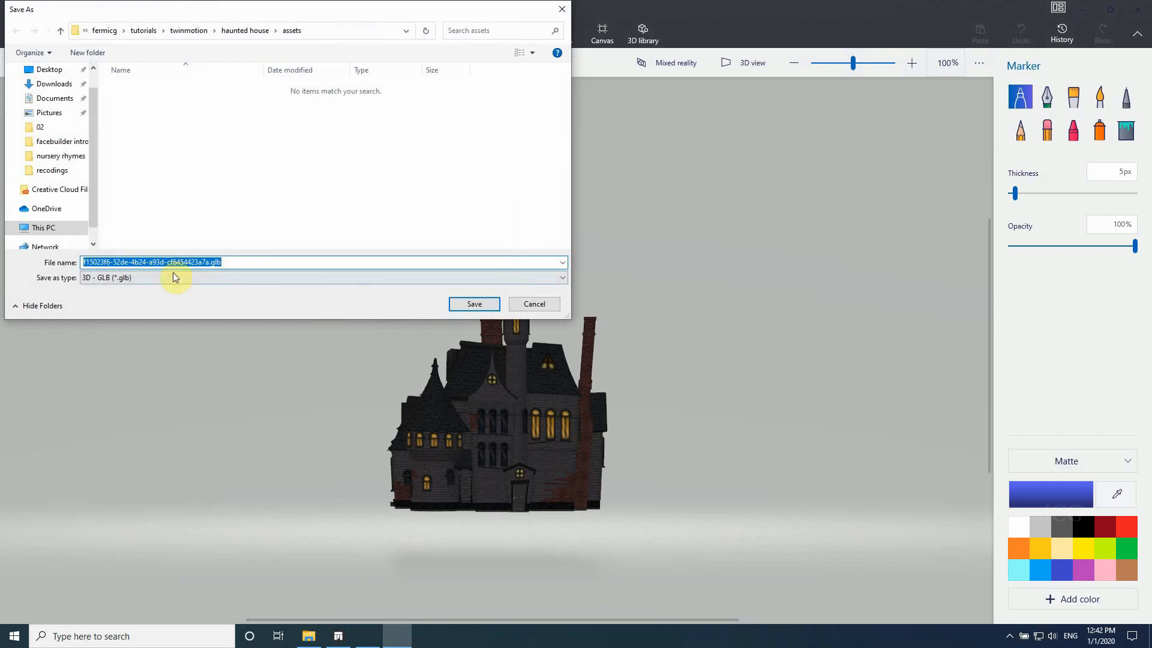
left_click(116, 277)
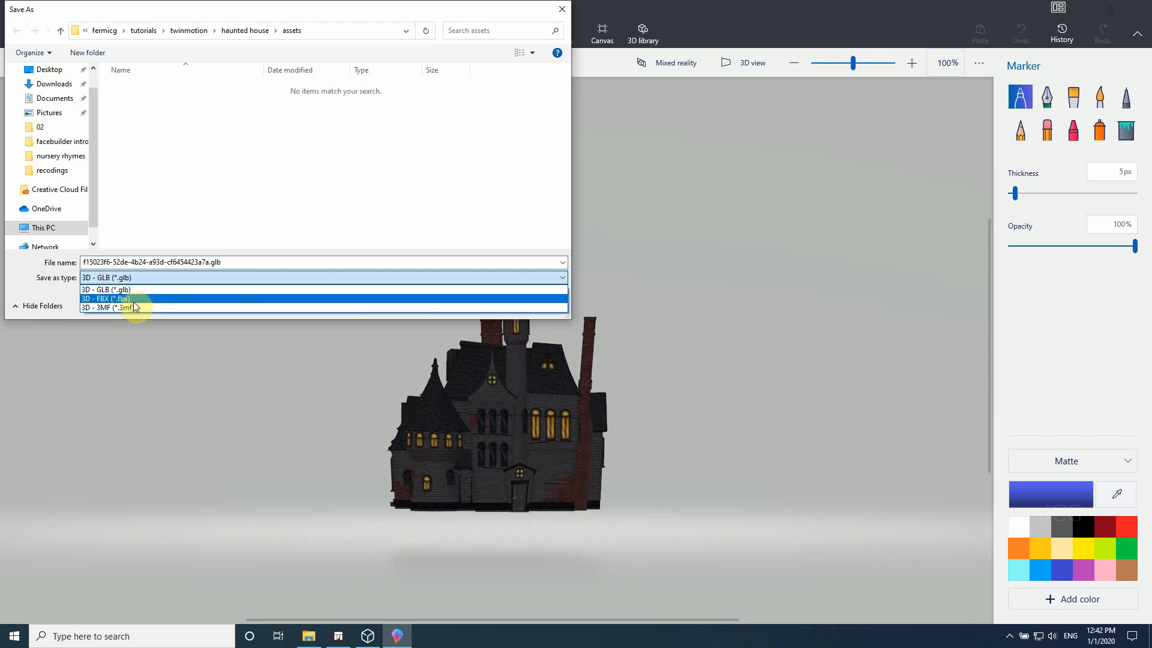
left_click(203, 103)
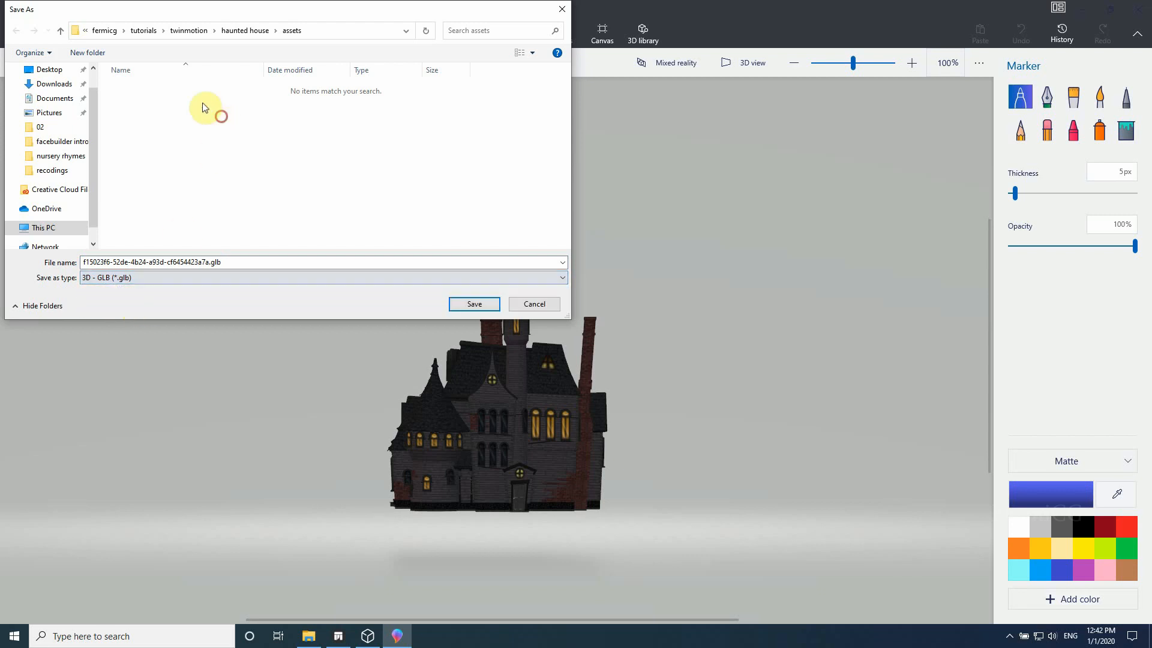
Step: Save the copy in 3D - FBX format as haunted house.fbx in the twinmotion project's haunted house > assets folder
left_click(193, 35)
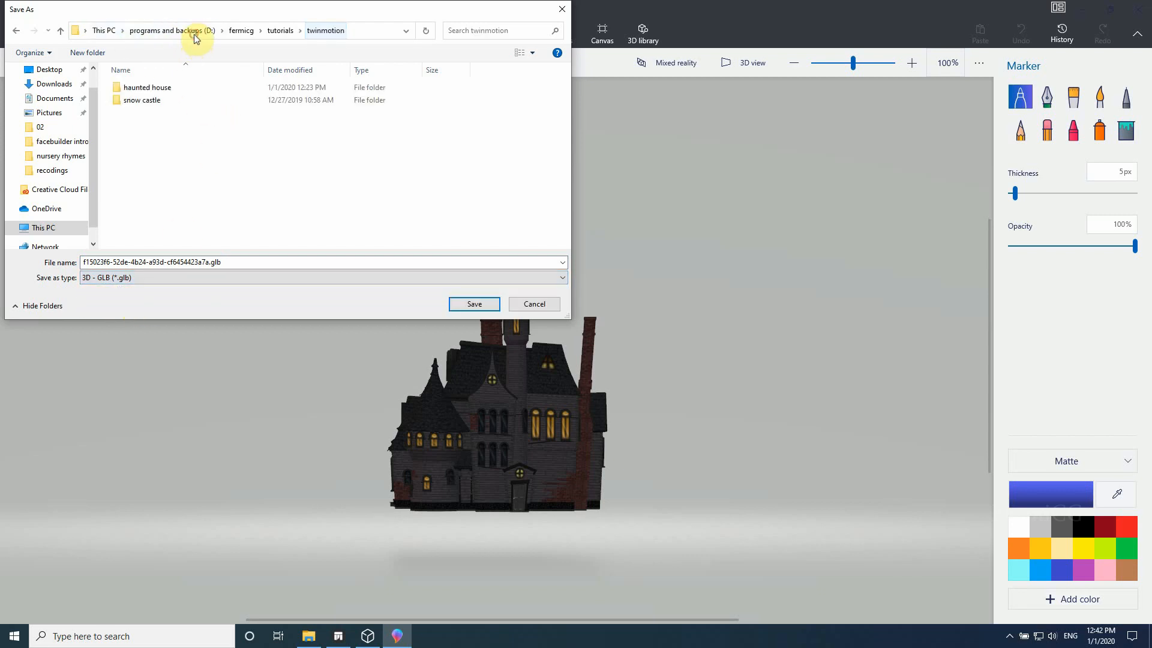
double_click(144, 89)
left_click(144, 91)
double_click(144, 90)
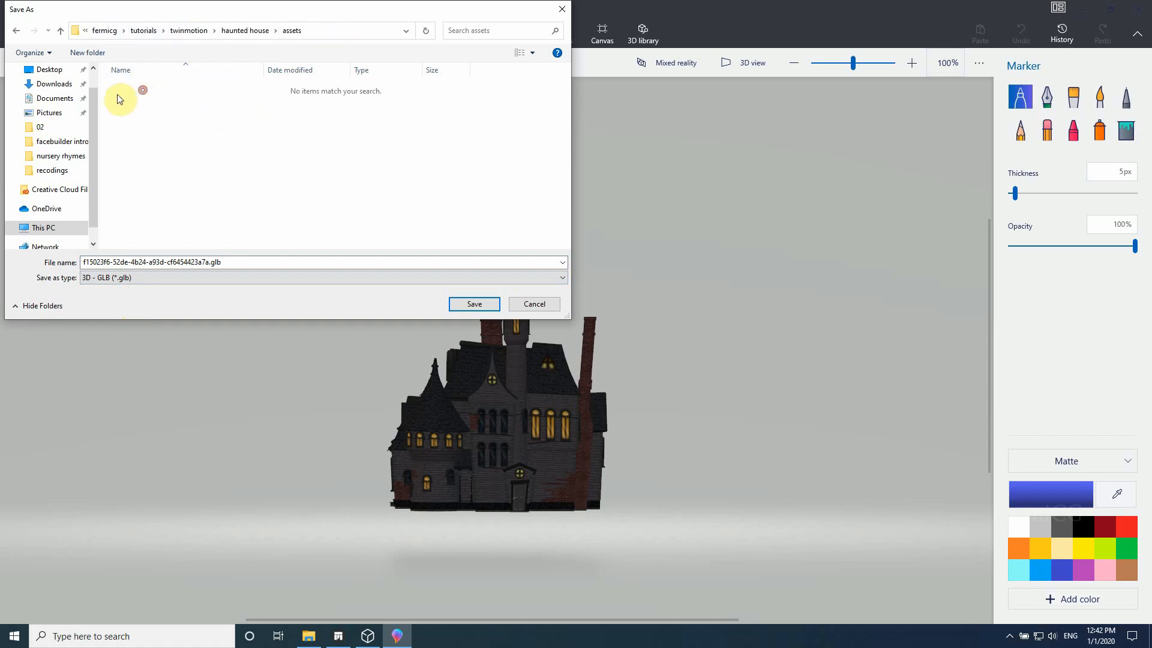
left_click(234, 263)
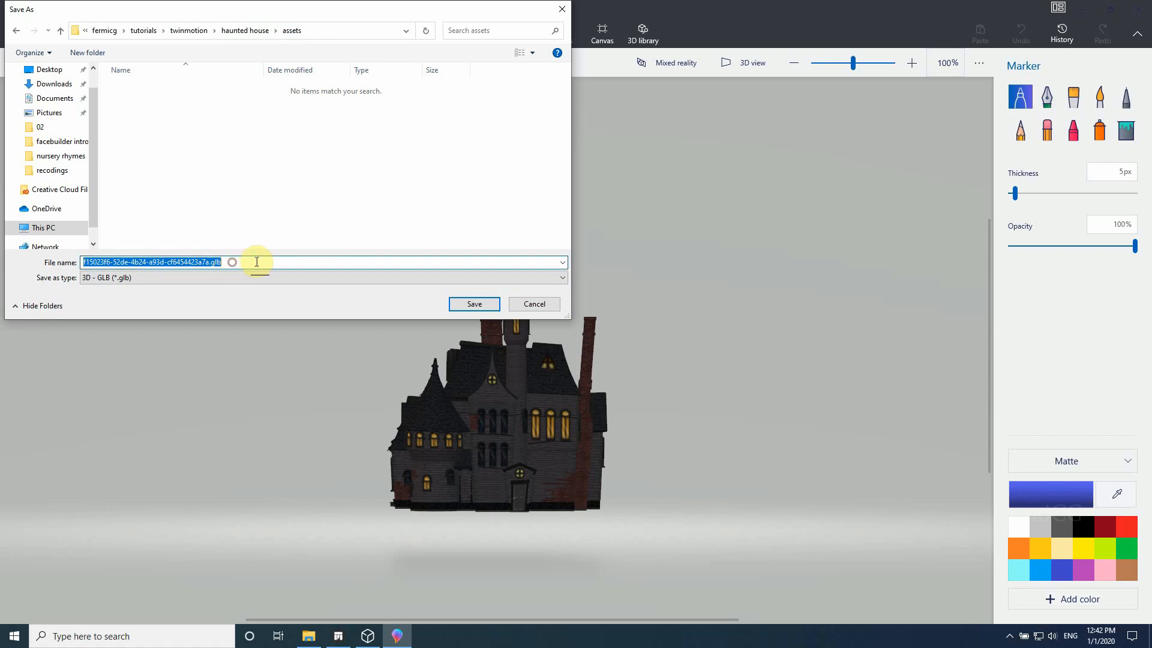
left_click(258, 277)
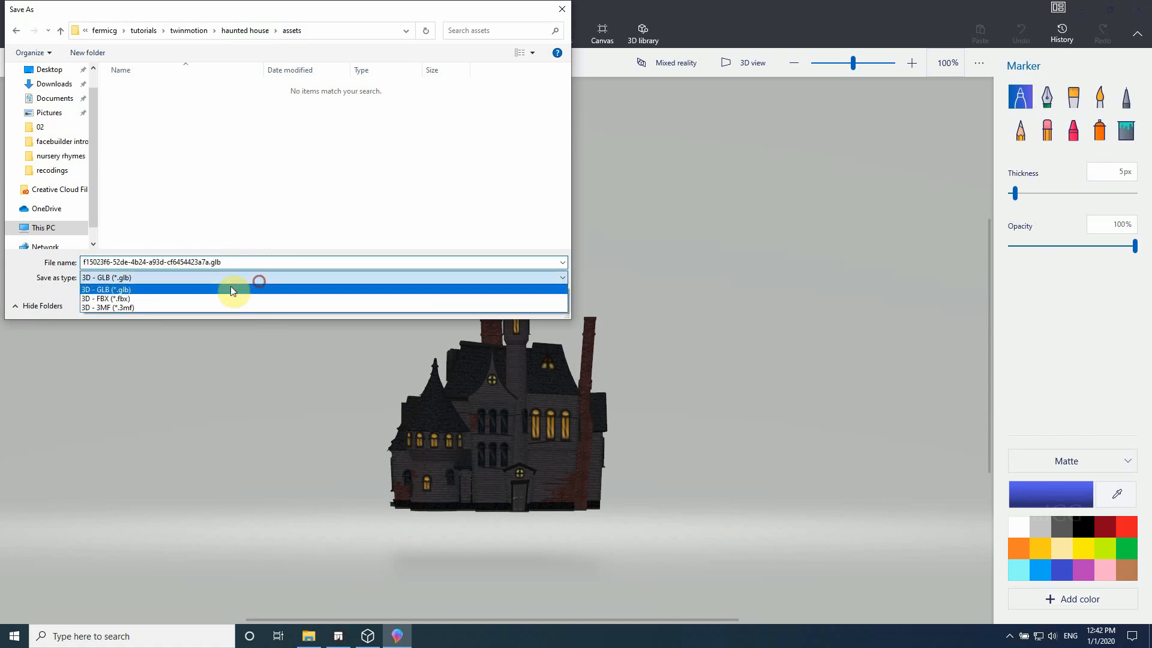
left_click(164, 293)
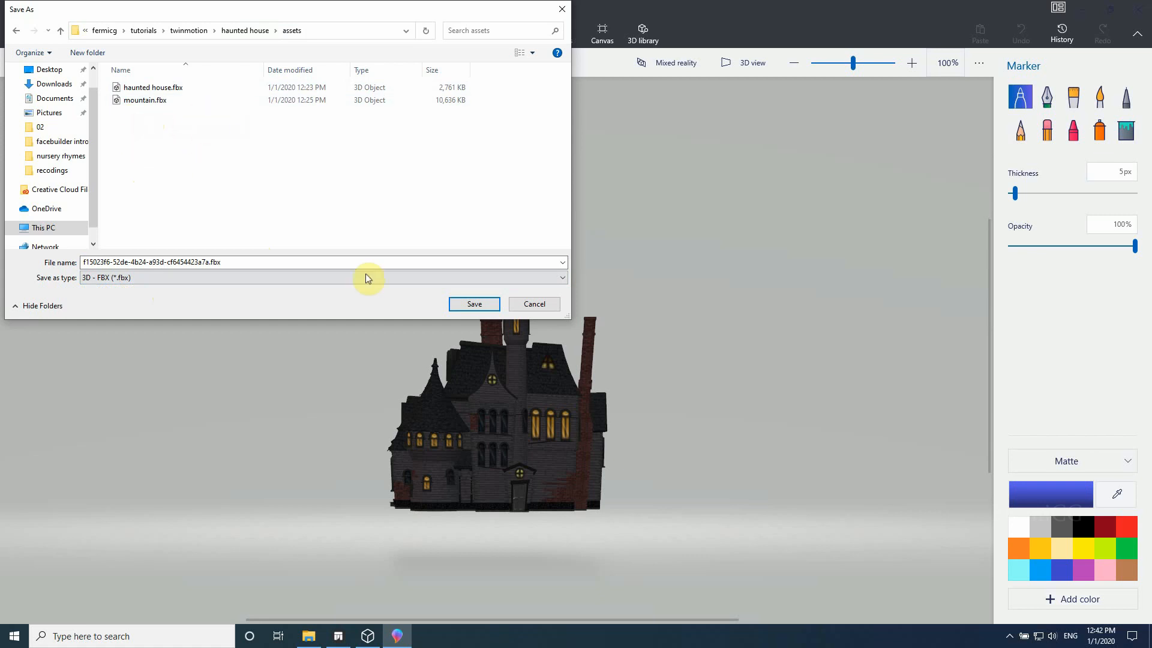
left_click(154, 88)
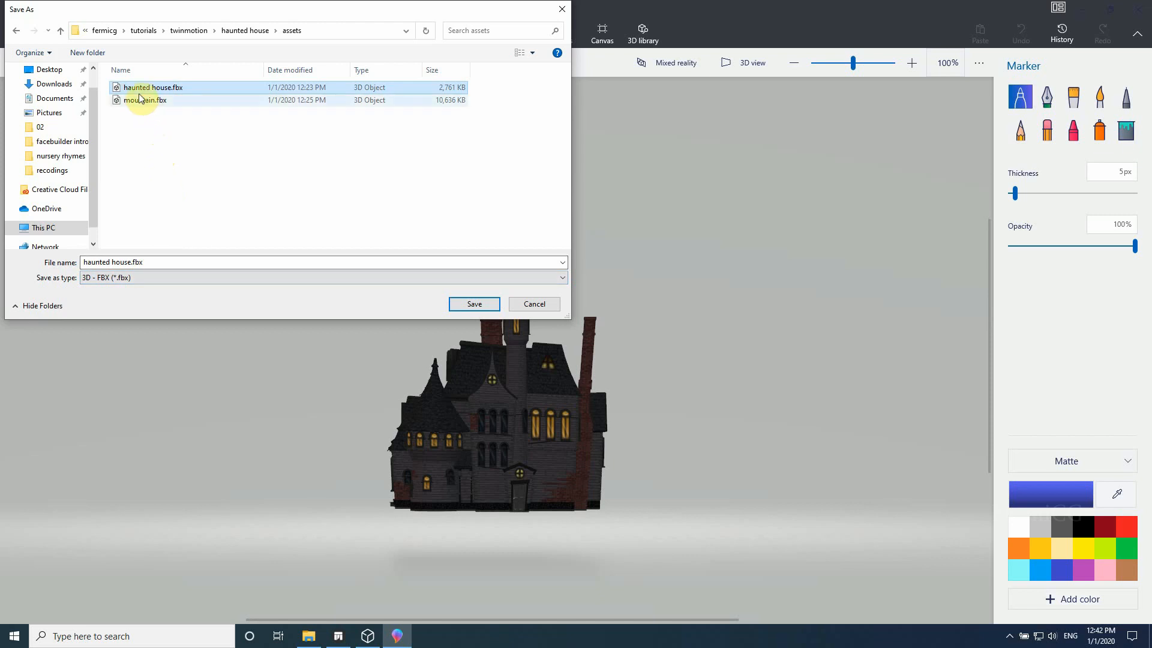
left_click(473, 304)
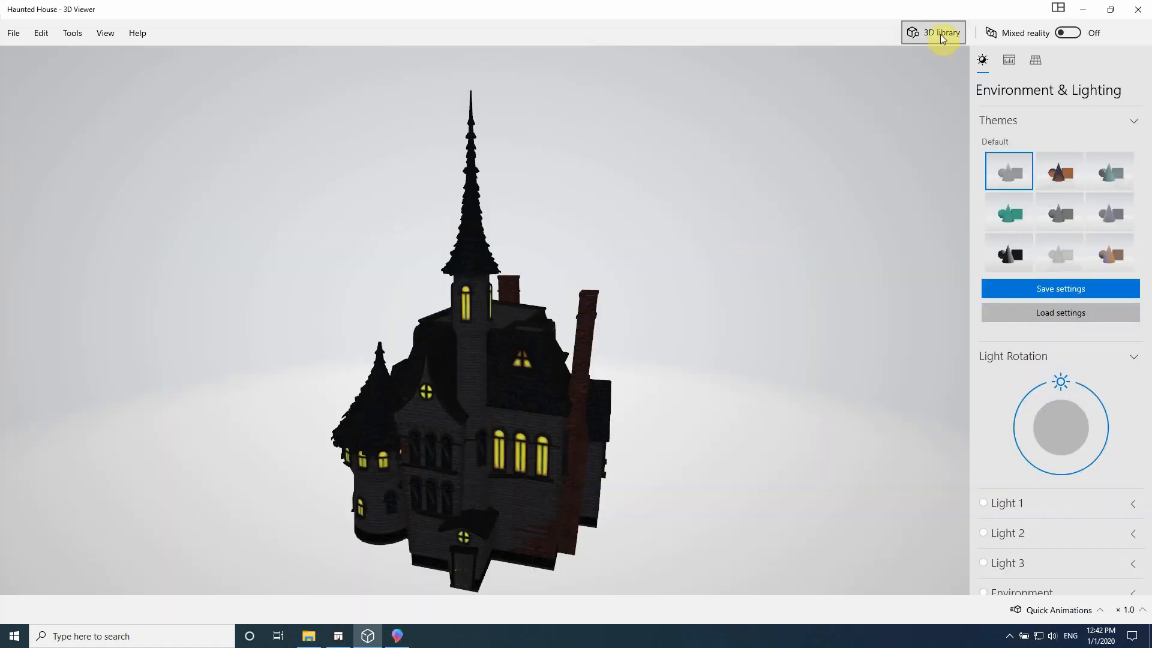
Step: Load the Landscape with Waterfall model from the library's Outdoors & Nature category and view it from above
left_click(941, 36)
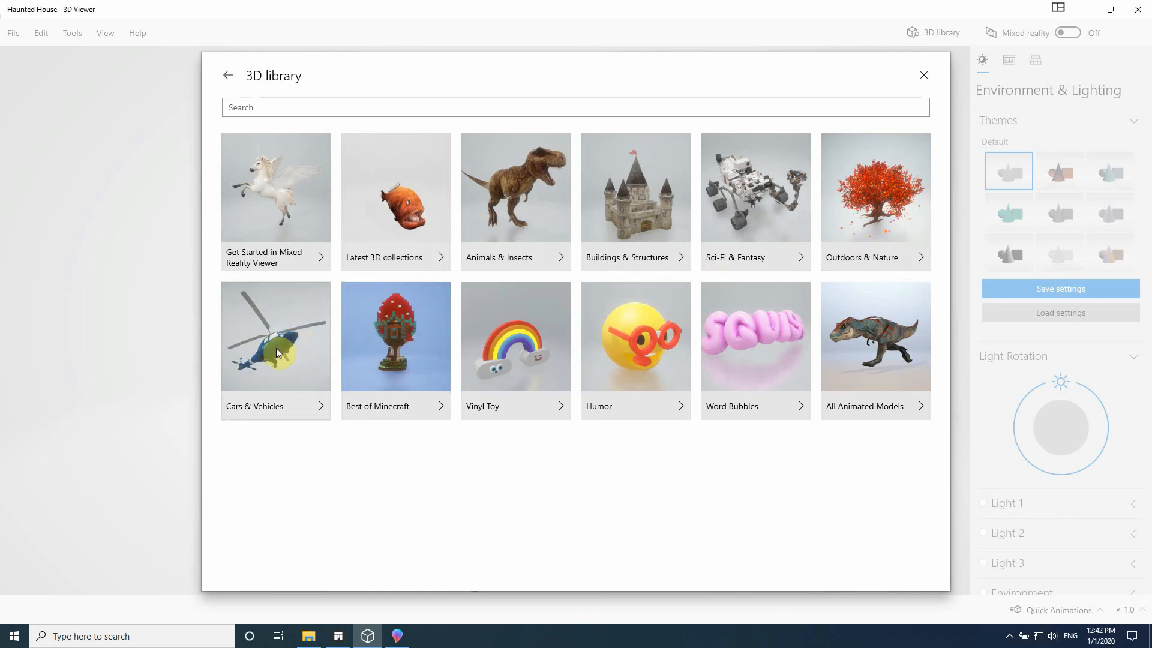
left_click(832, 195)
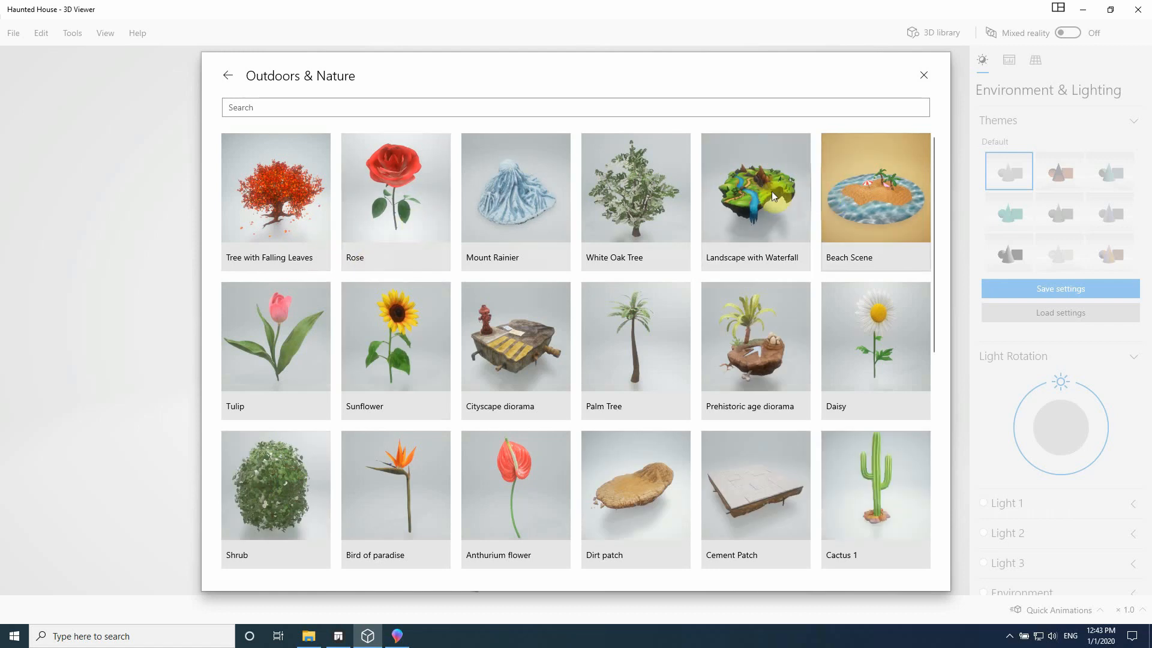
left_click(760, 200)
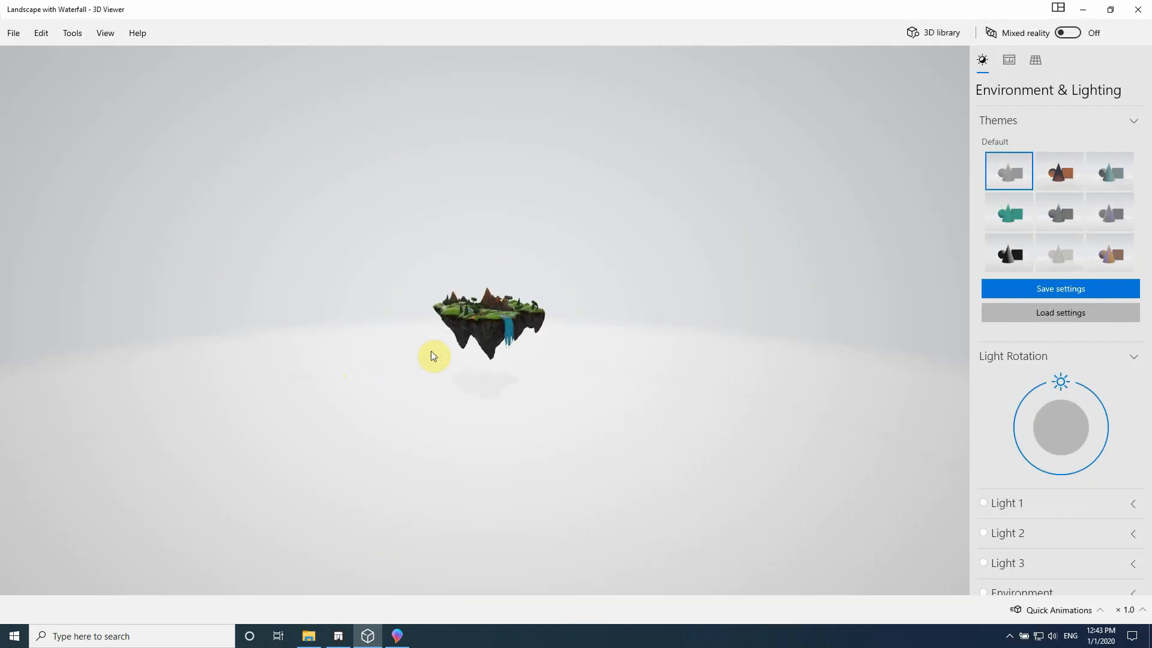
left_click_drag(430, 351, 485, 400)
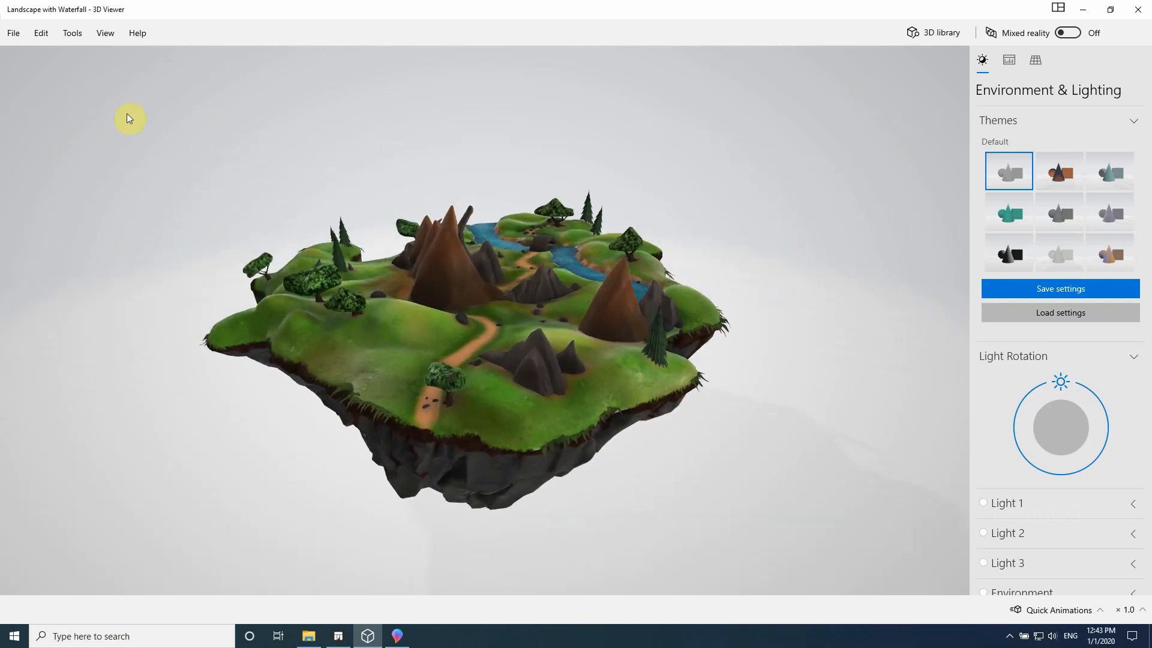
Step: Open the landscape model in Paint 3D and start saving it as a 3D model copy
left_click(12, 33)
left_click(56, 160)
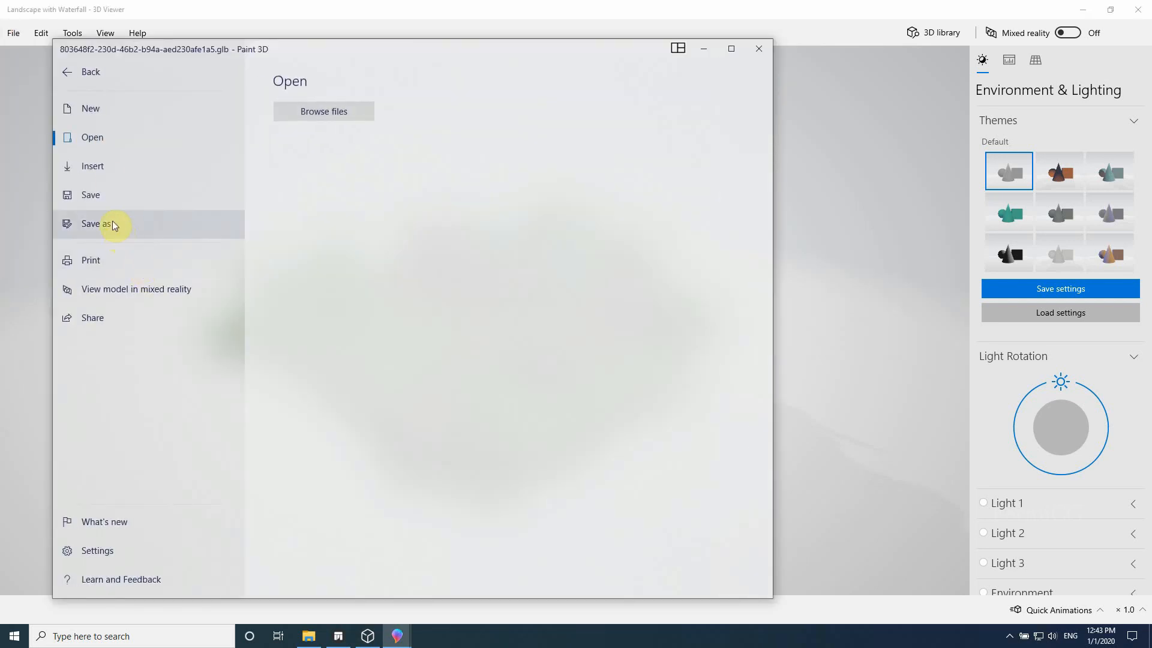
left_click(96, 224)
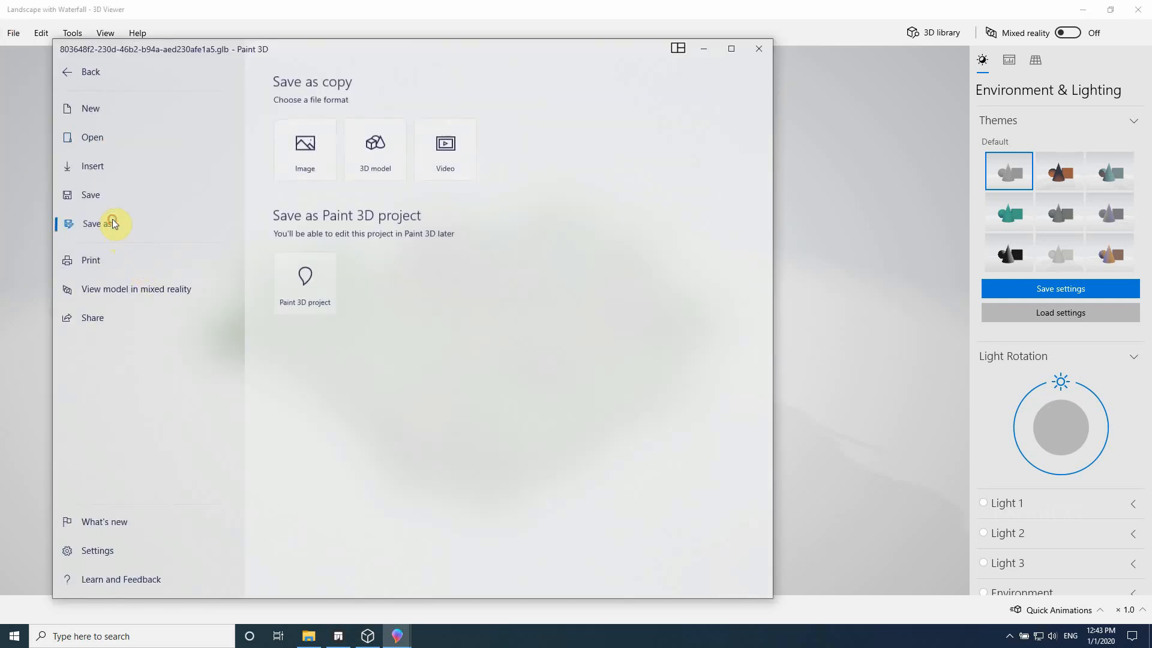
left_click(384, 154)
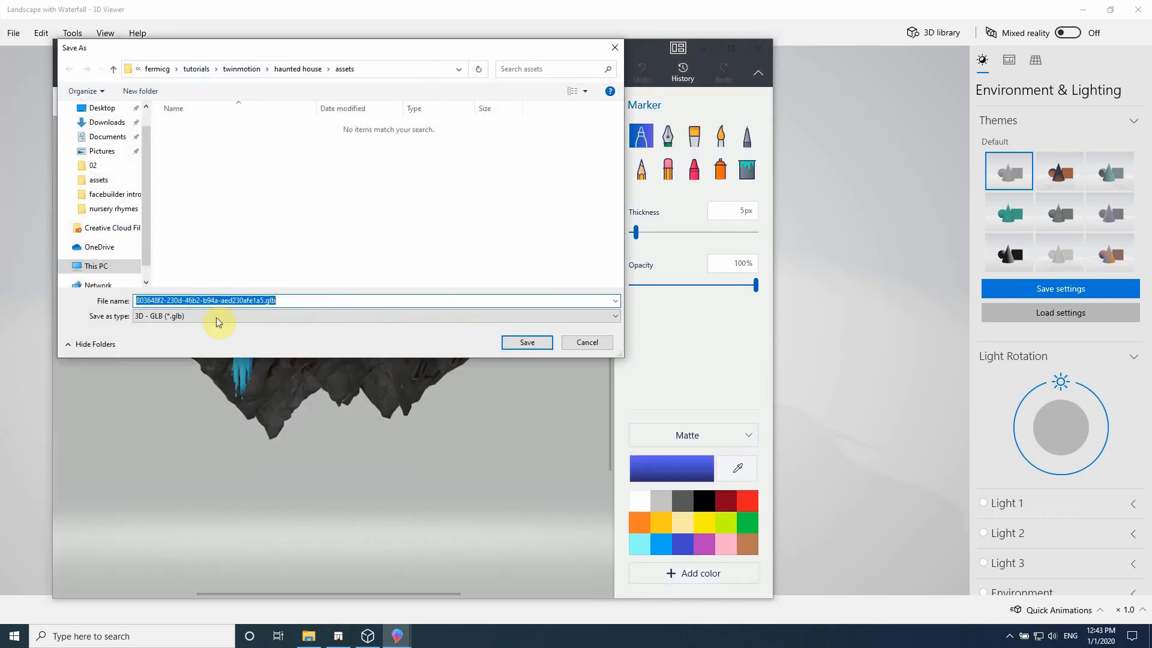
Step: Save the landscape copy in 3D - FBX format, overwriting the existing mountain.fbx in the assets folder
left_click(258, 318)
left_click(204, 337)
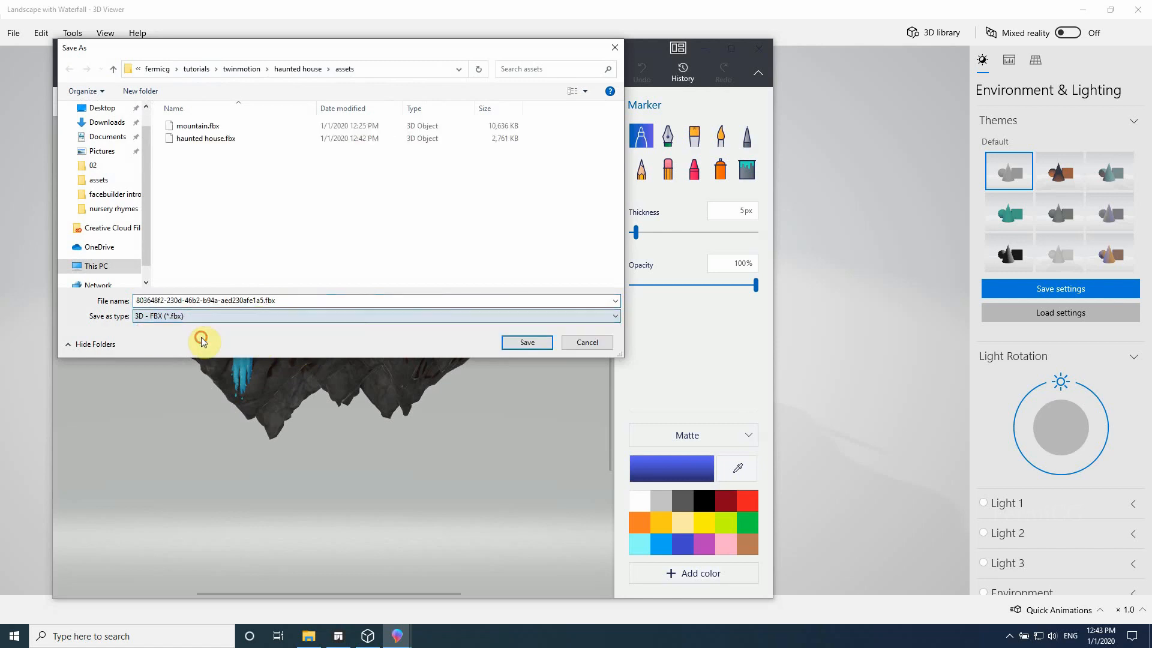
left_click(199, 138)
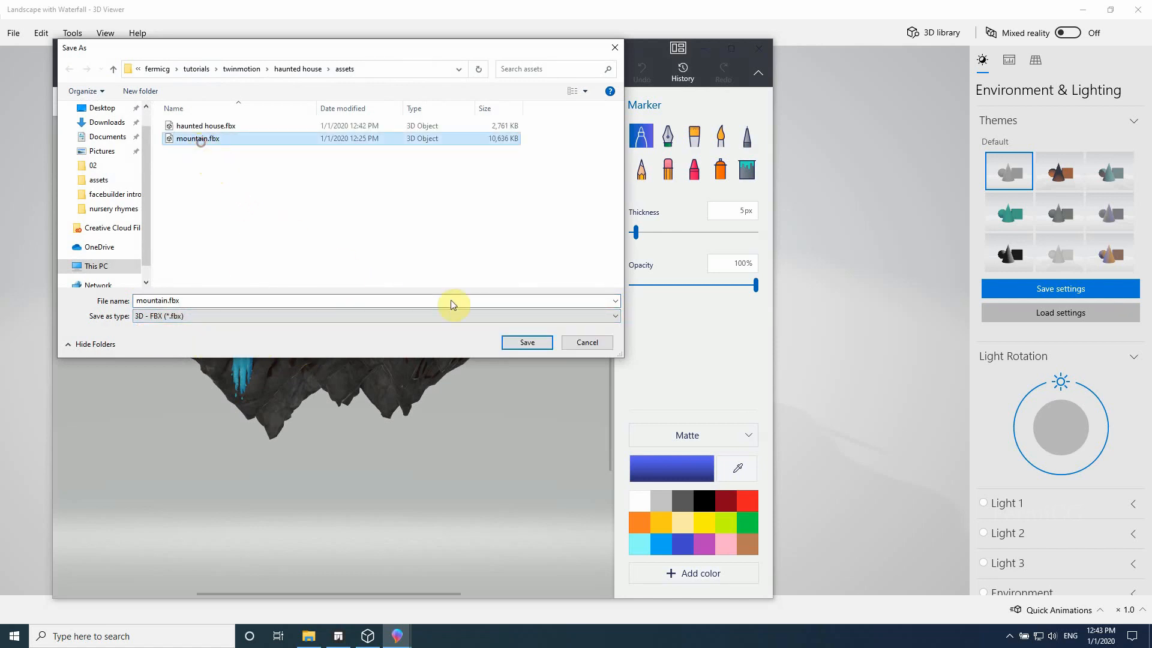
left_click(521, 343)
left_click(603, 319)
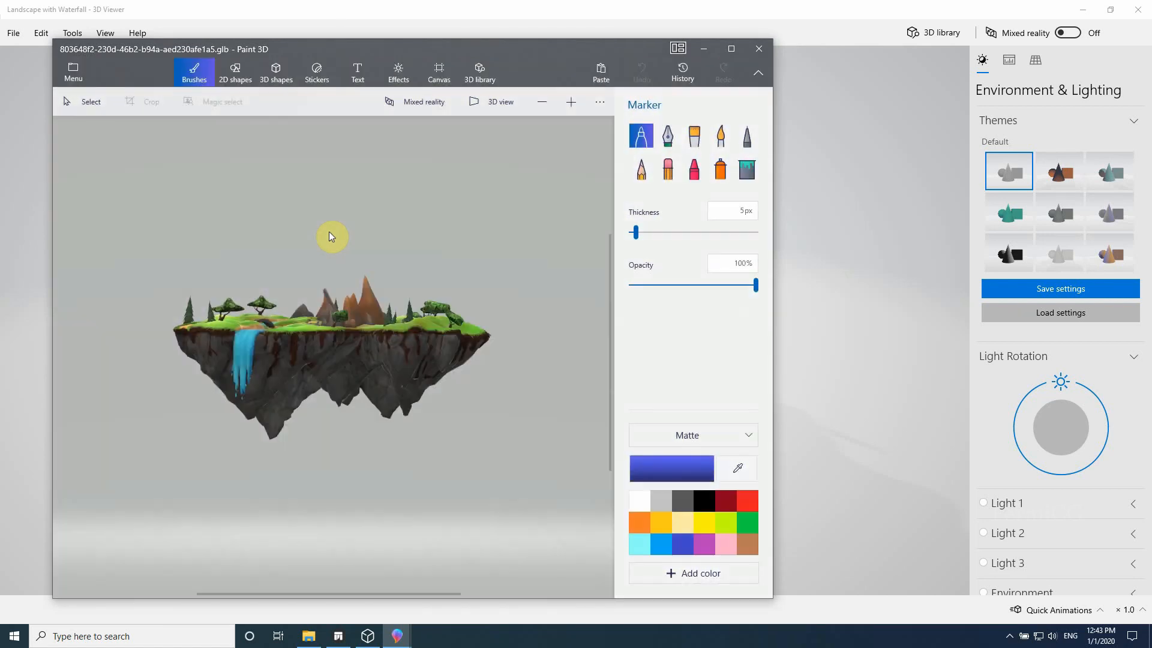
Step: Close the Paint 3D and 3D Viewer windows to return to Twinmotion
left_click(759, 48)
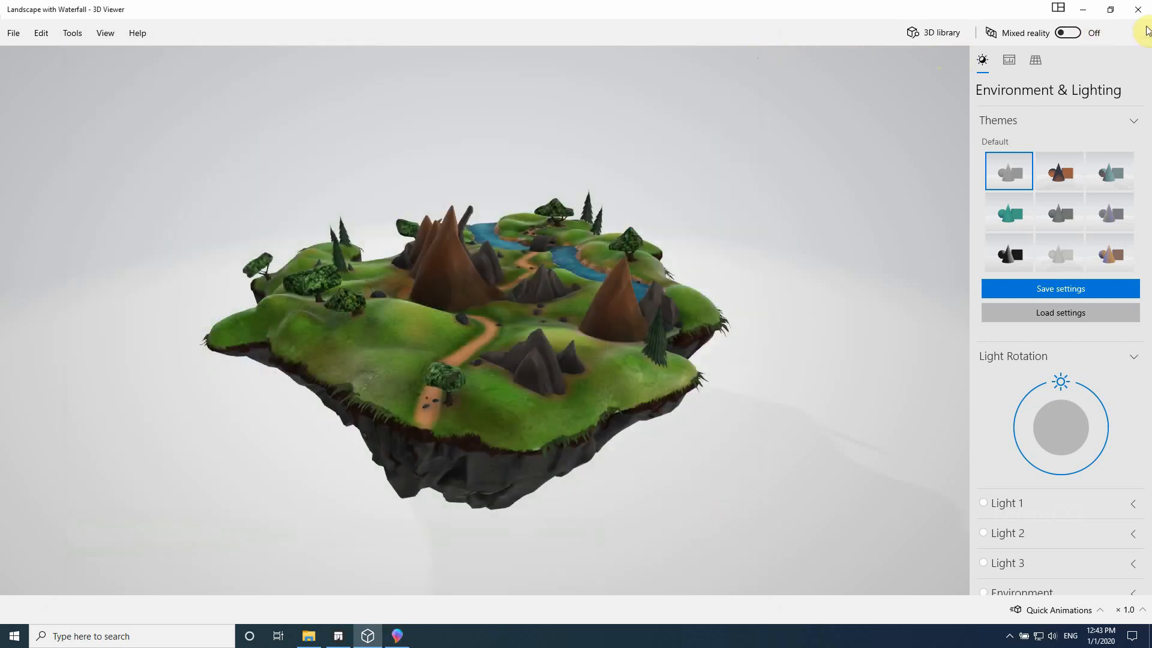
left_click(1138, 9)
left_click(1137, 10)
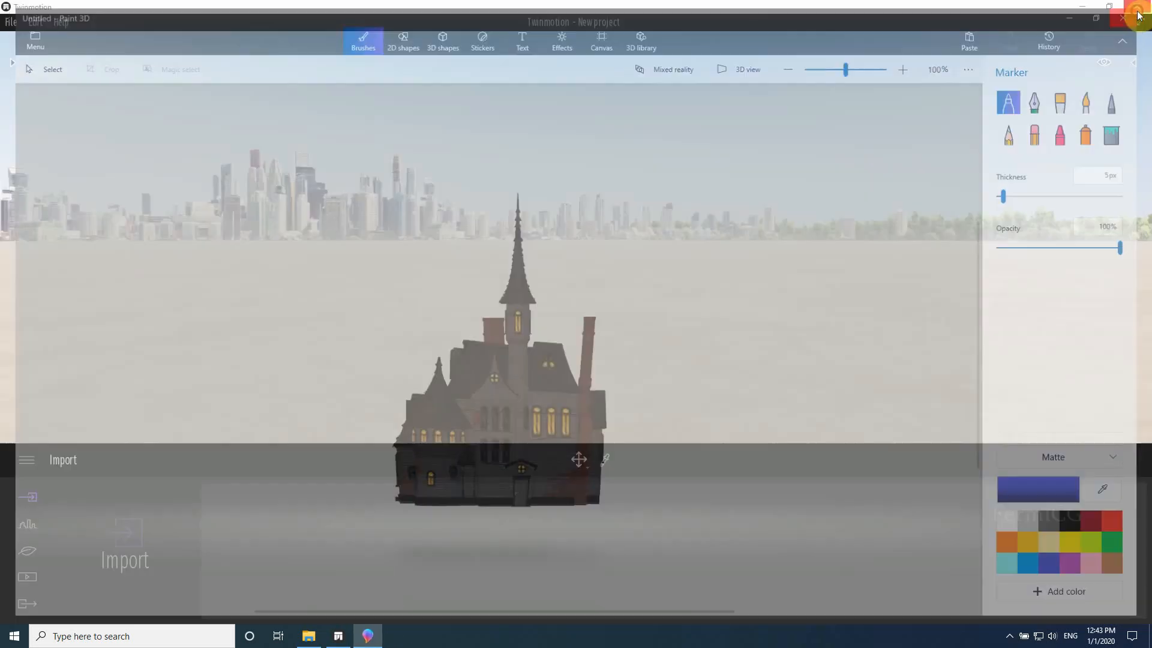
Step: Start a geometry import and set its Collapse option to Keep hierarchy
left_click(154, 541)
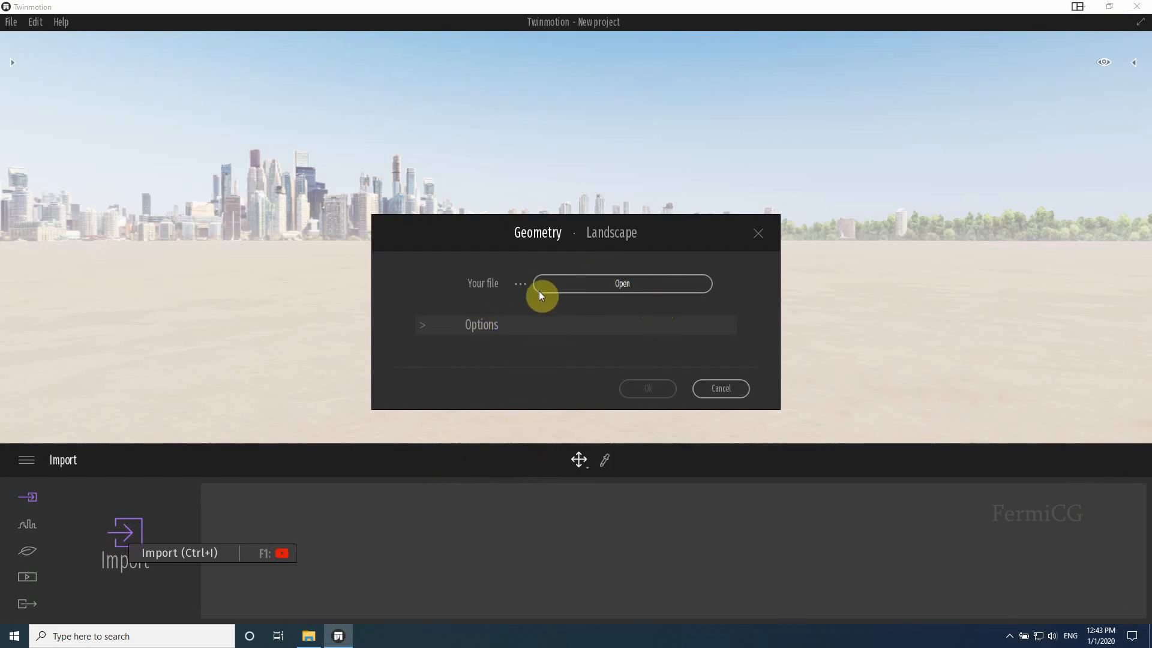
left_click(422, 328)
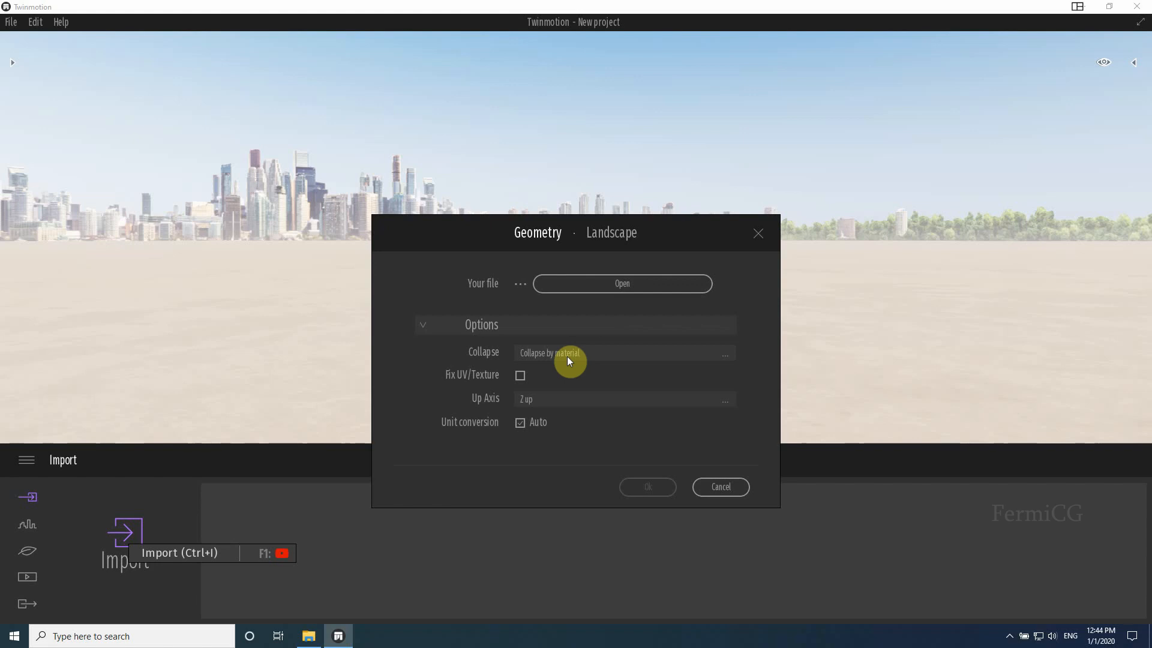
left_click(720, 354)
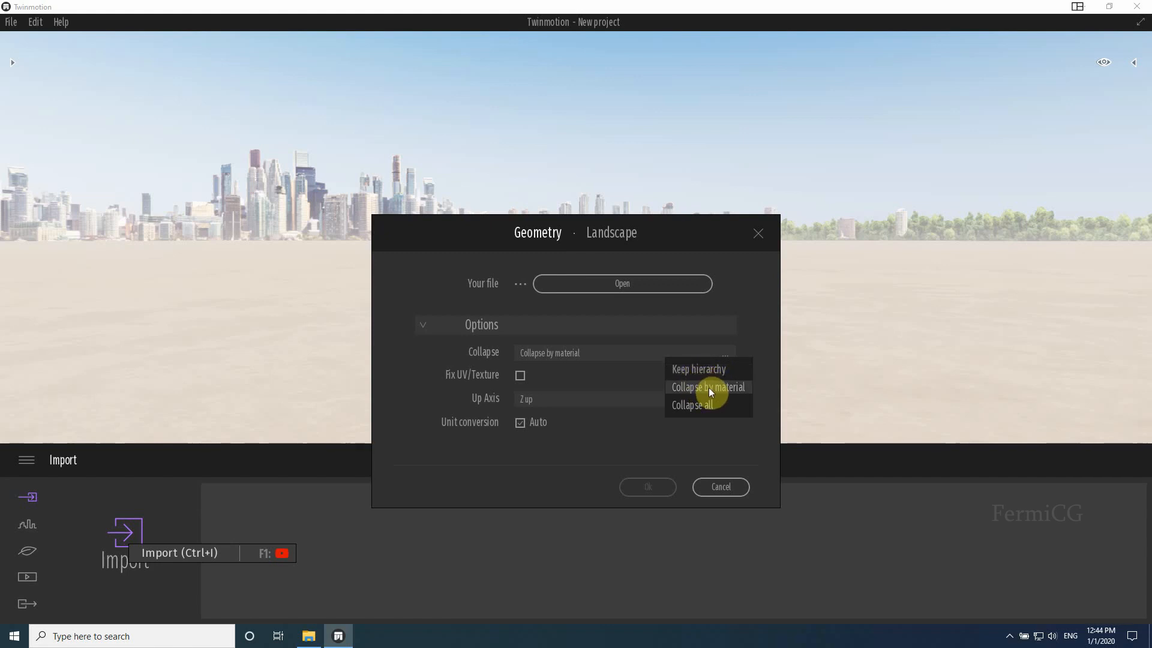
left_click(700, 372)
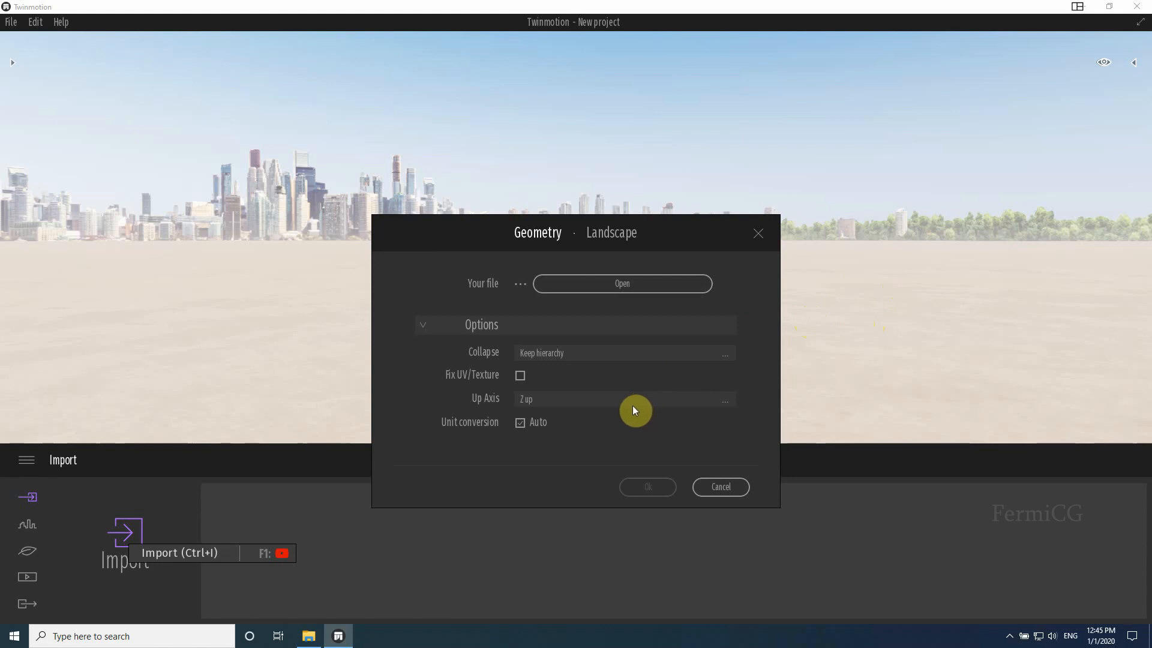
Step: Choose mountain.fbx from the assets folder as the geometry file and import it
left_click(609, 282)
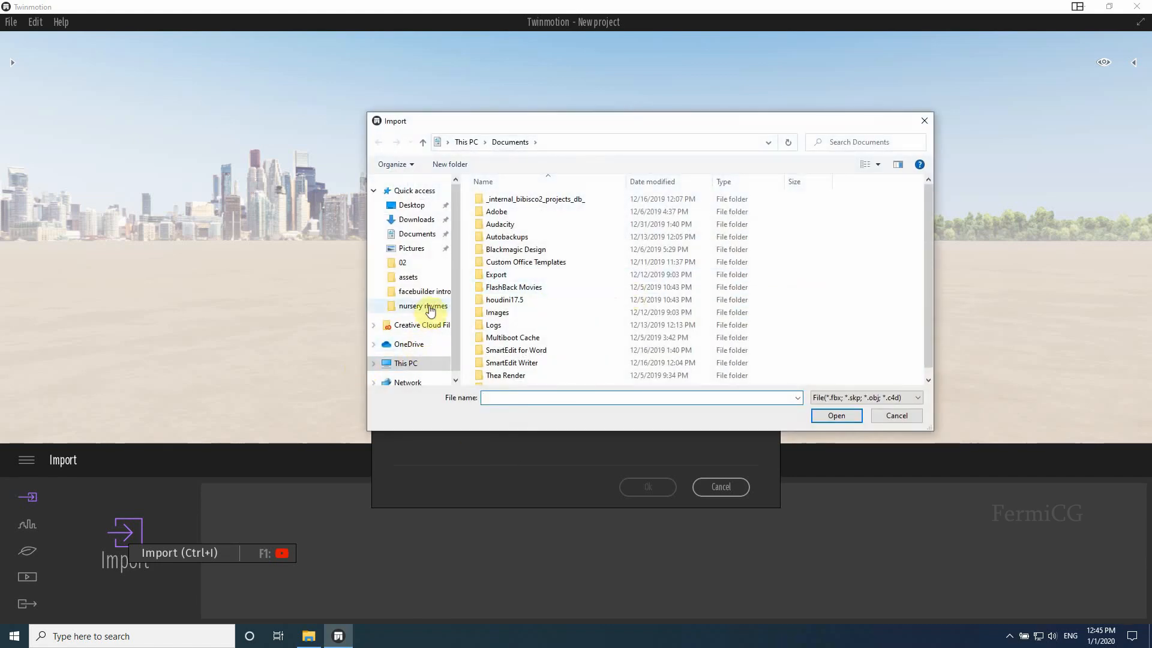
left_click(416, 278)
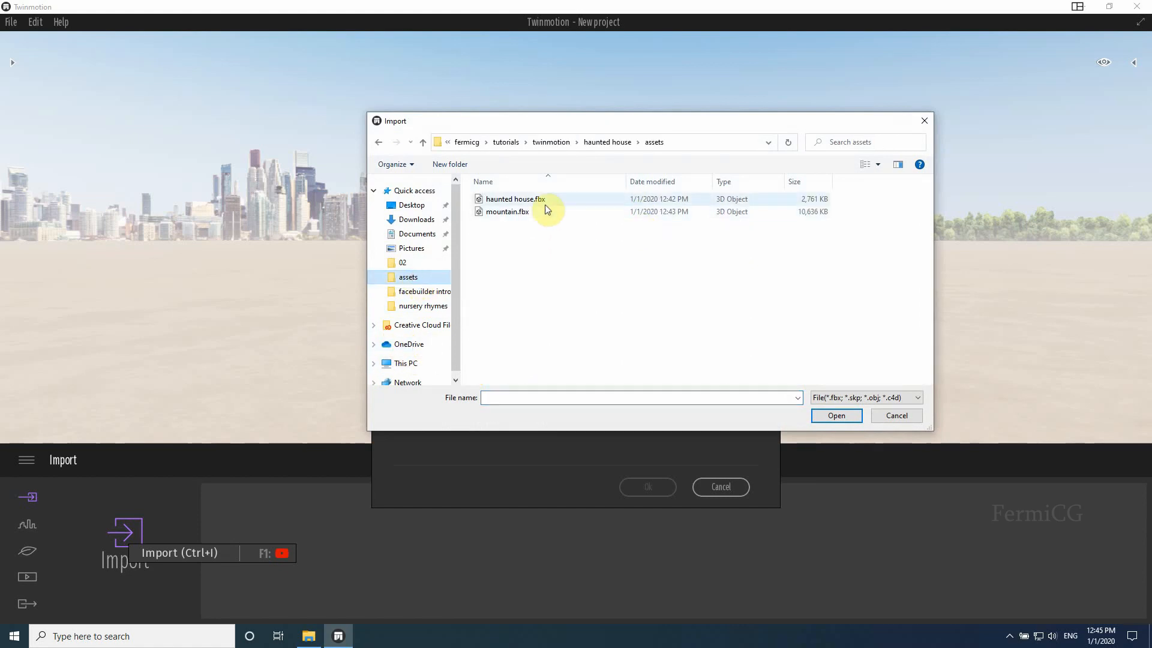
left_click(526, 199)
left_click(522, 212)
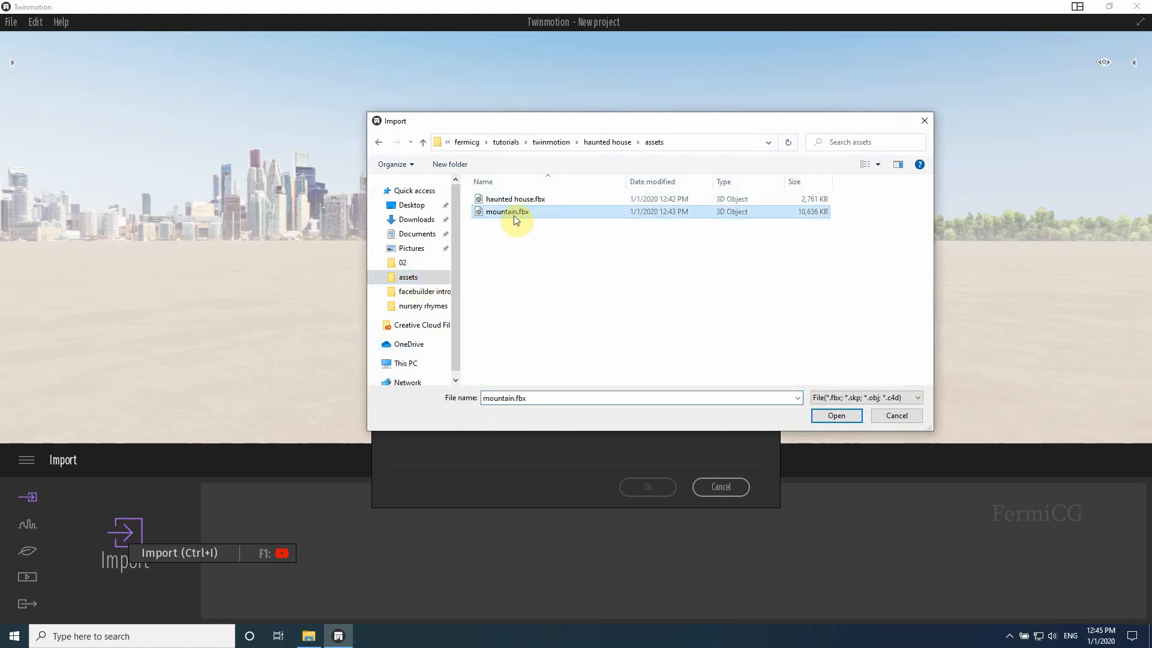
left_click(829, 414)
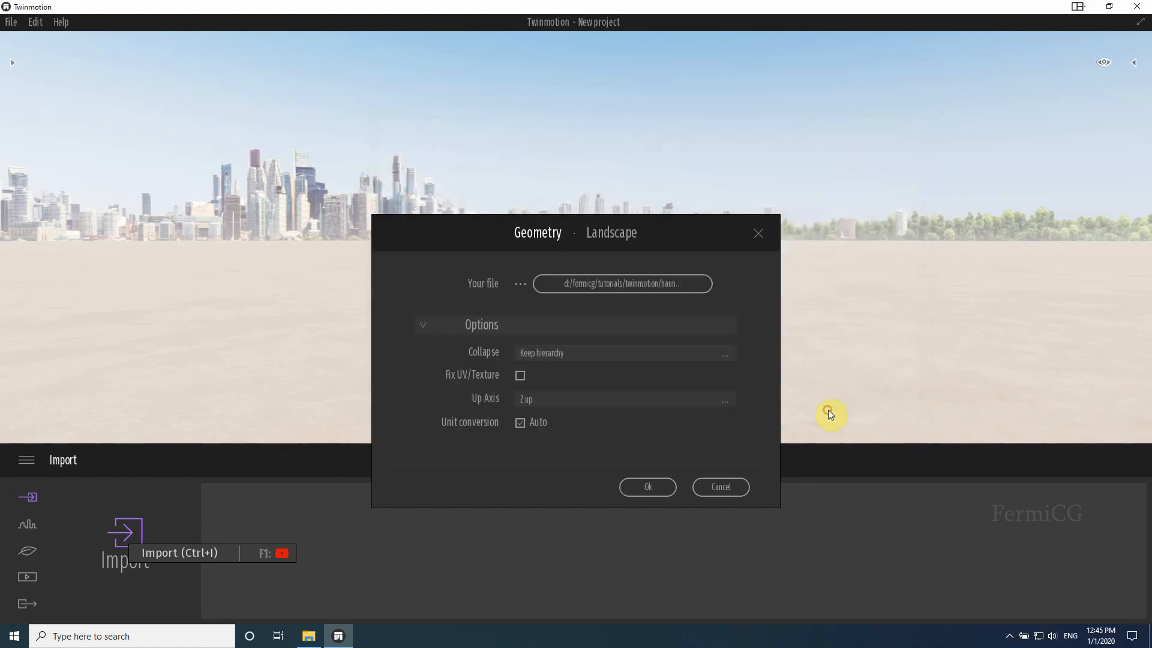
left_click(647, 490)
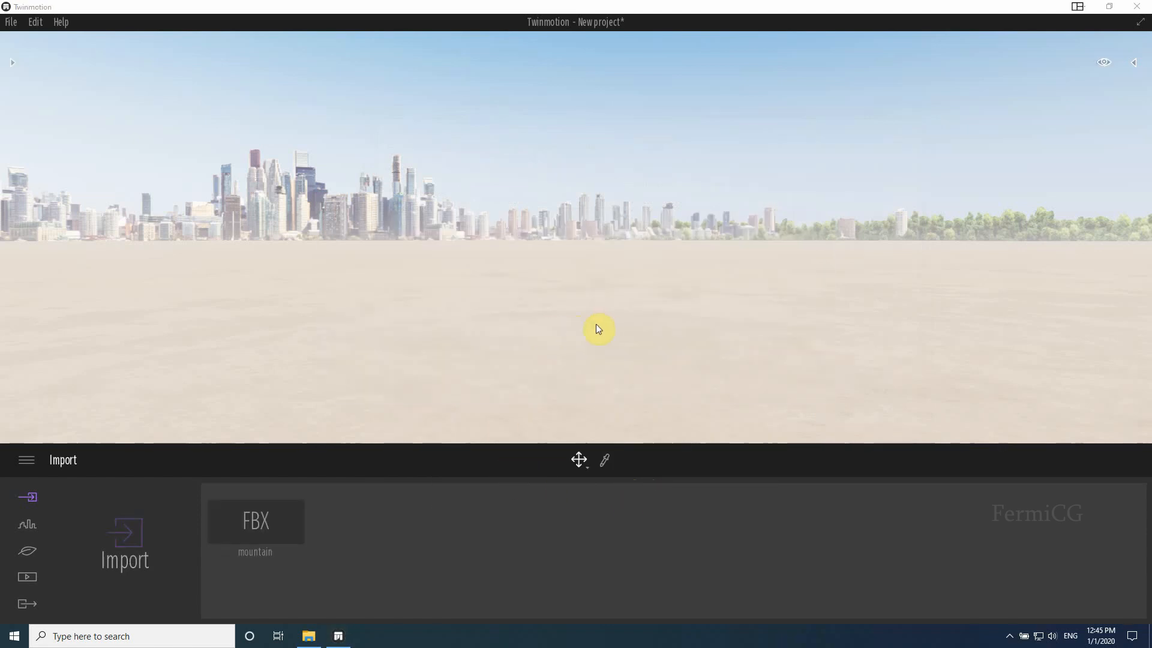
Step: Show the scenegraph and expand the imported mountain.fbx container to examine its nested nodes
mouse_move(262, 541)
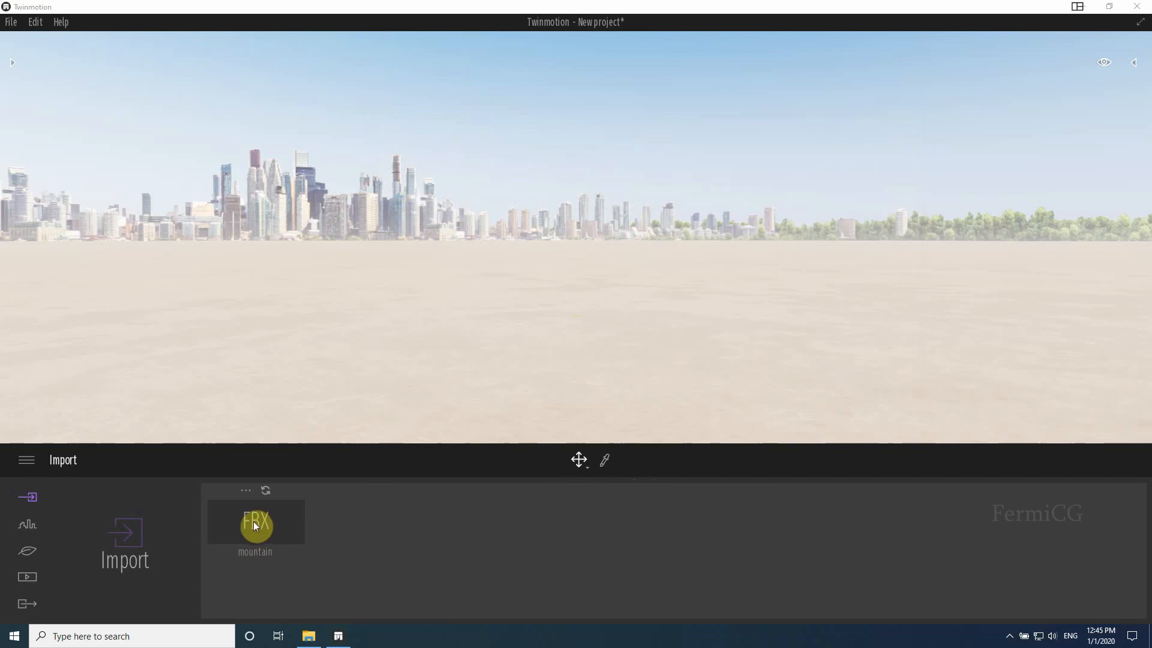
left_click(253, 526)
left_click(585, 344)
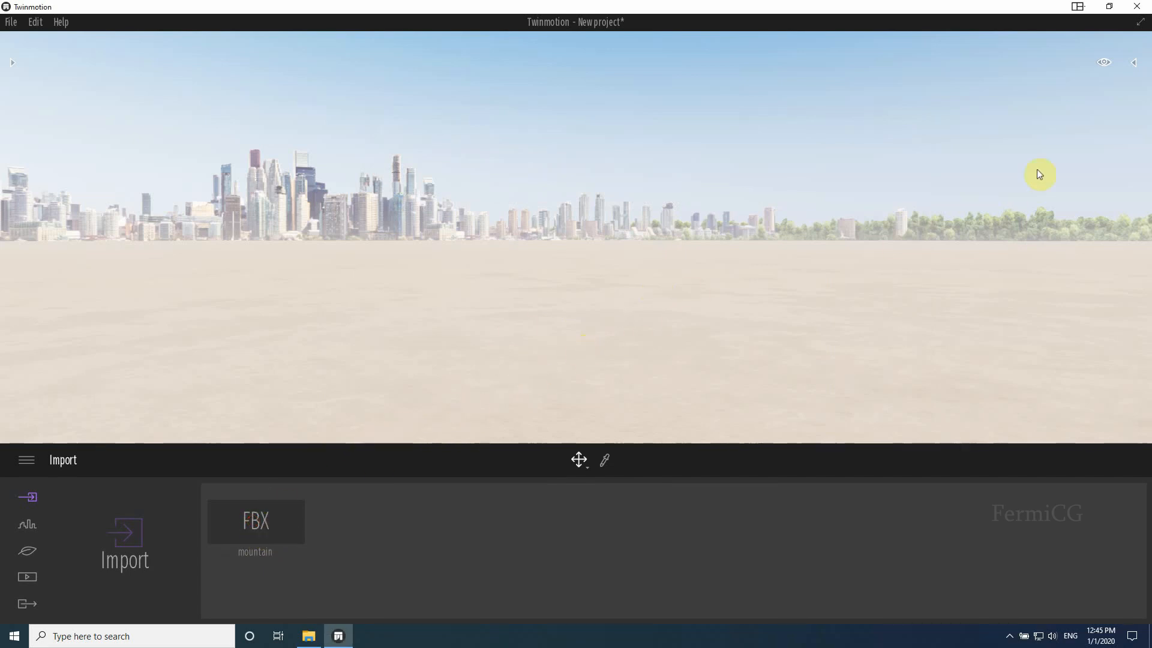
left_click(1133, 62)
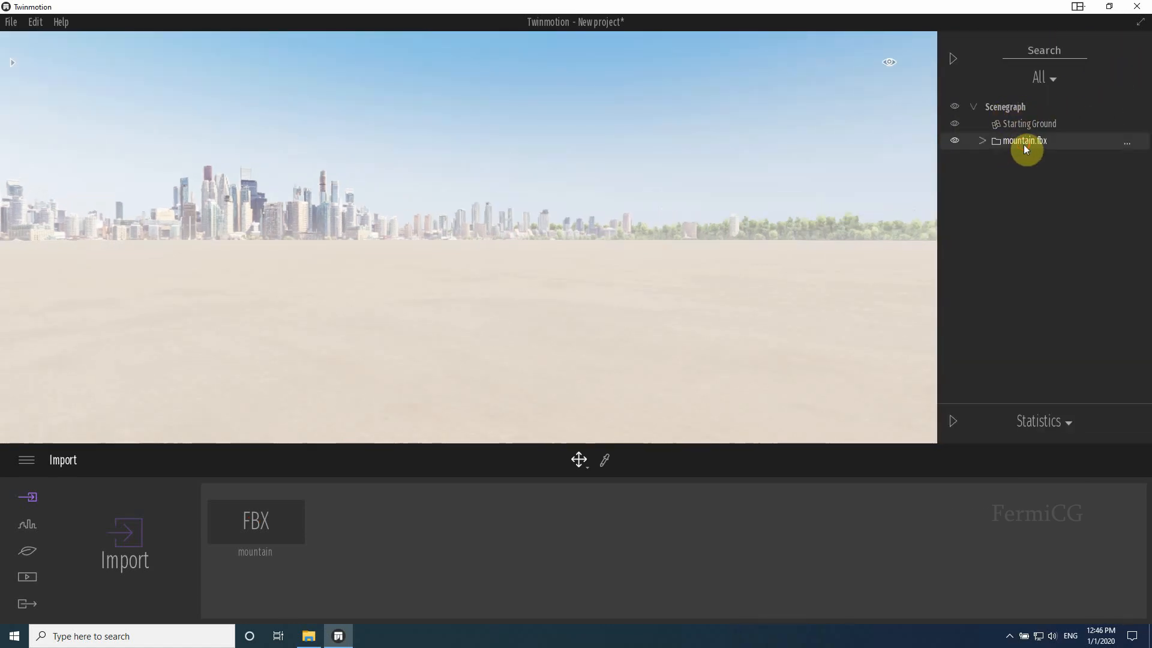
left_click(983, 142)
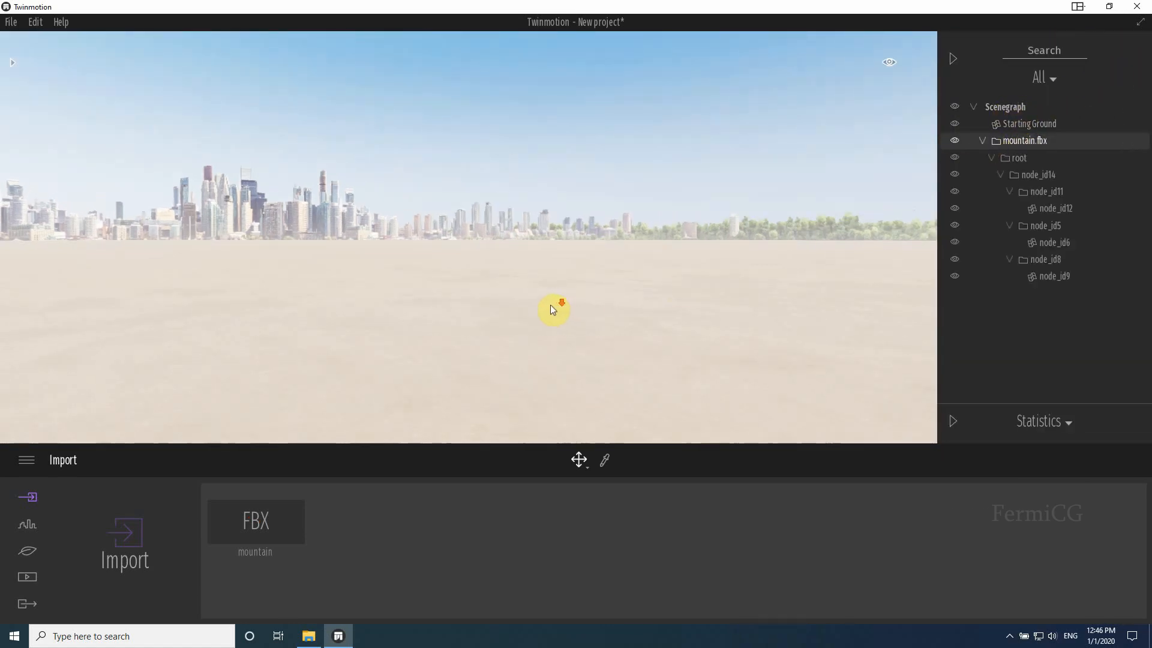
Step: Move node_id9, node_id6 and node_id12 directly under mountain.fbx and remove the empty root container hierarchy
left_click(1020, 160)
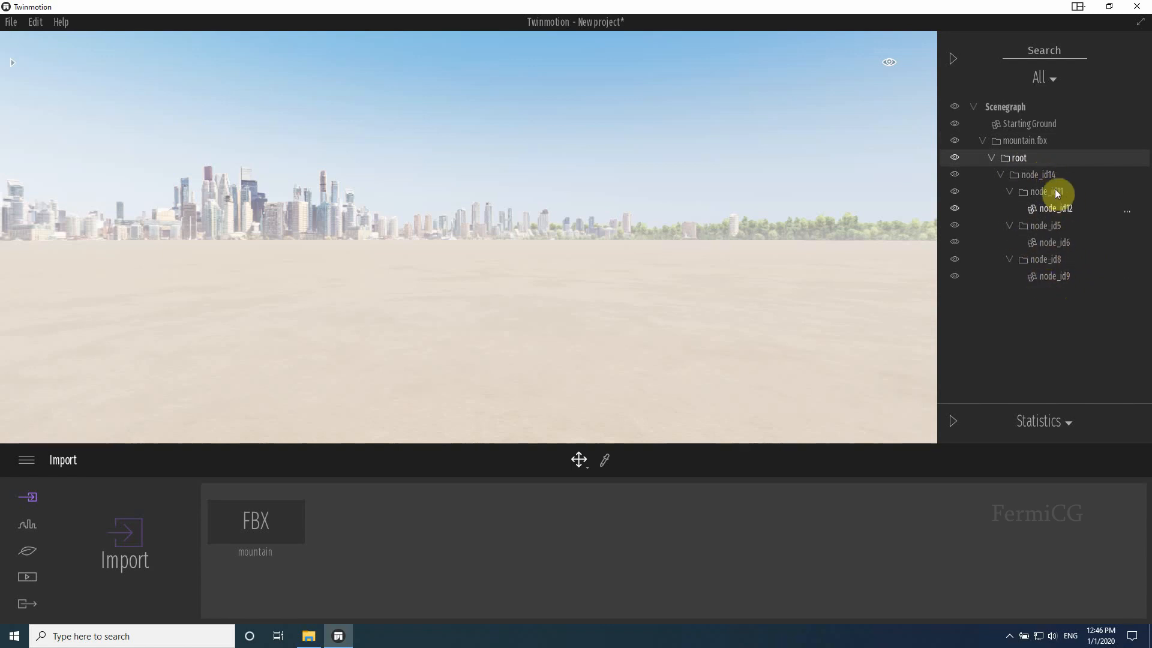
left_click(1060, 276)
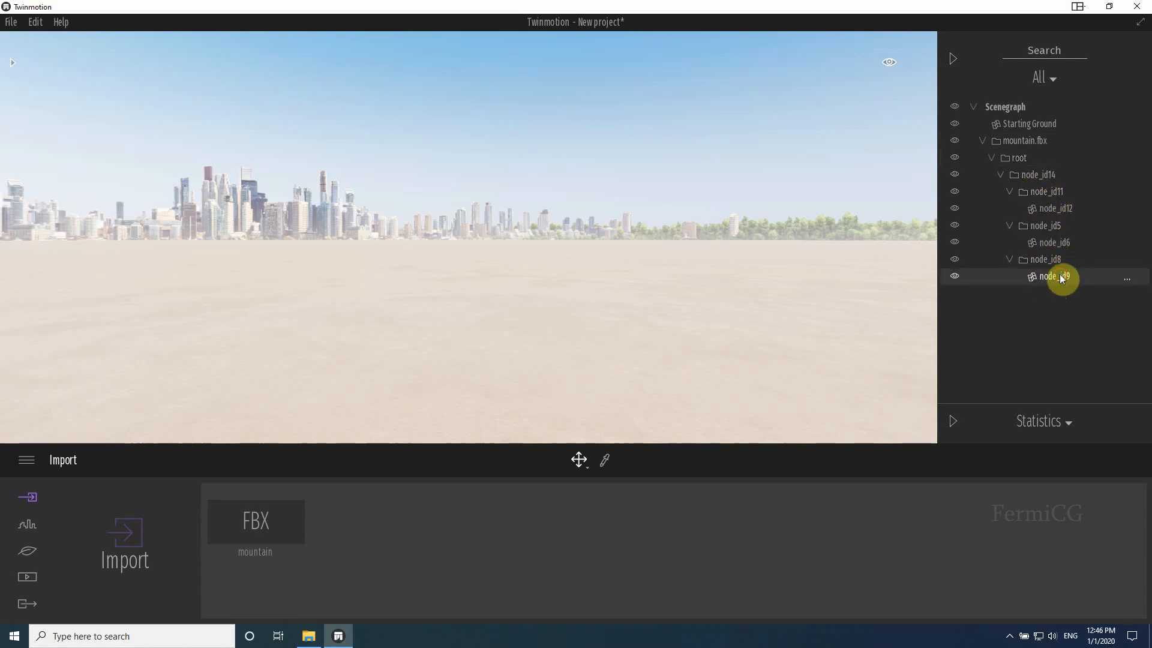
left_click_drag(1049, 278, 1015, 147)
left_click_drag(1037, 260, 1020, 142)
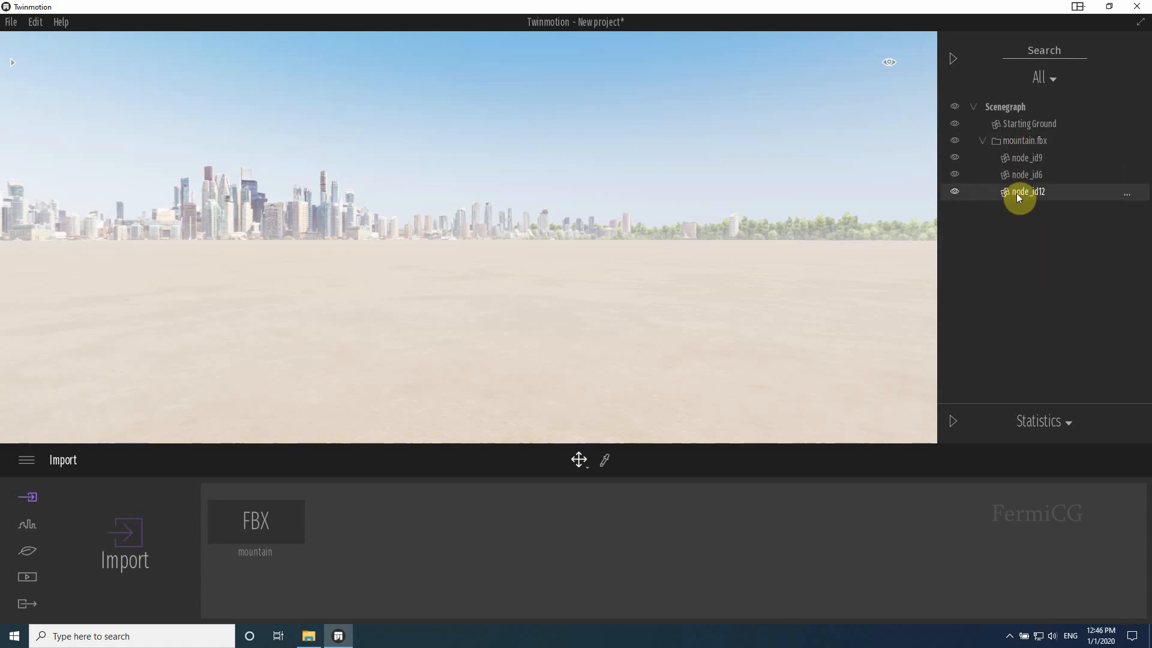
Step: Zoom the view to node_id12 and look for the landscape model around its gizmo
right_click(1025, 195)
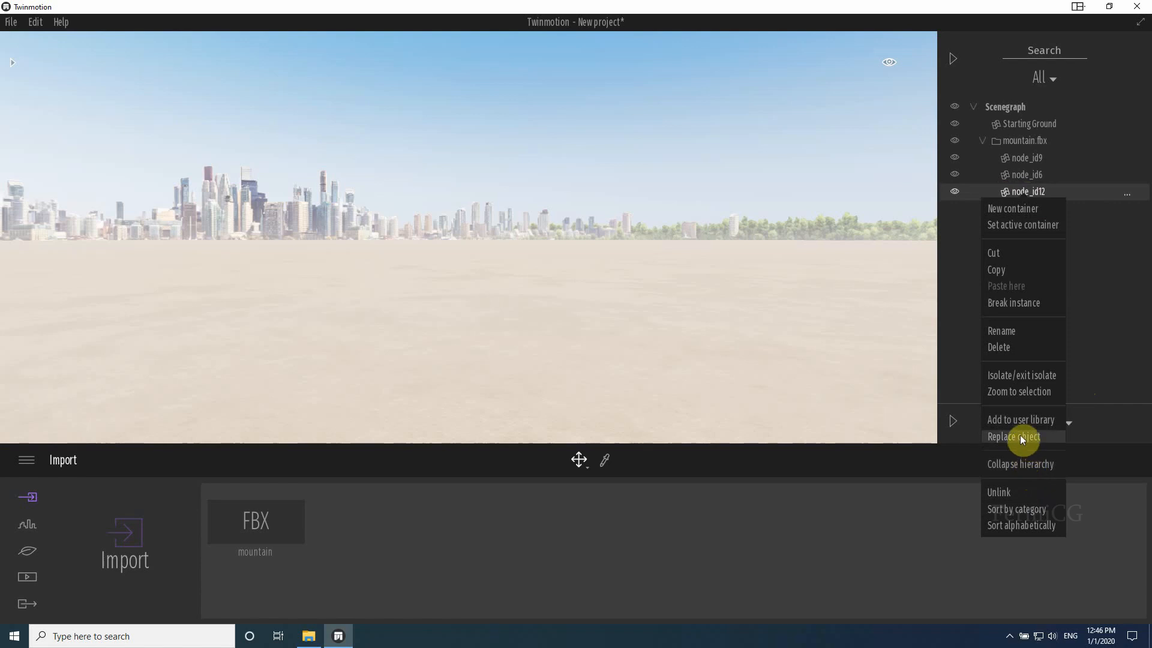
left_click(1021, 387)
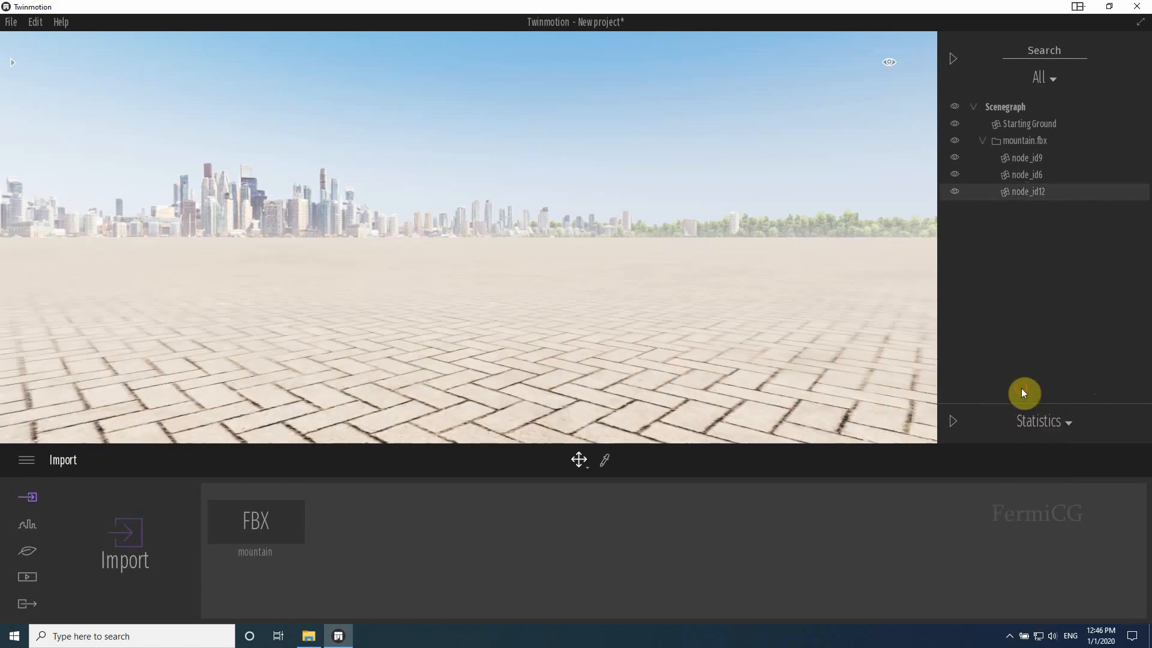
scroll(480, 349, "down", 1)
scroll(508, 288, "down", 1)
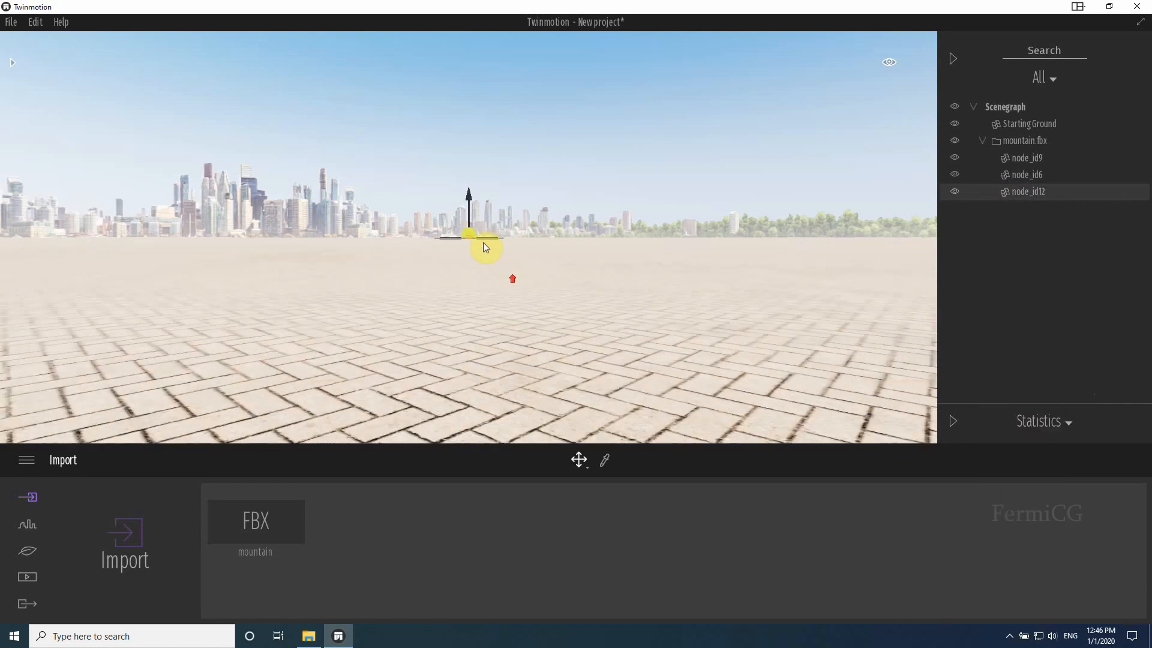
scroll(465, 225, "down", 3)
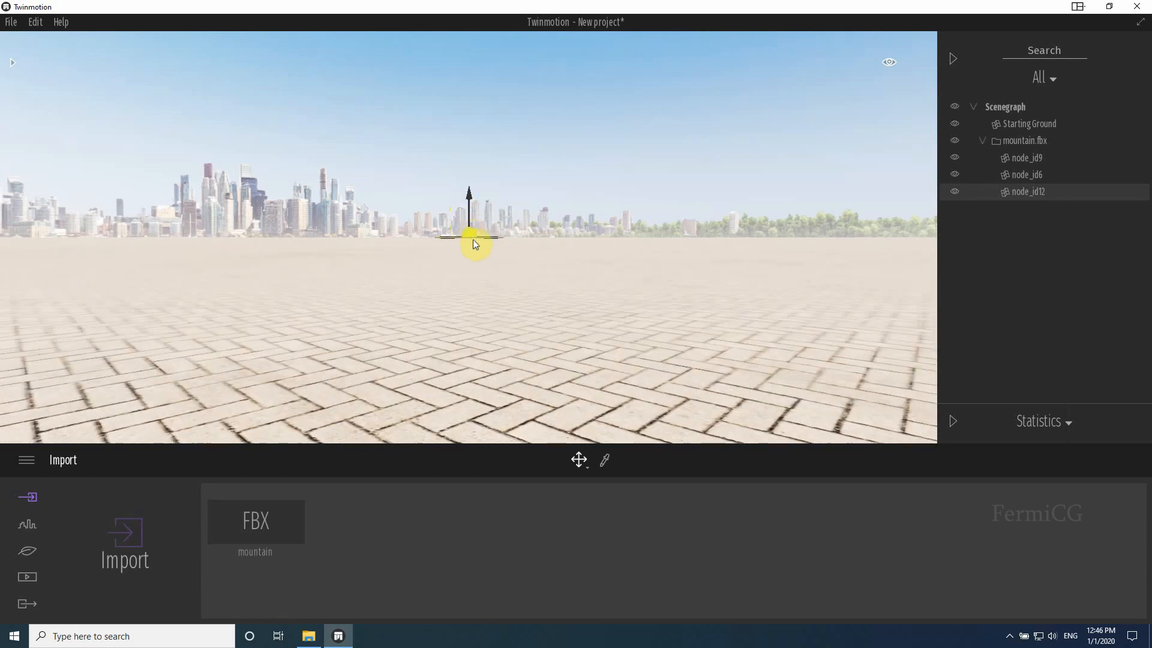
left_click(1033, 190)
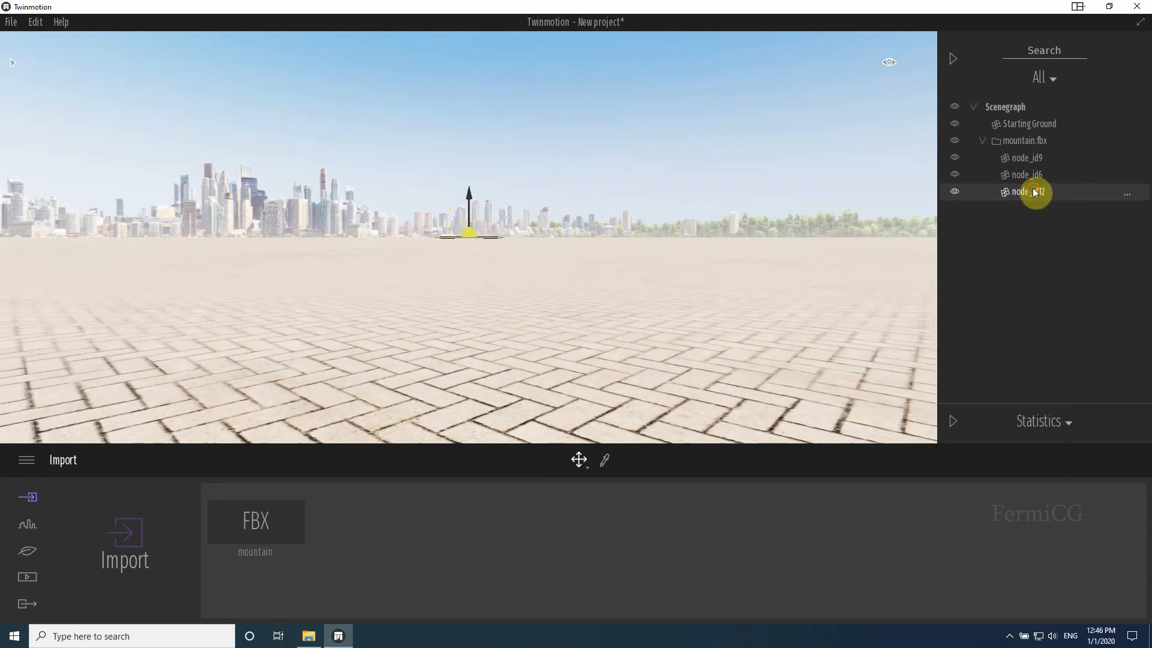
left_click(1021, 142)
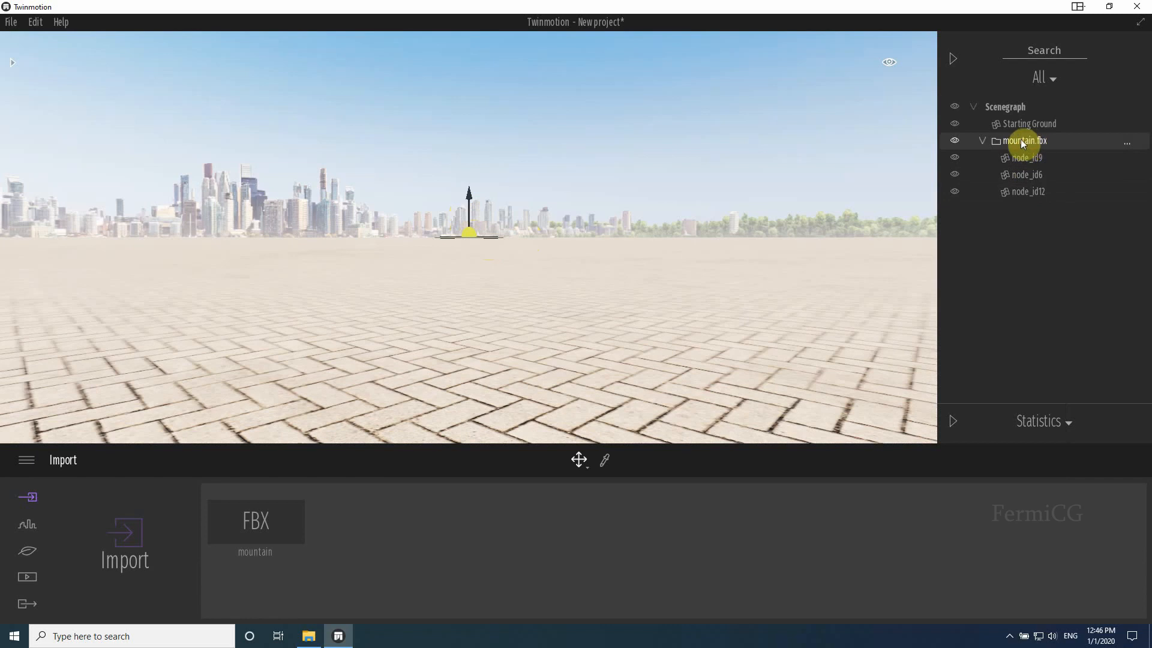
left_click(1127, 144)
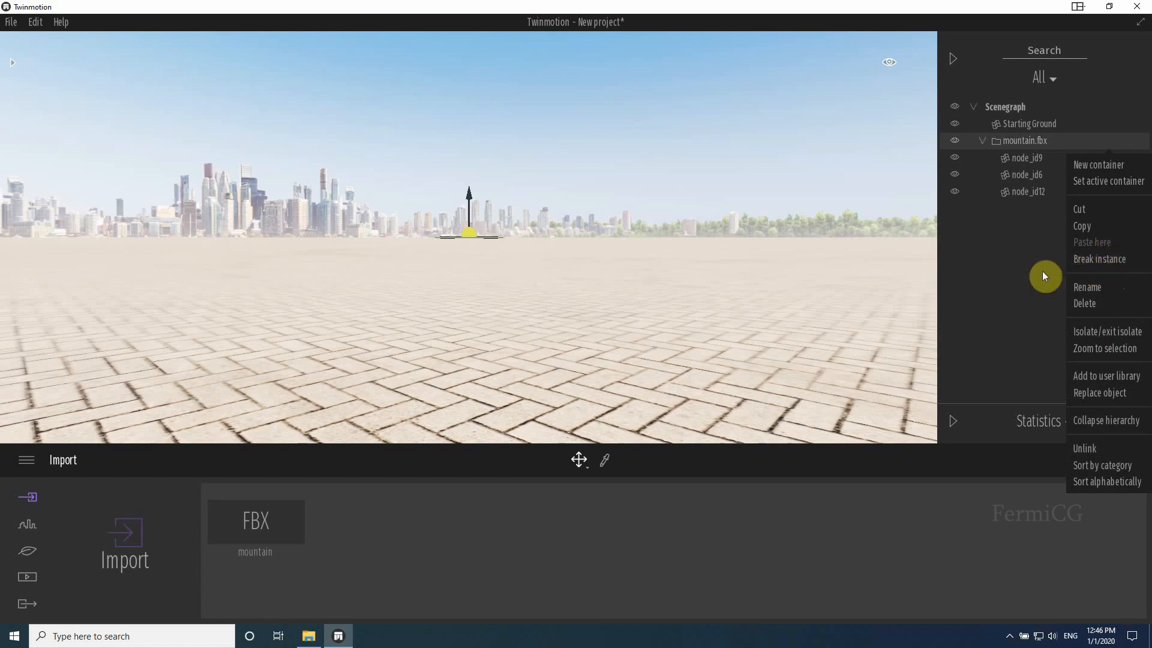
Step: Select node_id9, node_id6 and node_id12 together and display their Transform properties
left_click(1027, 158)
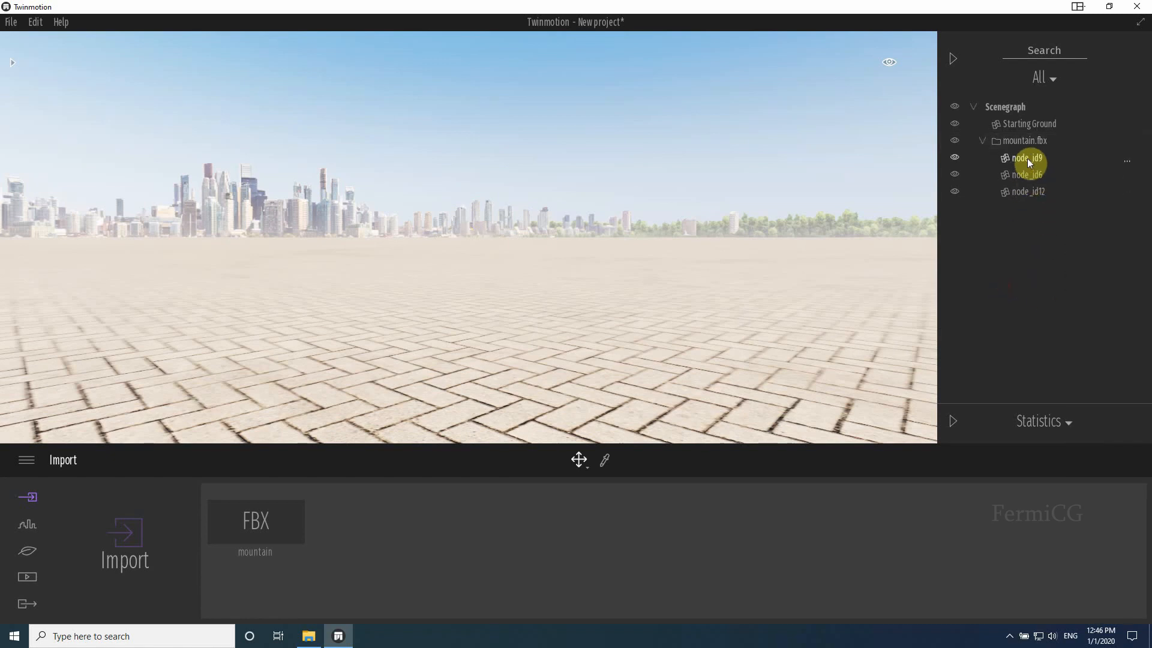
left_click(1023, 191, "shift")
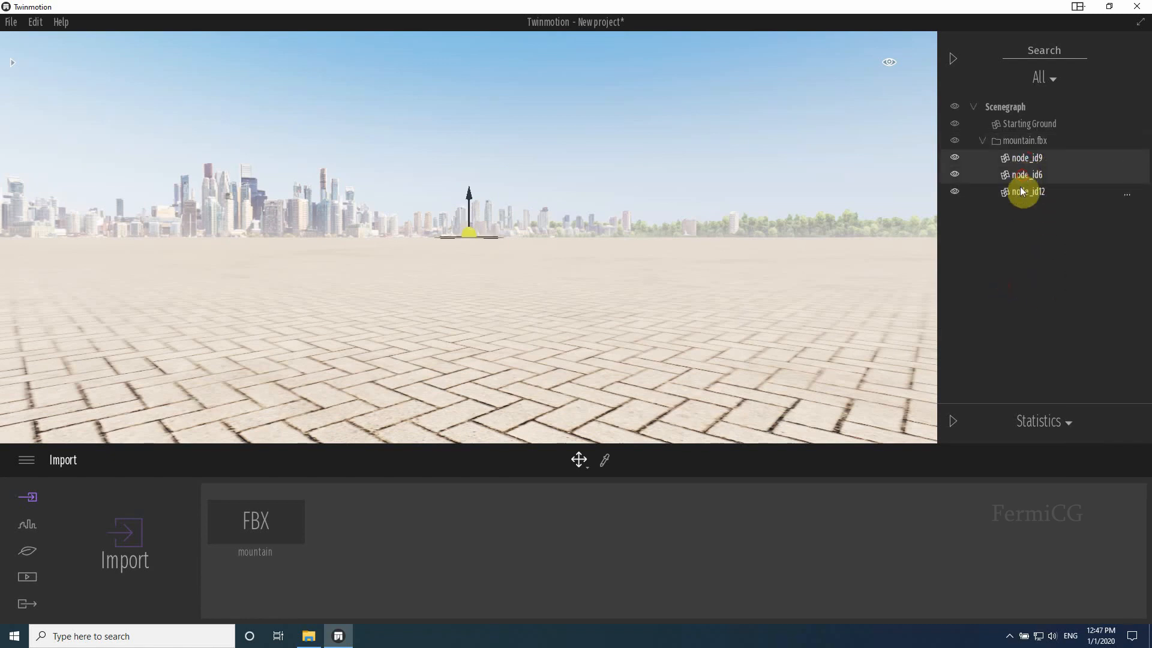
left_click(954, 420)
left_click(1070, 249)
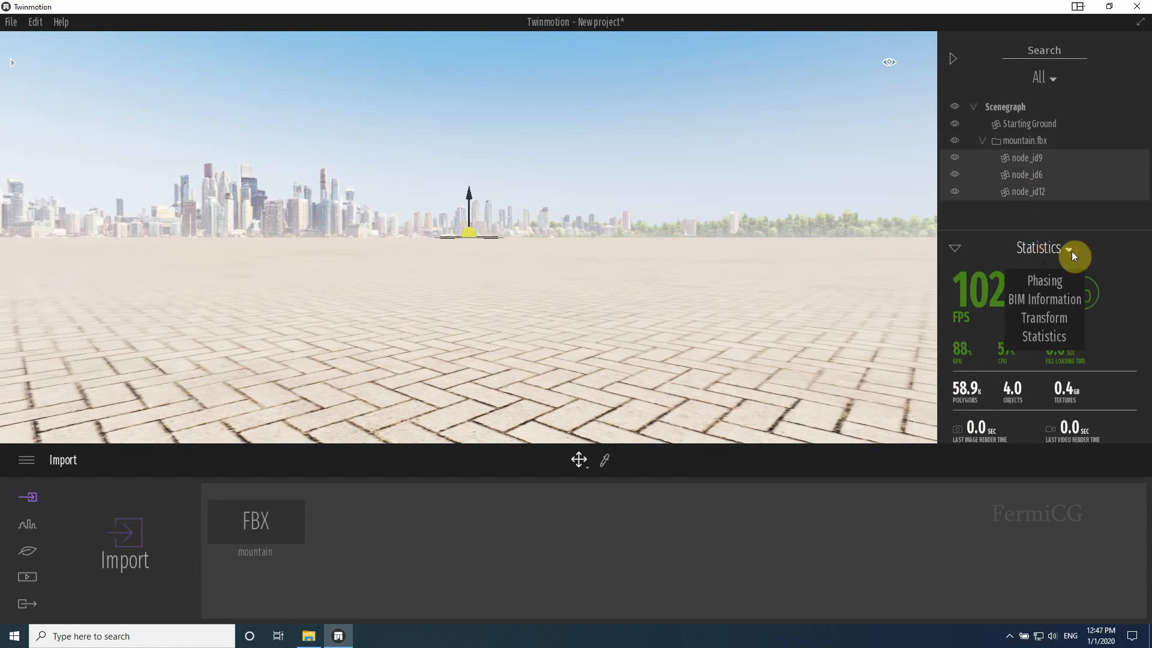
left_click(1043, 319)
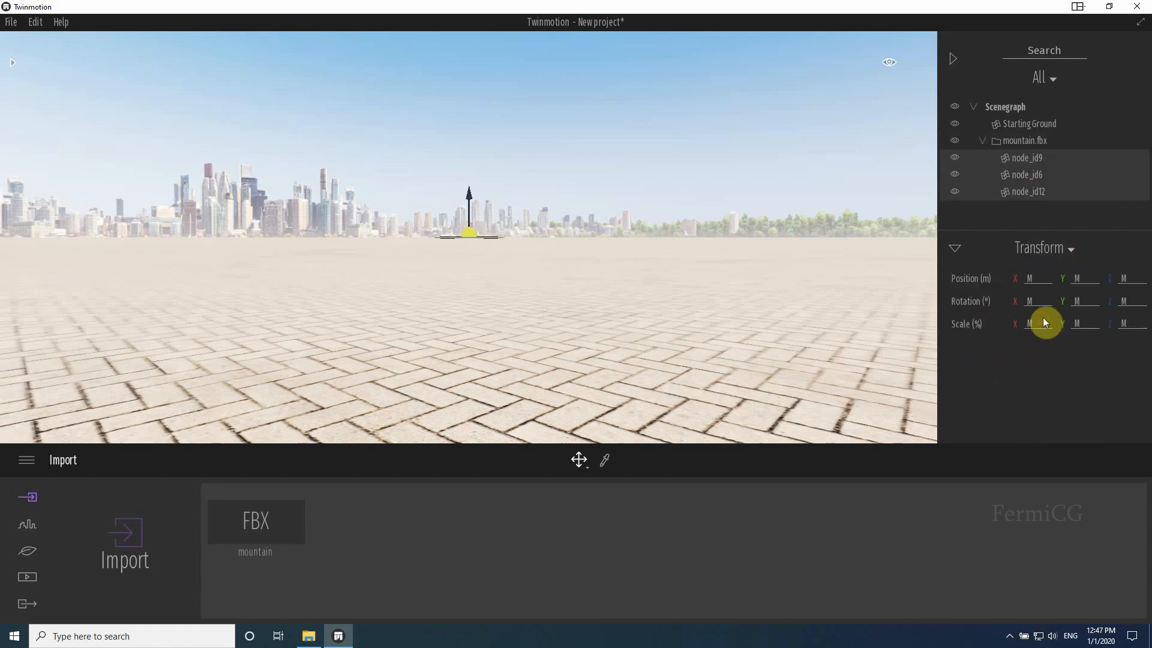
Step: Set the X, Y and Z scale of the selected landscape nodes to 200%
left_click(1030, 322)
type("200")
left_click(1079, 324)
key("Return")
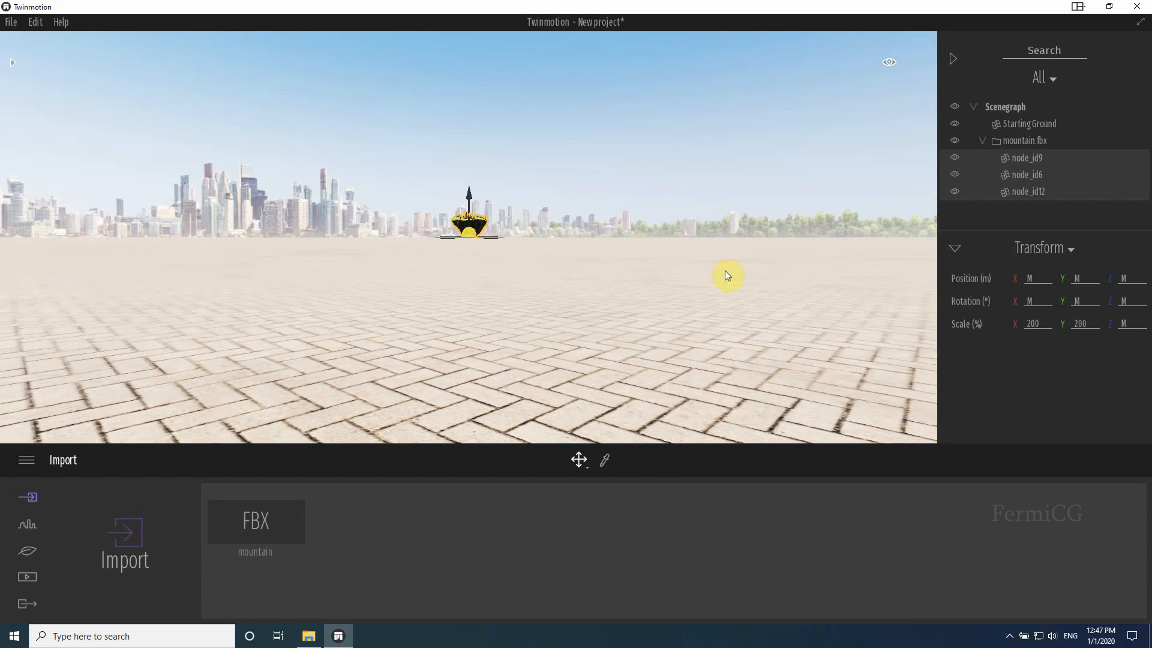
left_click(1130, 325)
type("200")
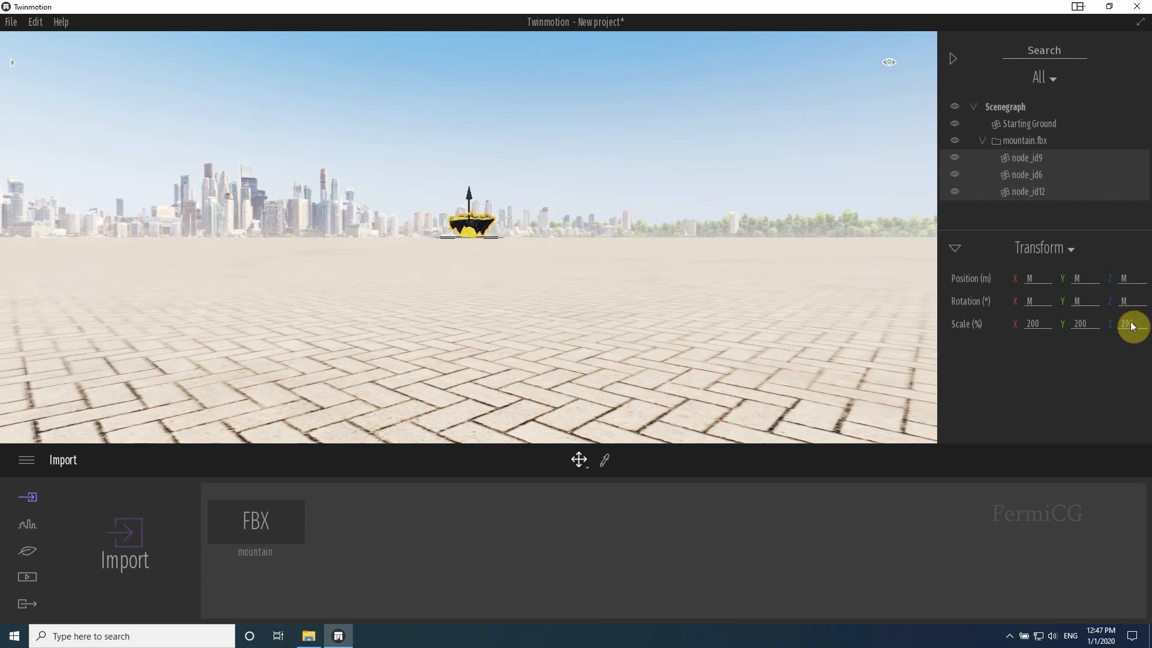
key("Return")
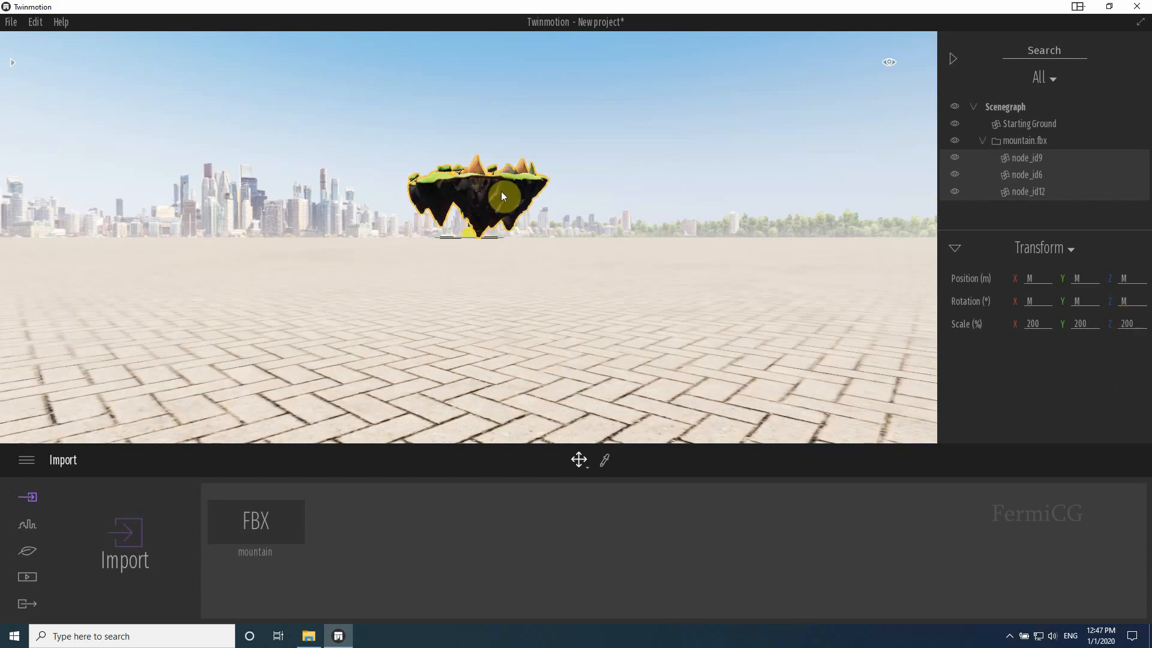
Step: Enlarge the selected landscape nodes to a scale of 2000% on X, Y and Z
middle_click_drag(502, 195, 466, 228)
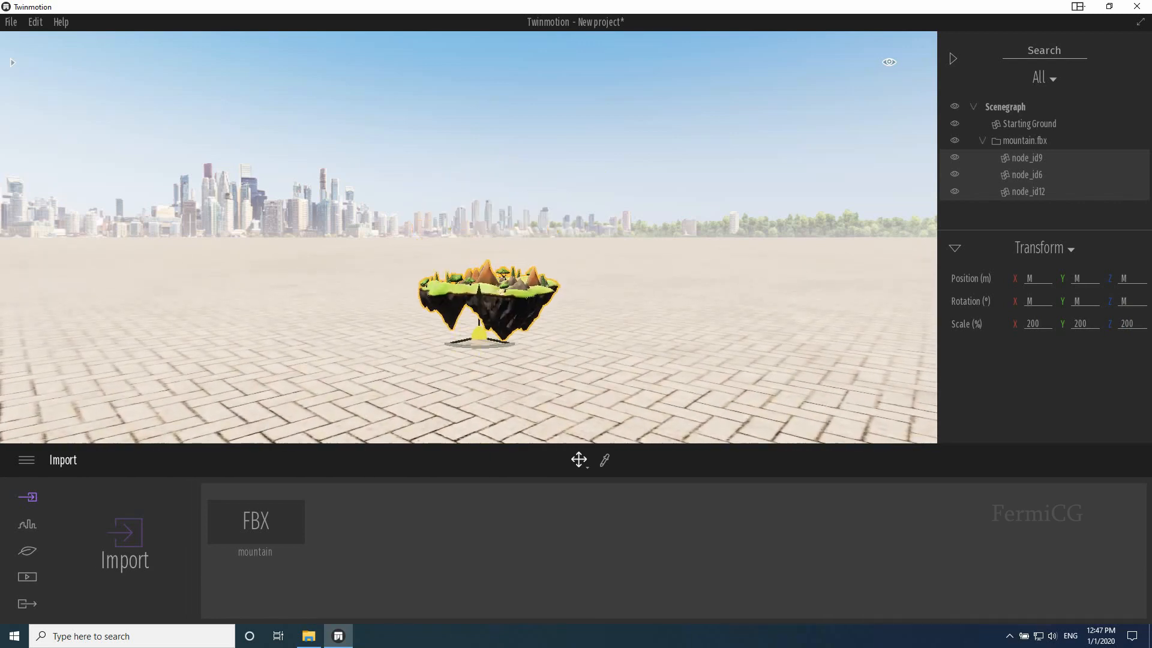
scroll(478, 295, "up", 4)
scroll(502, 305, "down", 3)
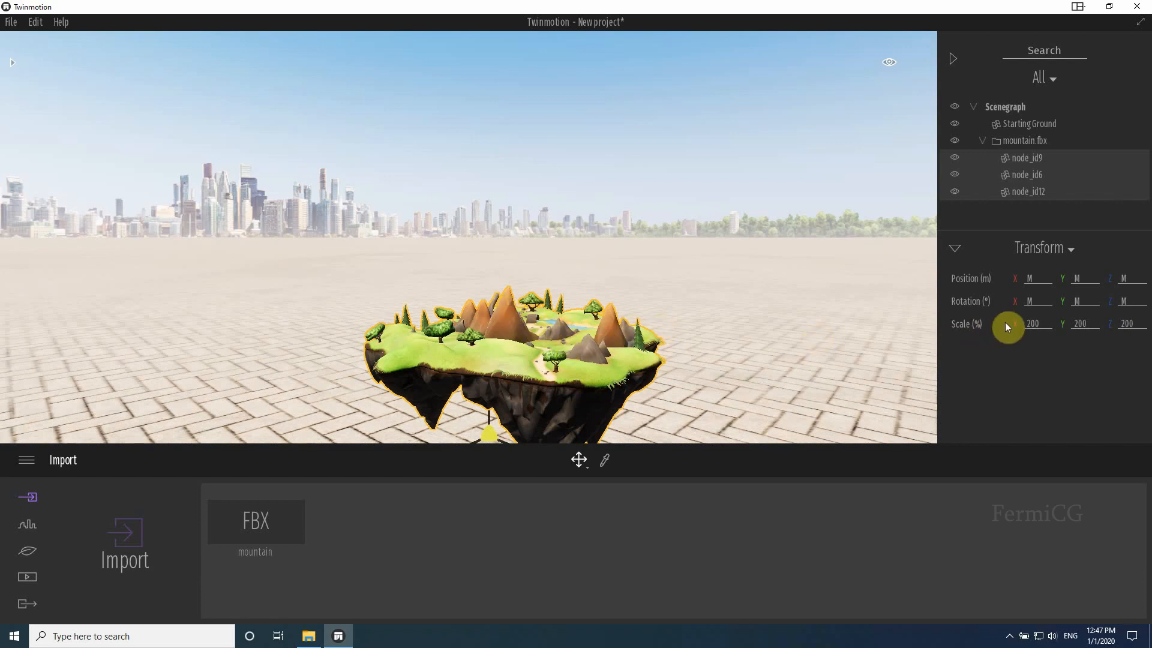
left_click(1039, 324)
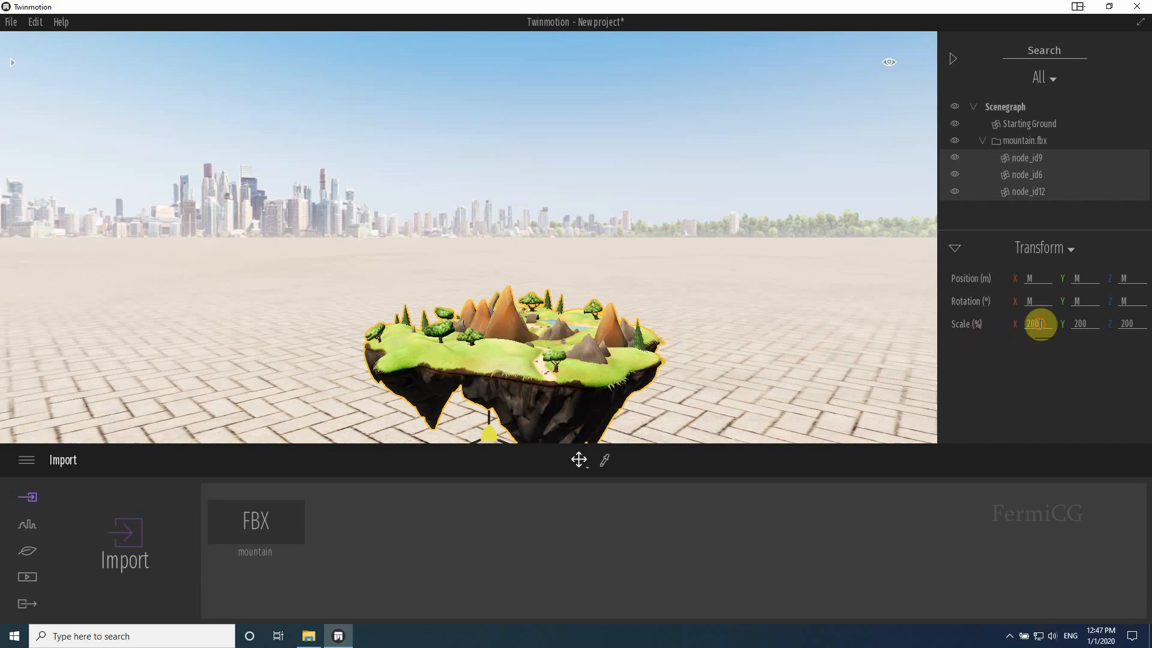
type("0")
key("Return")
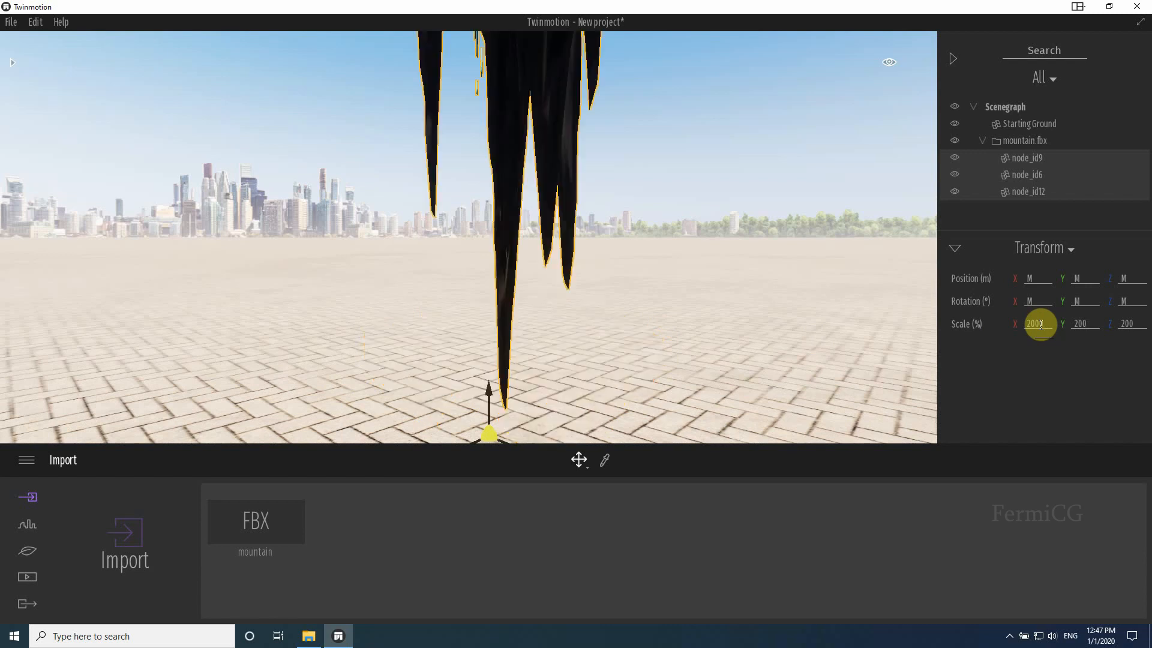
left_click(1088, 322)
left_click(1088, 322)
type("0")
key("Return")
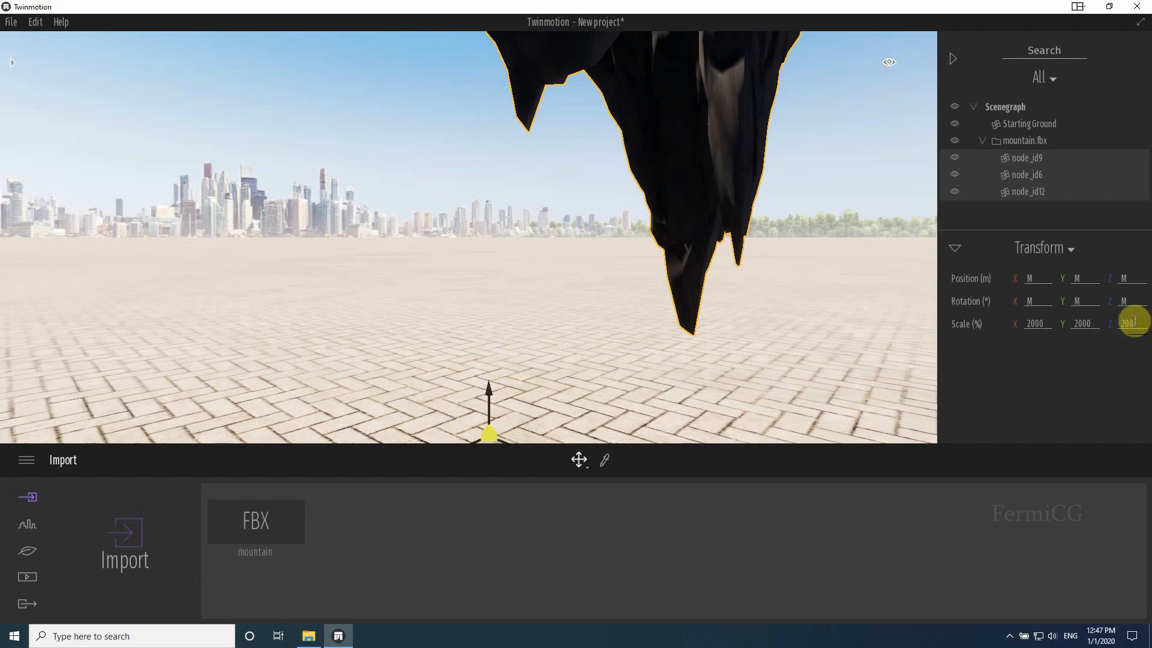
left_click(1134, 324)
left_click(1133, 321)
type("0")
key("Return")
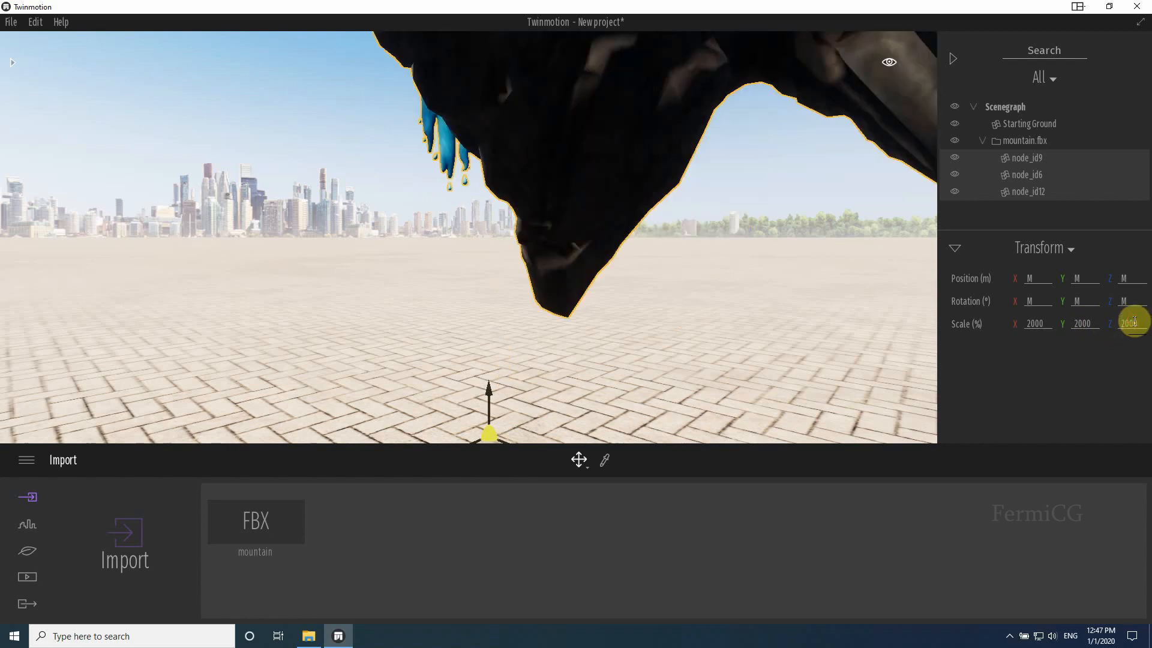
Step: Place a Blackgum 2 tree from the Vegetation and landscape library's Trees folder onto the floating island
scroll(768, 200, "down", 5)
middle_click_drag(562, 226, 568, 301)
middle_click_drag(518, 261, 517, 287)
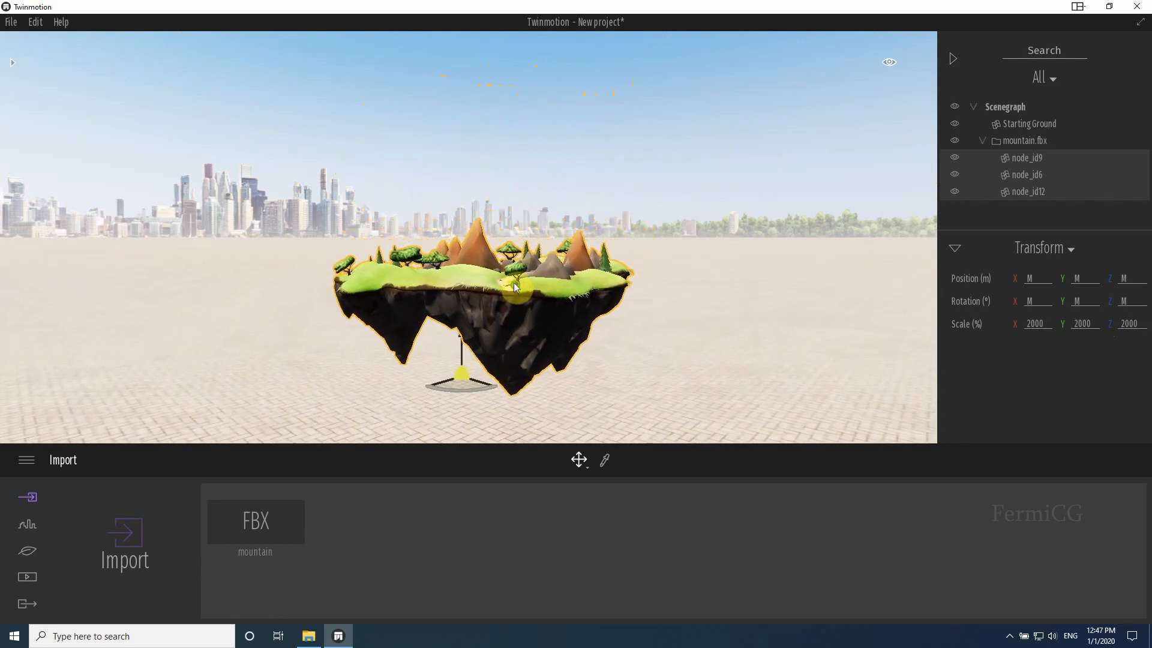
scroll(529, 271, "up", 3)
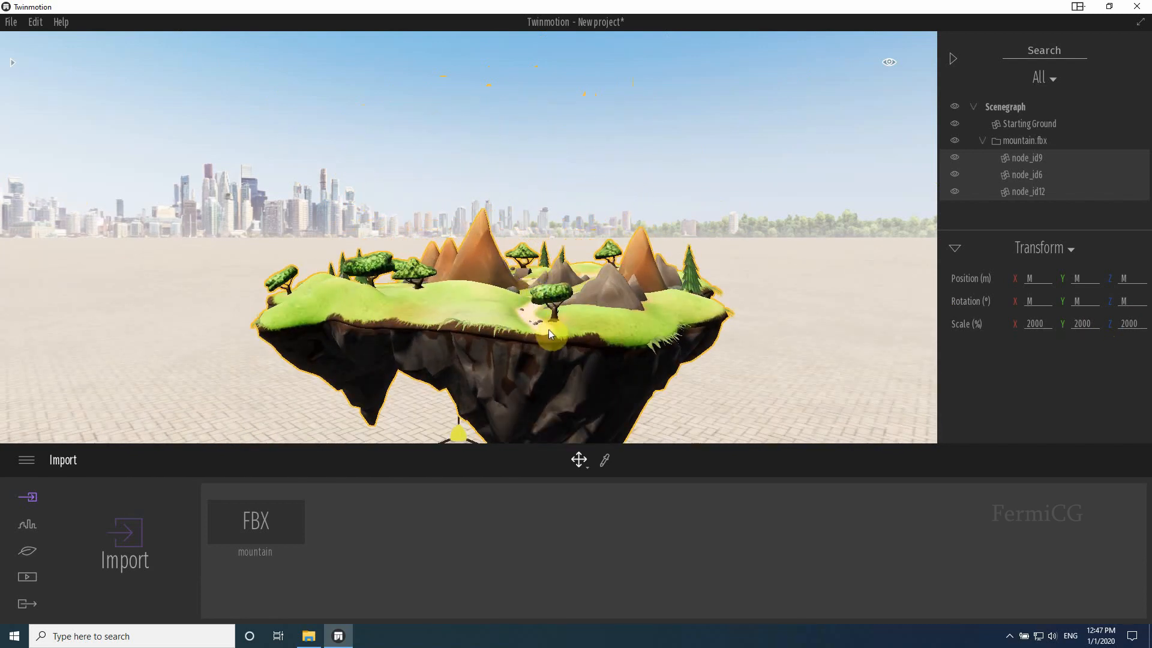
scroll(546, 330, "up", 2)
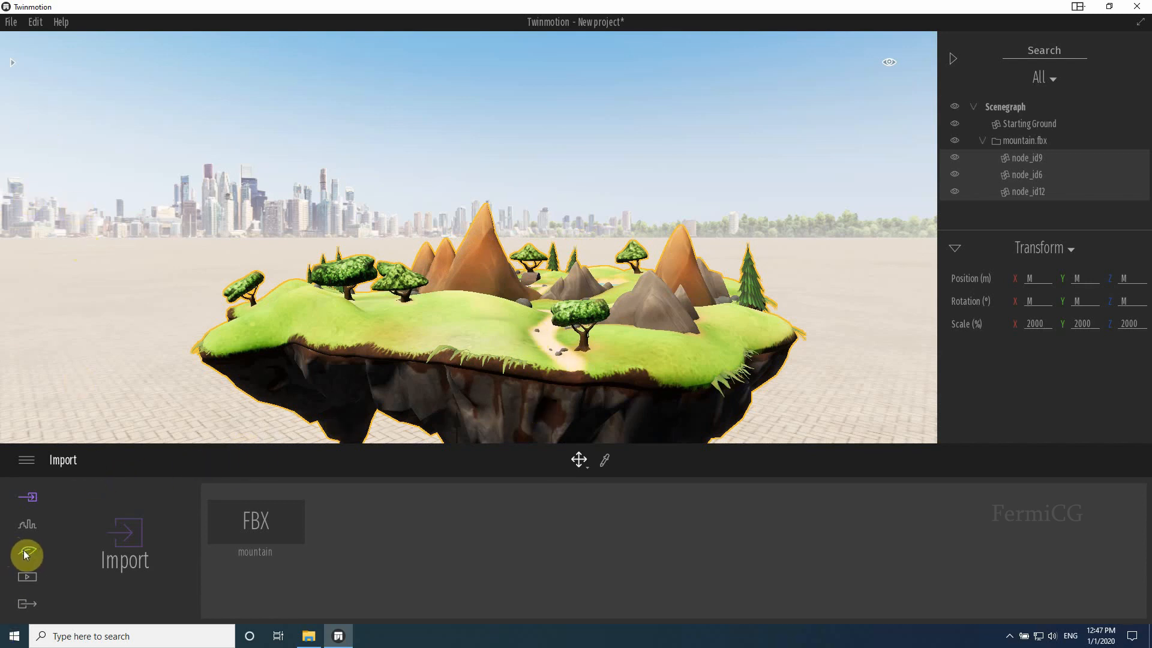
left_click(8, 60)
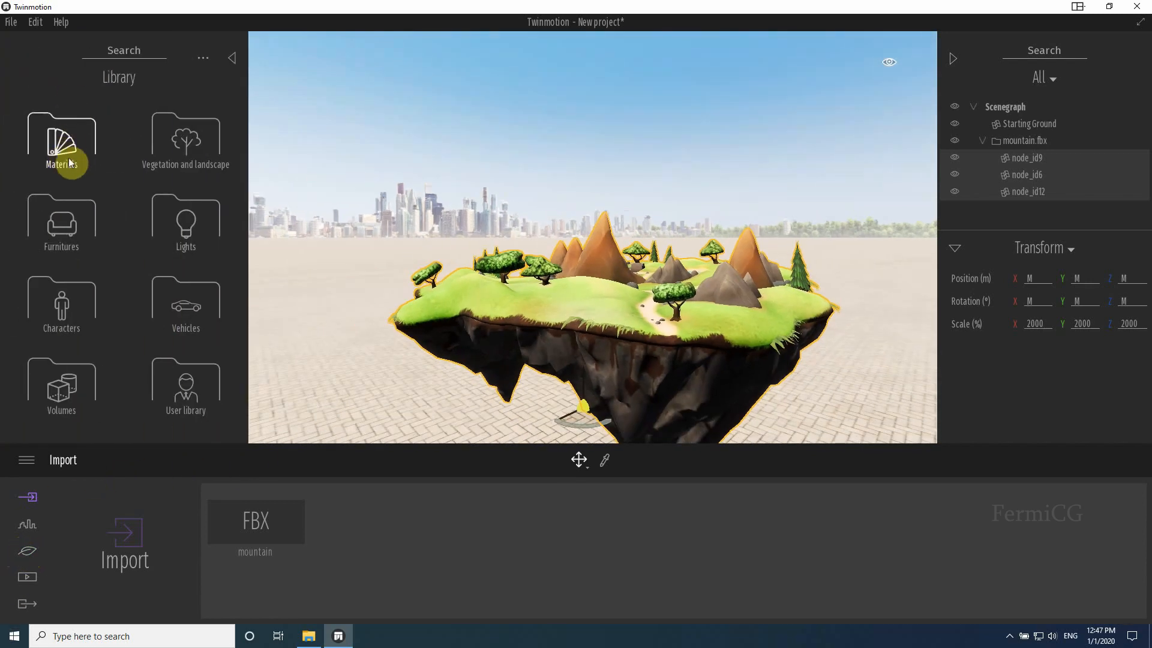
left_click(183, 153)
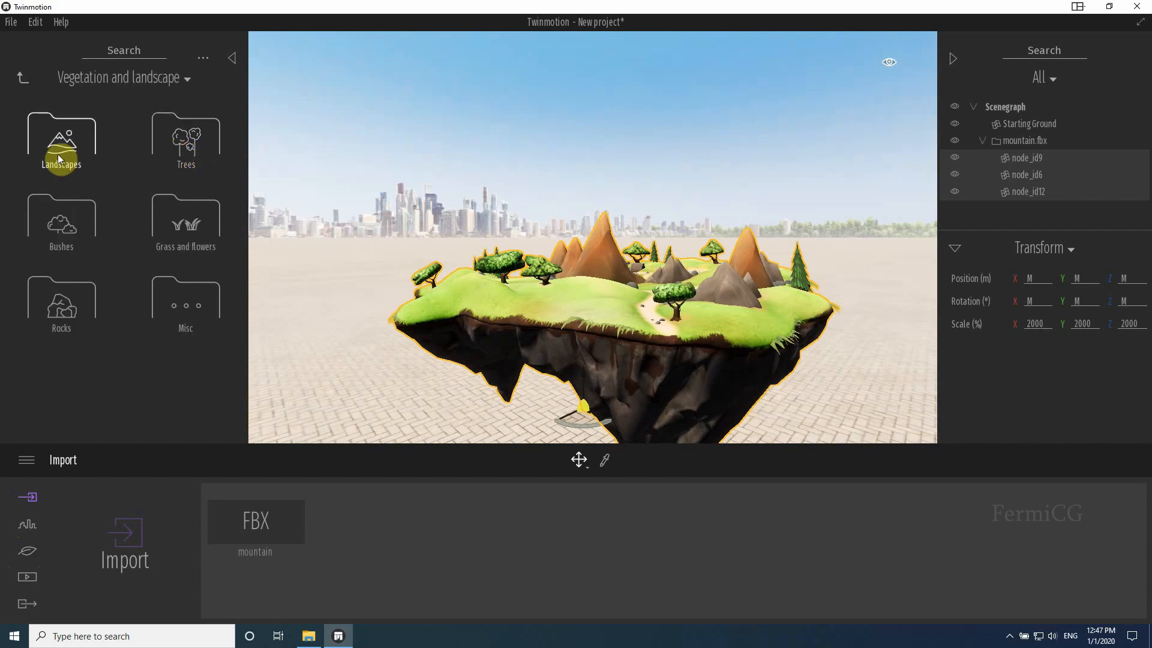
left_click(183, 142)
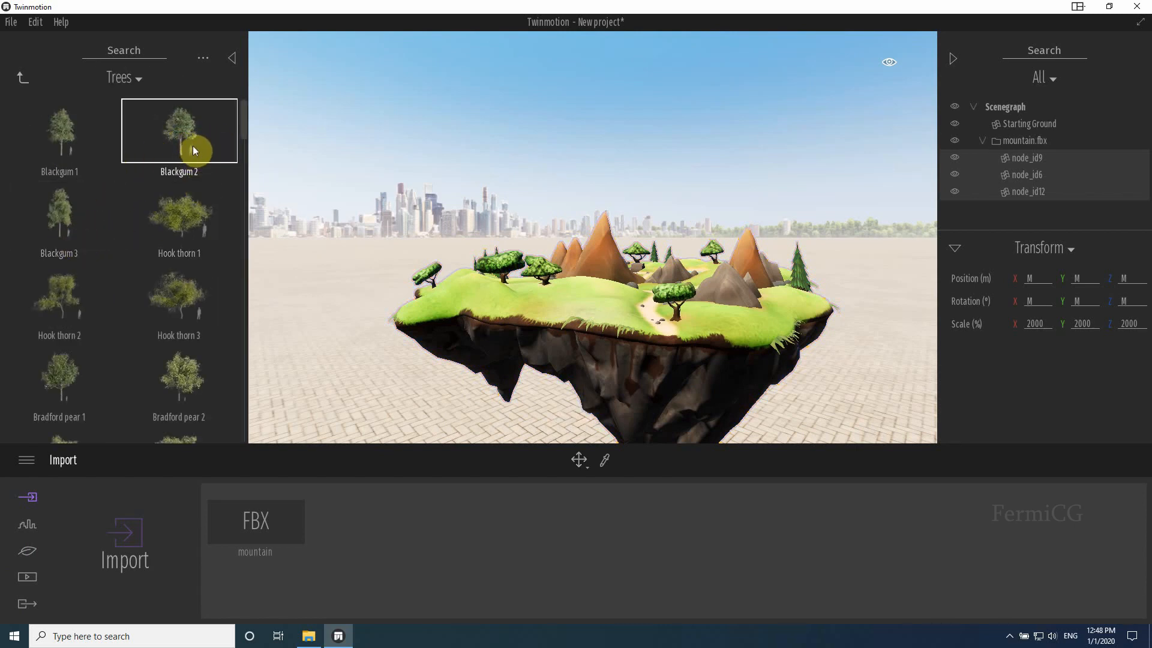
left_click_drag(192, 146, 572, 285)
scroll(593, 312, "down", 5)
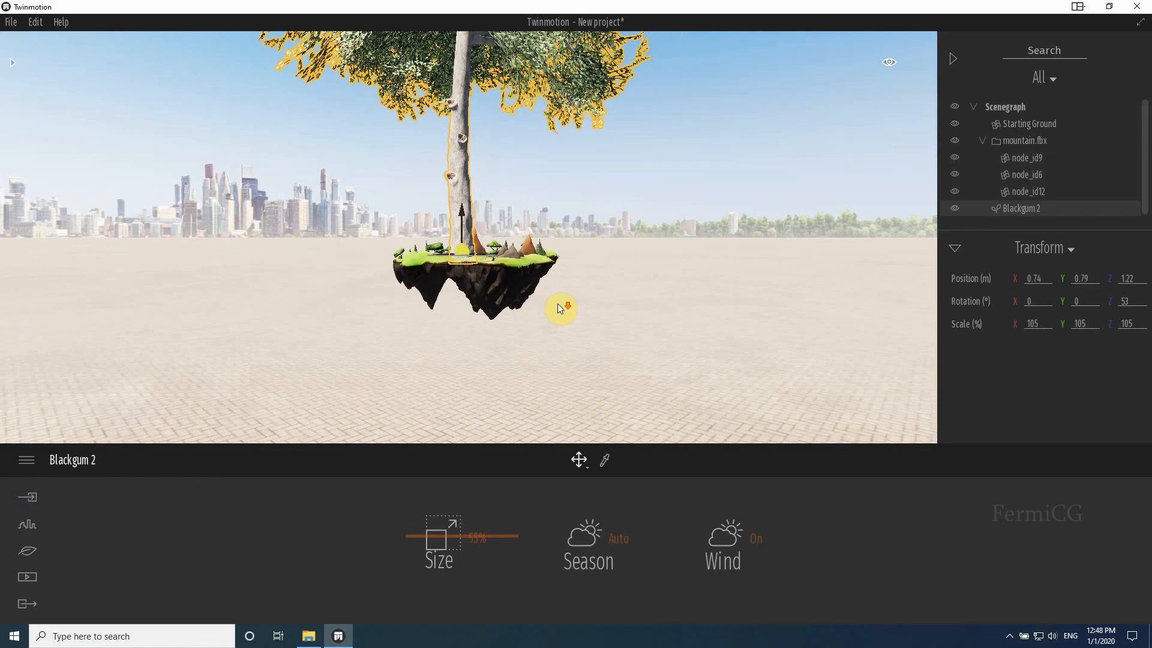
scroll(558, 304, "down", 3)
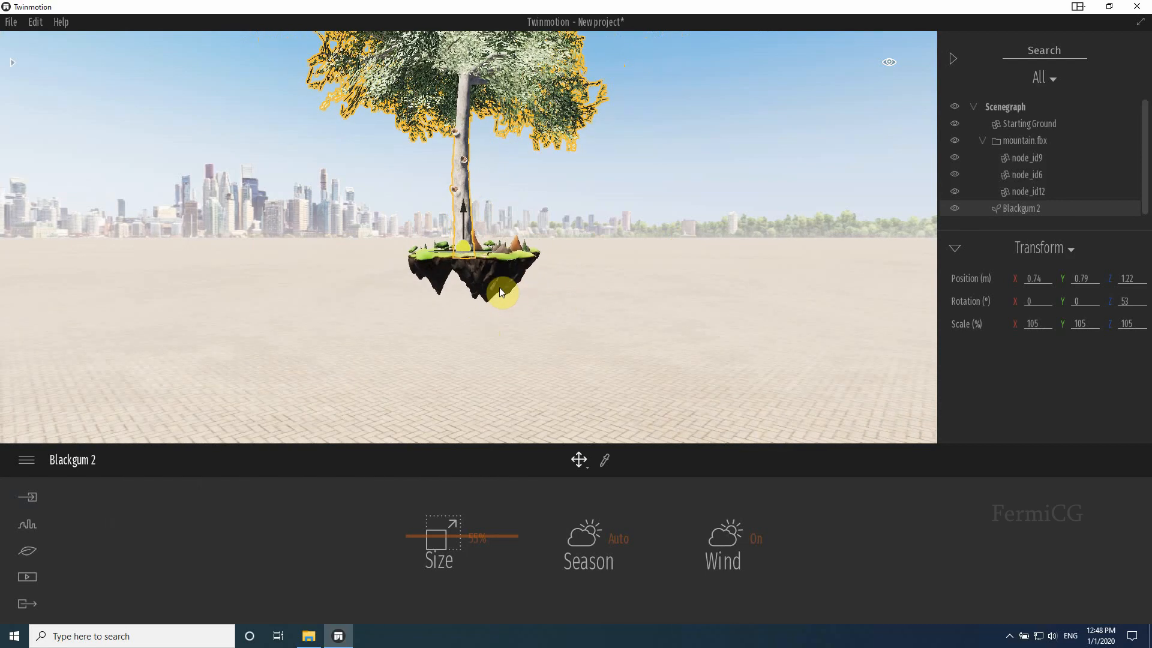
Step: Select node_id9, node_id6 and node_id12 together and set their X and Y scale to 20%
left_click(1037, 190)
left_click(1034, 158, "shift")
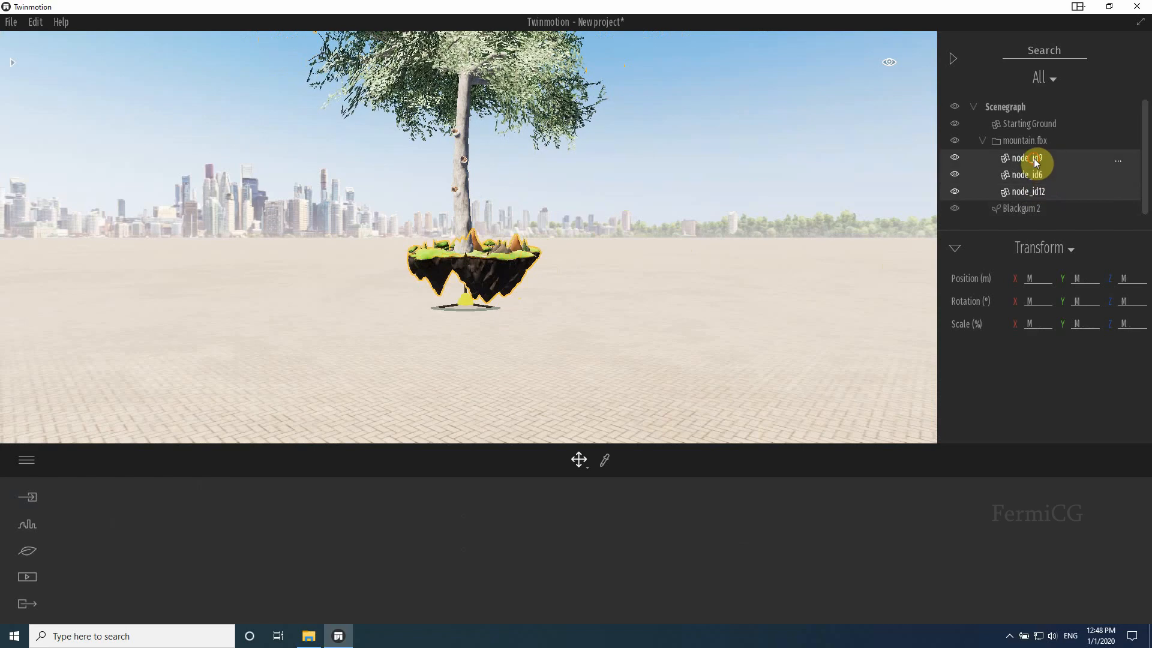
left_click(1033, 323)
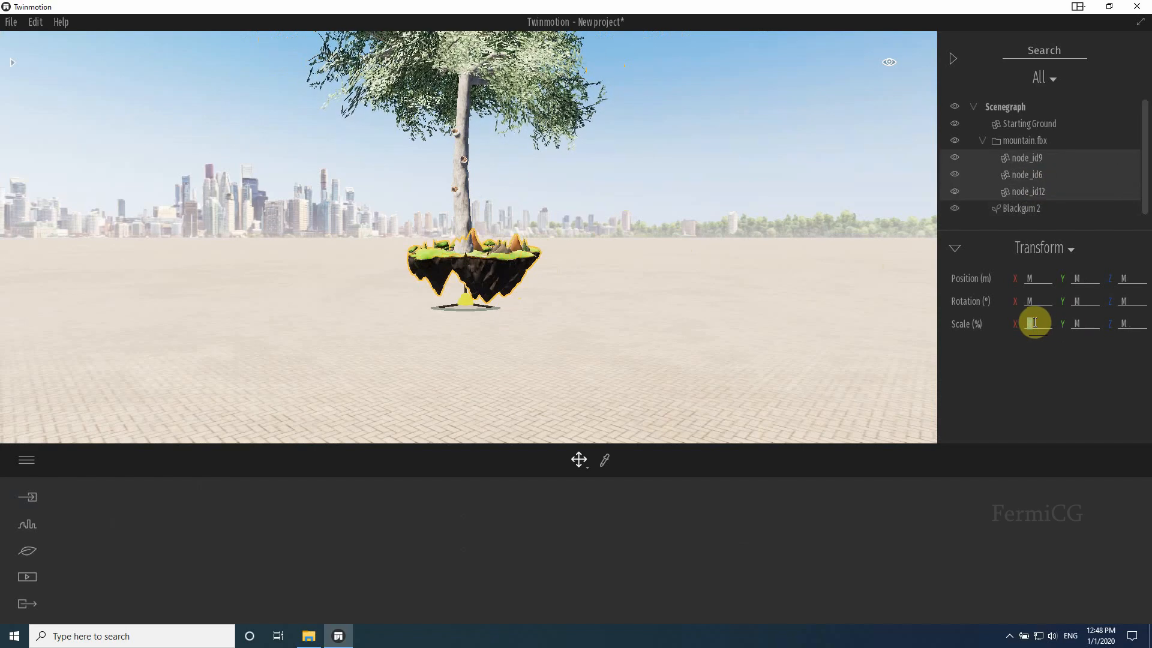
left_click(1078, 322)
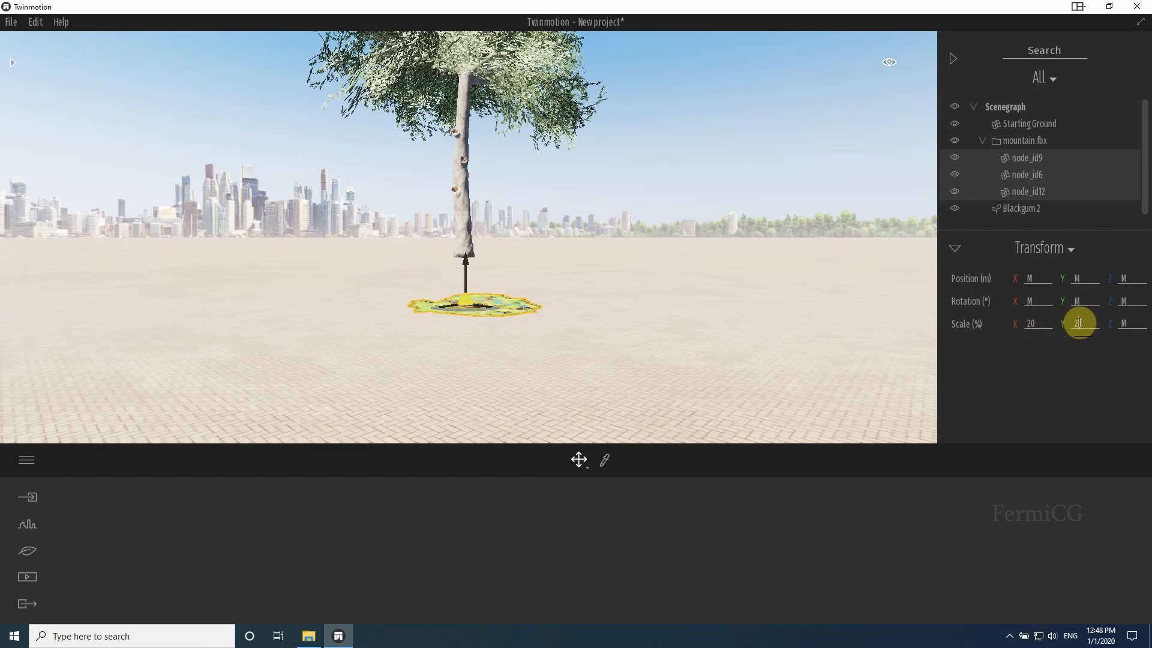
key("Return")
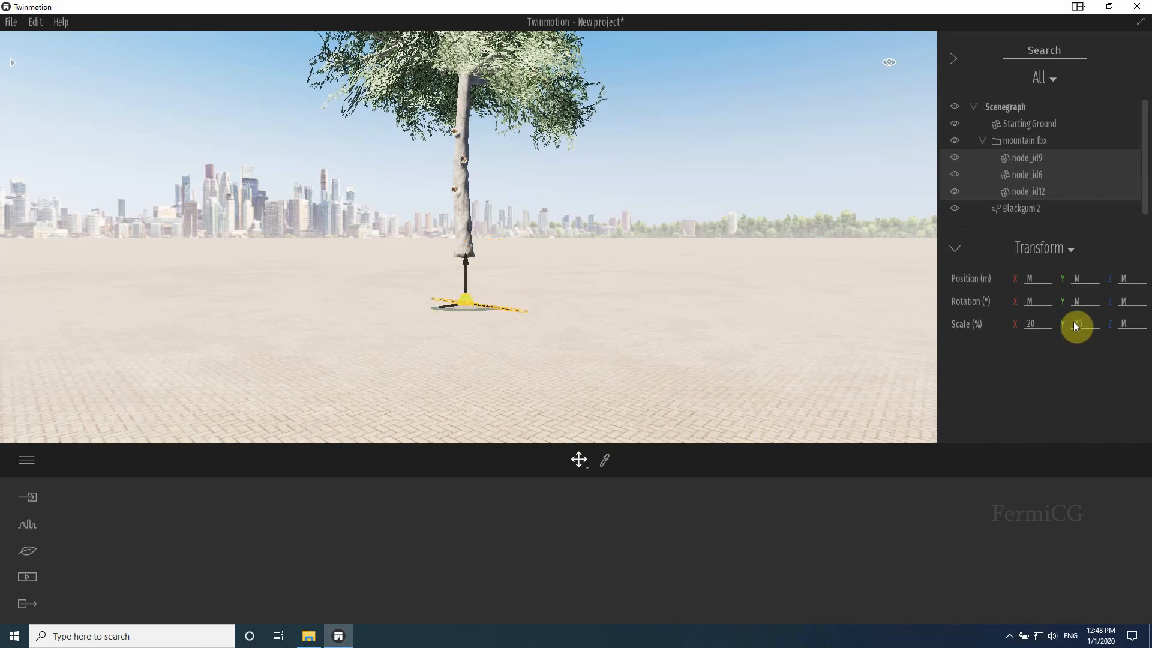
Step: Set the X, Y and Z scale of the three landscape nodes to 4000%
left_click(1035, 322)
type("4000")
key("Return")
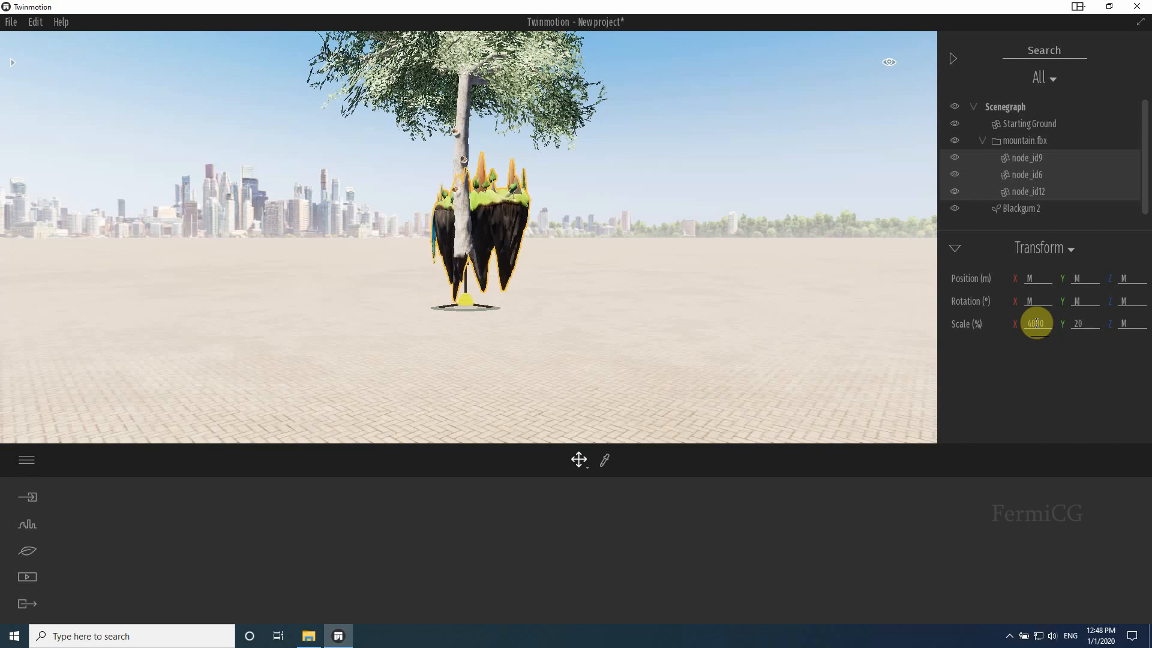
left_click(1082, 325)
type("4")
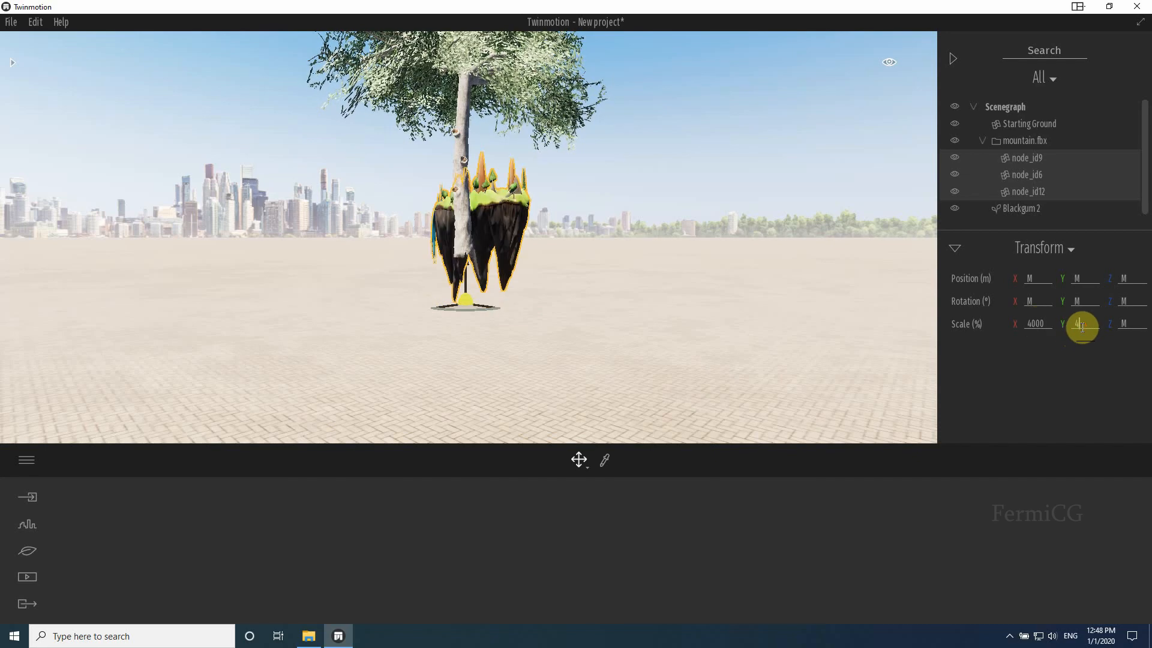
type("000")
key("Return")
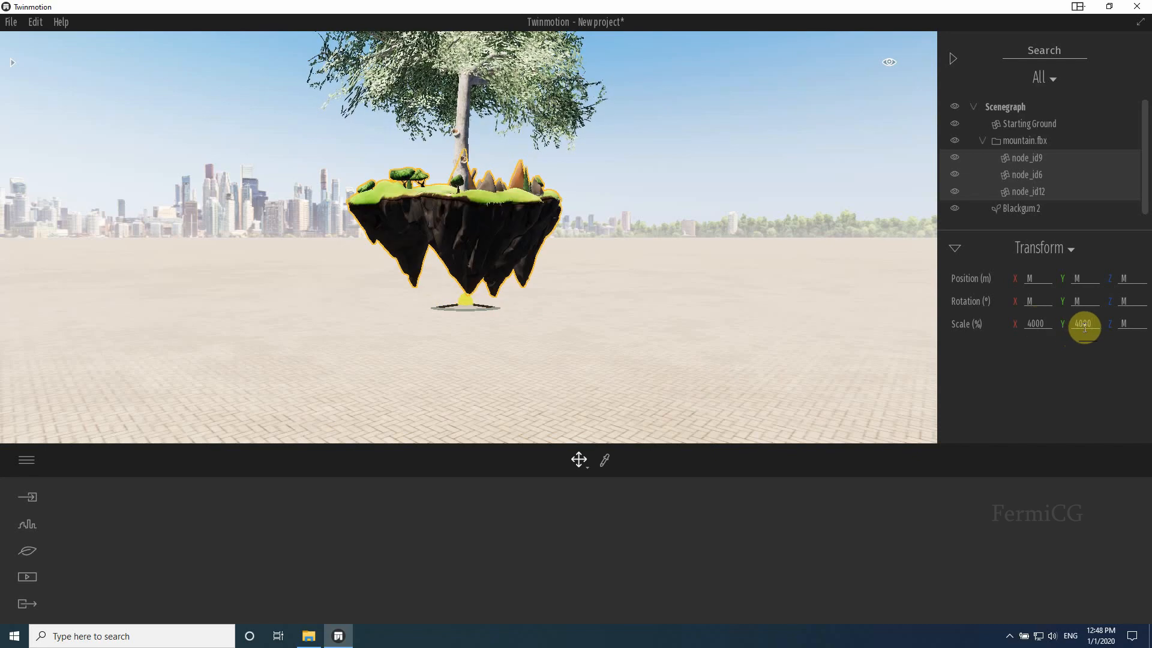
left_click(1123, 324)
type("4")
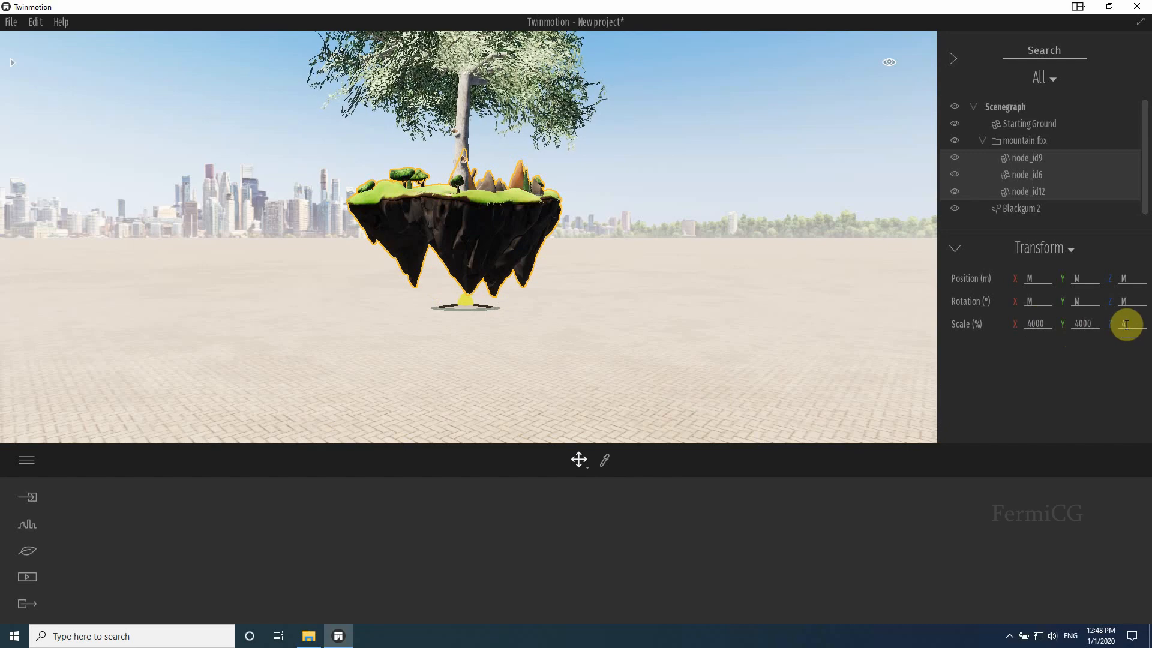
type("000")
key("Return")
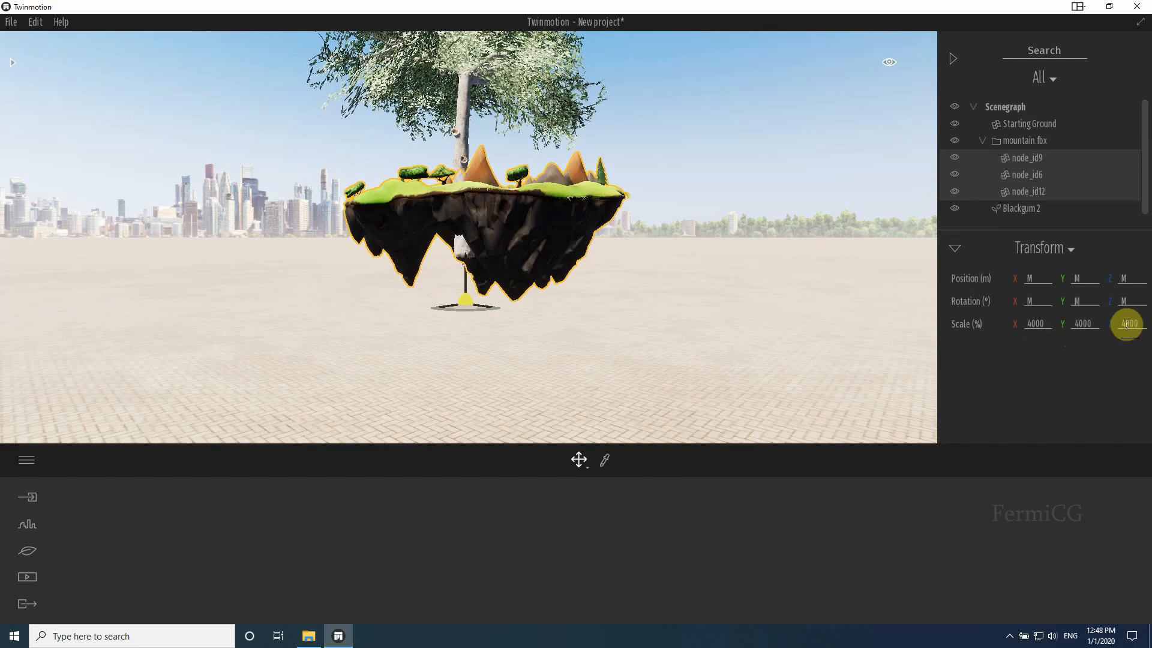
Step: Try a Y scale of 10000% on the landscape nodes and raise it to 50000%
left_click(1092, 324)
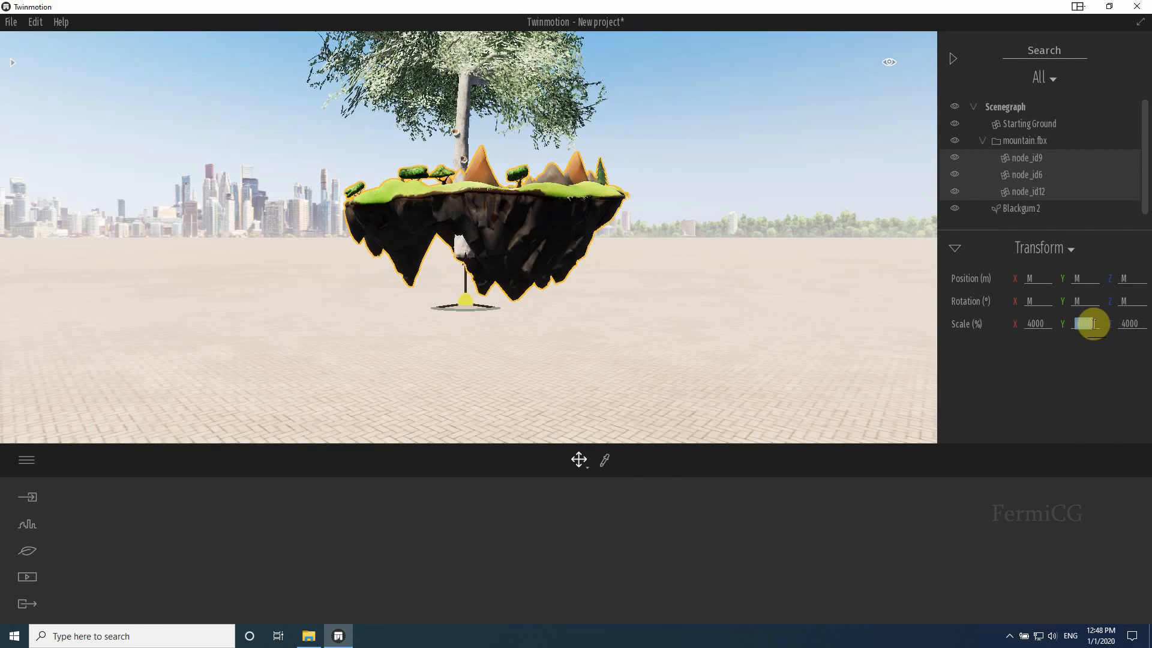
type("1")
key("Return")
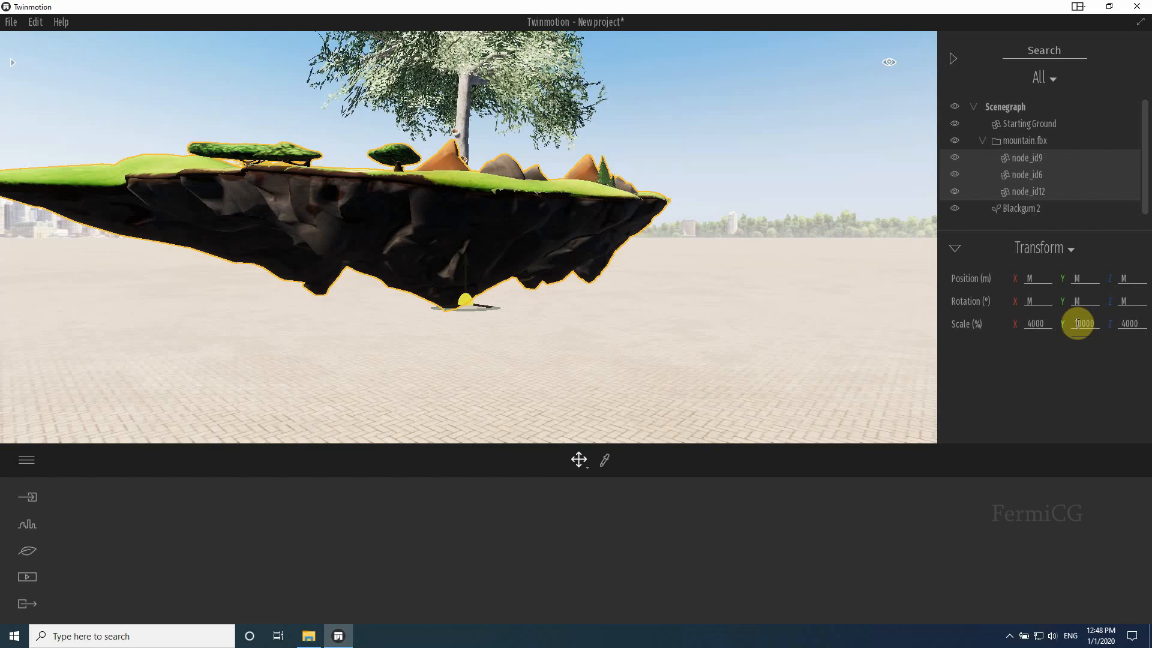
left_click_drag(1077, 323, 1080, 323)
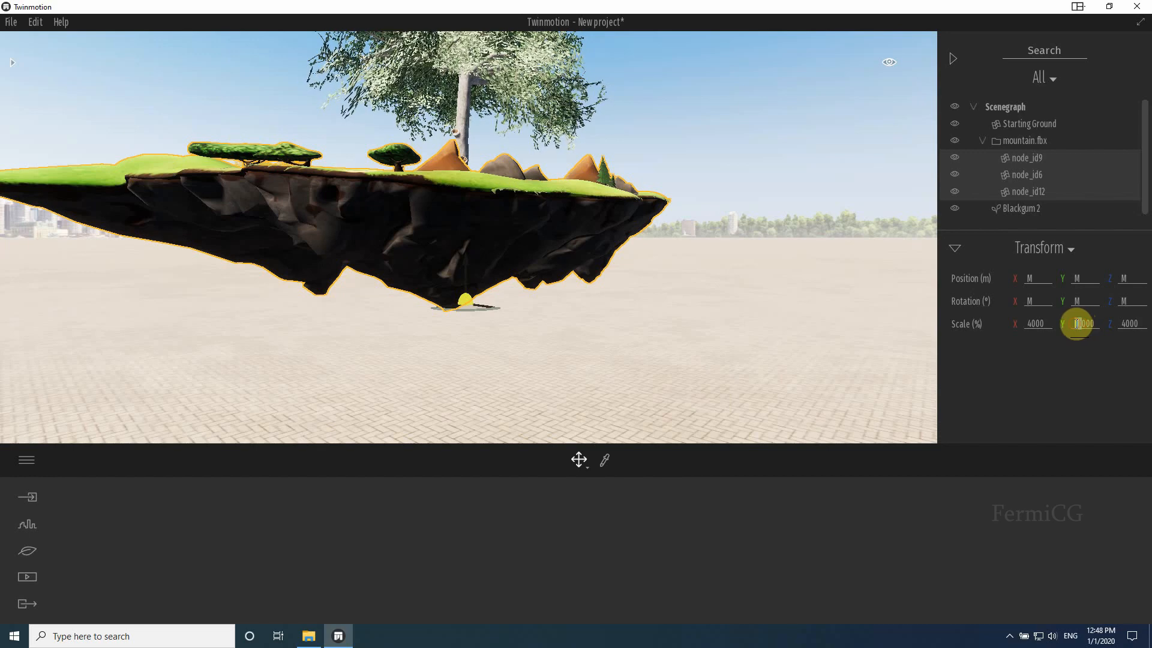
type("4")
key("Return")
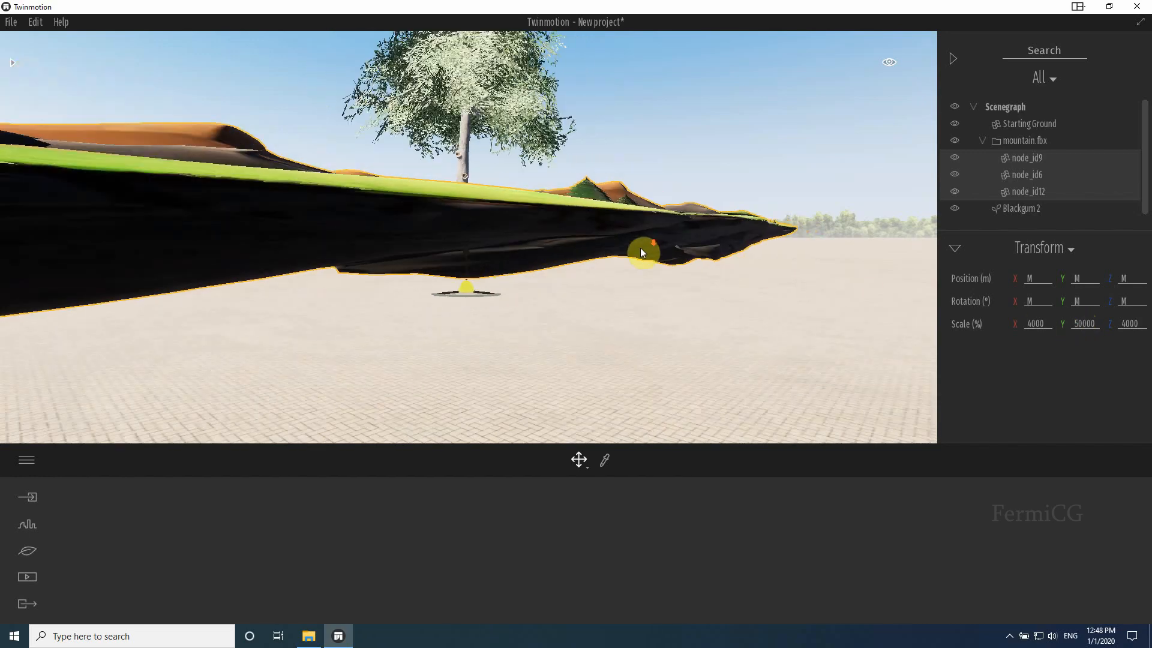
Step: Set the X and Z scale of the landscape nodes to 50000% as well
scroll(455, 283, "down", 5)
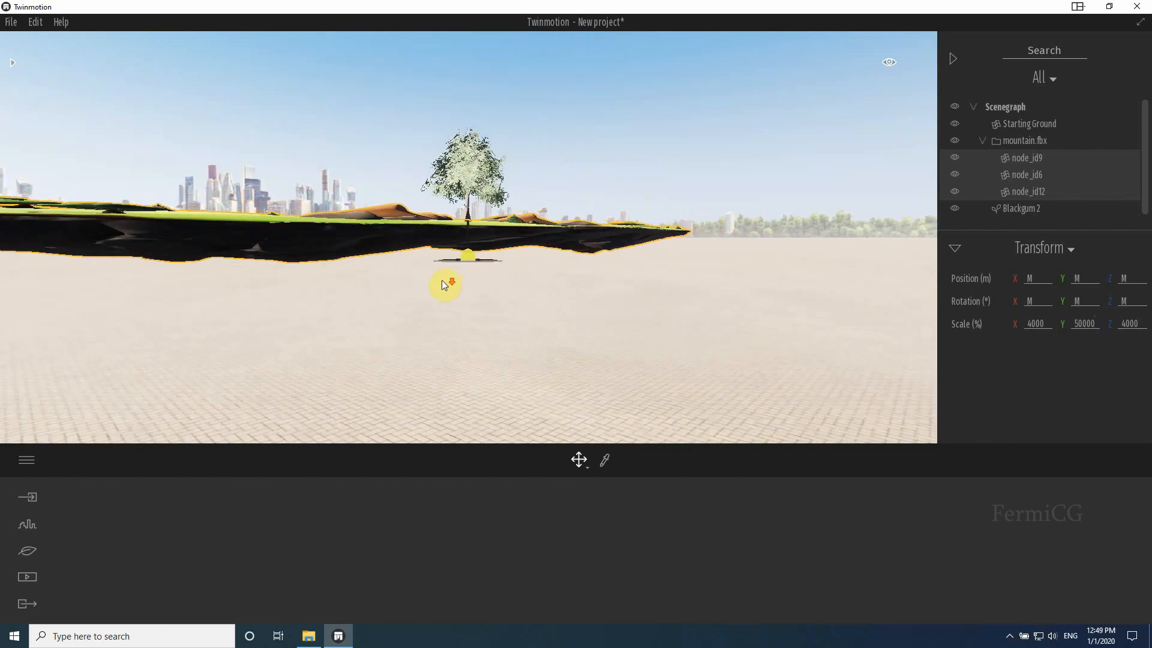
middle_click_drag(460, 284, 638, 354)
left_click_drag(1096, 324, 1046, 324)
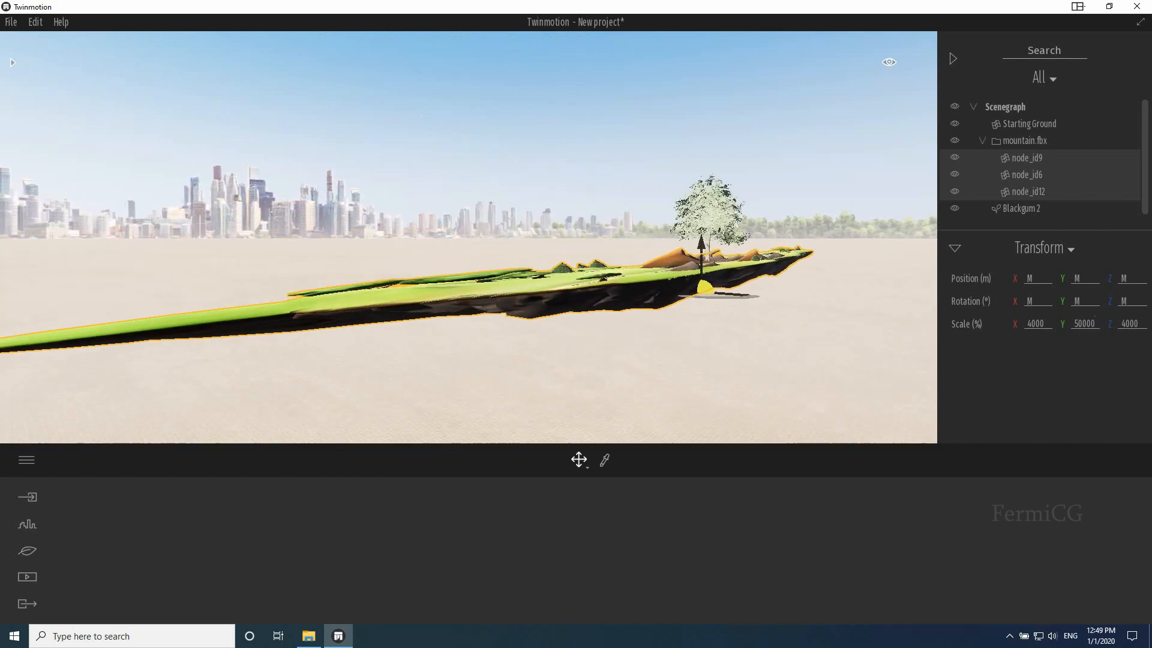
left_click(1045, 327)
type("50000")
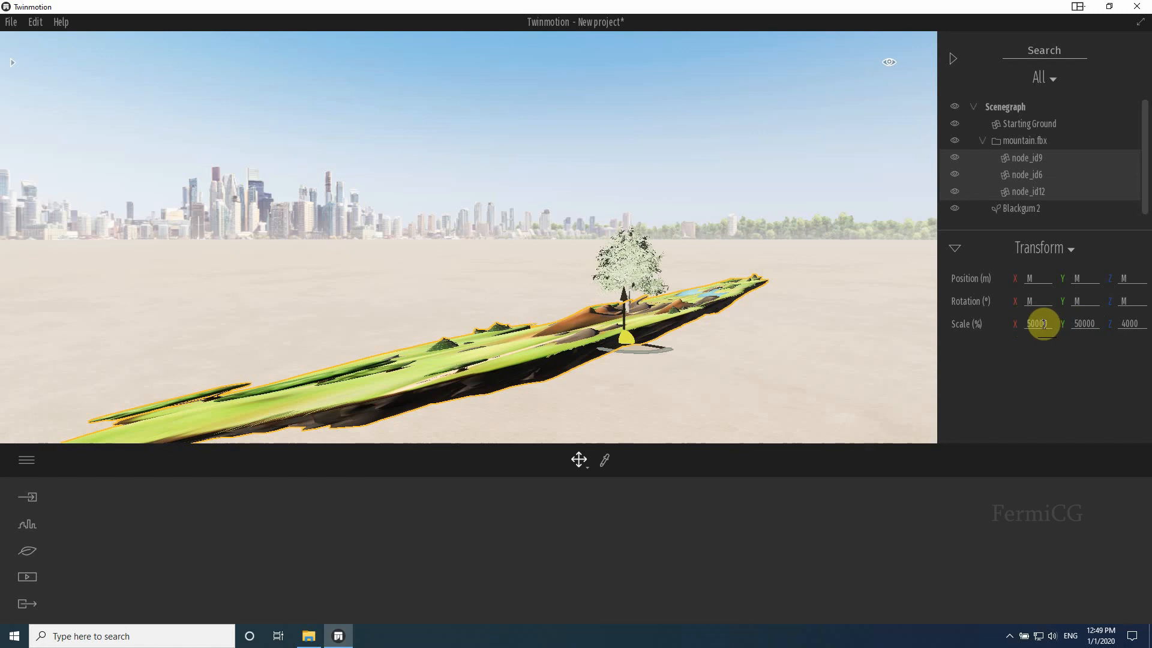
key("Return")
left_click_drag(1120, 323, 1144, 329)
type("50000")
key("Return")
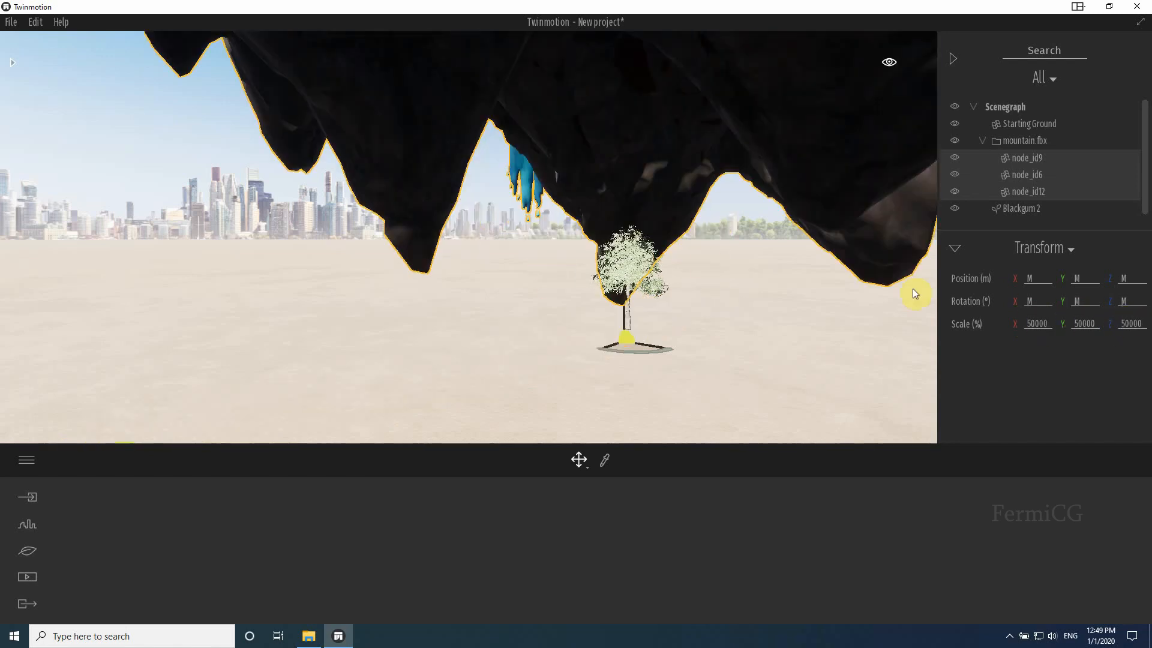
scroll(643, 312, "down", 6)
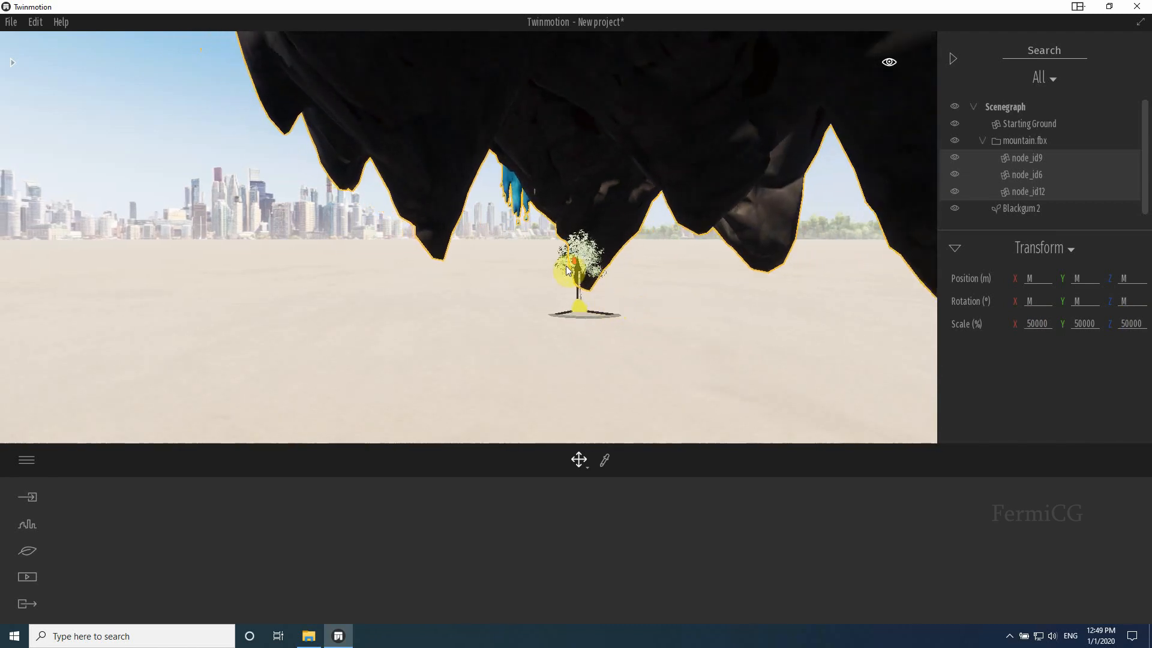
Step: Delete the Blackgum 2 tree from the scene
middle_click_drag(581, 274, 384, 419)
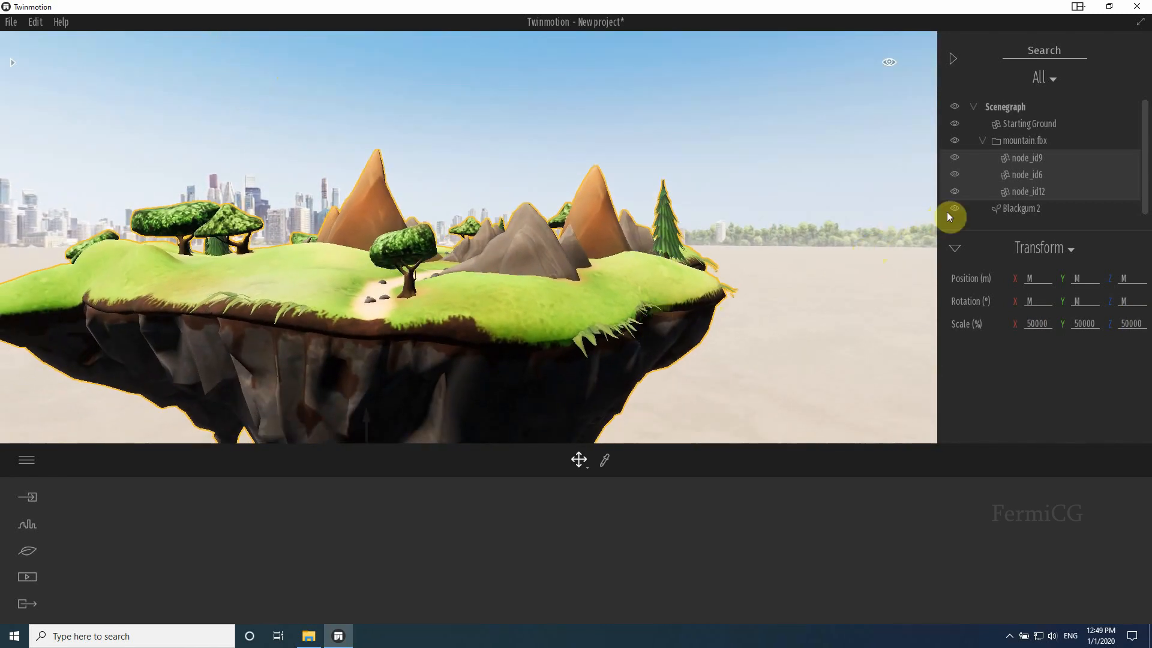
left_click(1024, 209)
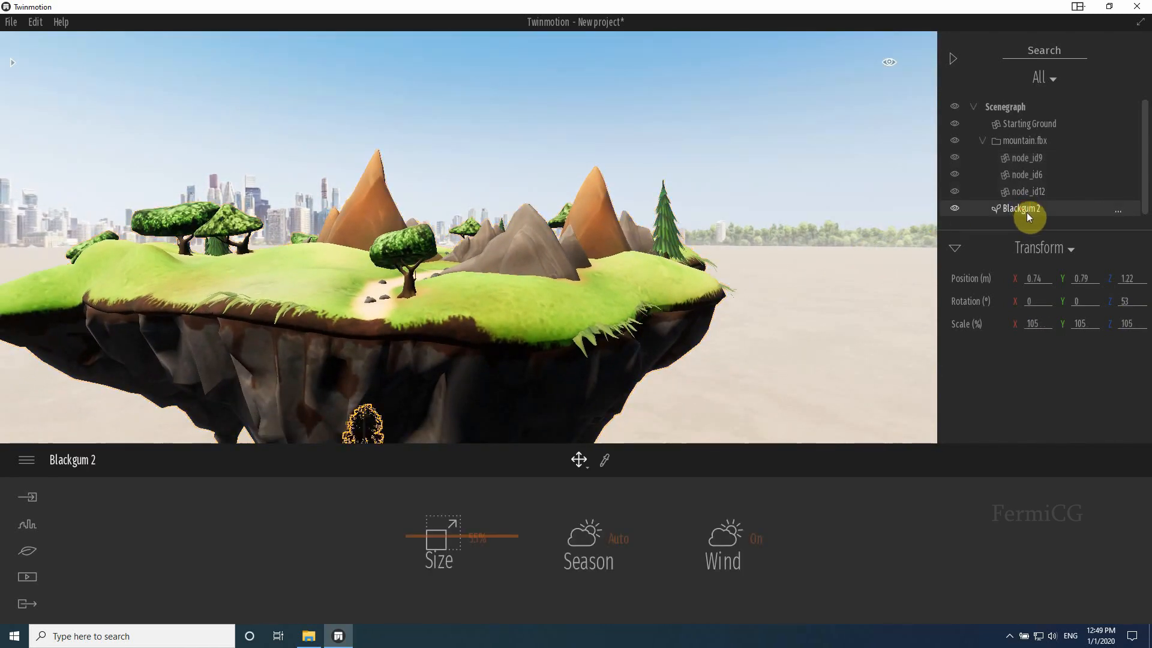
key("Delete")
Step: Delete node_id6, the mesh with the mountains and trees on the floating island
middle_click_drag(415, 321, 447, 335)
left_click(652, 279)
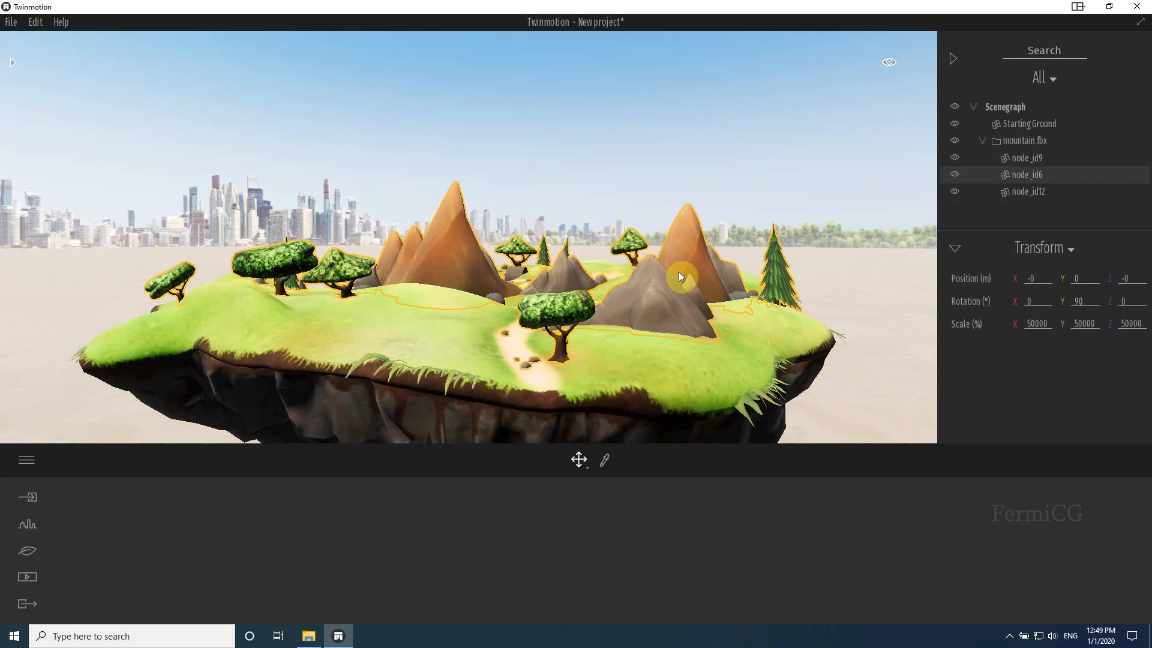
key("Delete")
middle_click_drag(478, 355, 552, 252)
middle_click_drag(537, 401, 414, 282)
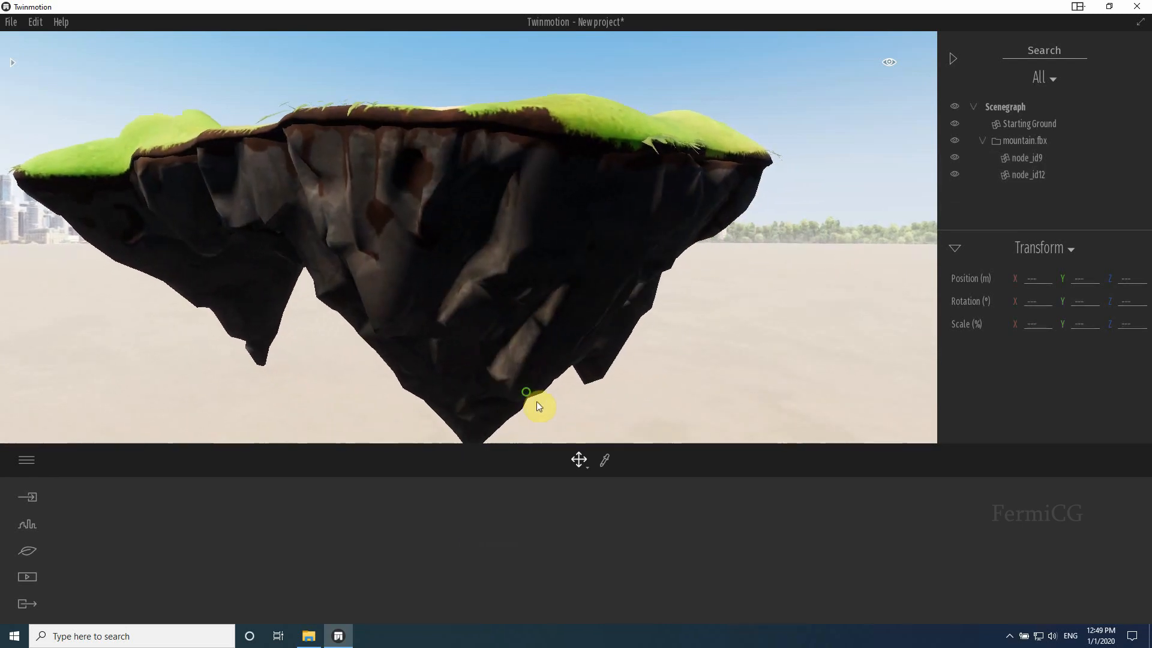
middle_click_drag(653, 255, 824, 336, "shift")
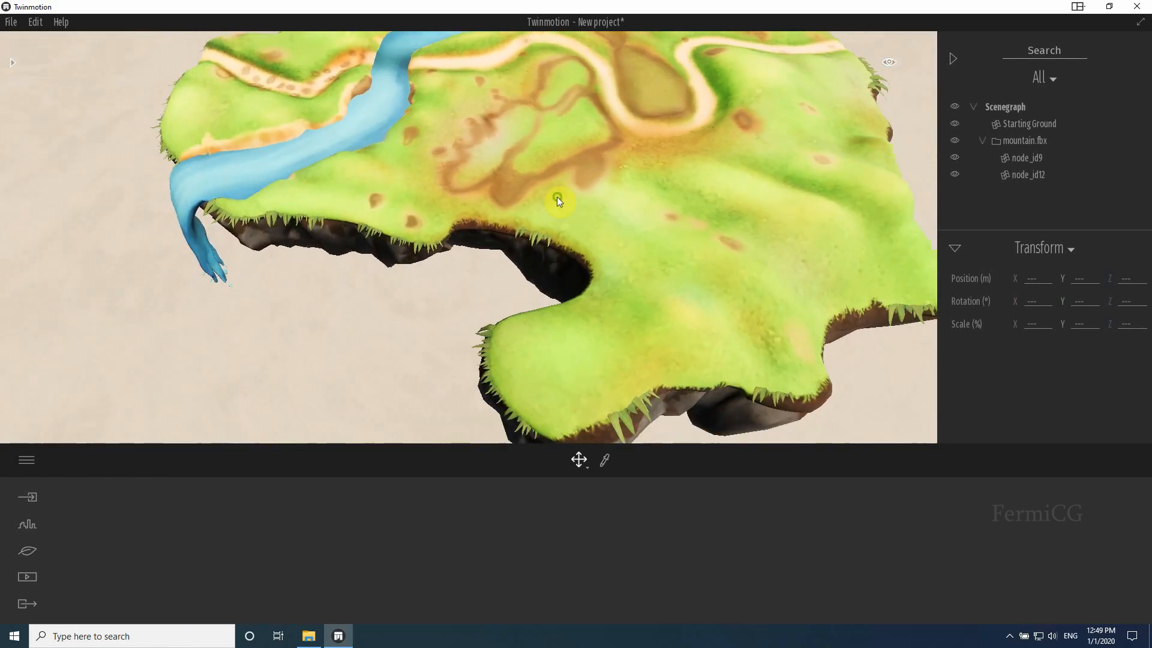
scroll(398, 168, "down", 5)
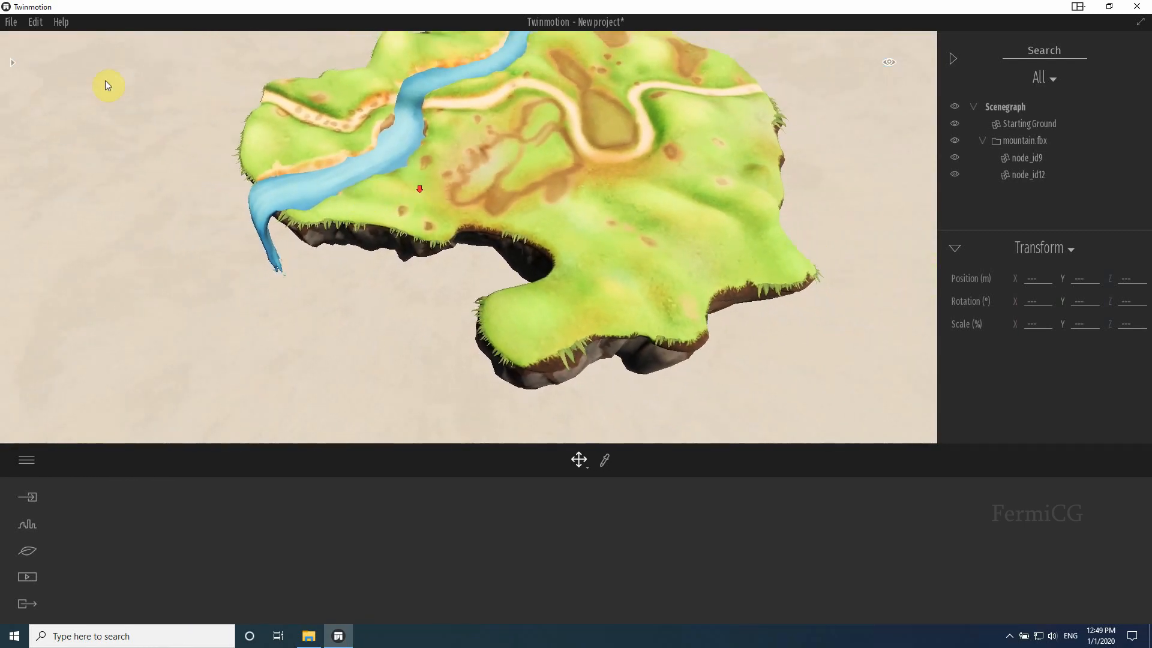
Step: Save the project as "haunted sea" in the twinmotion haunted house folder
left_click(11, 22)
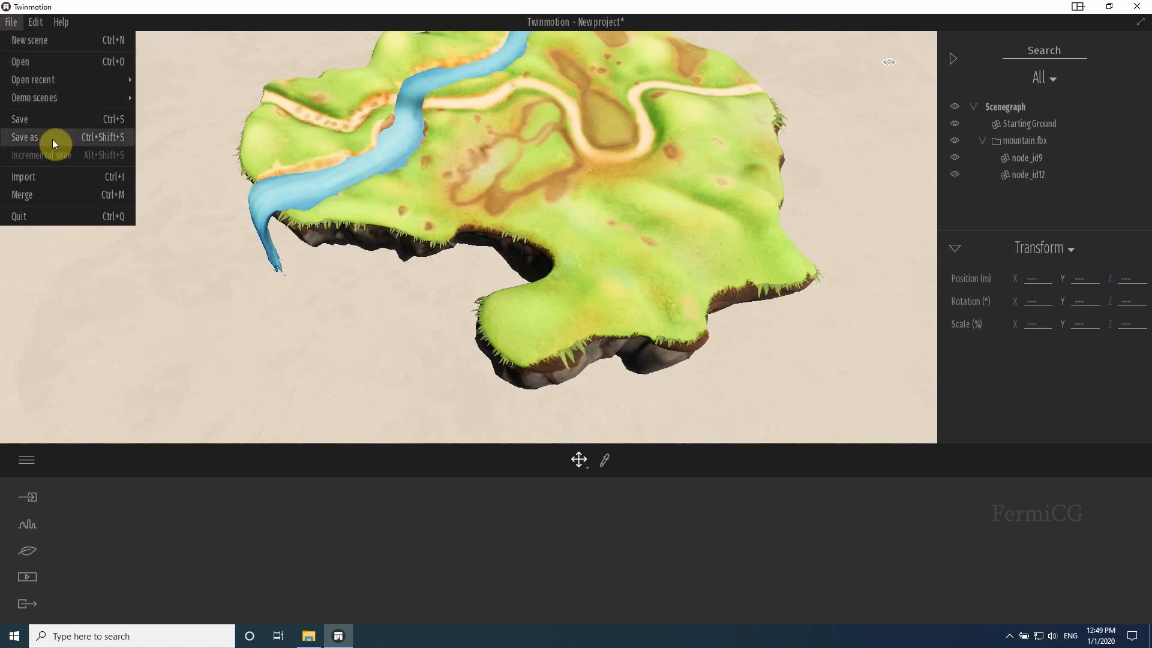
left_click(50, 124)
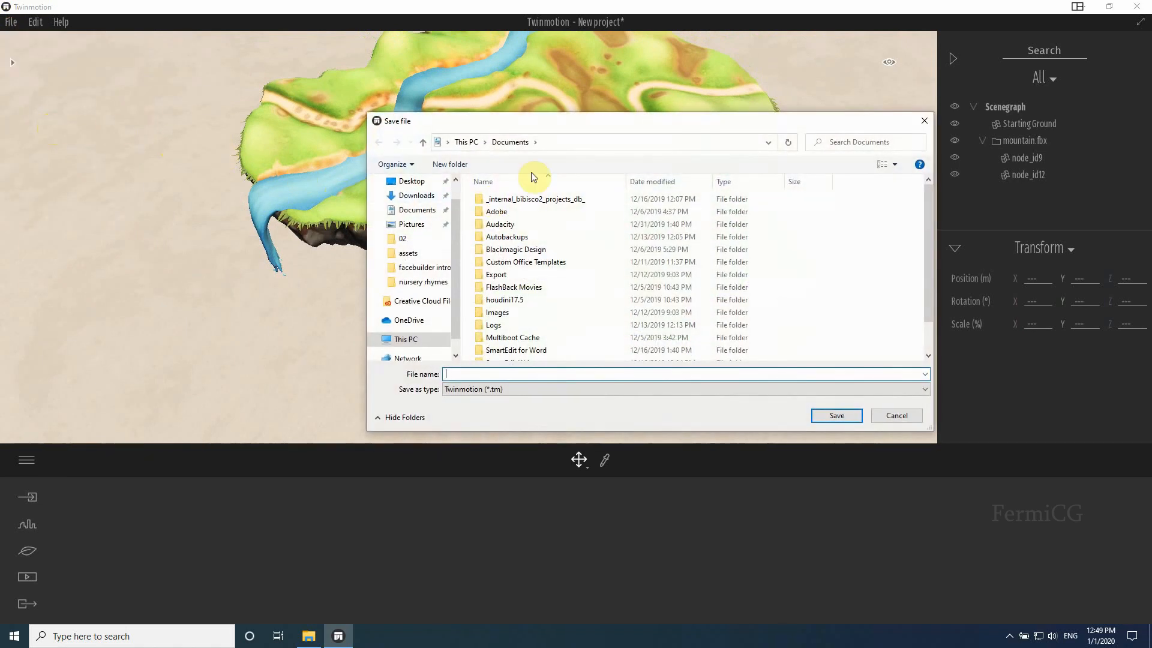
left_click(410, 253)
left_click(625, 142)
left_click(497, 373)
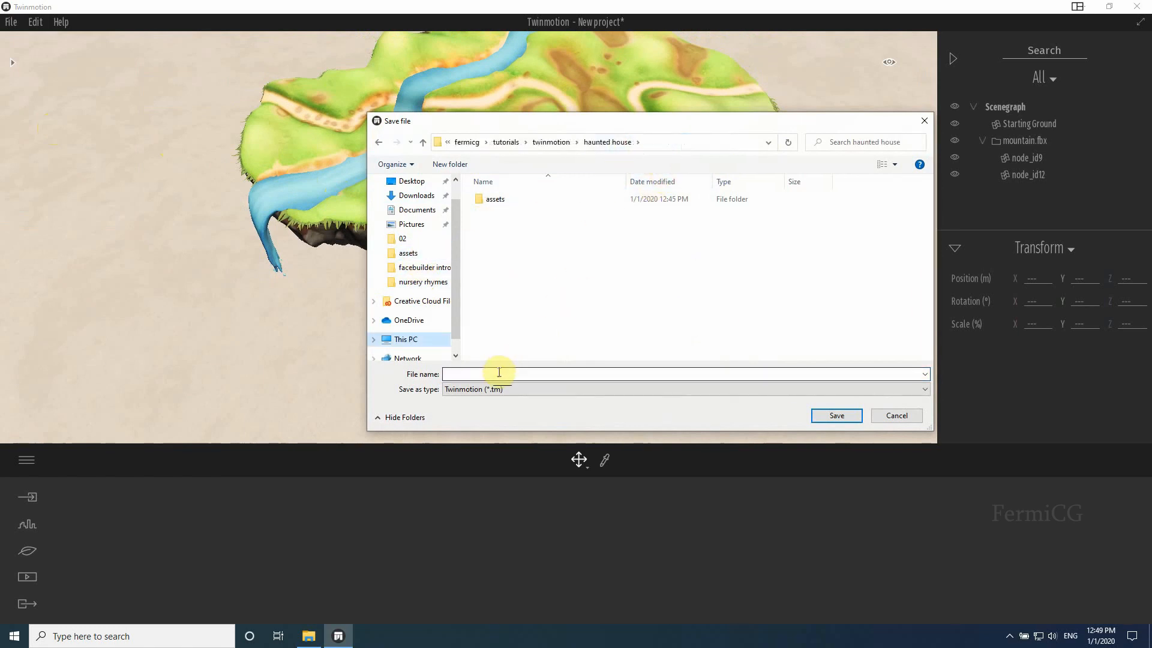
type("haun")
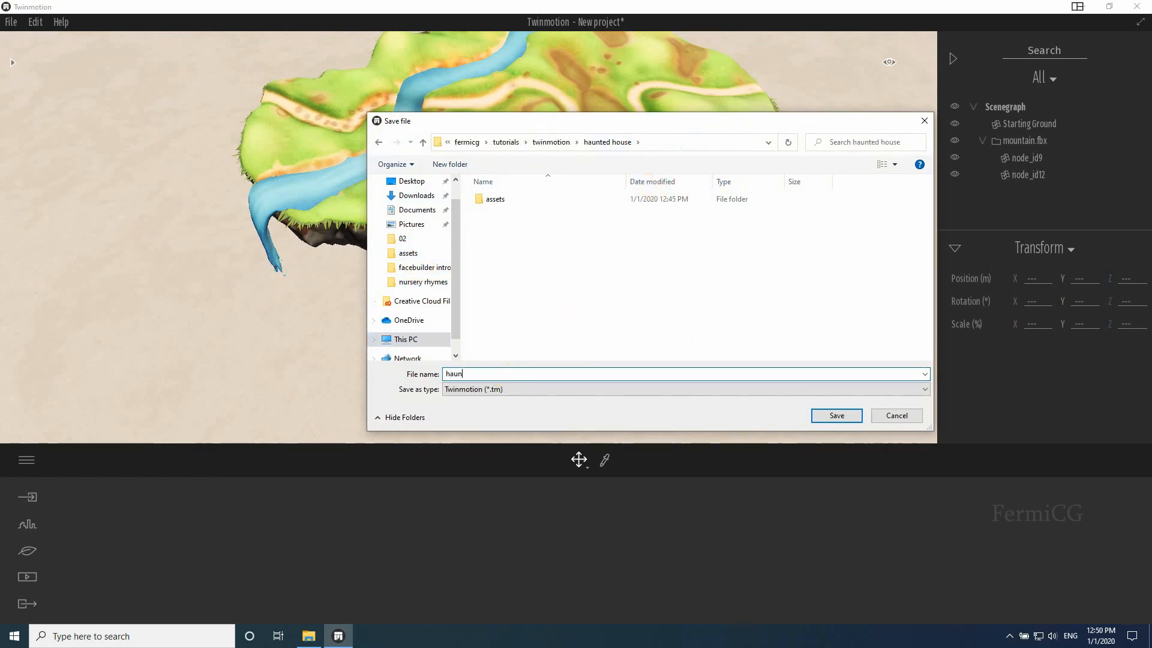
type("ted sea")
key("Return")
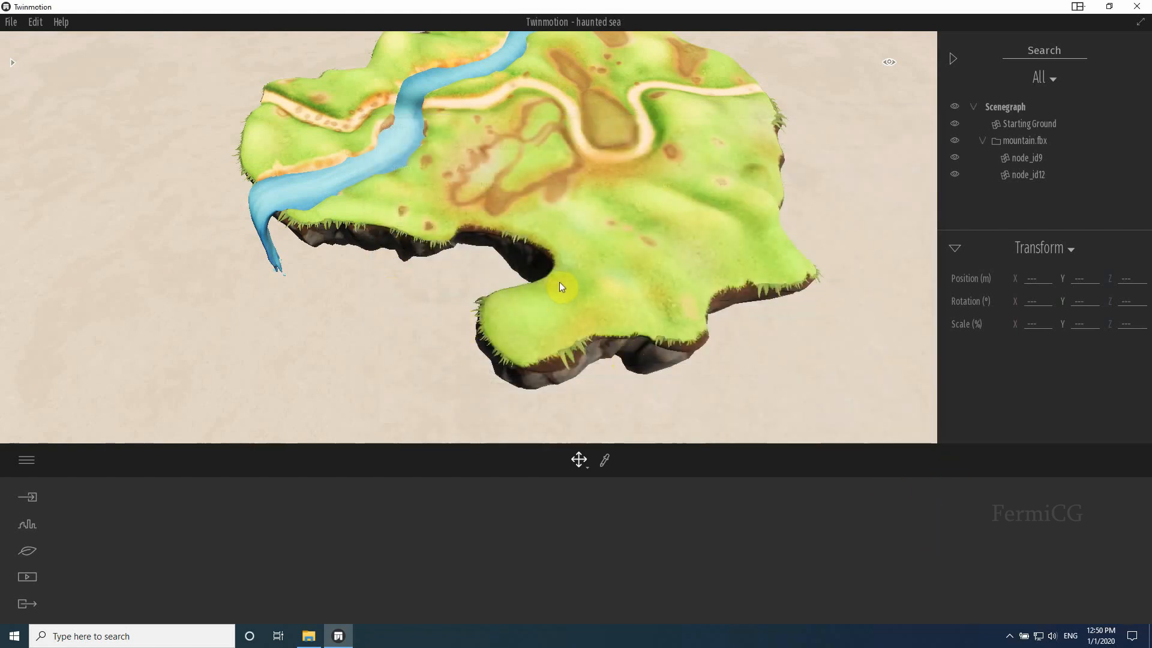
Step: Import haunted house.fbx from the assets folder as geometry, using Collapse by material and Z up
left_click(31, 497)
left_click(123, 533)
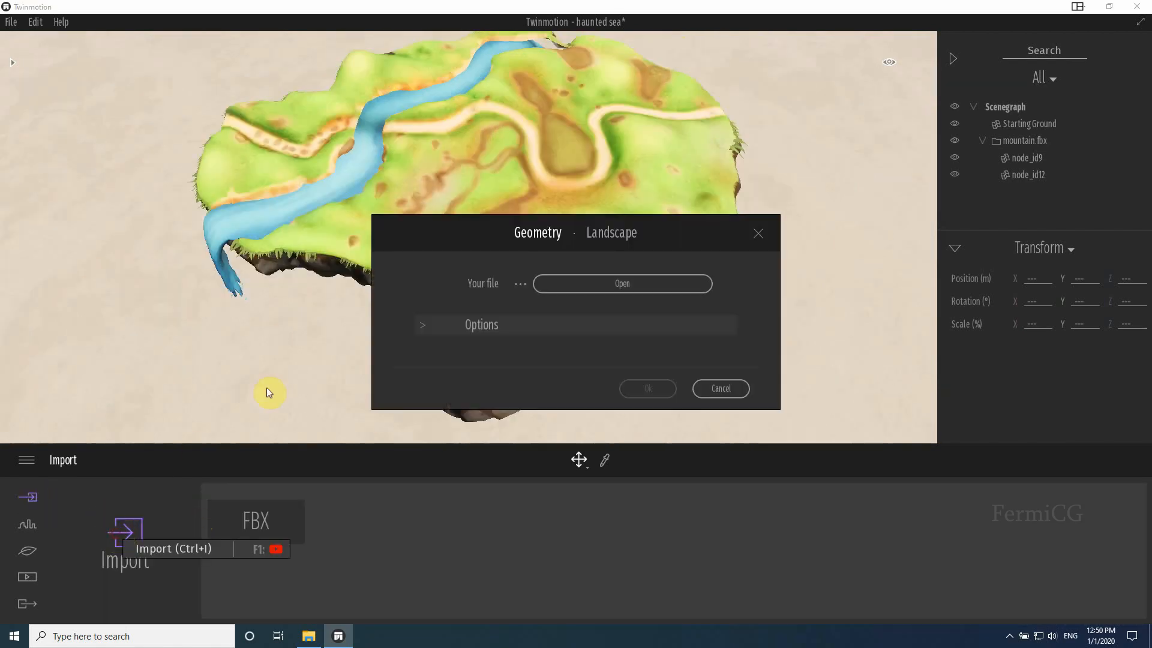
left_click(621, 286)
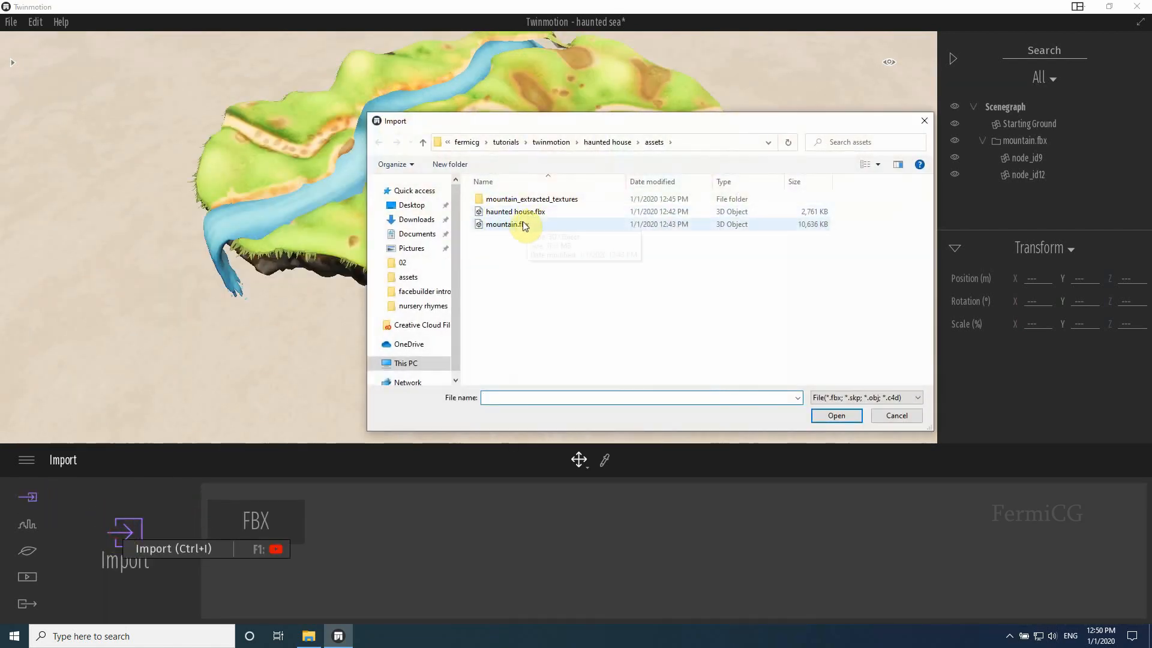
left_click(515, 211)
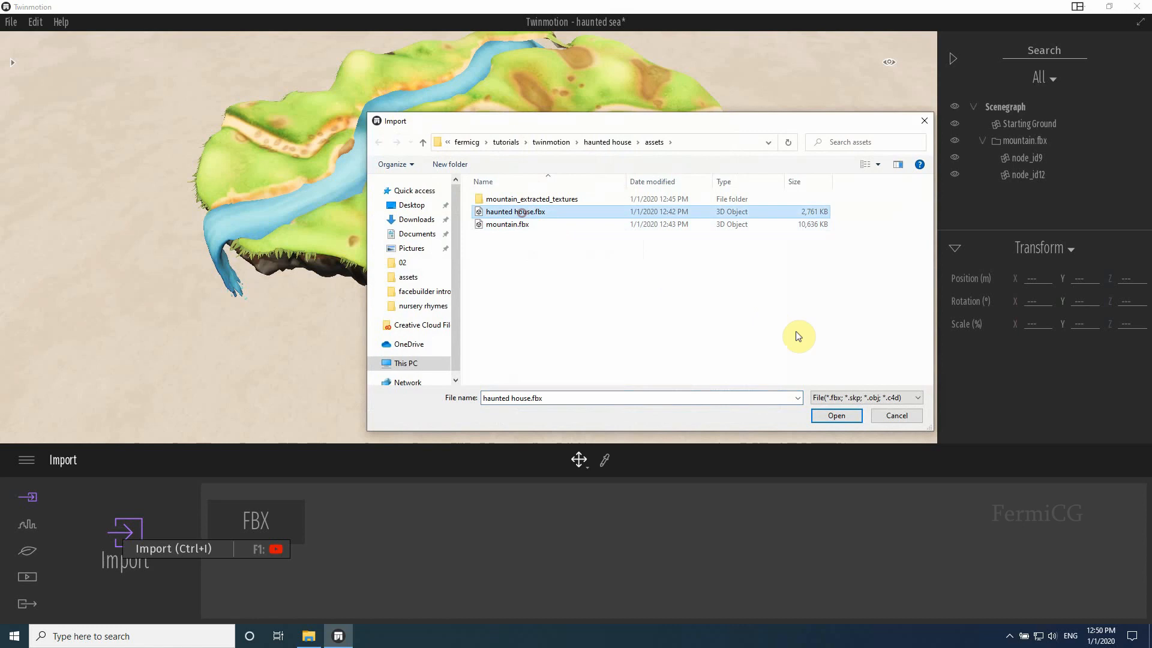
left_click(837, 415)
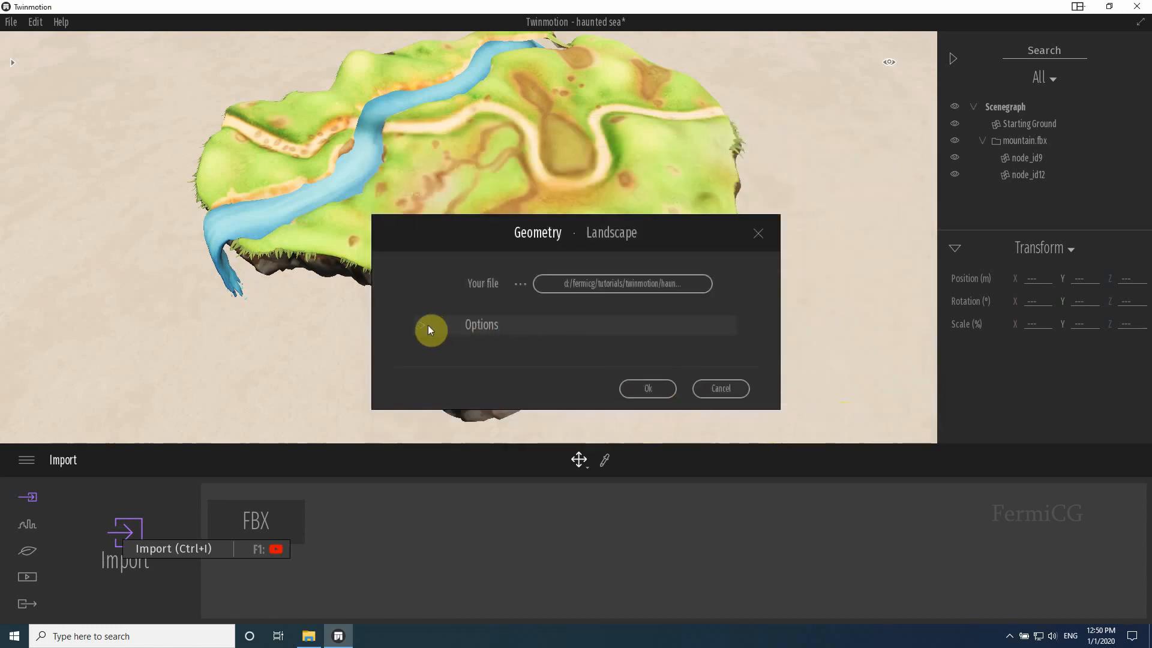
left_click(426, 327)
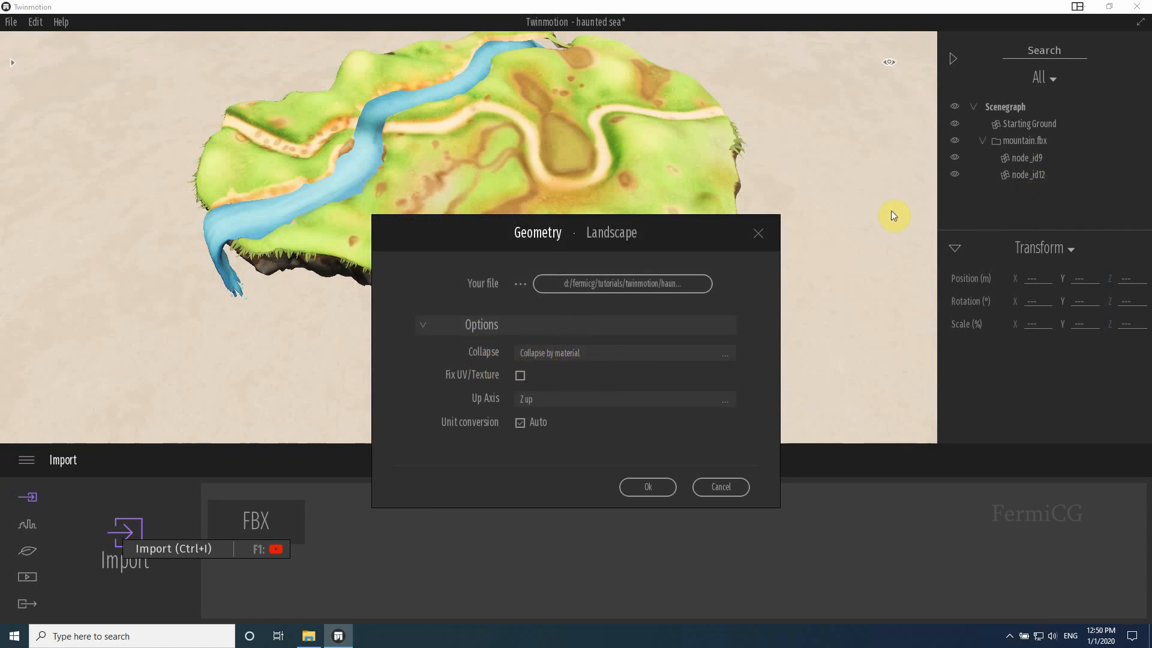
left_click(645, 486)
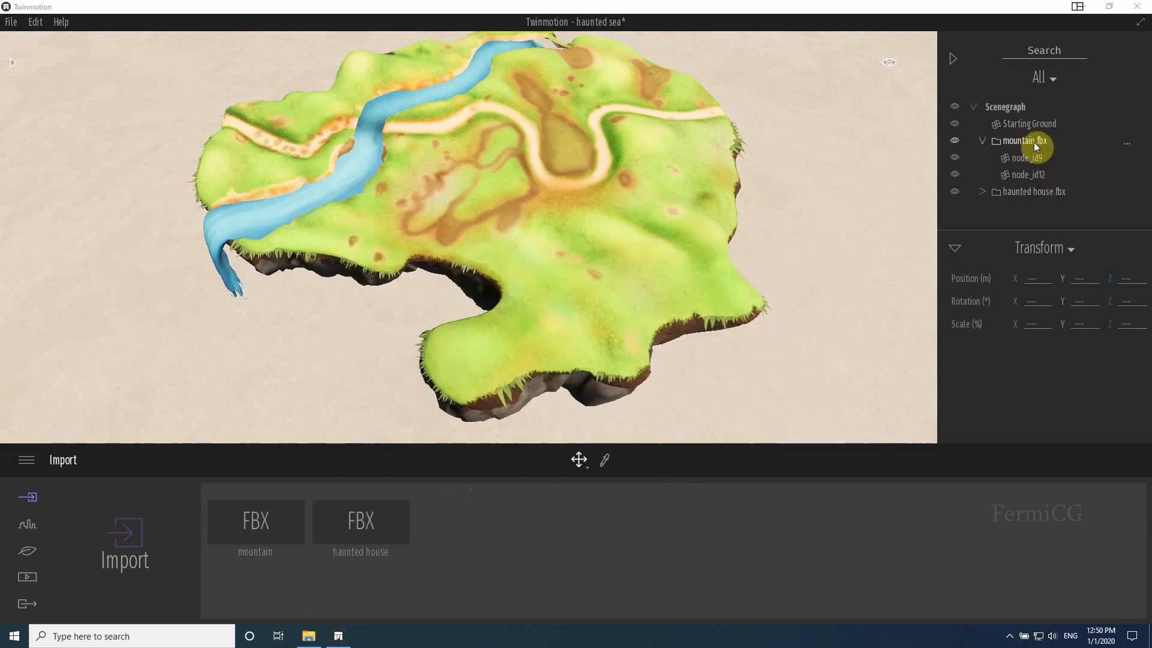
Step: Select all six meshes of haunted house.fbx, Material_38 through Material_41, and set their X, Y and Z scale to 500000%
left_click(985, 141)
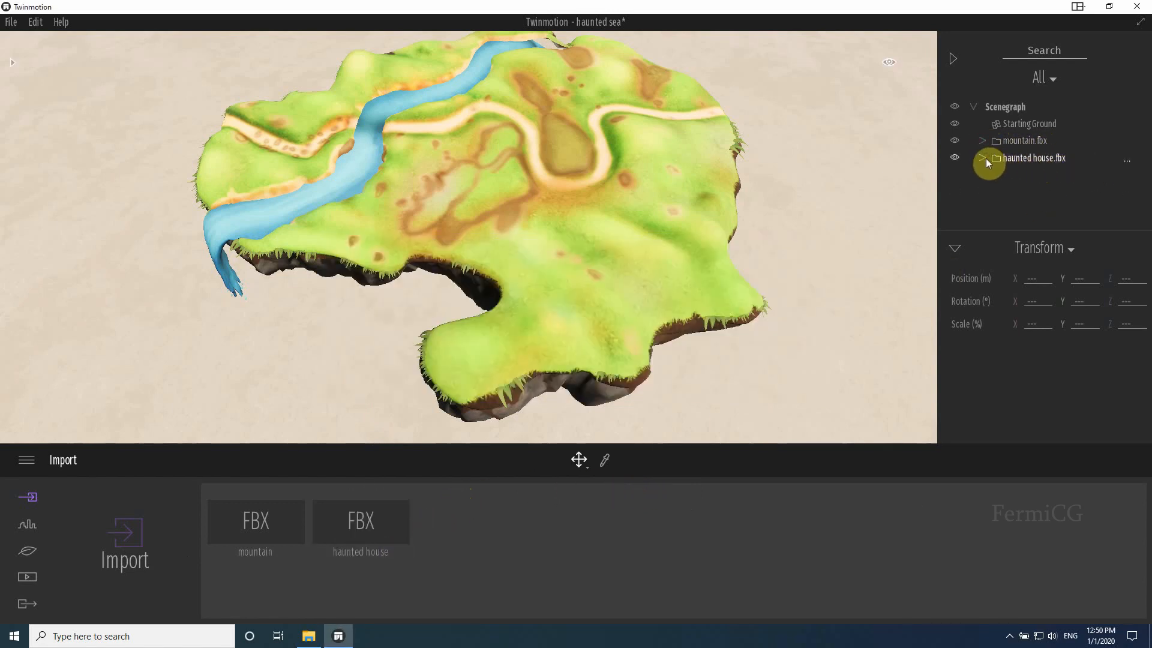
left_click(984, 158)
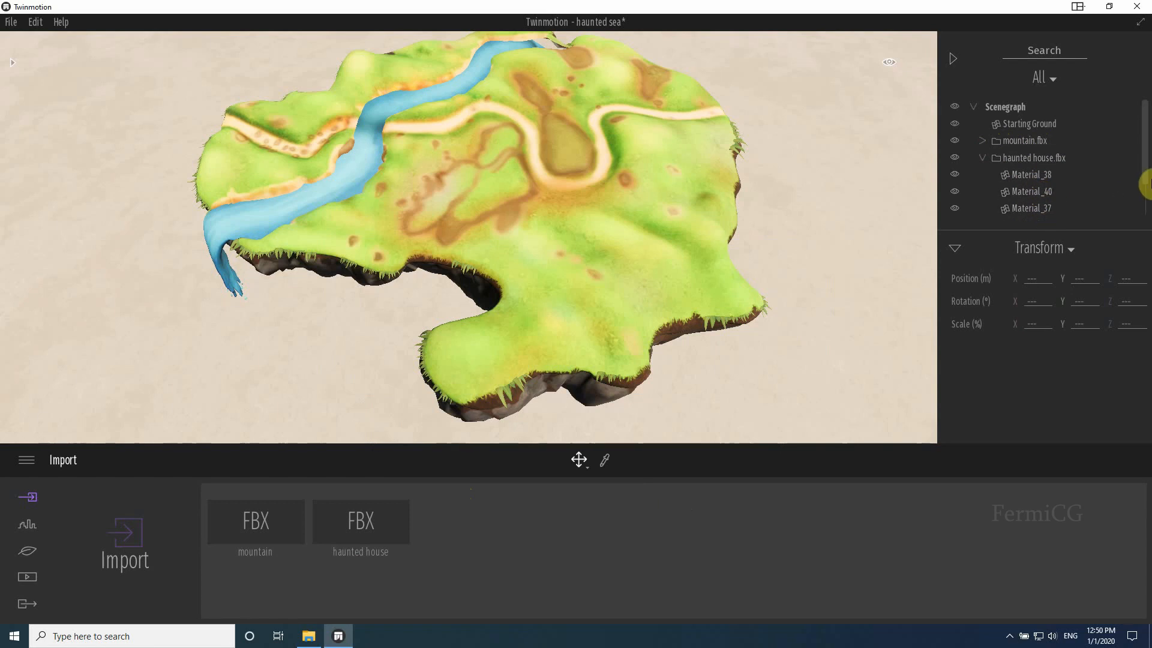
left_click_drag(1145, 162, 1145, 204)
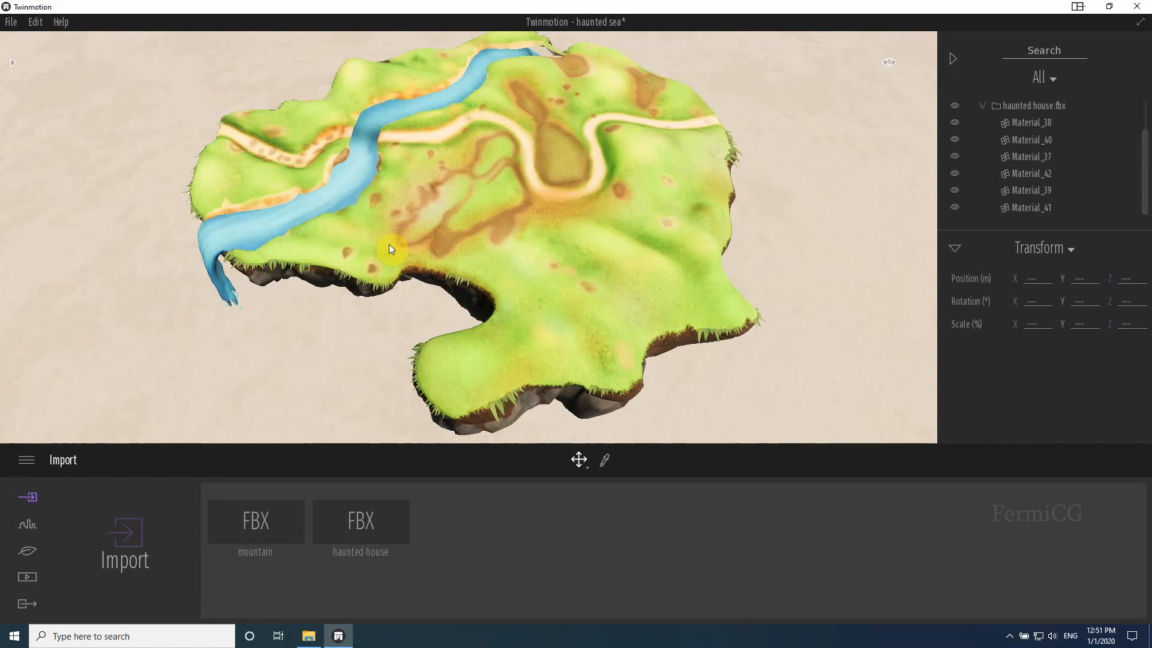
left_click(363, 521)
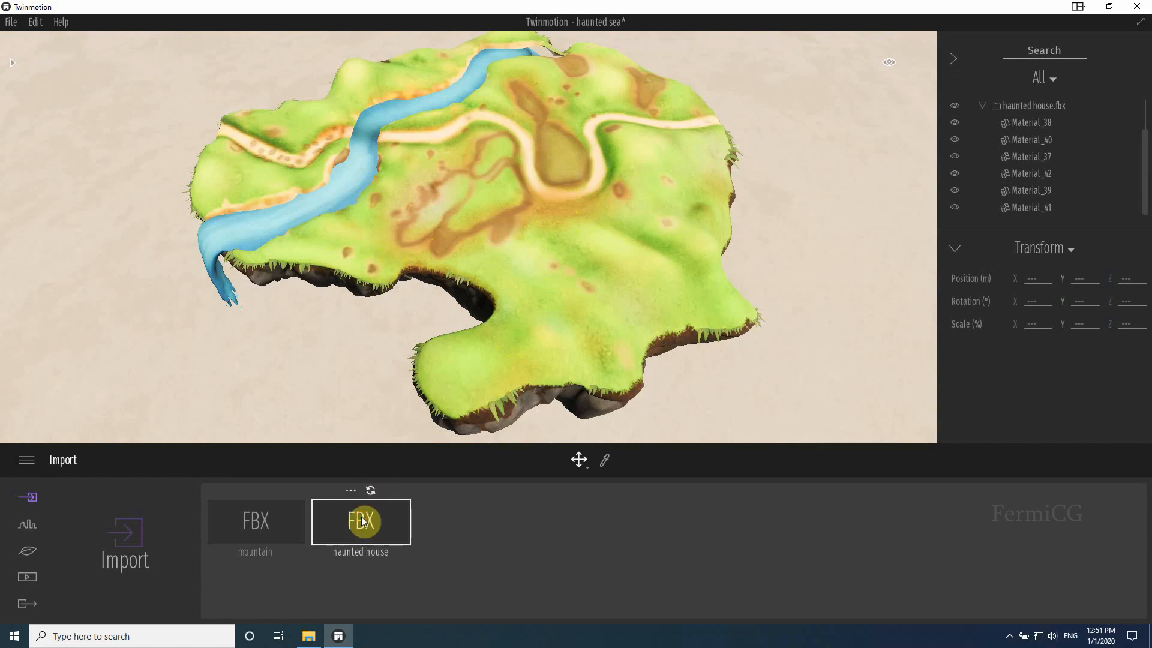
left_click(1032, 122)
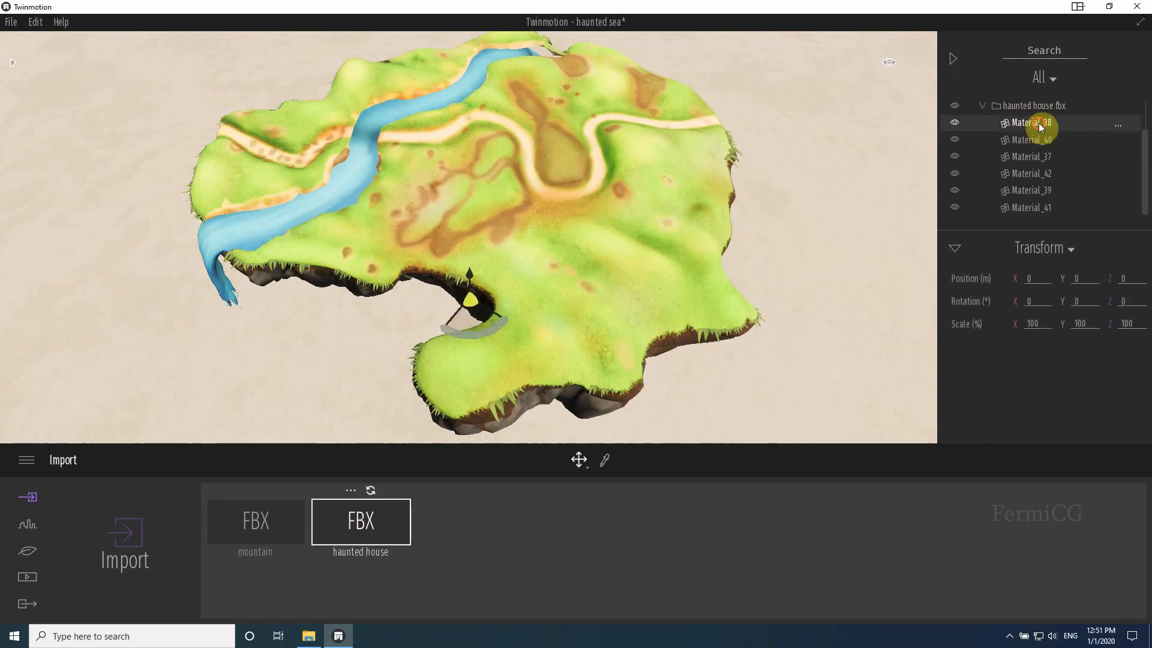
left_click(1033, 208, "shift")
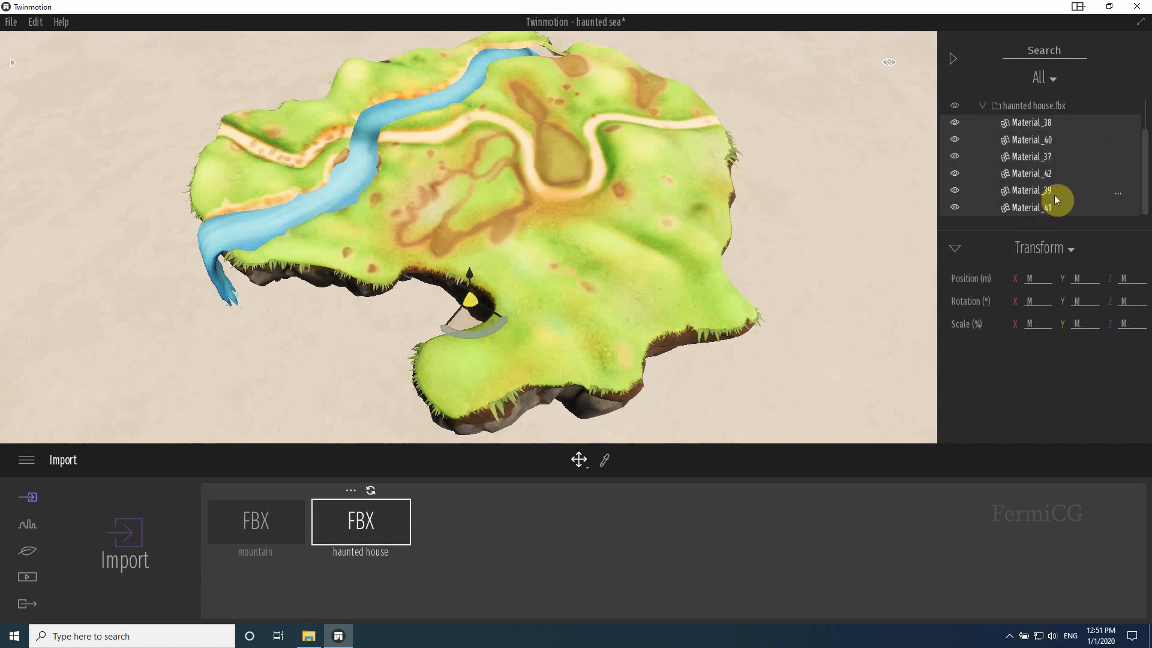
left_click(1030, 324)
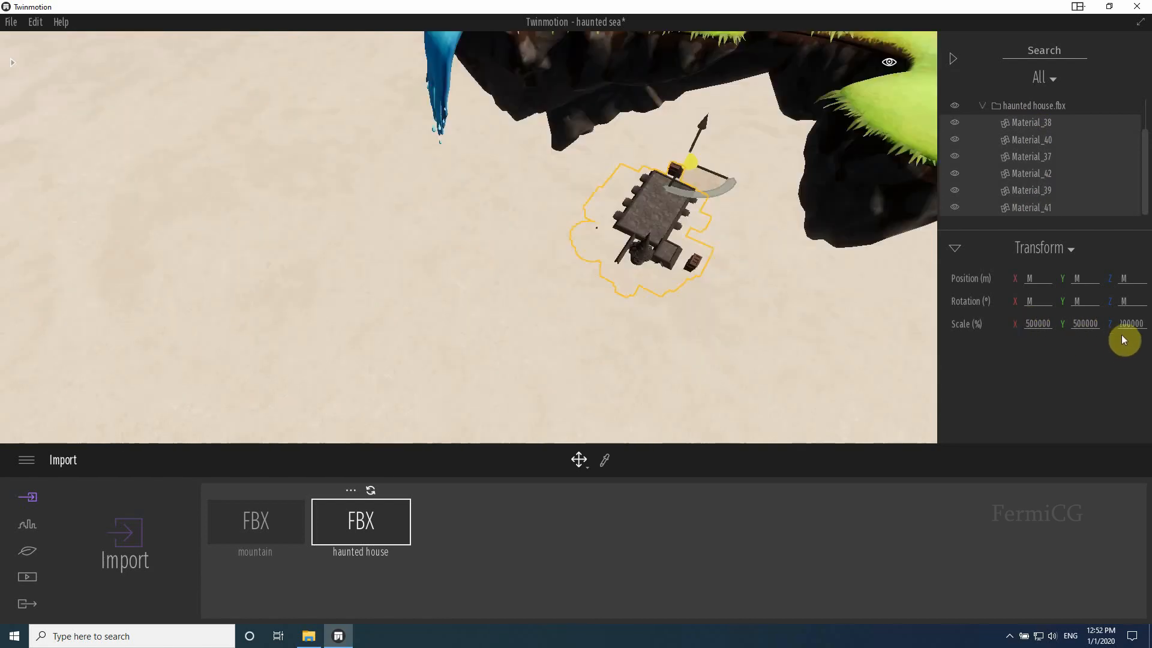
left_click(1125, 324)
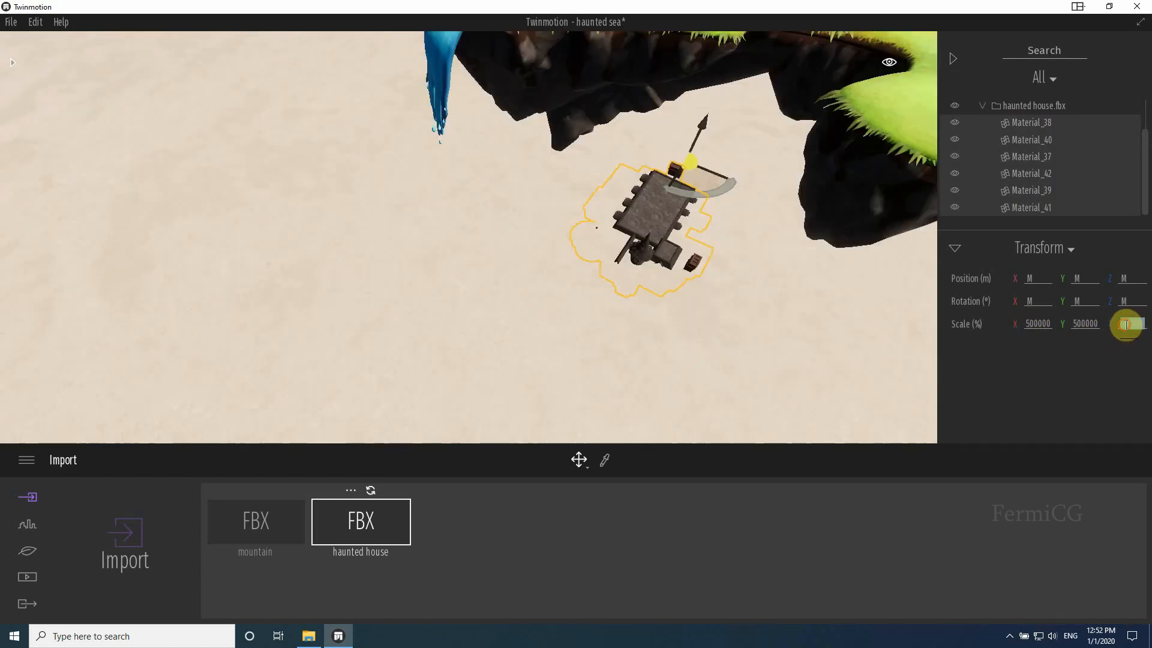
left_click(1123, 323)
left_click(1113, 323)
key("Return")
Step: Raise the haunted house vertically from the ground to the height of the island's grass surface
left_click_drag(818, 296, 610, 297)
middle_click_drag(637, 291, 540, 378)
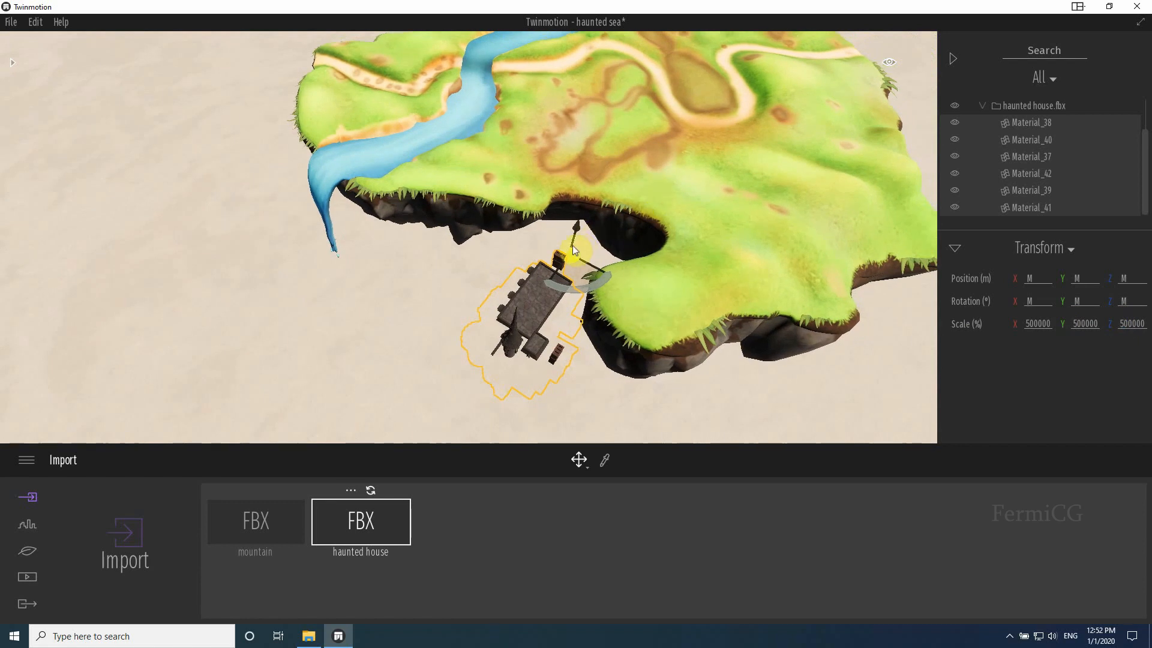
left_click_drag(574, 249, 609, 12)
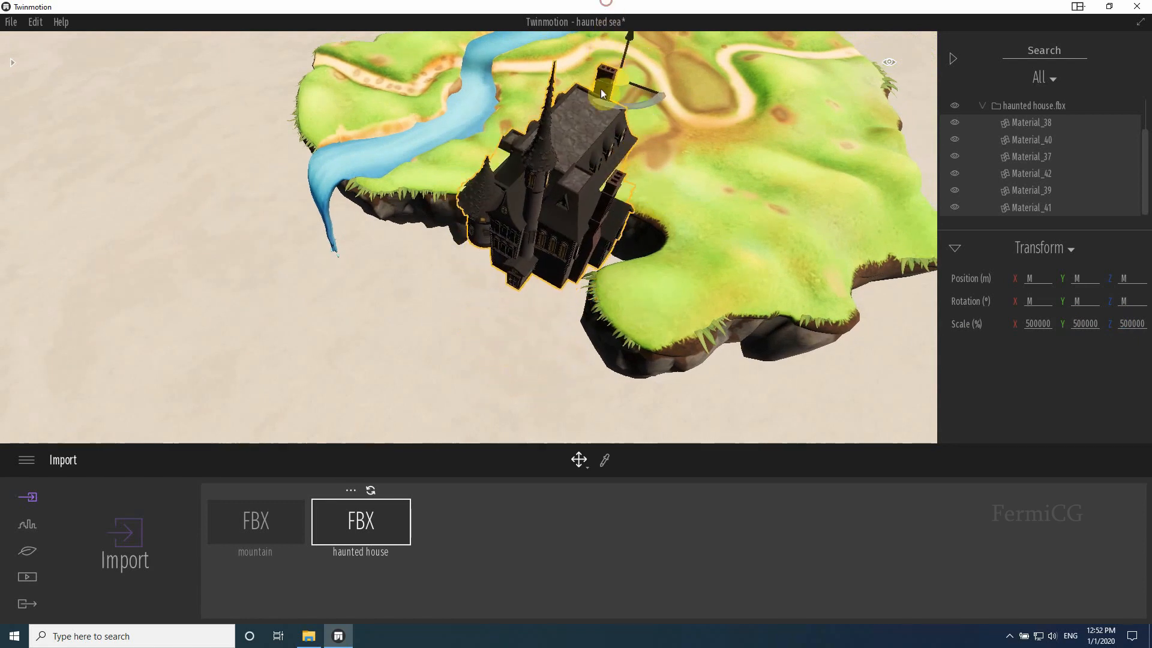
left_click_drag(599, 84, 820, 114)
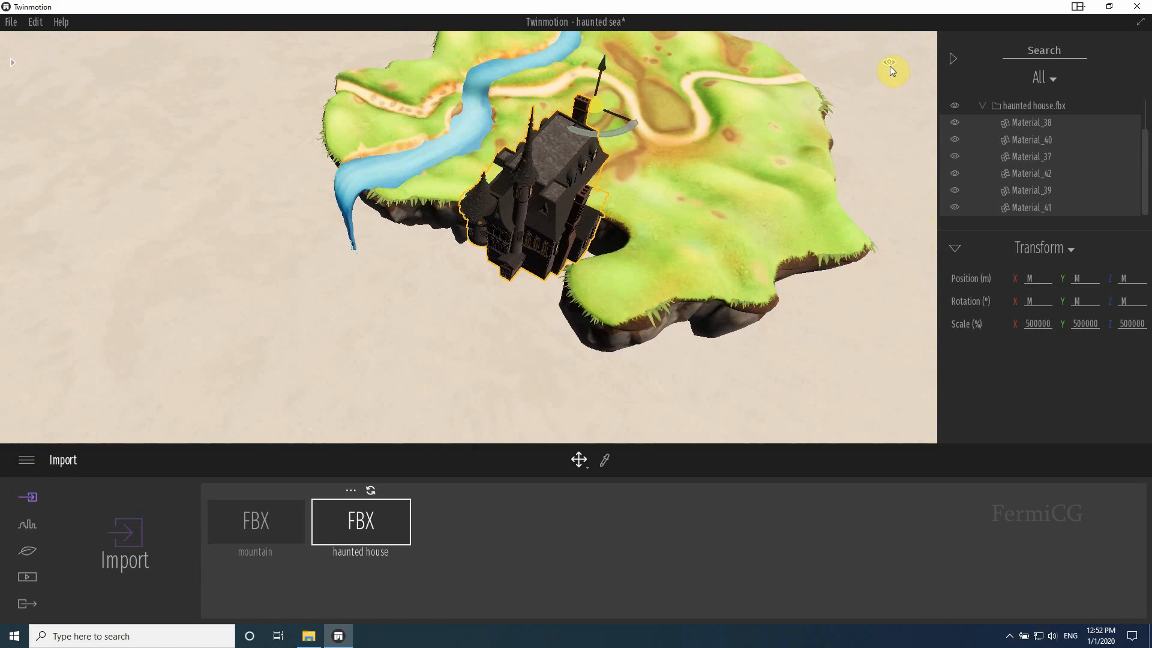
Step: Switch to the top view, move the haunted house onto the middle of the island and rotate it diagonally over the path
left_click(890, 63)
left_click(831, 127)
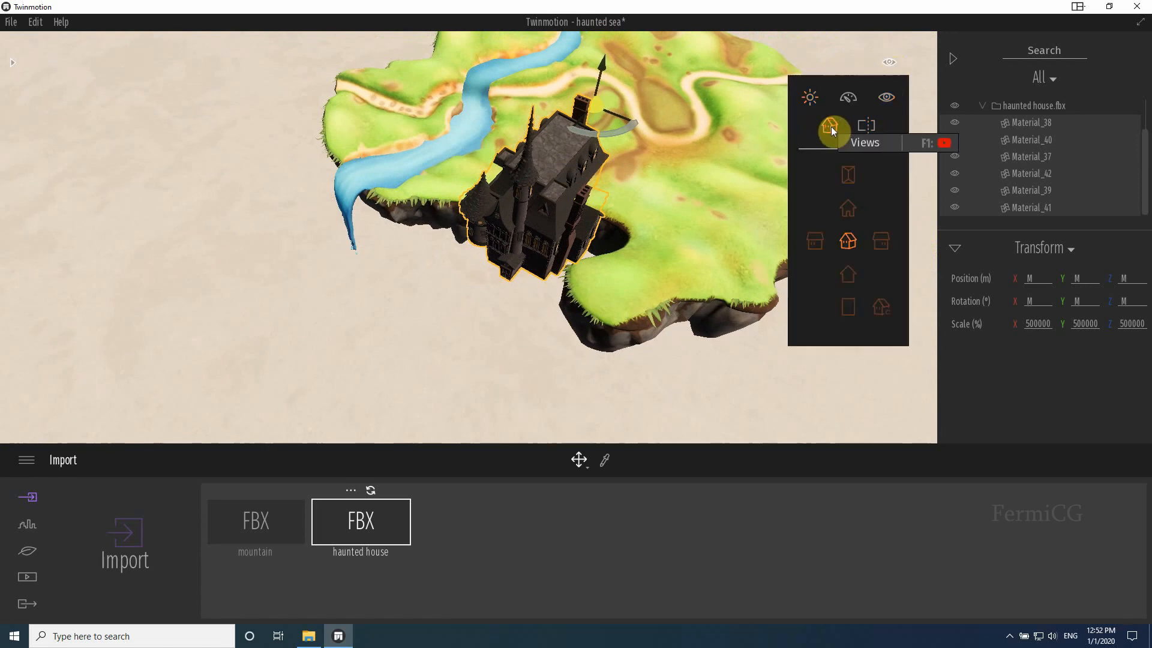
left_click(847, 179)
scroll(478, 297, "down", 3)
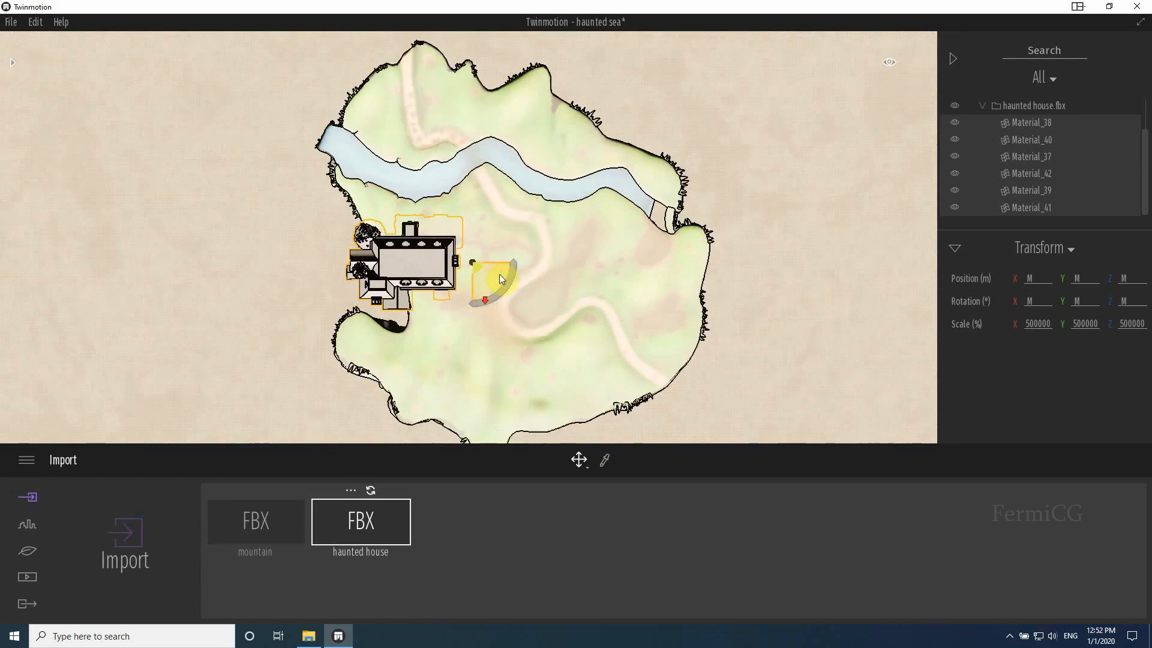
left_click_drag(501, 268, 578, 160)
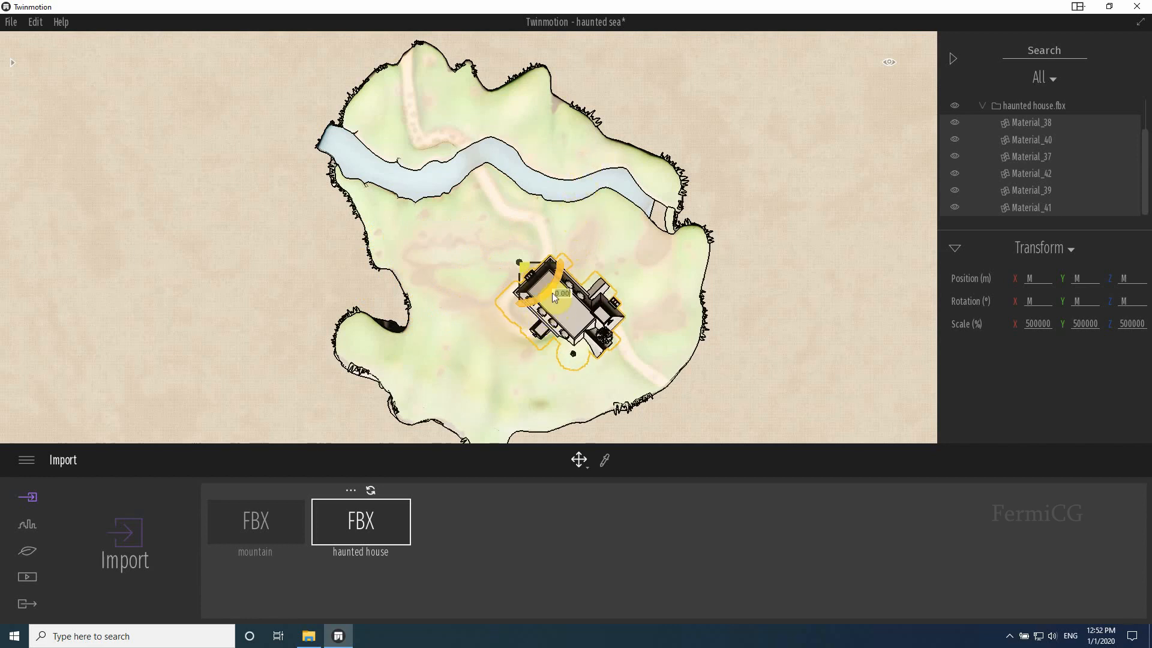
left_click_drag(552, 294, 562, 361)
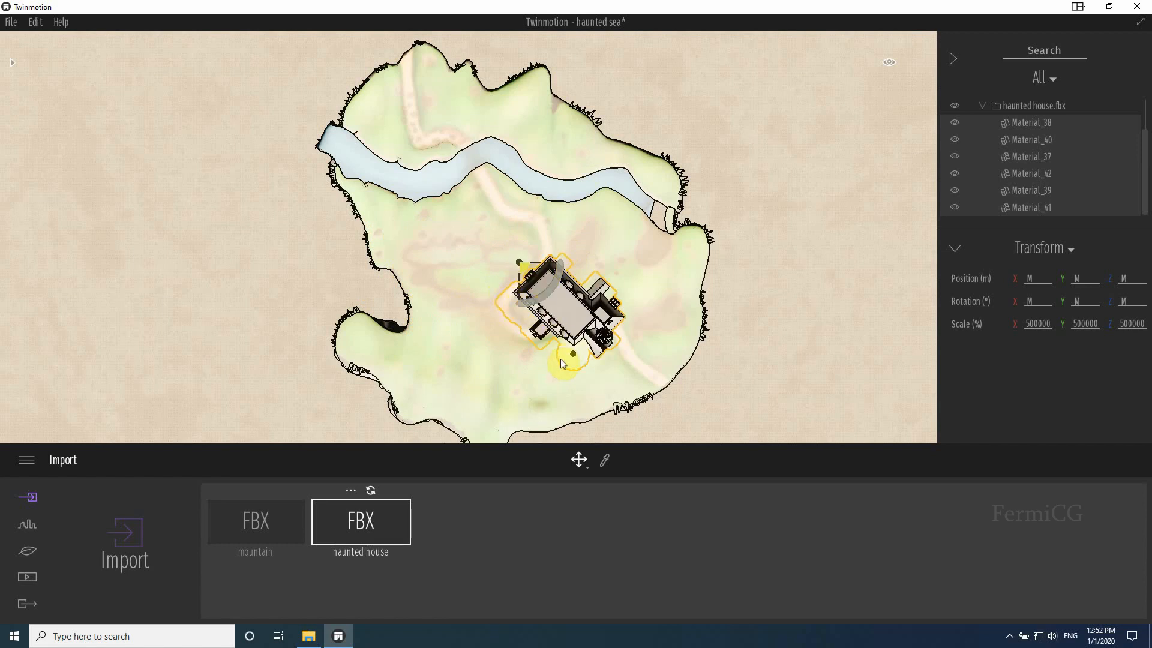
Step: Return to the perspective view, move the haunted house beside the river and raise it out of the terrain
left_click(895, 59)
left_click(829, 124)
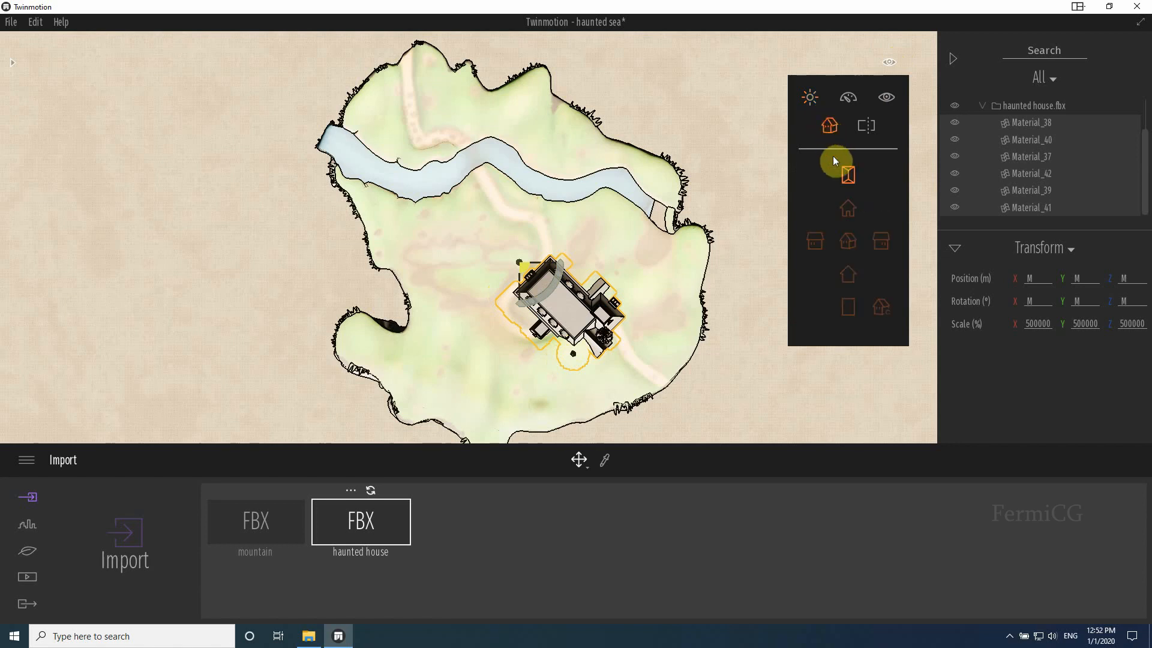
left_click(849, 240)
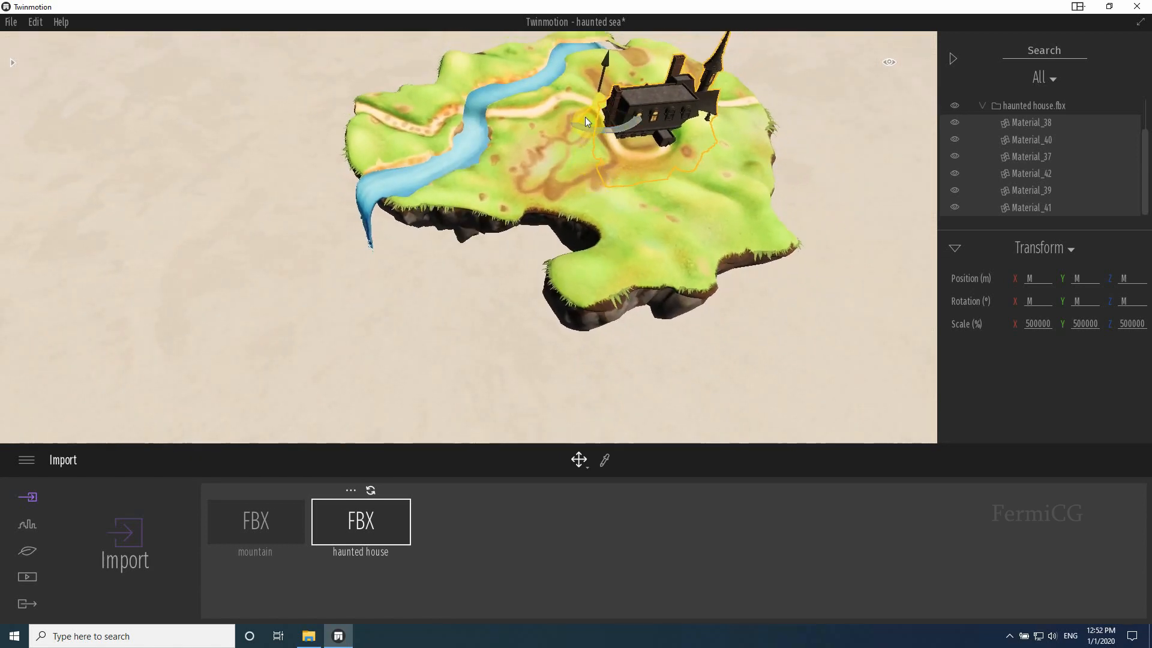
left_click_drag(607, 114, 473, 141)
left_click_drag(465, 88, 470, 40)
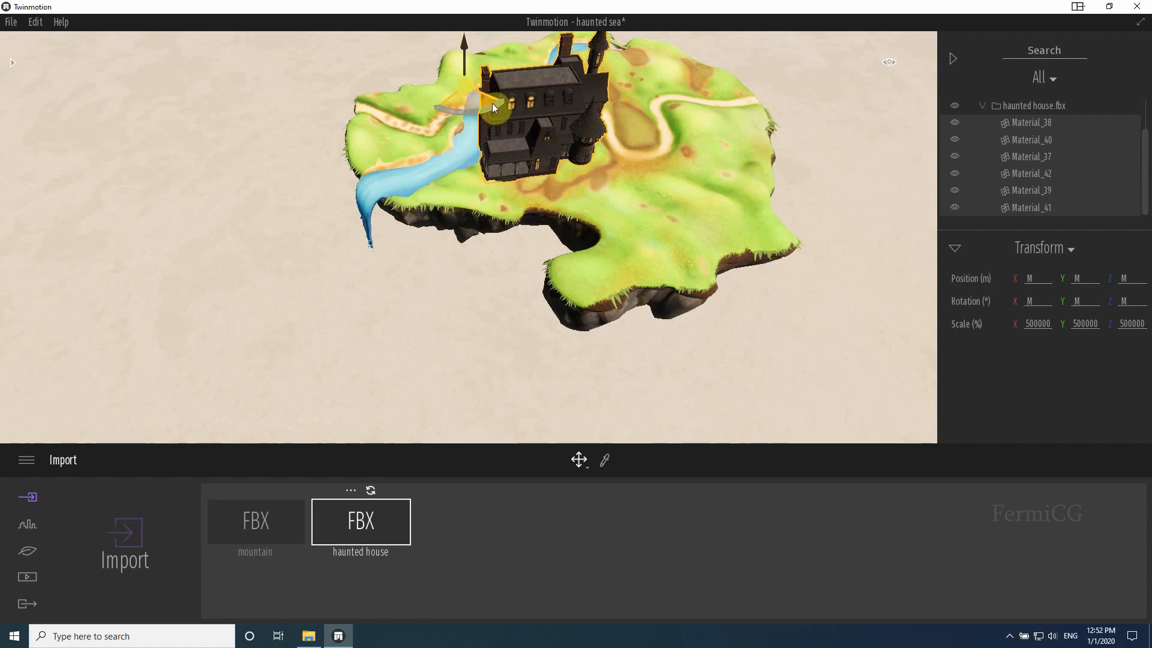
Step: Try placing the haunted house on the protruding front part of the island, away from the river
left_click_drag(491, 103, 655, 134)
middle_click_drag(832, 239, 851, 168)
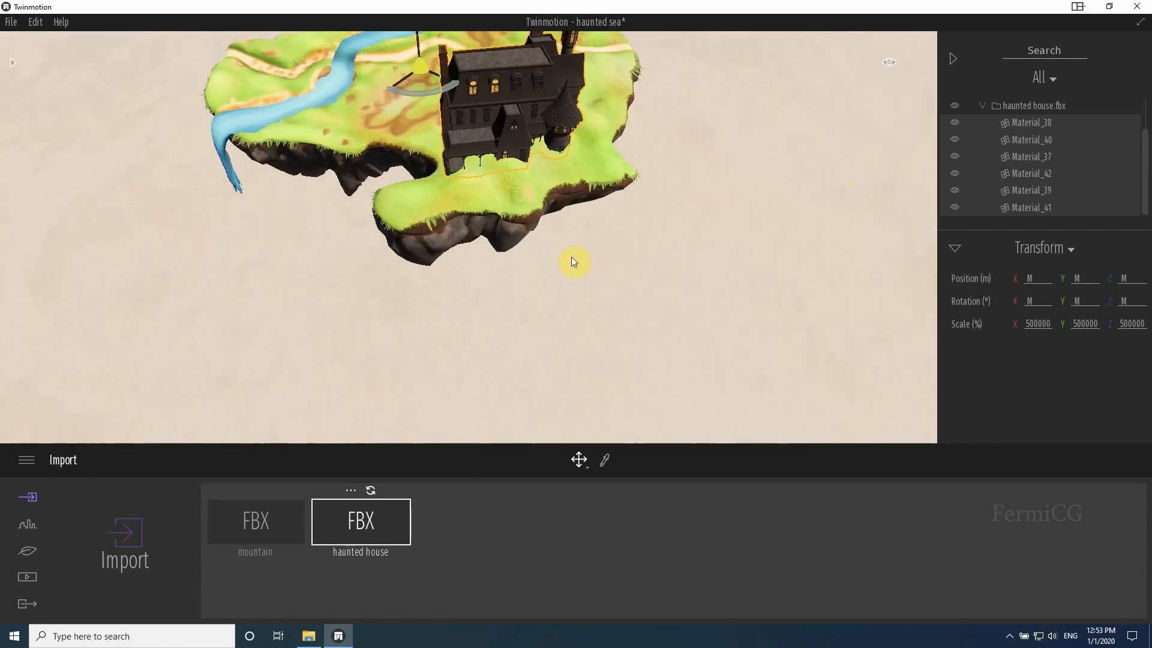
right_click_drag(571, 258, 498, 132)
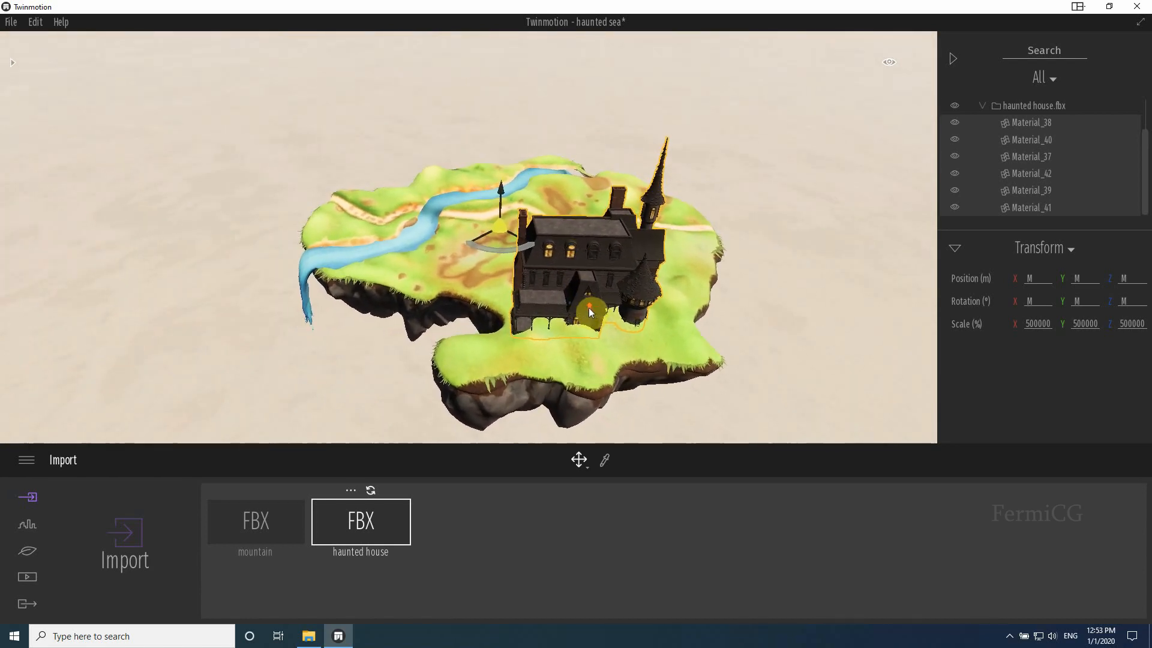
scroll(652, 308, "up", 5)
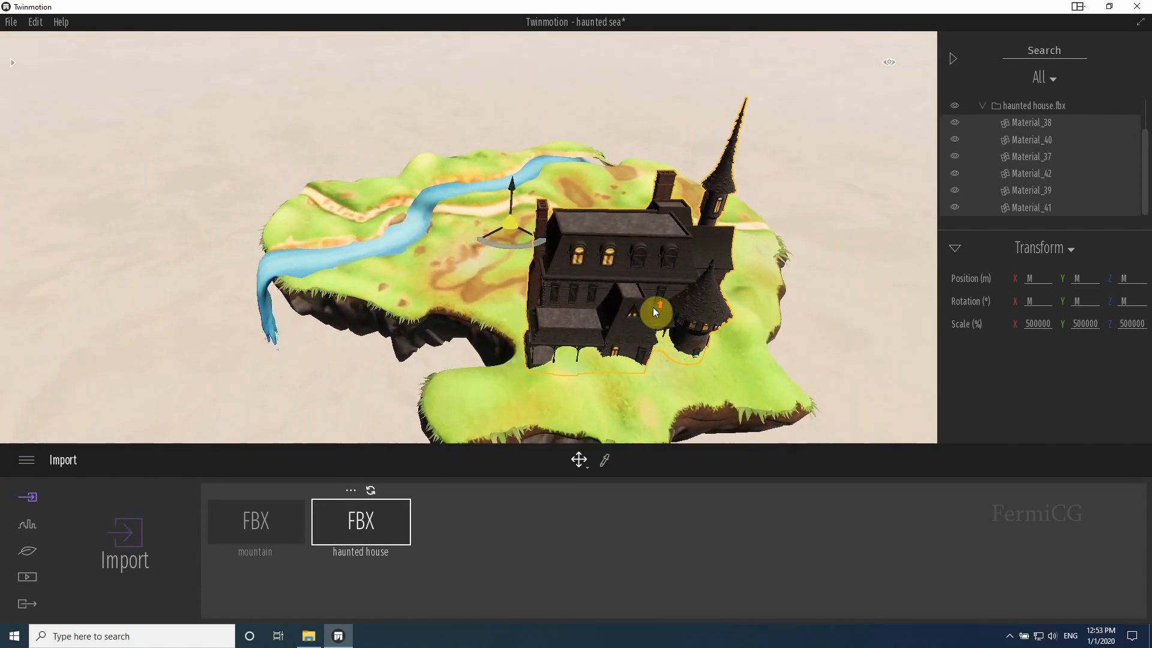
scroll(653, 307, "up", 1)
mouse_move(513, 185)
left_mouse_down()
mouse_move(516, 169)
mouse_move(520, 182)
left_mouse_up()
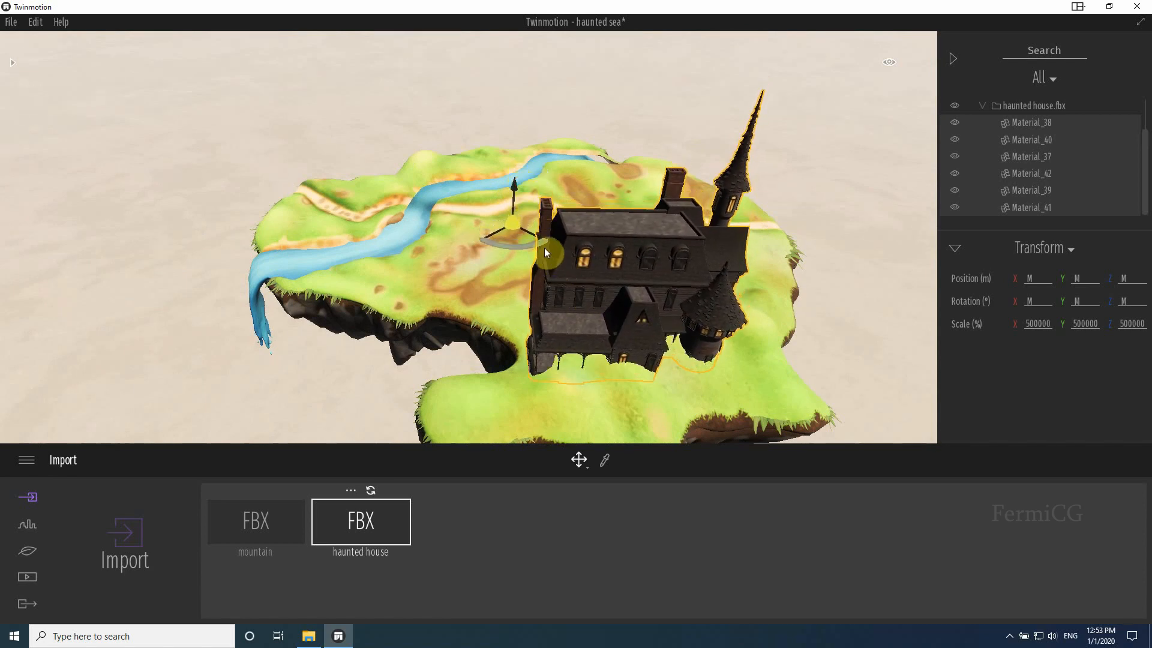
Step: Move the haunted house back beside the river, onto the grass near the notch in the island's front edge
left_click_drag(544, 248, 418, 229)
right_click_drag(418, 229, 540, 167)
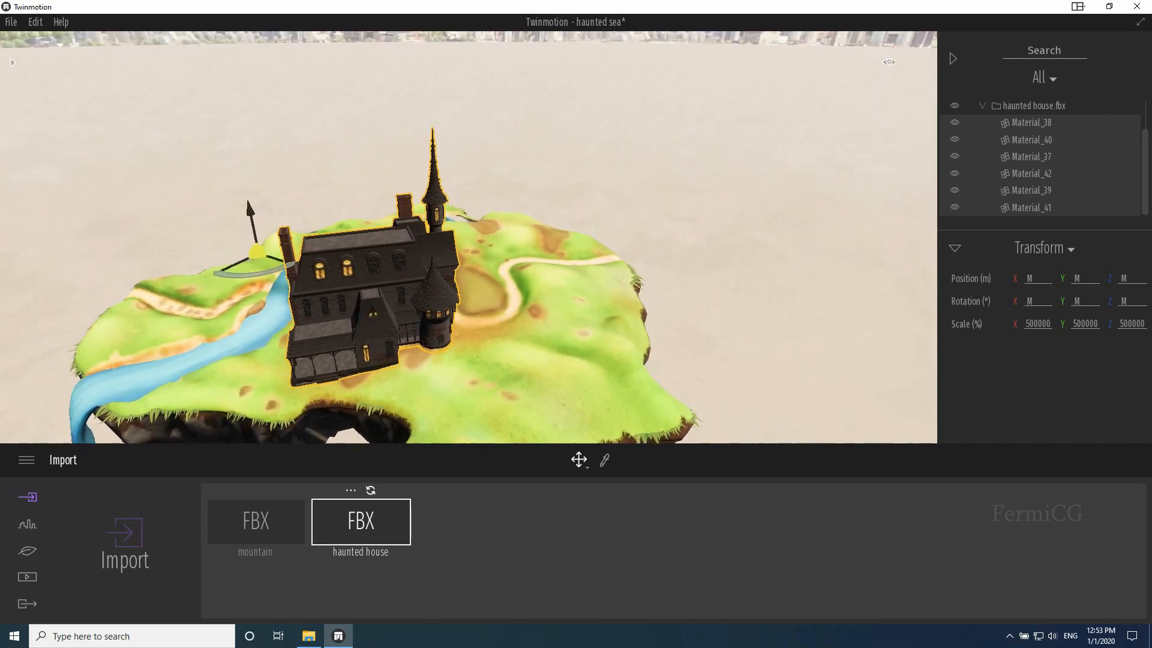
mouse_move(333, 344)
middle_mouse_down("shift")
mouse_move(372, 306)
mouse_move(456, 269)
mouse_move(384, 300)
mouse_move(333, 345)
middle_mouse_up("shift")
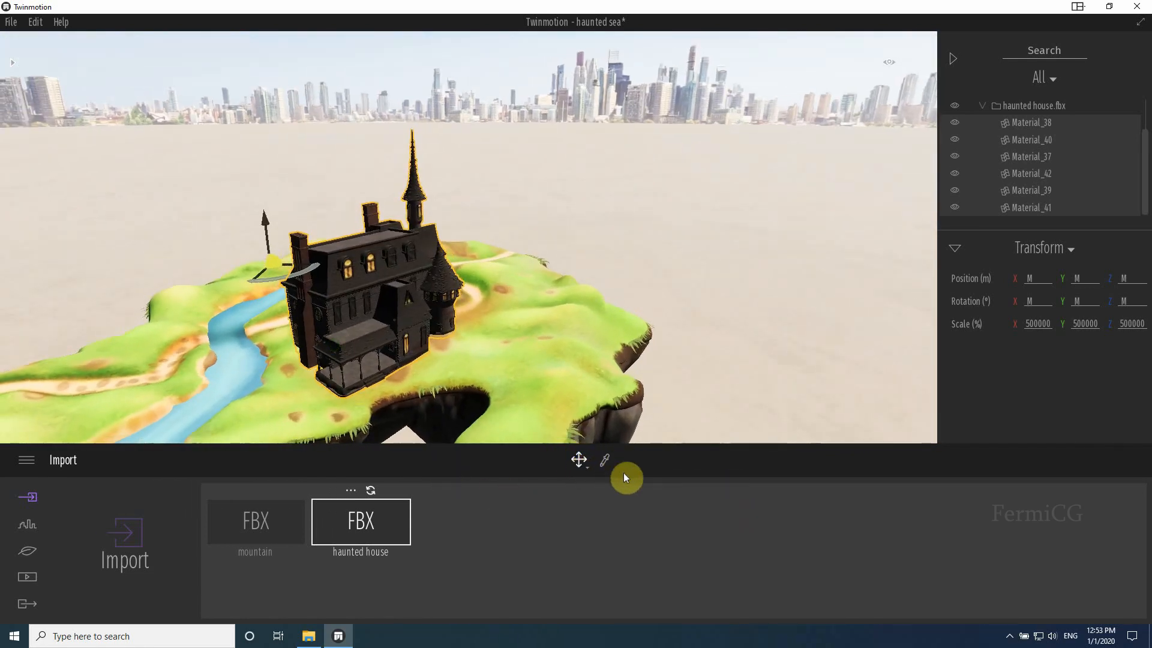
Step: Try to resize the haunted house uniformly with the Scale tool
left_click(583, 470)
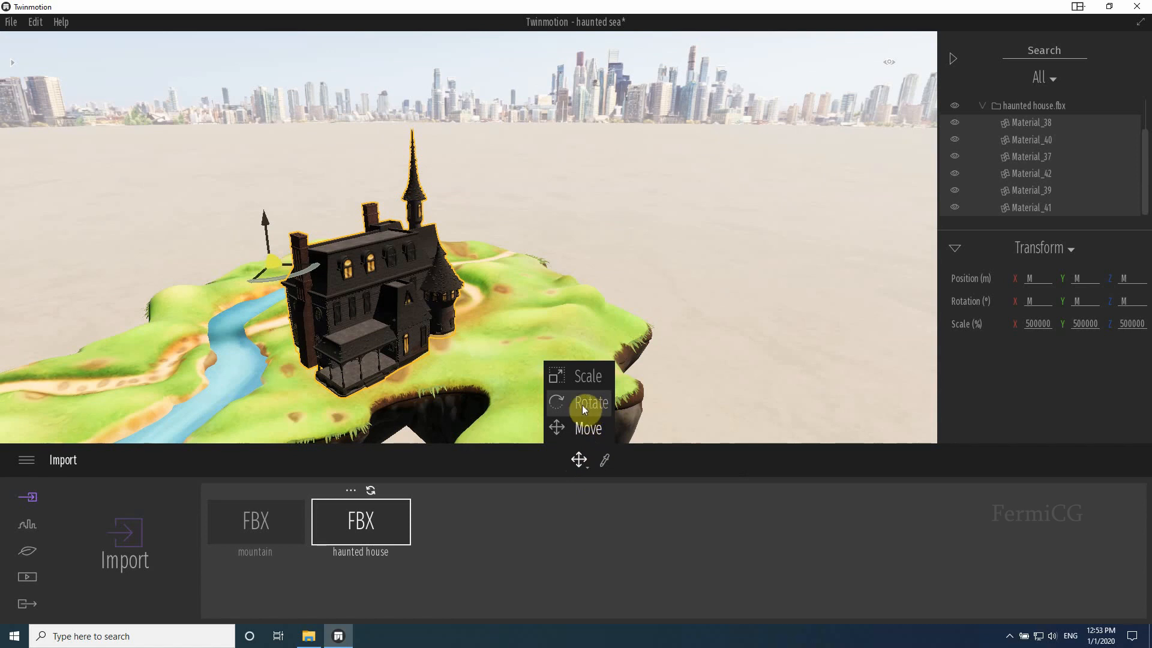
left_click(585, 376)
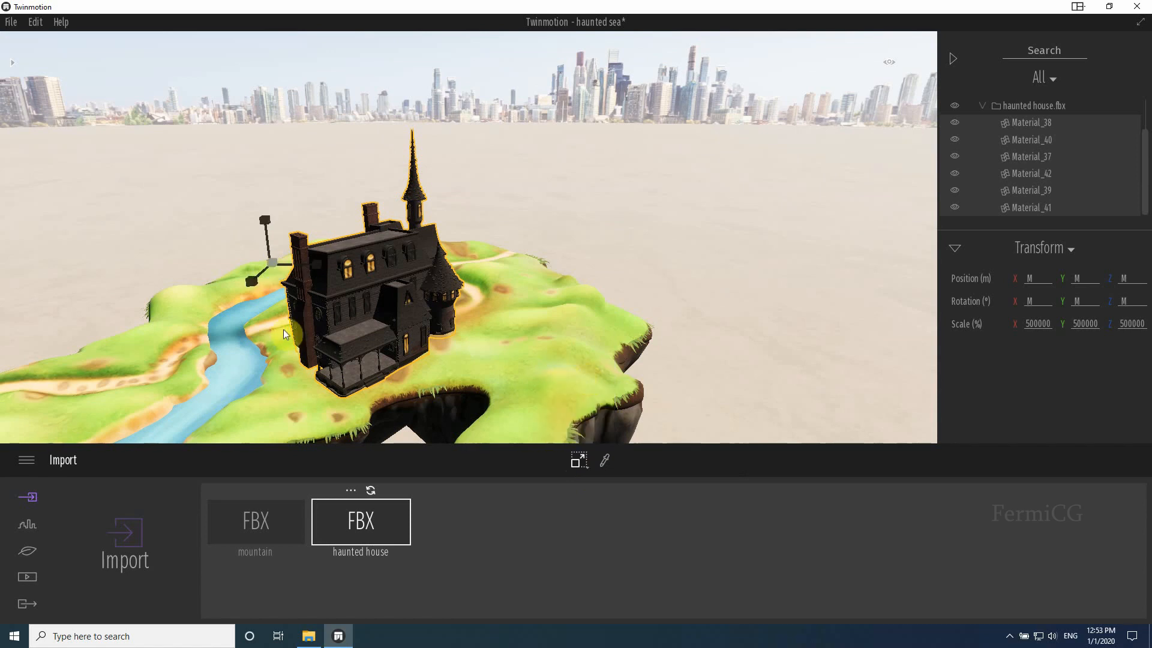
left_click_drag(271, 265, 645, 283)
Step: Switch to a flat side view and lower the haunted house with the Move tool until its base sinks into the grass
middle_click_drag(342, 310, 383, 275, "shift")
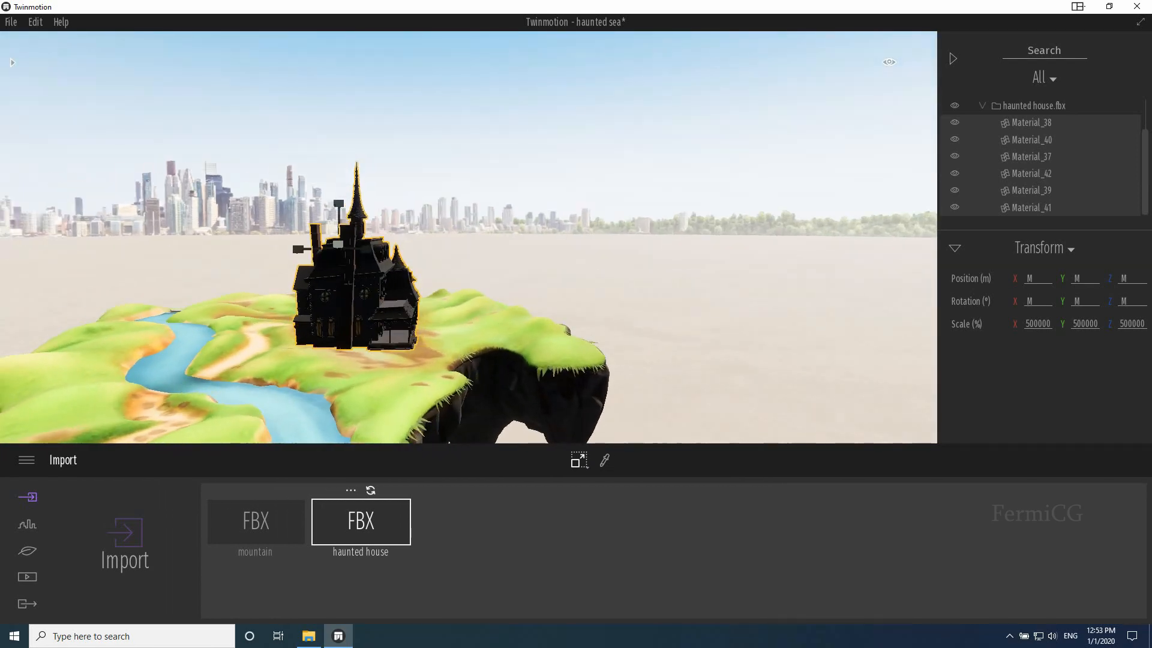
left_click(889, 62)
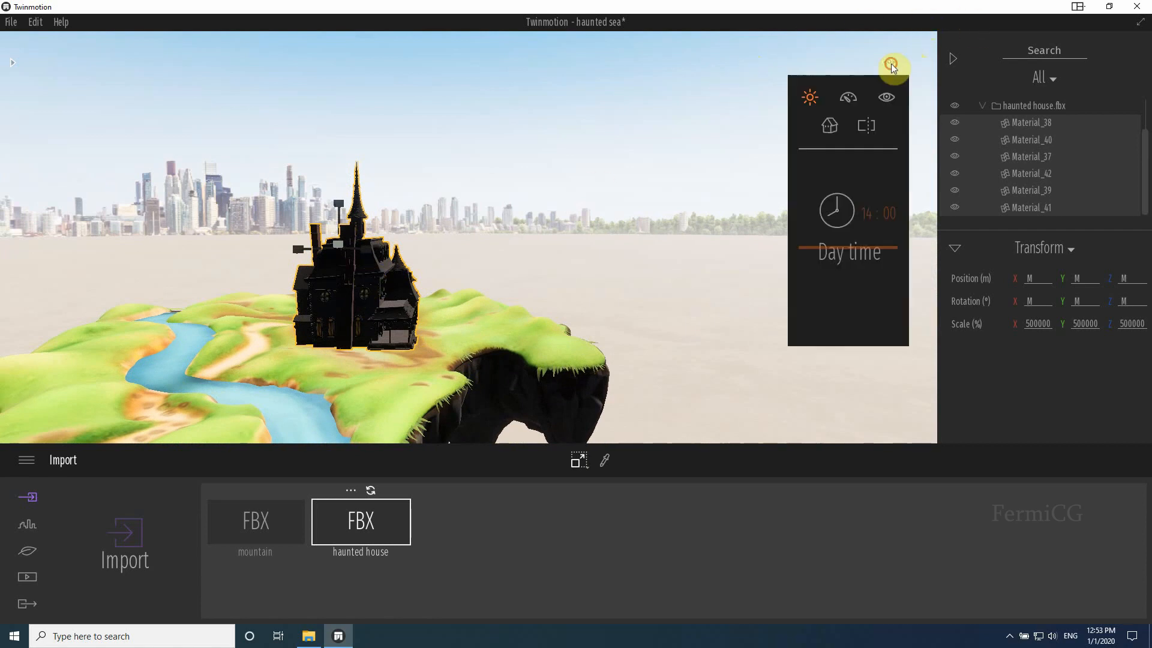
left_click(831, 125)
left_click(848, 210)
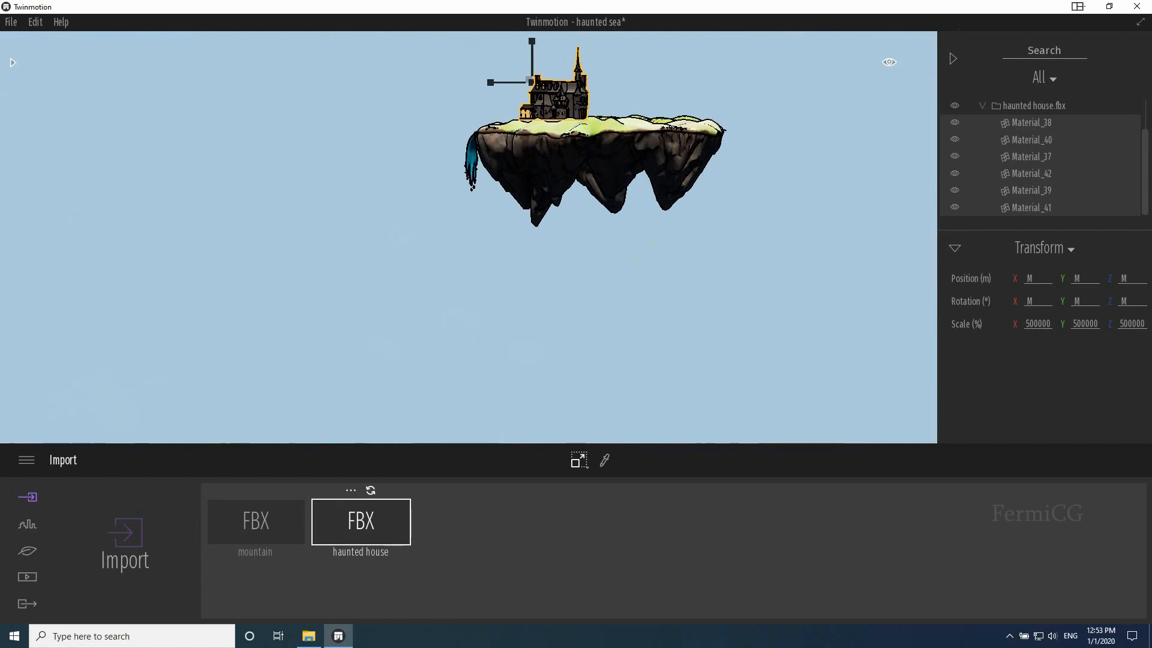
scroll(590, 72, "up", 3)
scroll(590, 72, "up", 3)
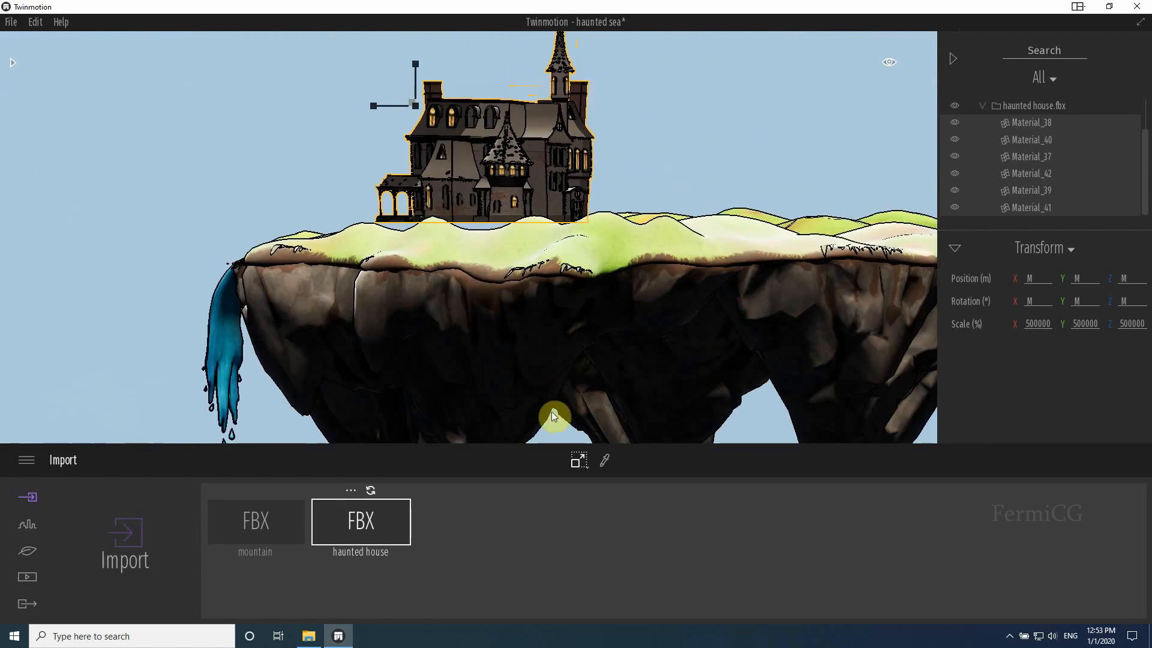
left_click(577, 467)
left_click(586, 427)
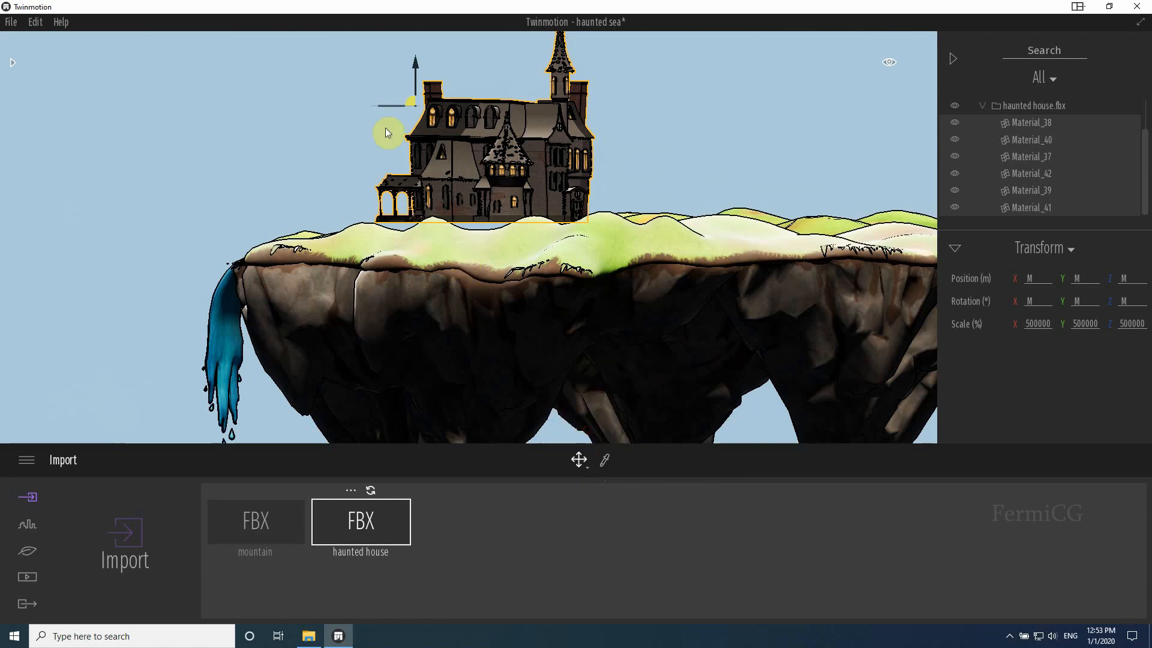
left_click_drag(415, 67, 417, 81)
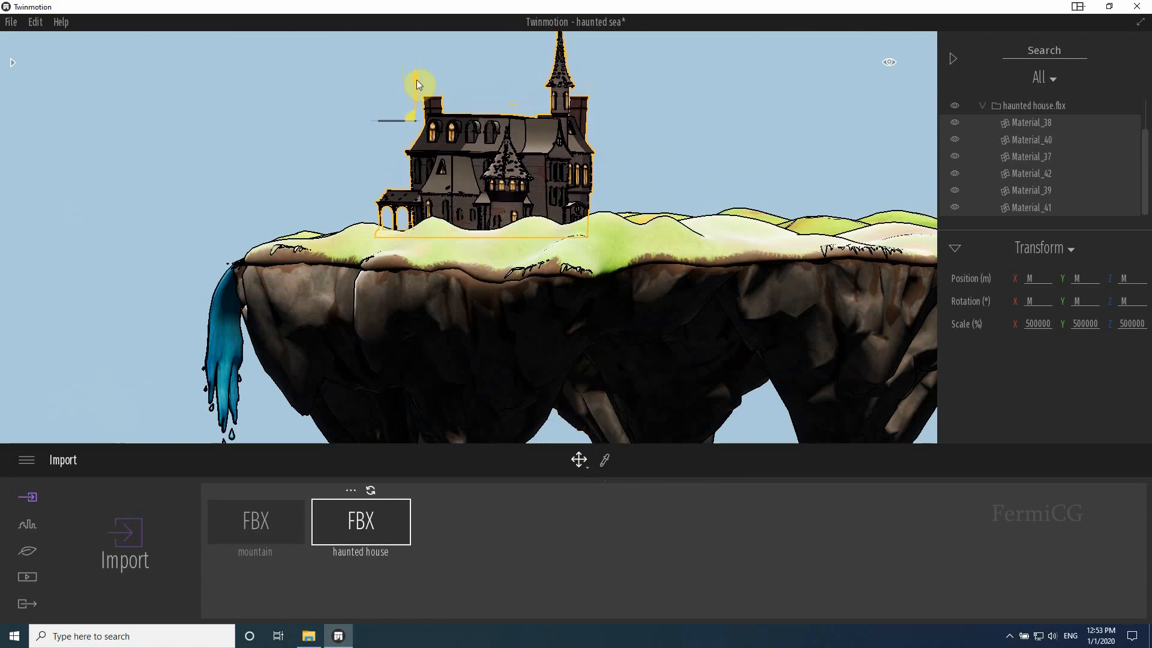
Step: Return to the perspective view and lower the haunted house slightly more into the island's surface
left_click(895, 62)
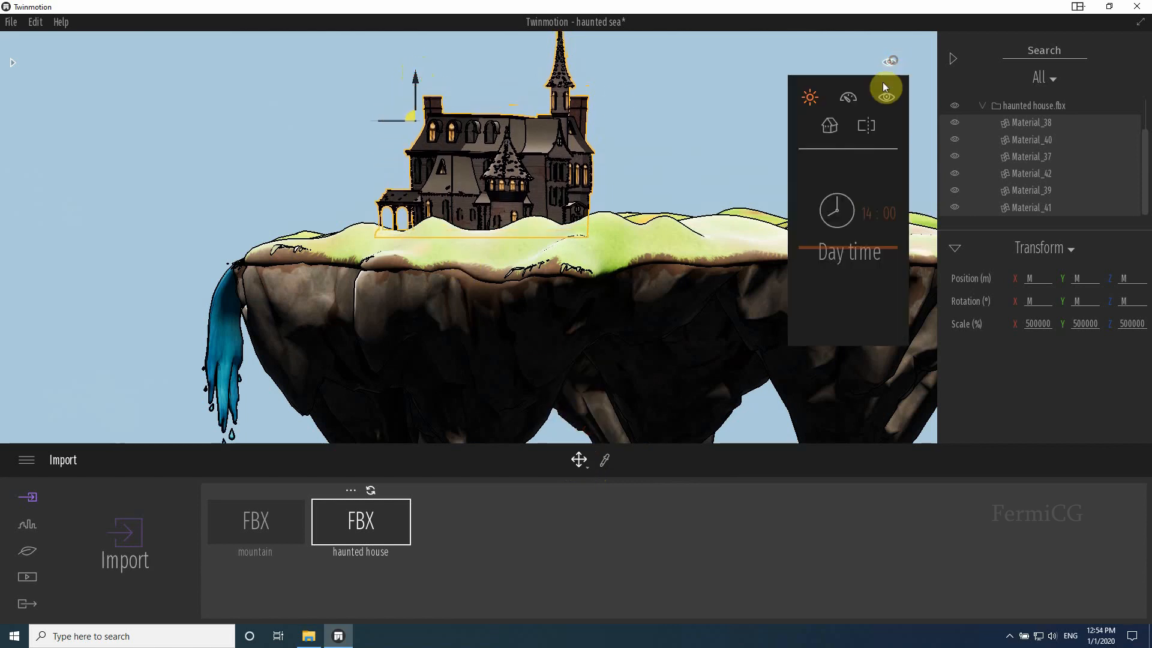
left_click(829, 128)
left_click(851, 246)
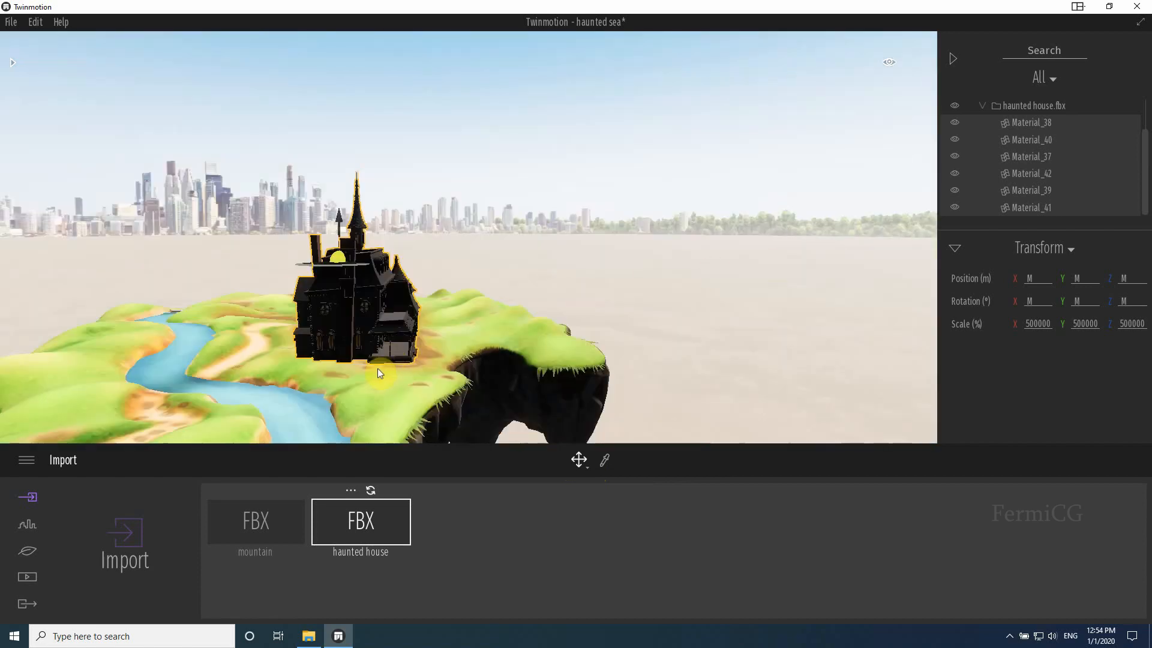
scroll(377, 366, "up", 2)
left_click_drag(334, 221, 341, 238)
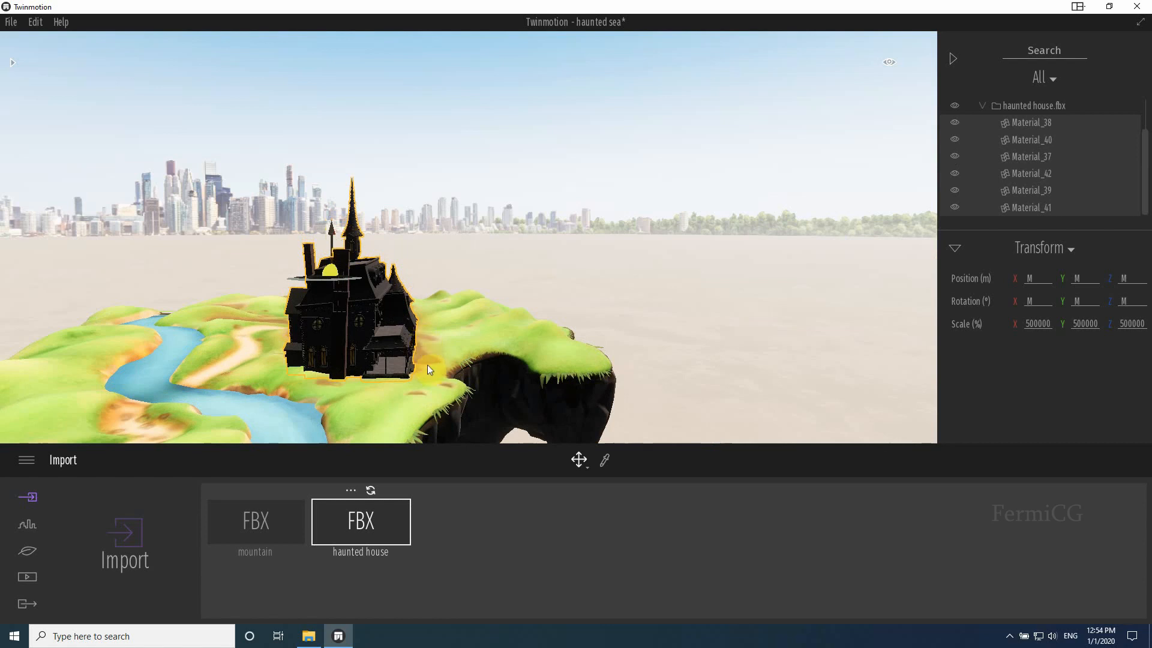
Step: Deselect the models and examine from several angles how the haunted house sits on the island
mouse_move(428, 365)
middle_mouse_down()
mouse_move(371, 425)
mouse_move(403, 201)
mouse_move(507, 198)
mouse_move(428, 356)
middle_mouse_up()
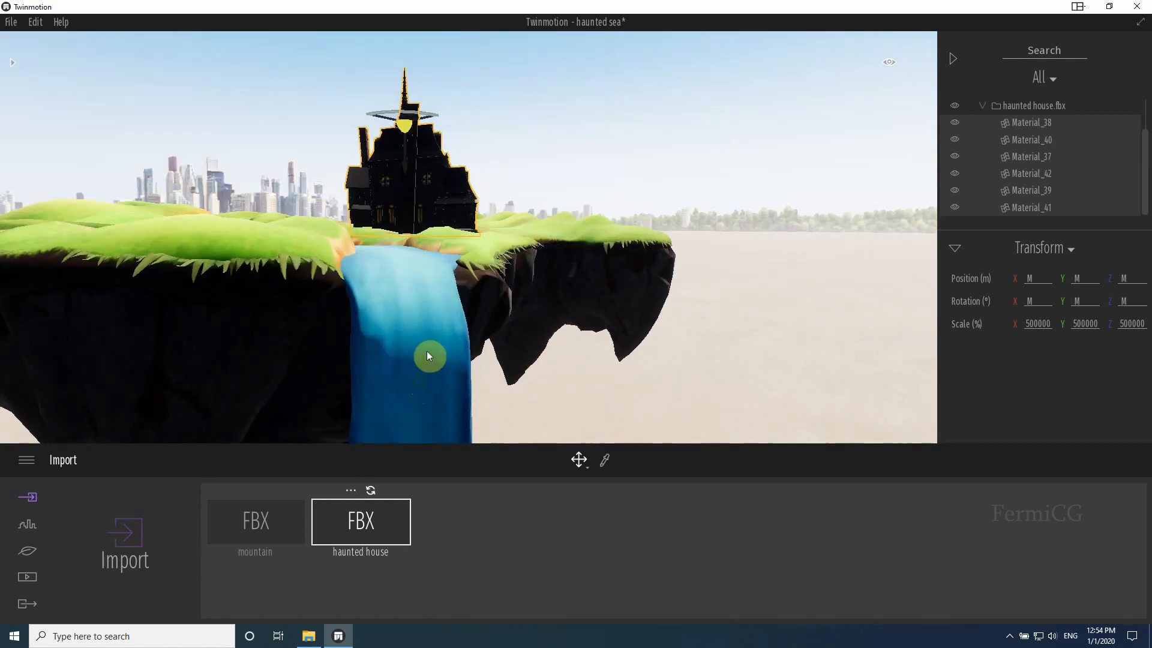
left_click(332, 358)
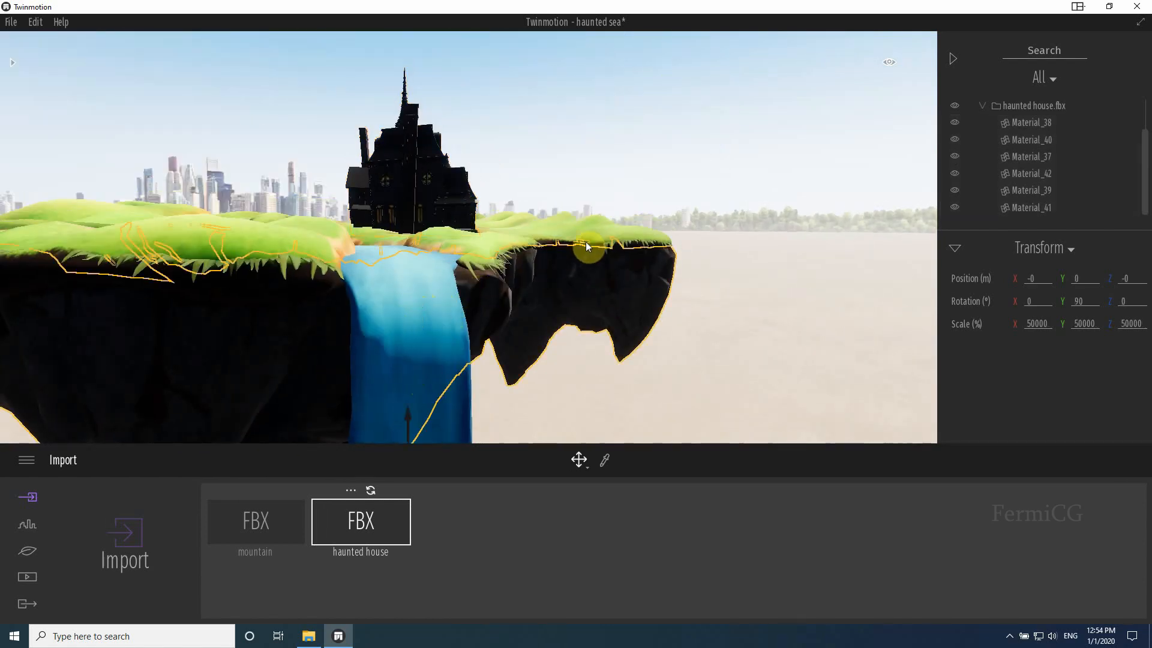
left_click(674, 196)
middle_click_drag(639, 242, 844, 114, "shift")
scroll(684, 124, "up", 1)
scroll(685, 124, "up", 1)
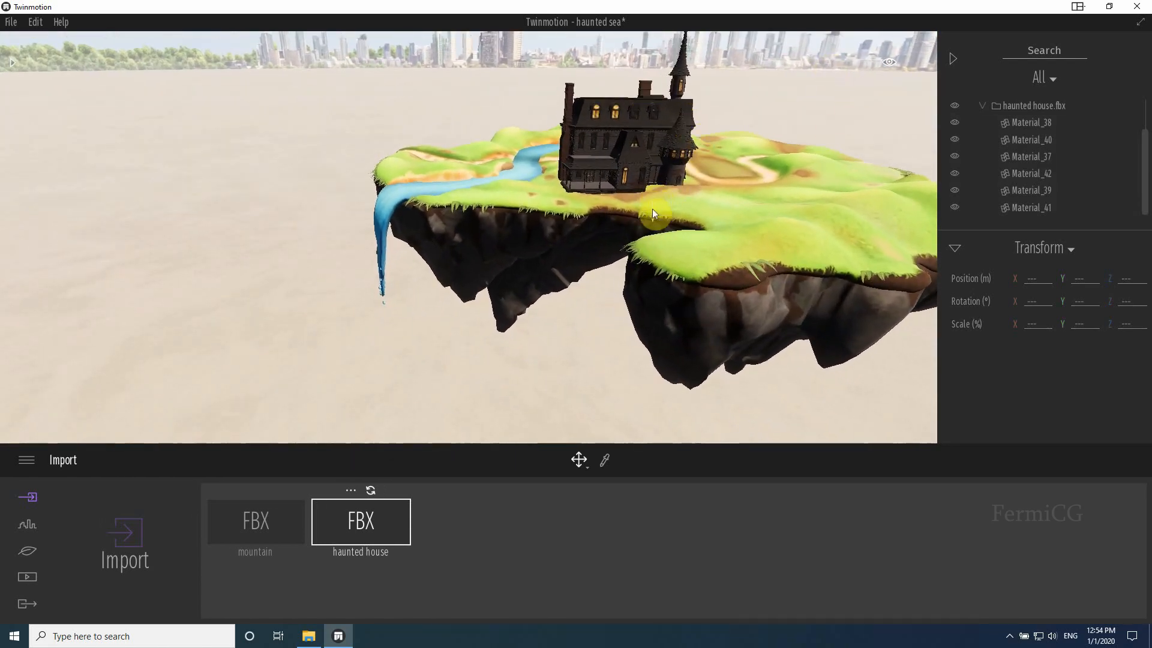
middle_click_drag(652, 209, 635, 231, "shift")
scroll(796, 99, "up", 1)
middle_click_drag(796, 99, 785, 147, "shift")
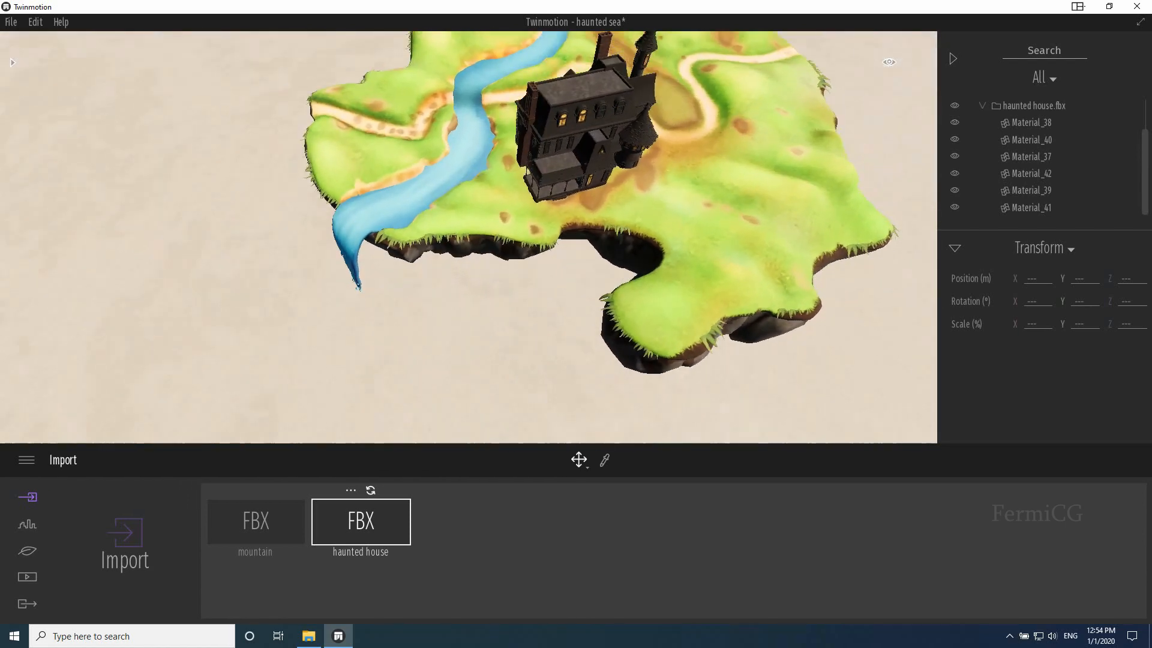
middle_click_drag(630, 354, 630, 287, "shift")
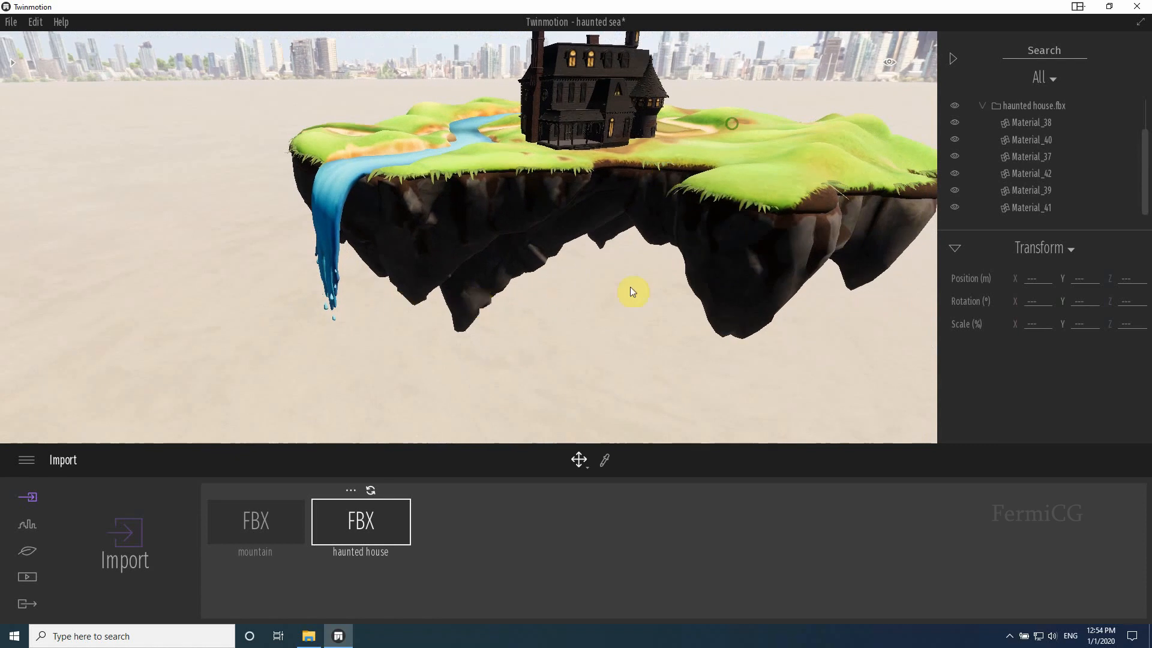
Step: Set the scene's urban context background picture to None
left_click(25, 526)
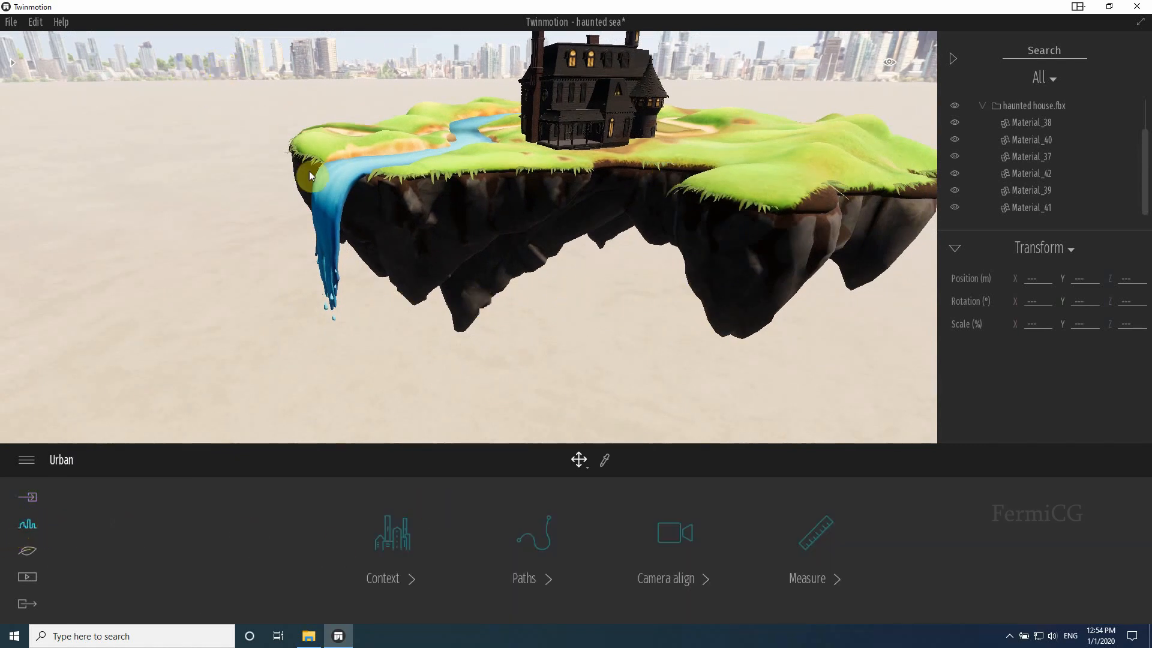
left_click(401, 542)
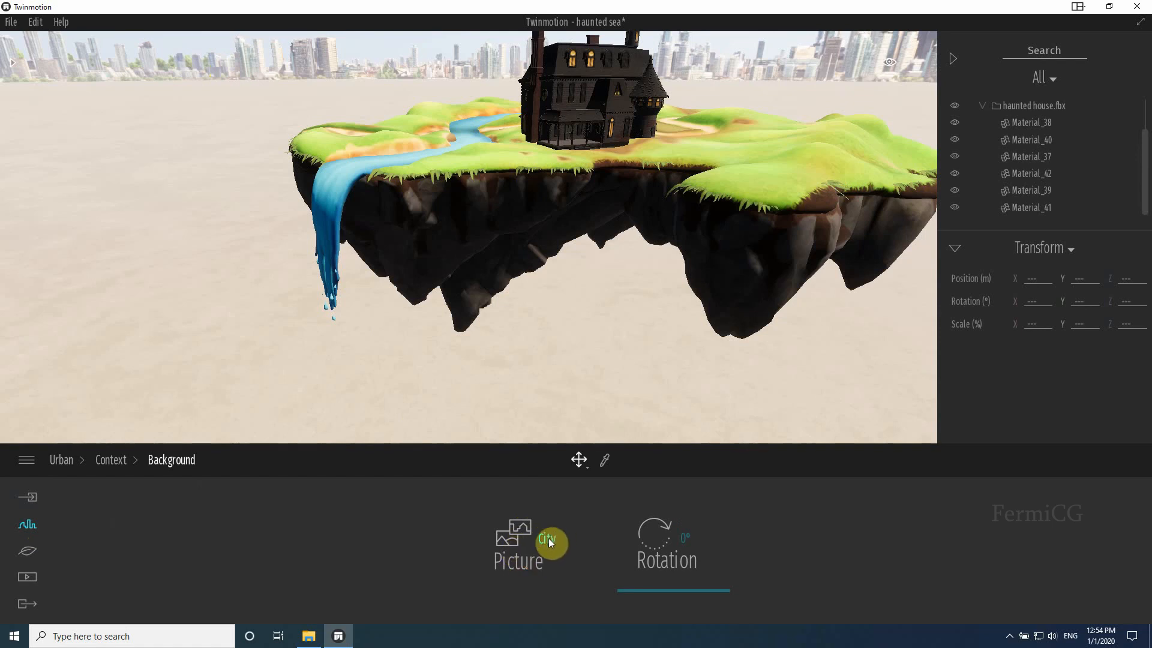
left_click(546, 539)
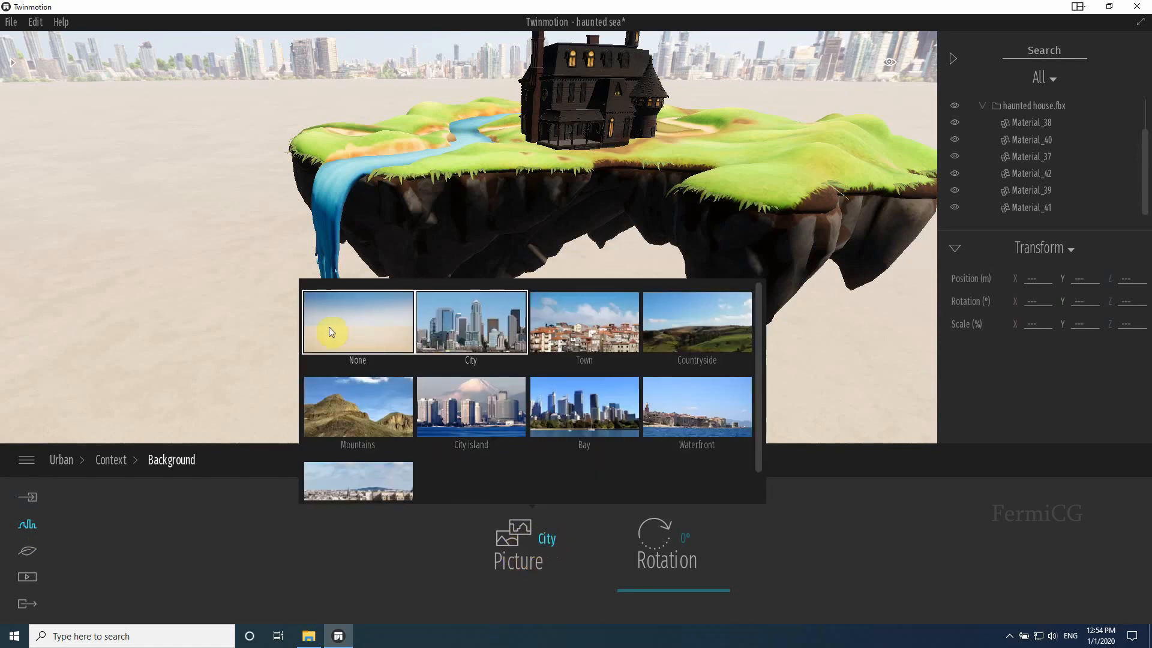
left_click(379, 331)
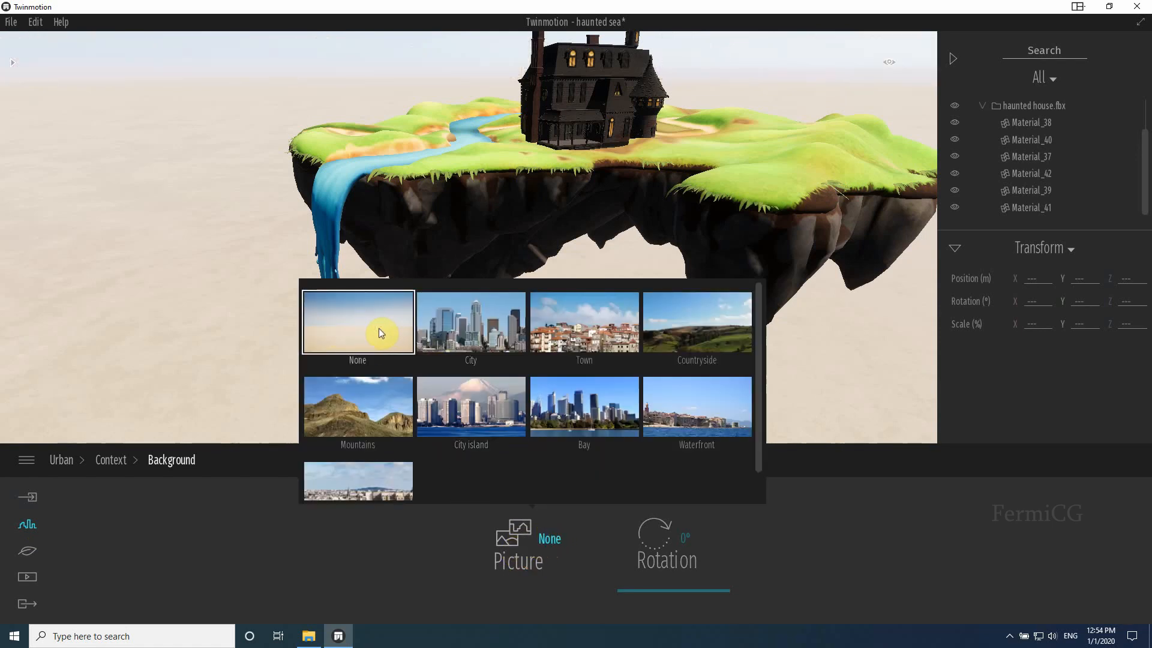
Step: Preview the Countryside, Mountains and Waterfront background pictures, and restore None
left_click(691, 326)
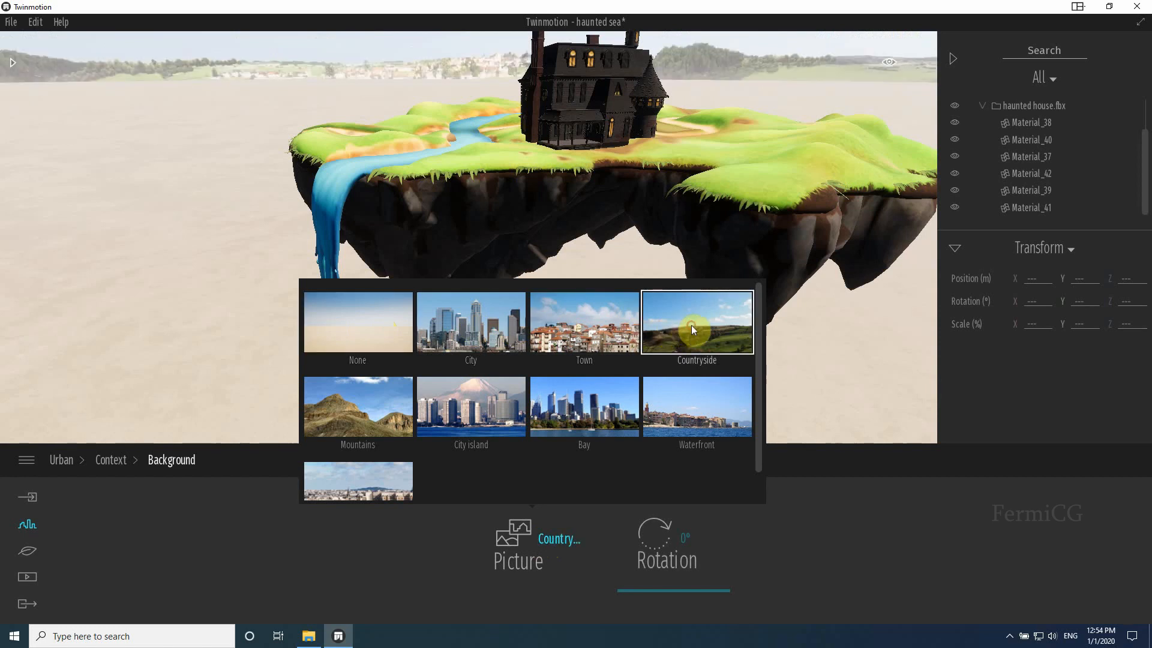
left_click(325, 405)
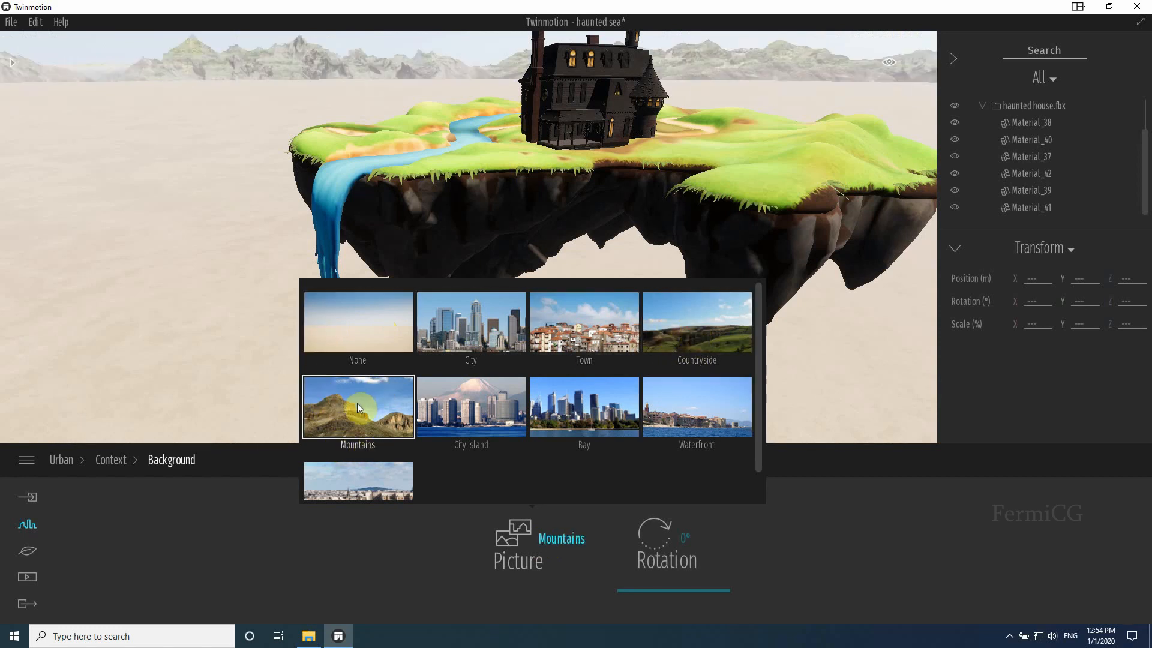
left_click(696, 407)
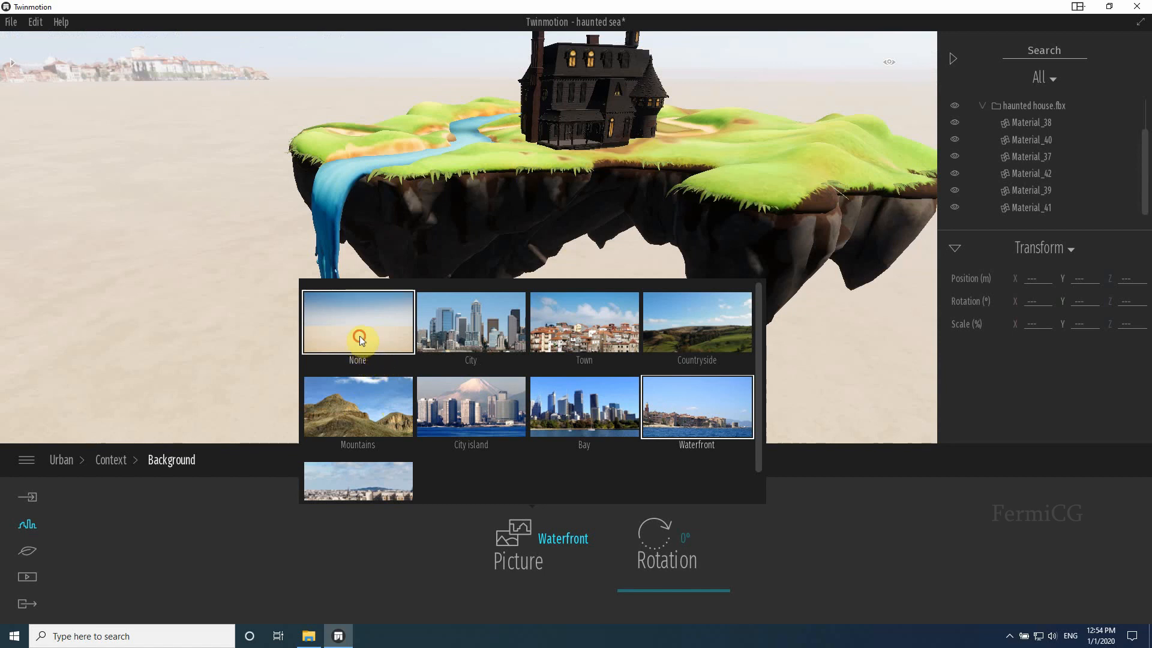
left_click(360, 339)
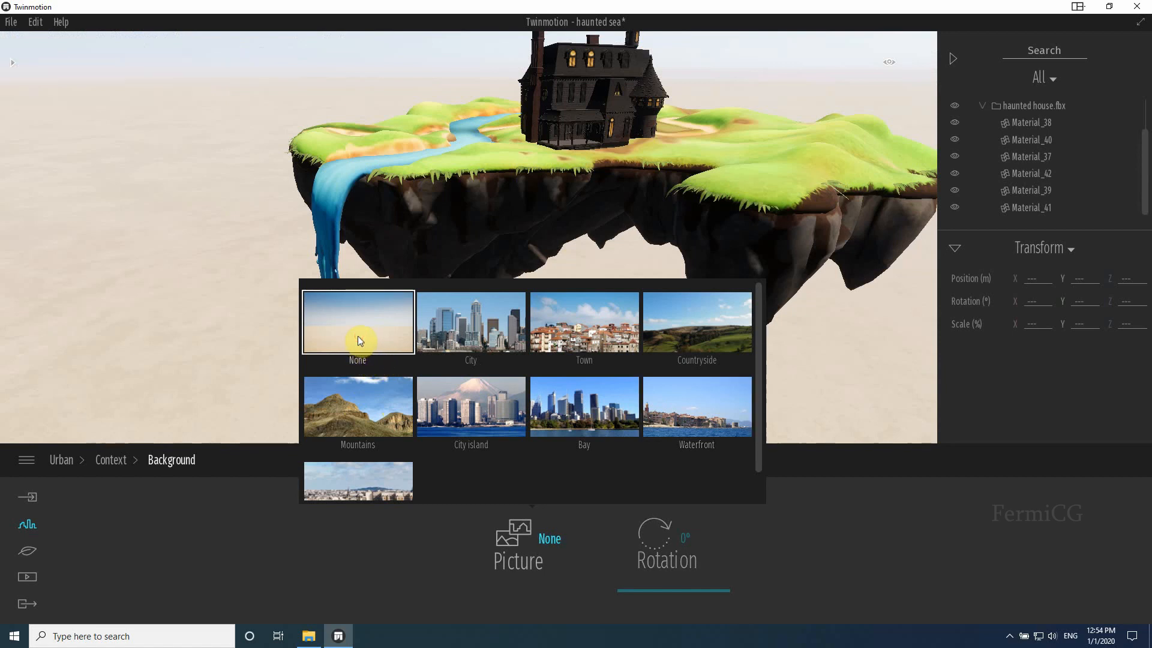
Step: Enable the ocean in the nature settings
left_click(26, 553)
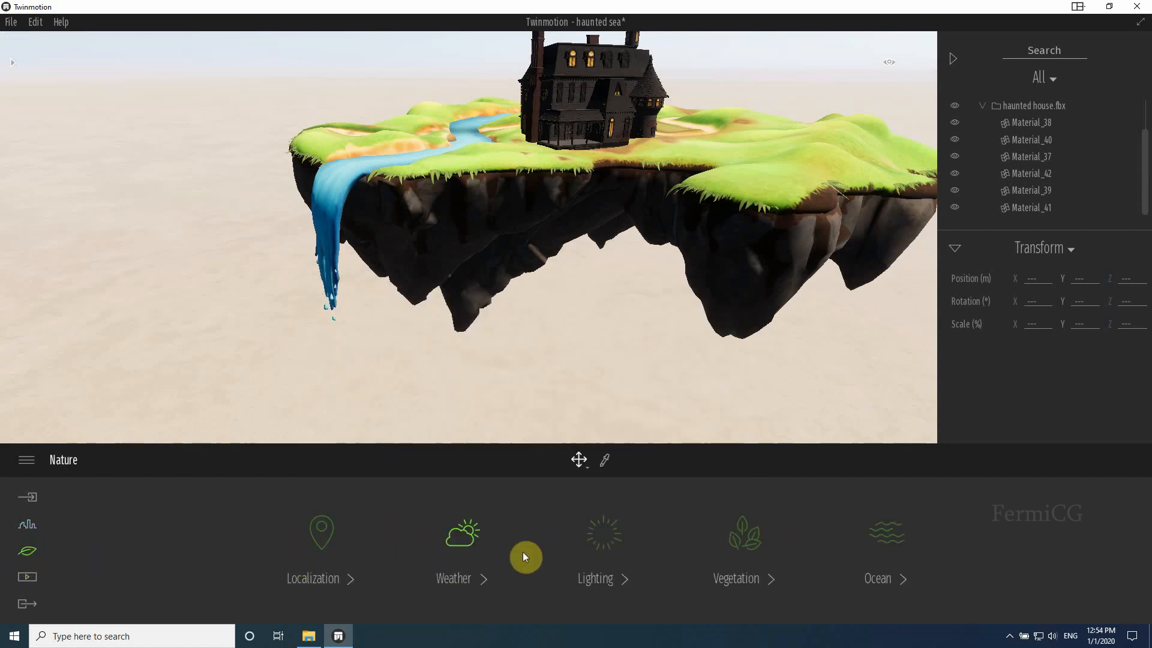
left_click(883, 542)
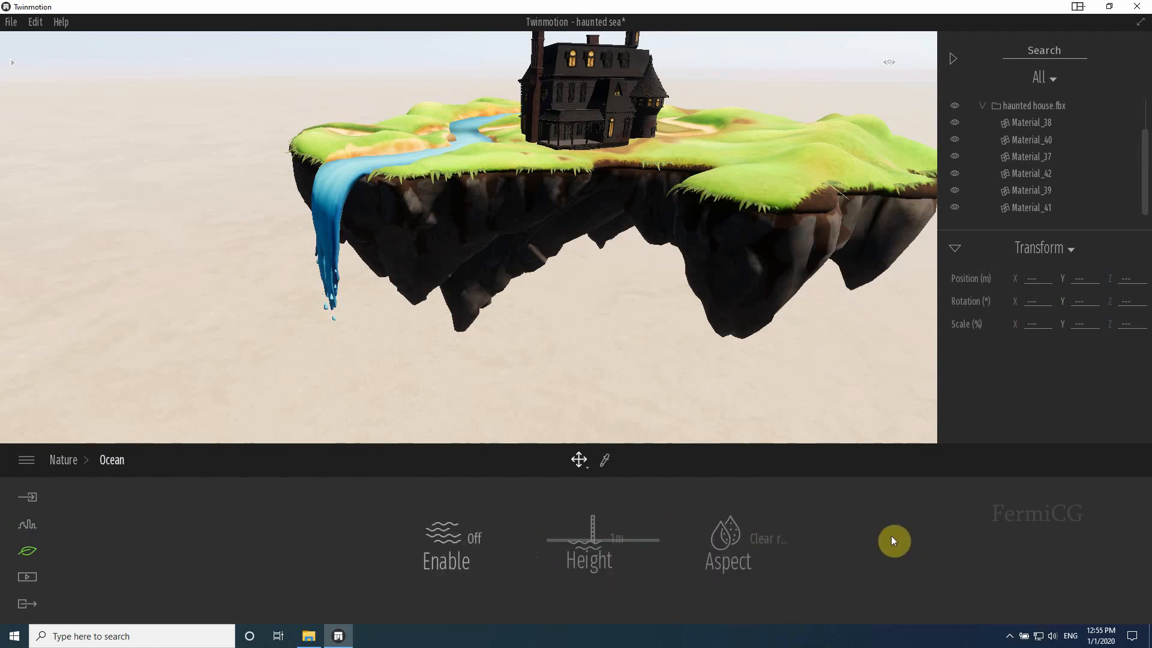
left_click(452, 543)
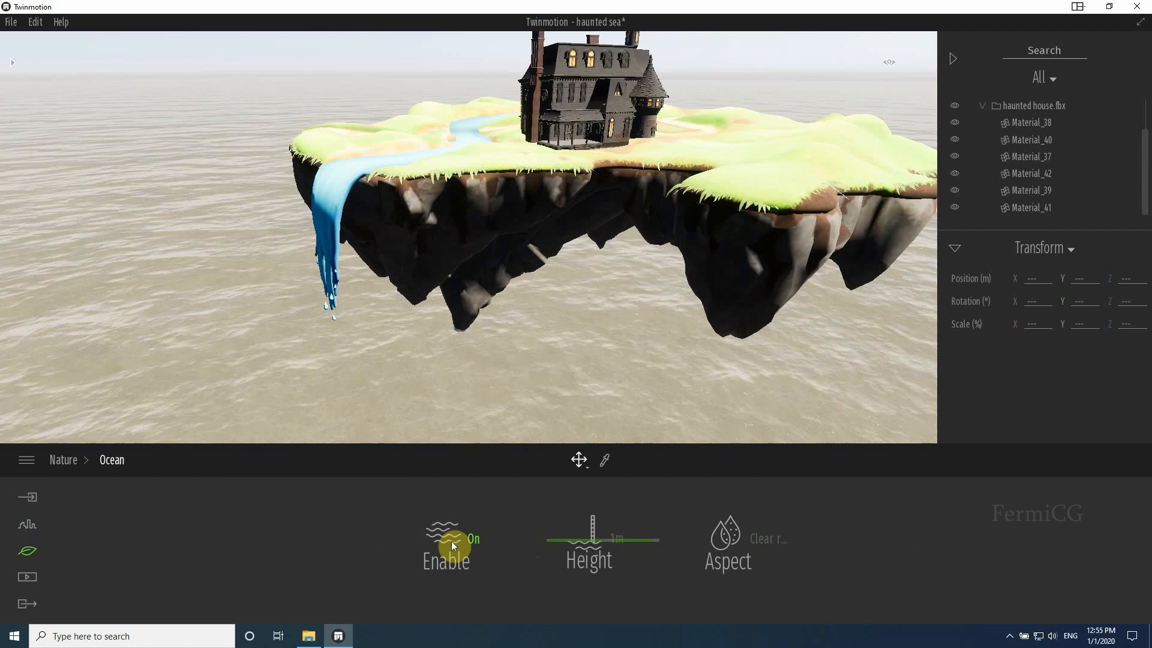
Step: Raise the ocean height to 20 m so the water covers the lower rocks of the island
scroll(577, 257, "down", 4)
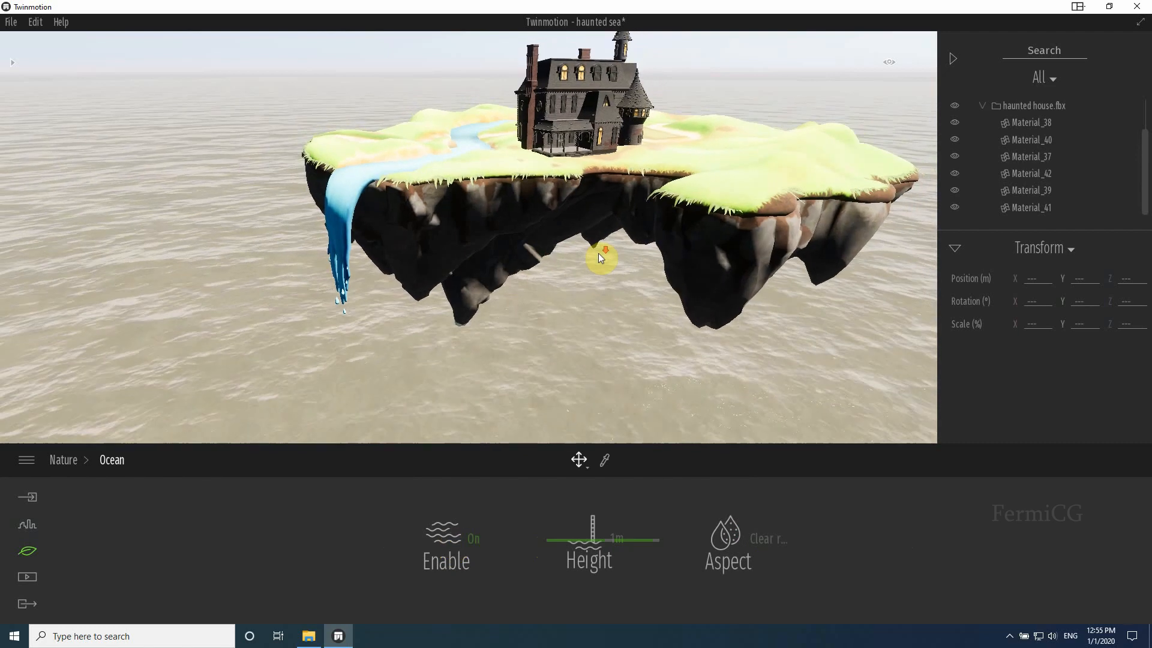
left_click(631, 538)
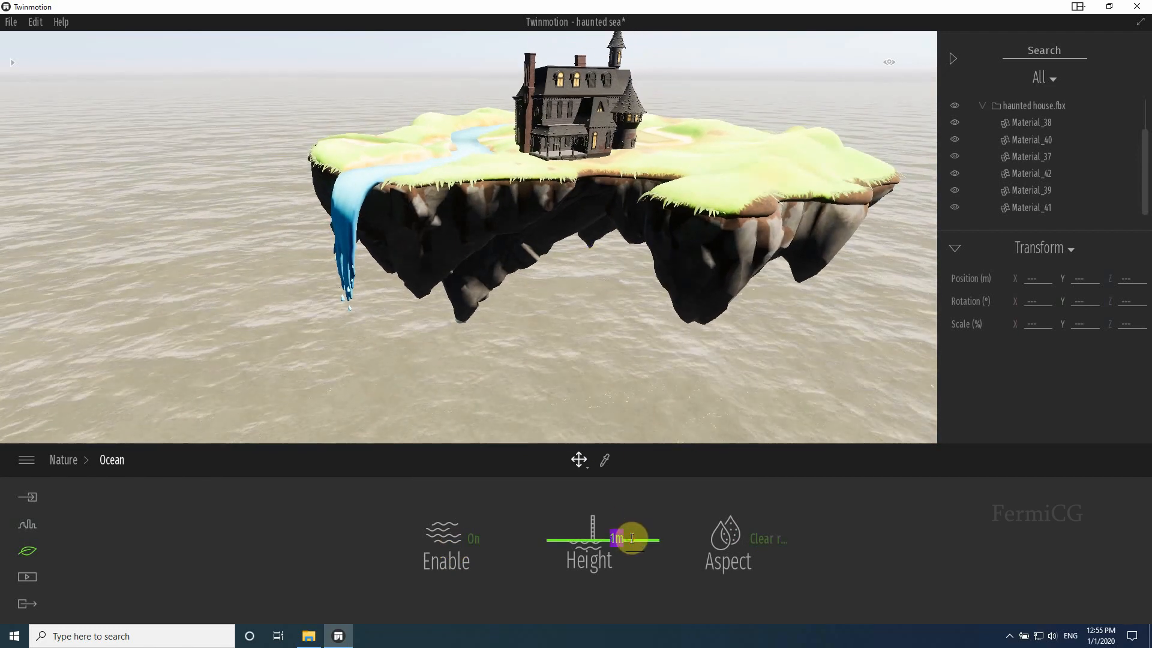
left_click_drag(630, 538, 564, 530)
middle_click_drag(696, 293, 618, 336)
right_click_drag(418, 276, 473, 255)
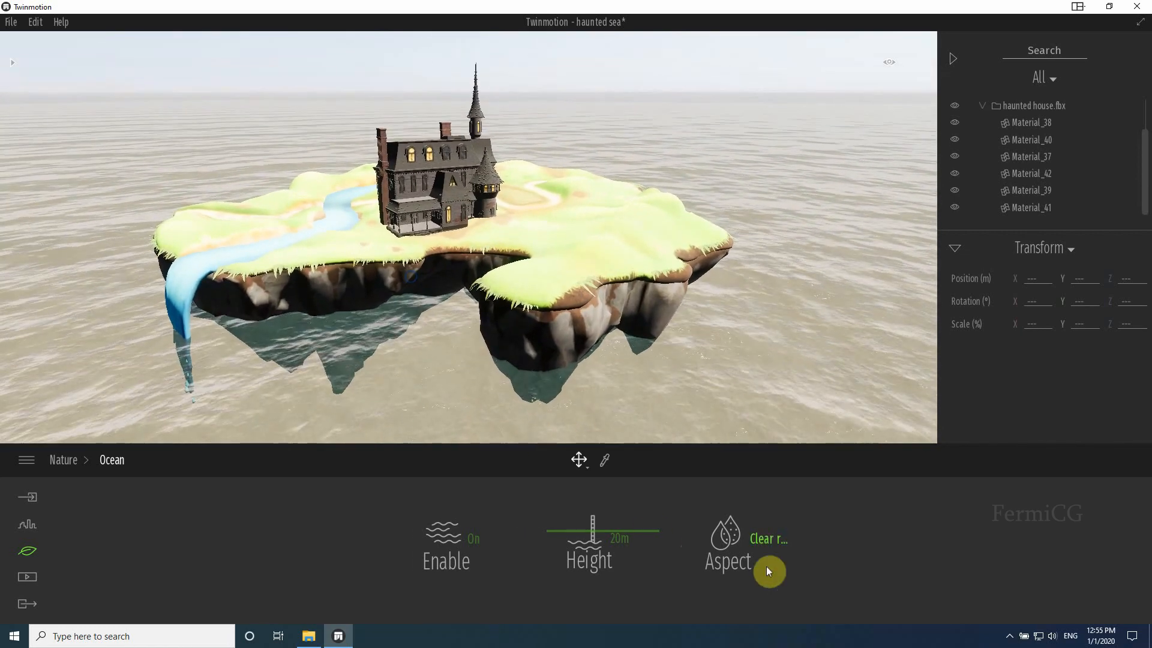
Step: Try the Atlantic ocean, Large river, Tropical sea, Muddy river and Rapids river aspects on the ocean
left_click(774, 531)
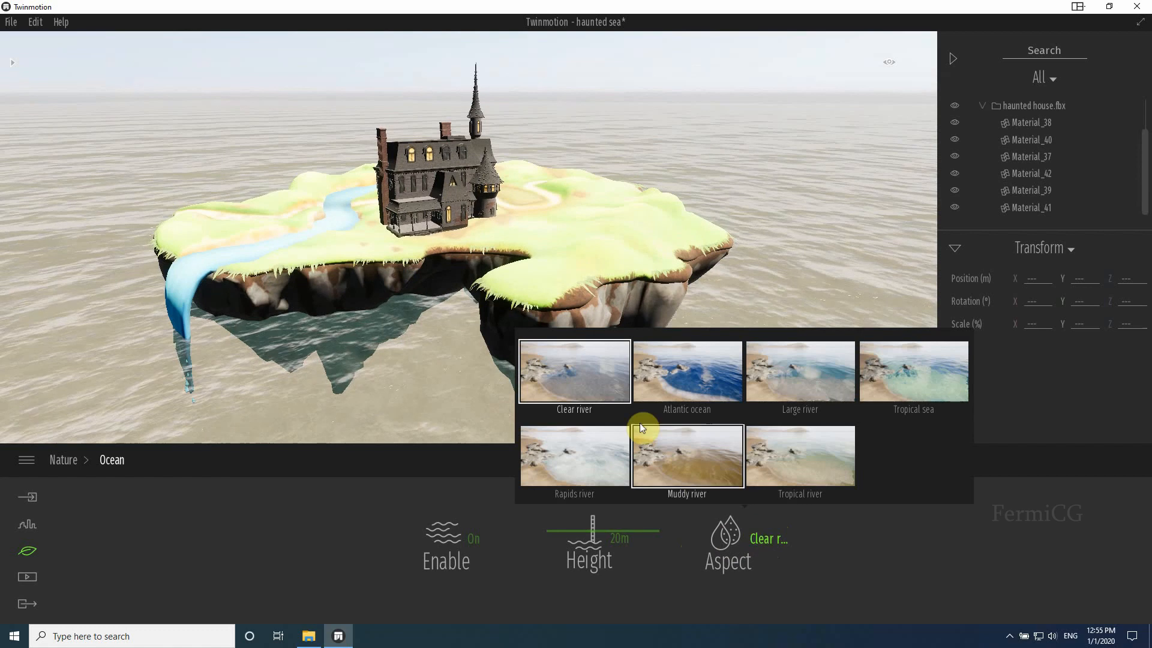
left_click(692, 374)
left_click(823, 372)
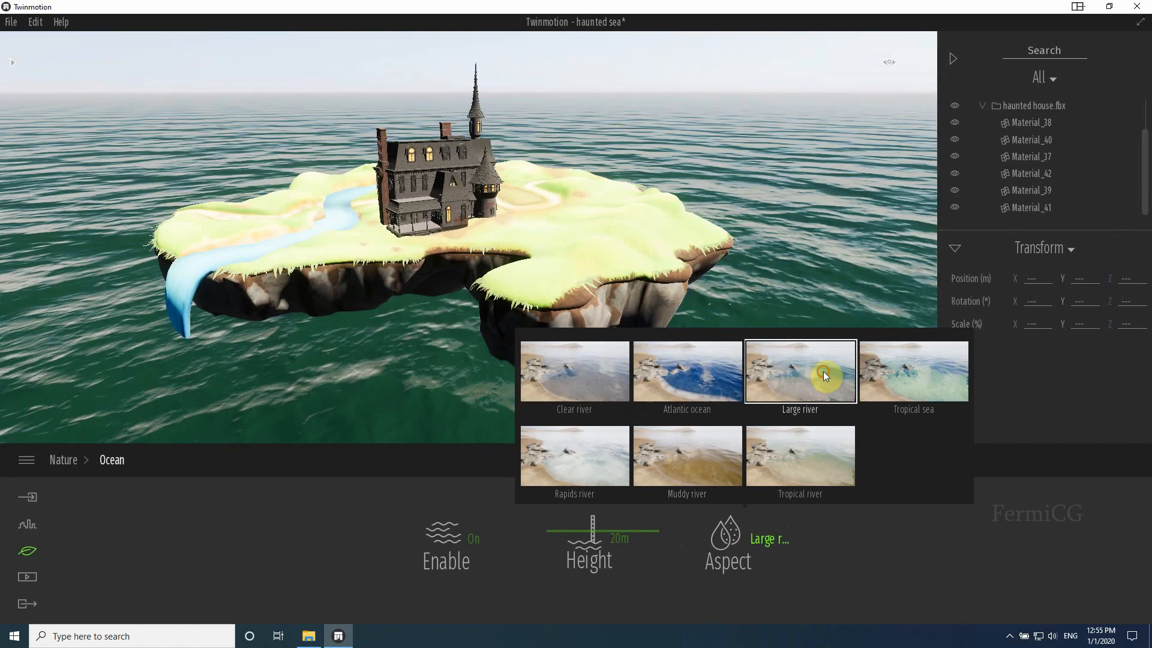
left_click(891, 370)
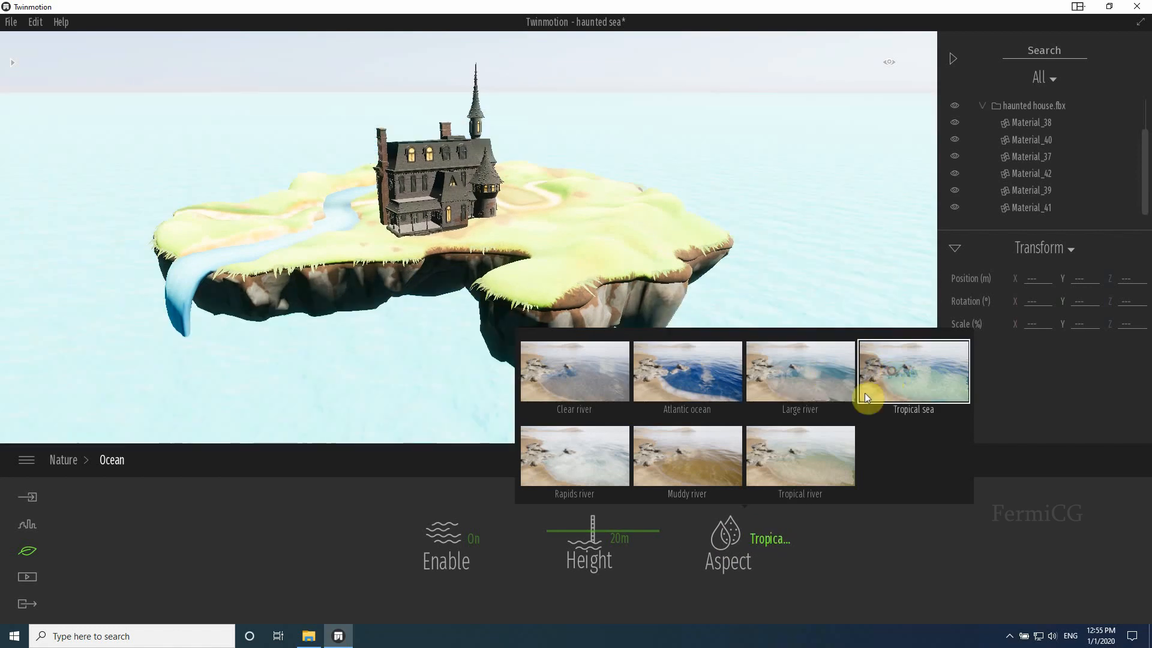
left_click(794, 442)
left_click(707, 461)
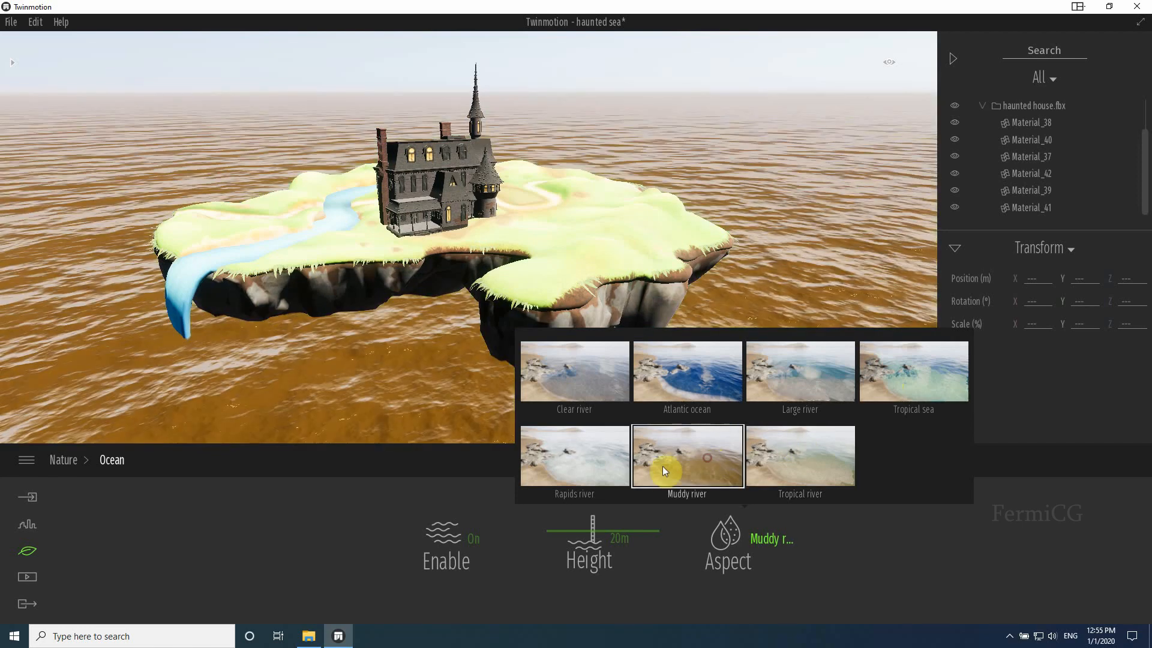
left_click(588, 465)
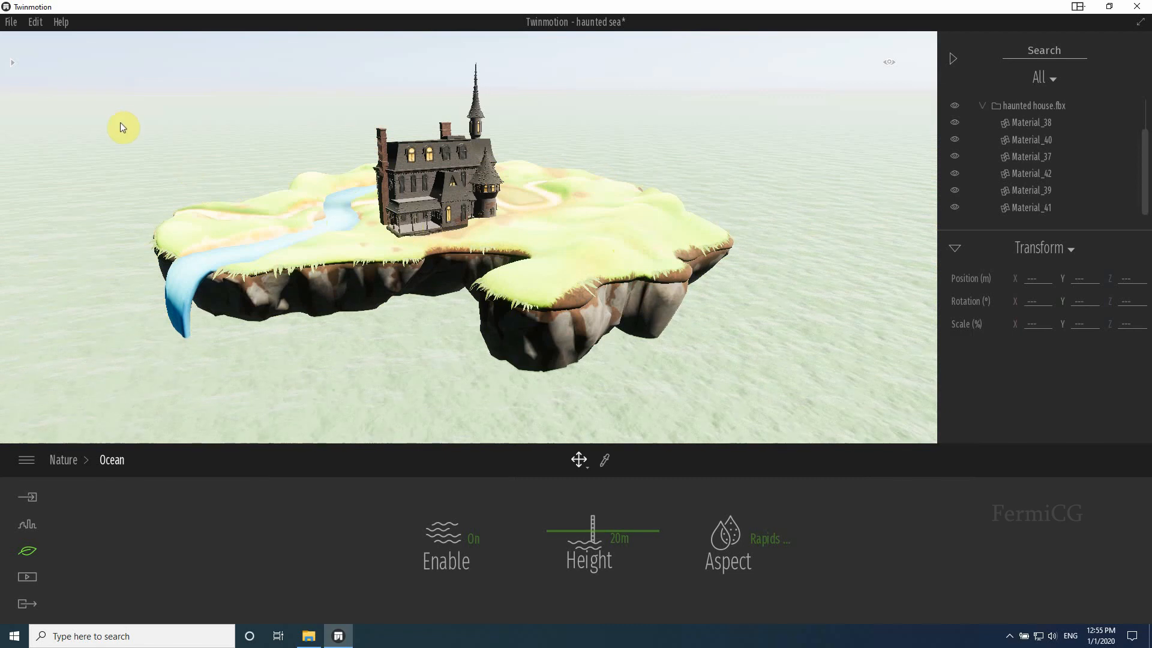
Step: Set the rendering quality to Ultra in the preferences and collapse the asset library
left_click(10, 69)
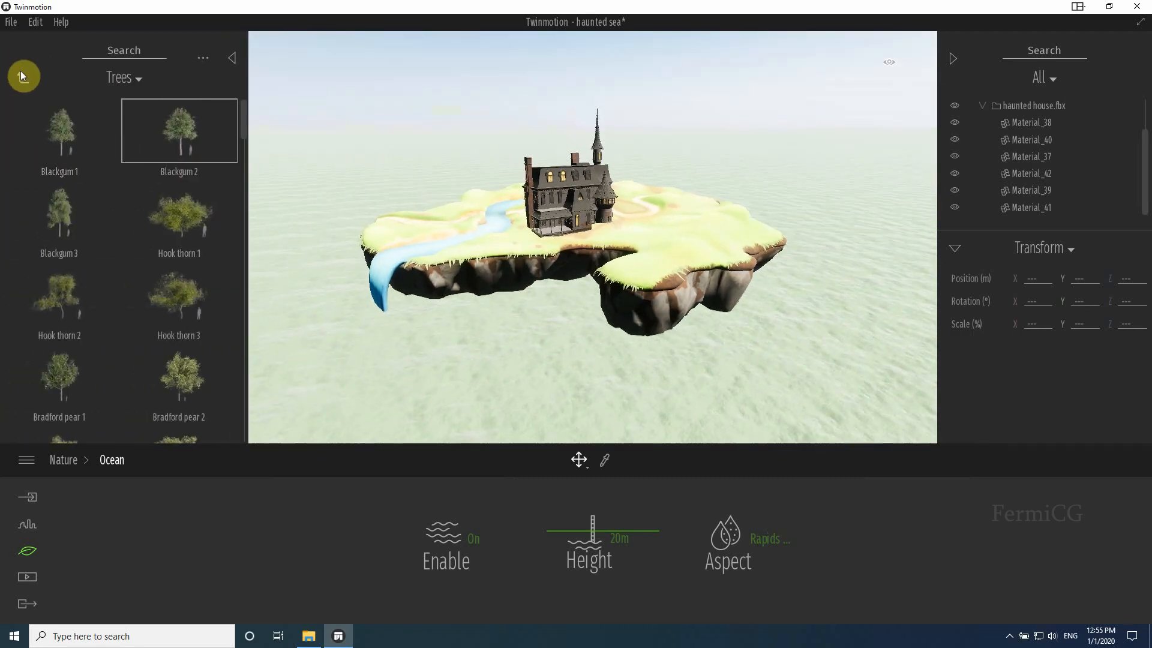
left_click(25, 463)
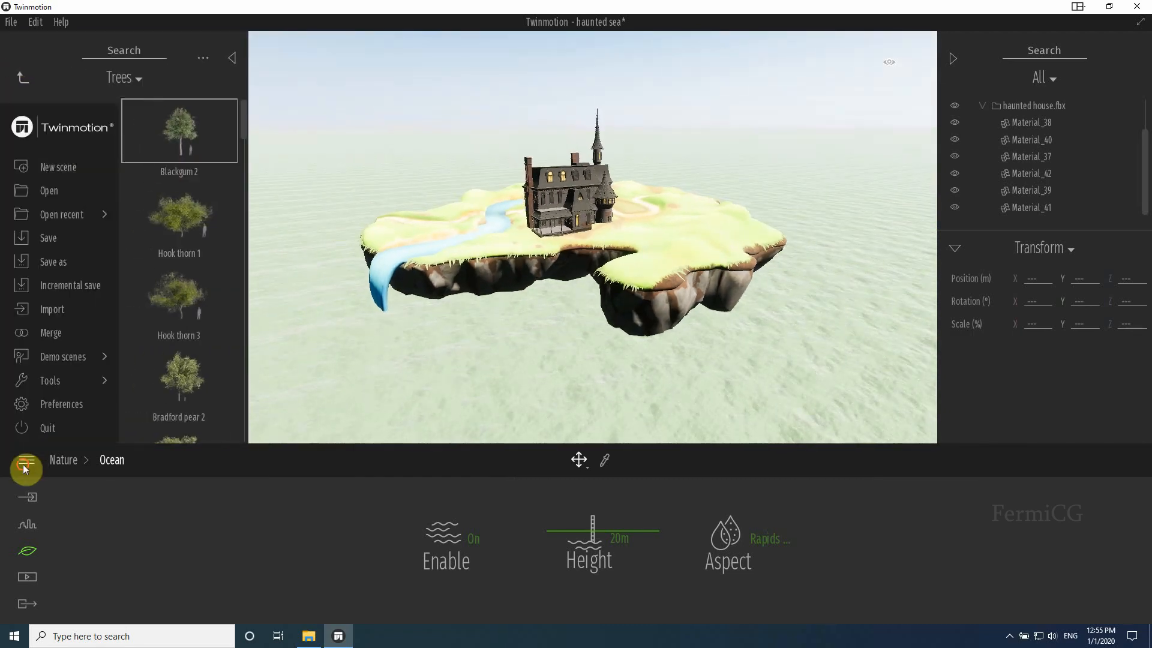
left_click(62, 402)
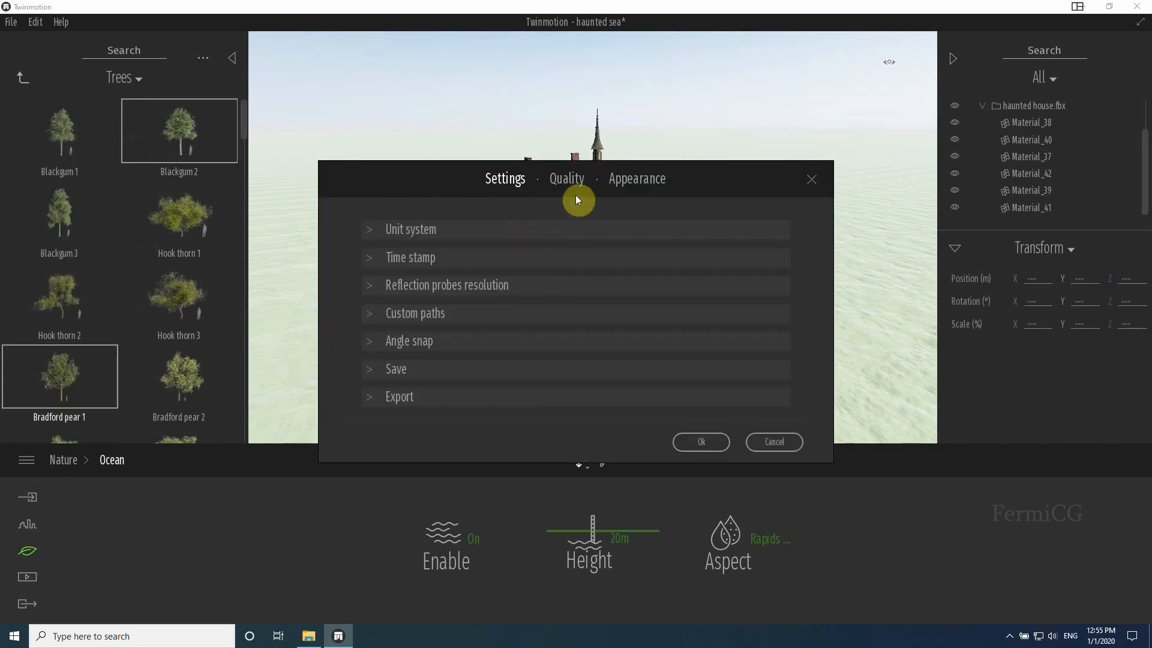
left_click(567, 179)
left_click(718, 345)
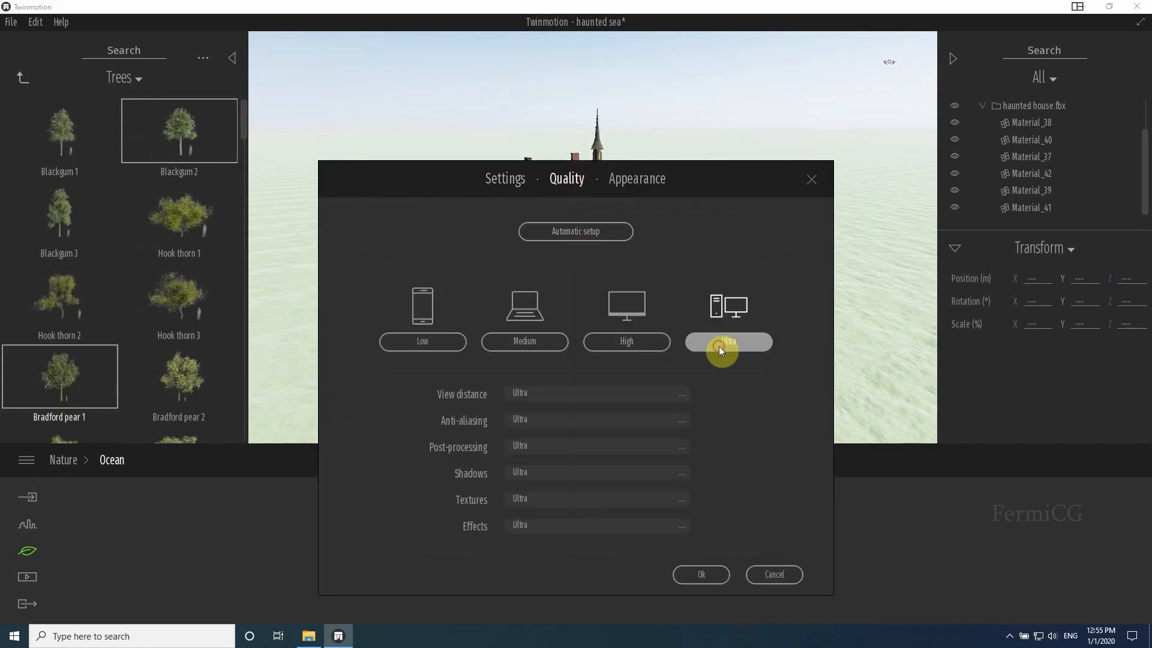
left_click(703, 574)
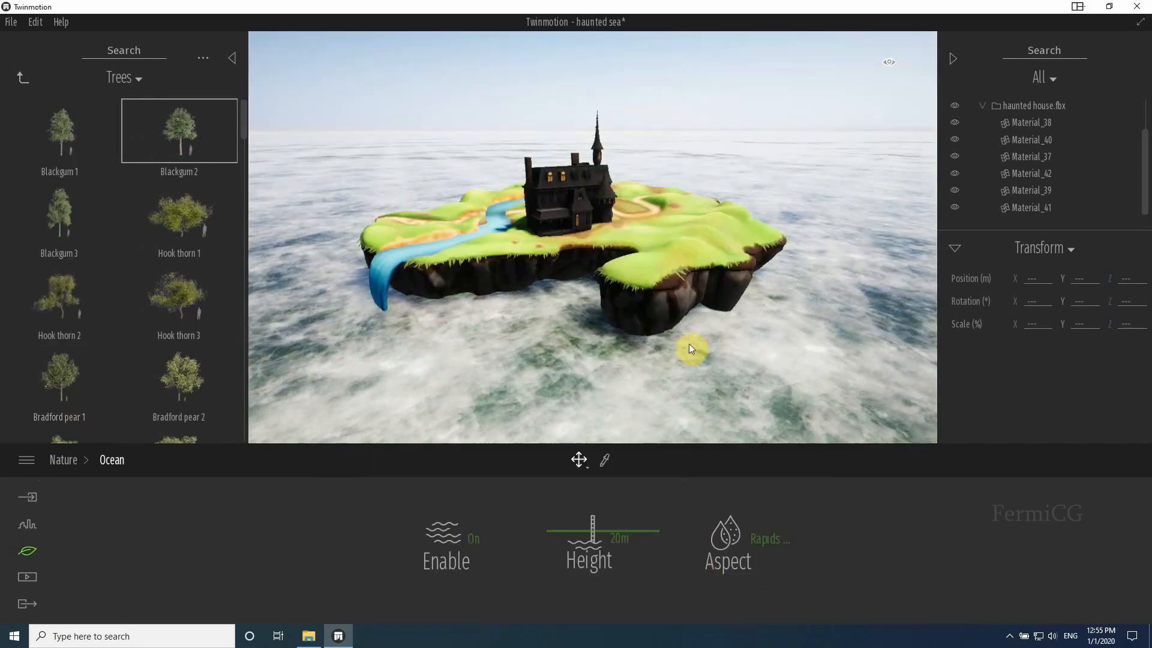
left_click(234, 58)
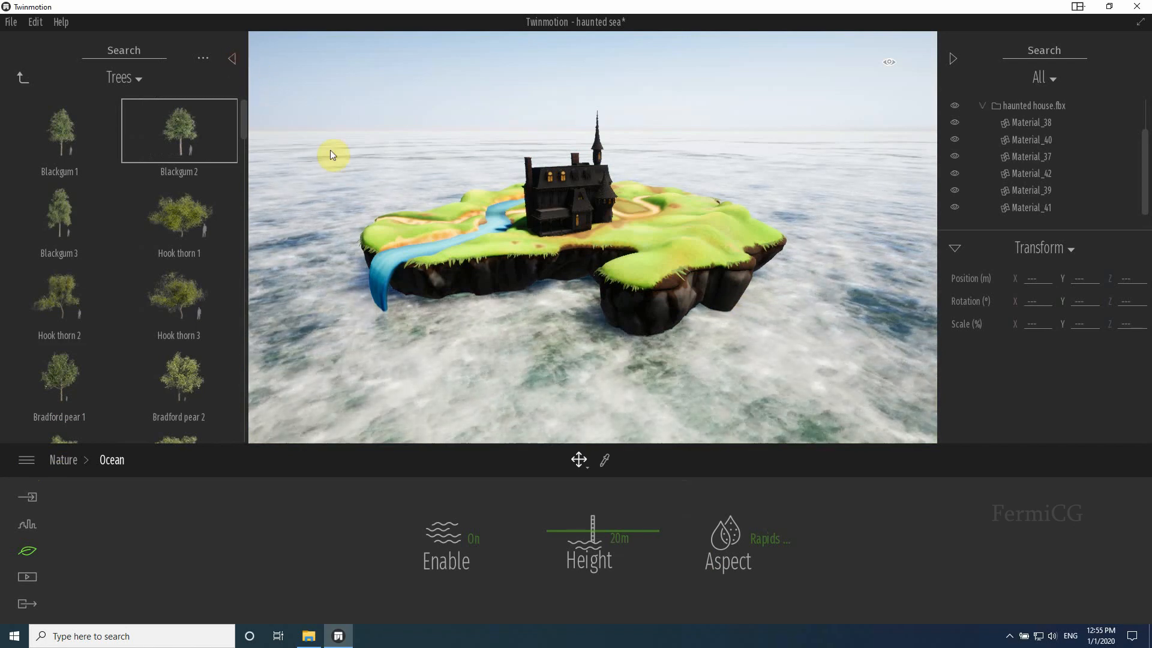
Step: Compare the Atlantic ocean and Large river water aspects, and set the ocean to Tropical sea
left_click_drag(567, 306, 639, 310)
middle_click_drag(411, 328, 494, 293)
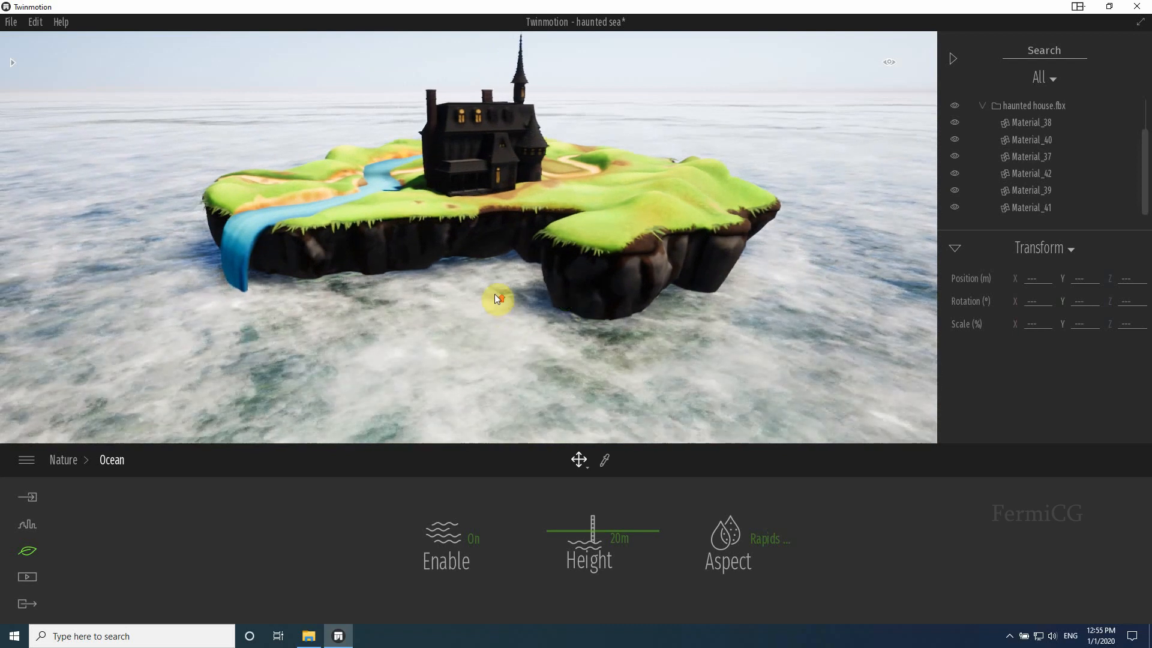
scroll(561, 217, "up", 1)
scroll(563, 216, "up", 2)
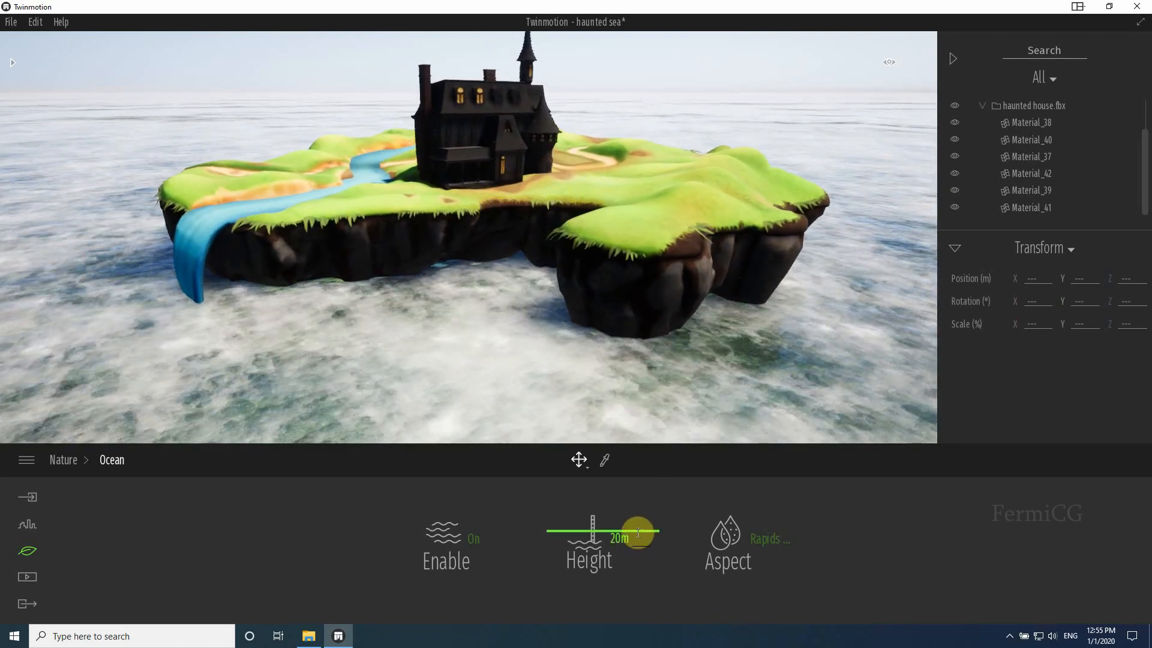
left_click(762, 536)
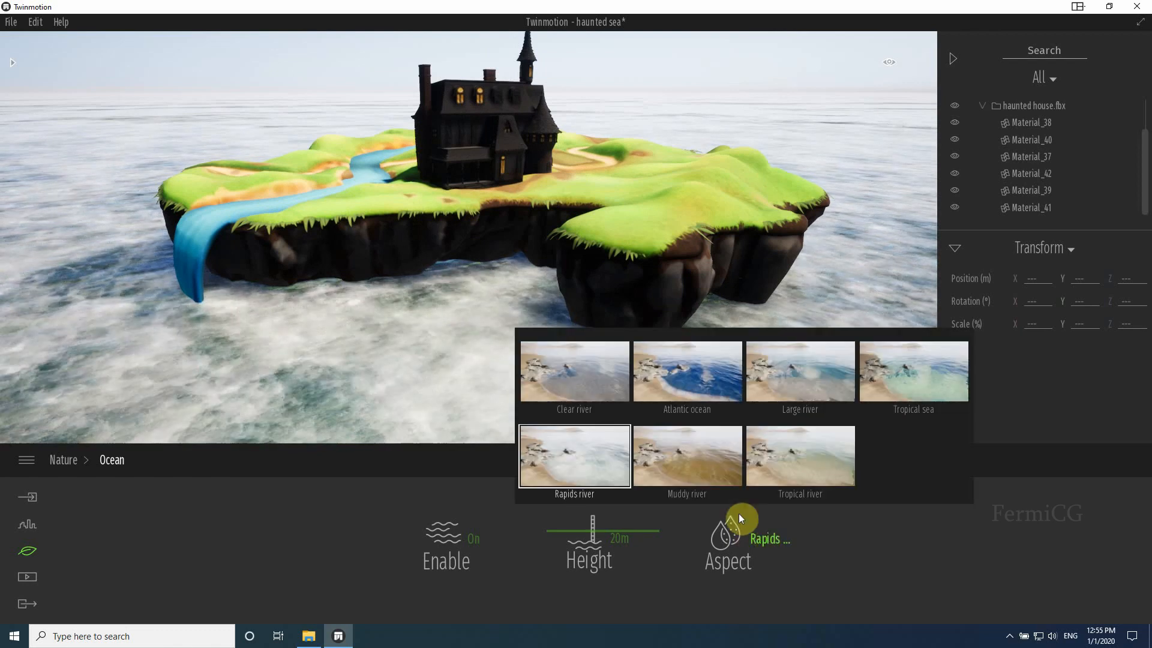
left_click(585, 387)
left_click(689, 381)
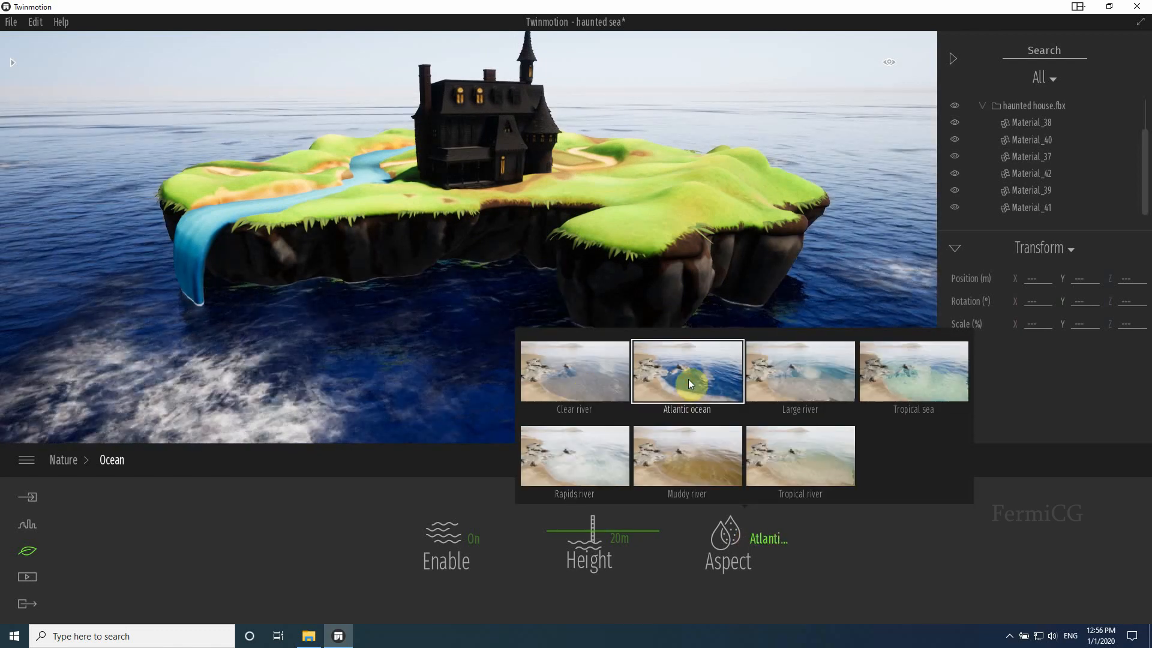
left_click(663, 369)
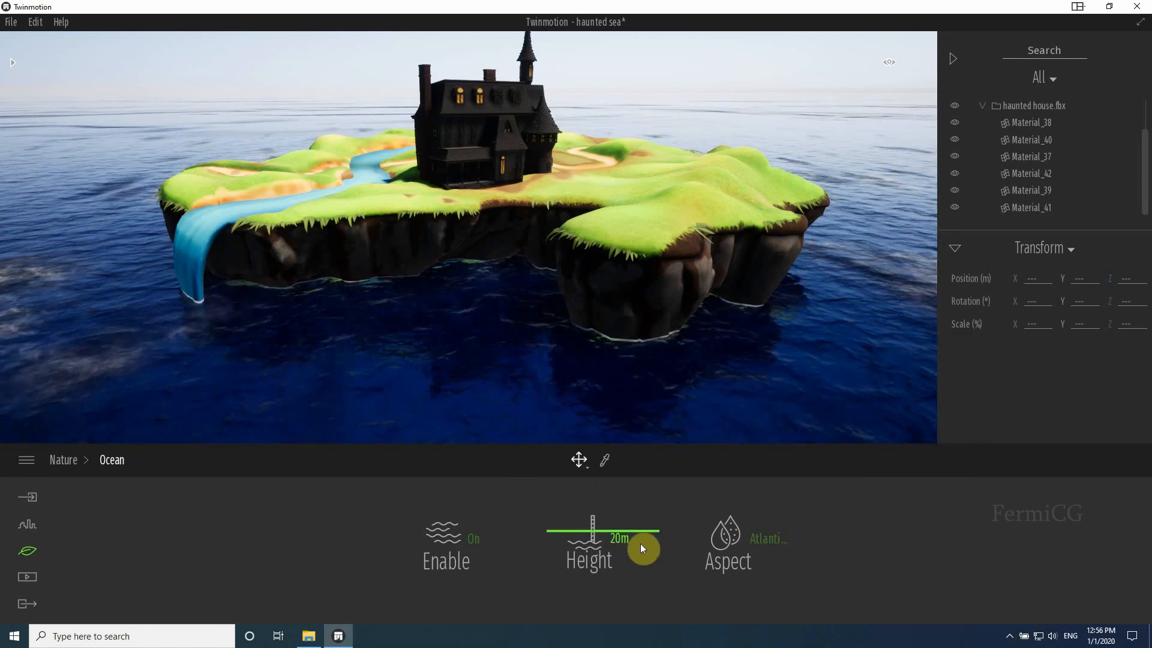
left_click(759, 537)
left_click(818, 380)
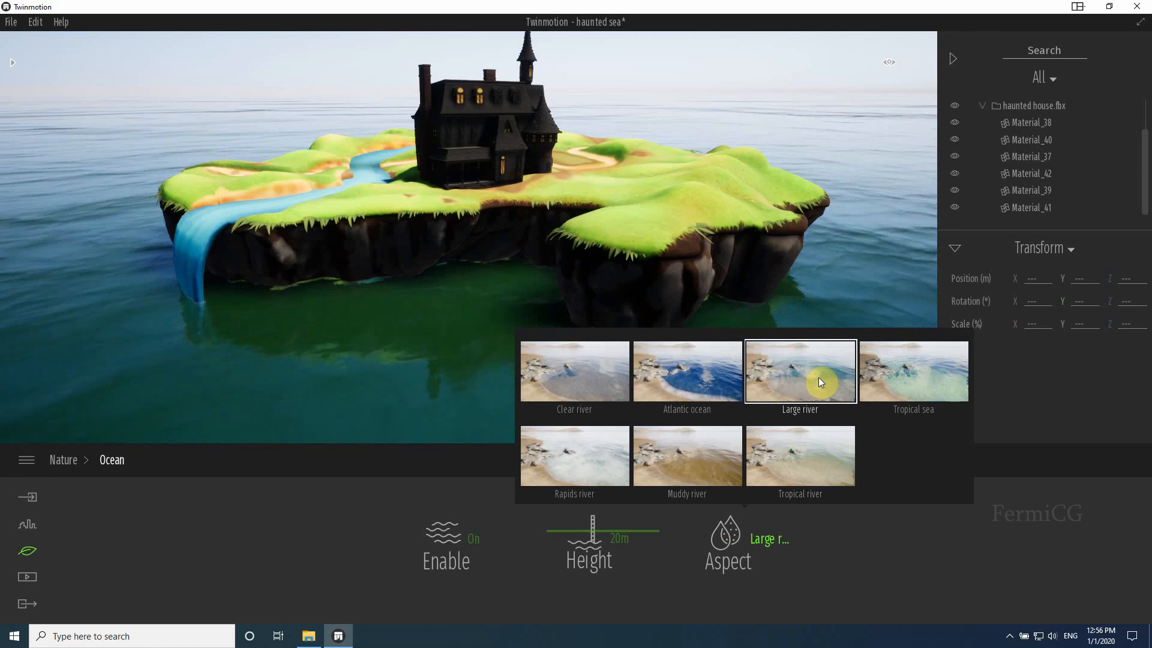
left_click(893, 376)
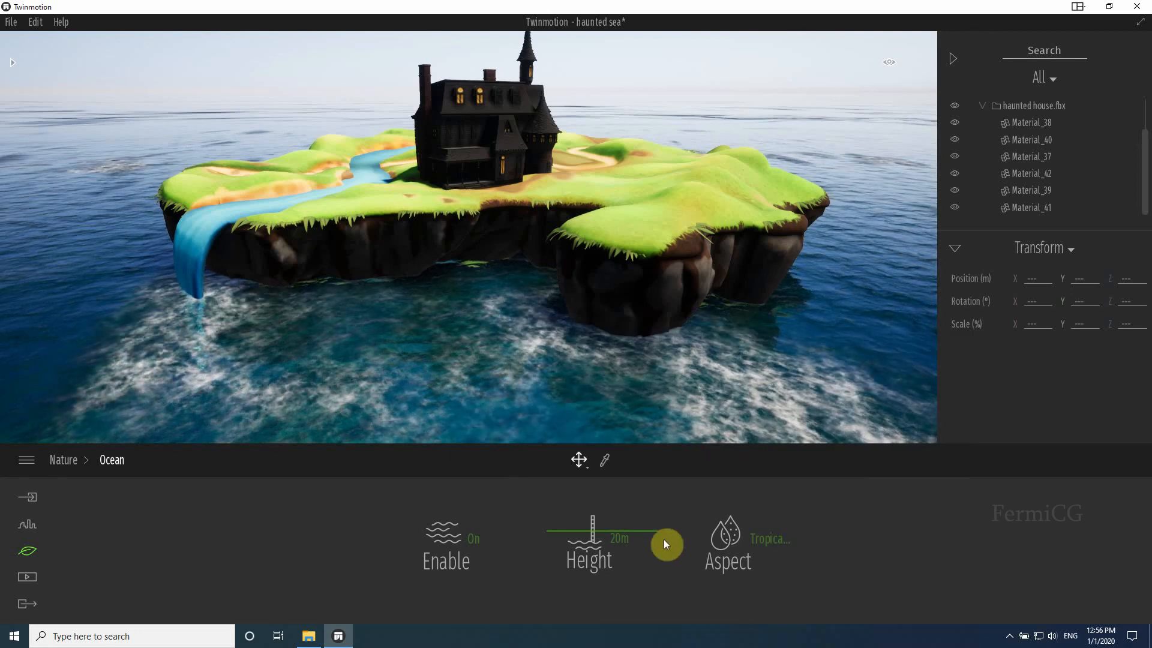
left_click(763, 538)
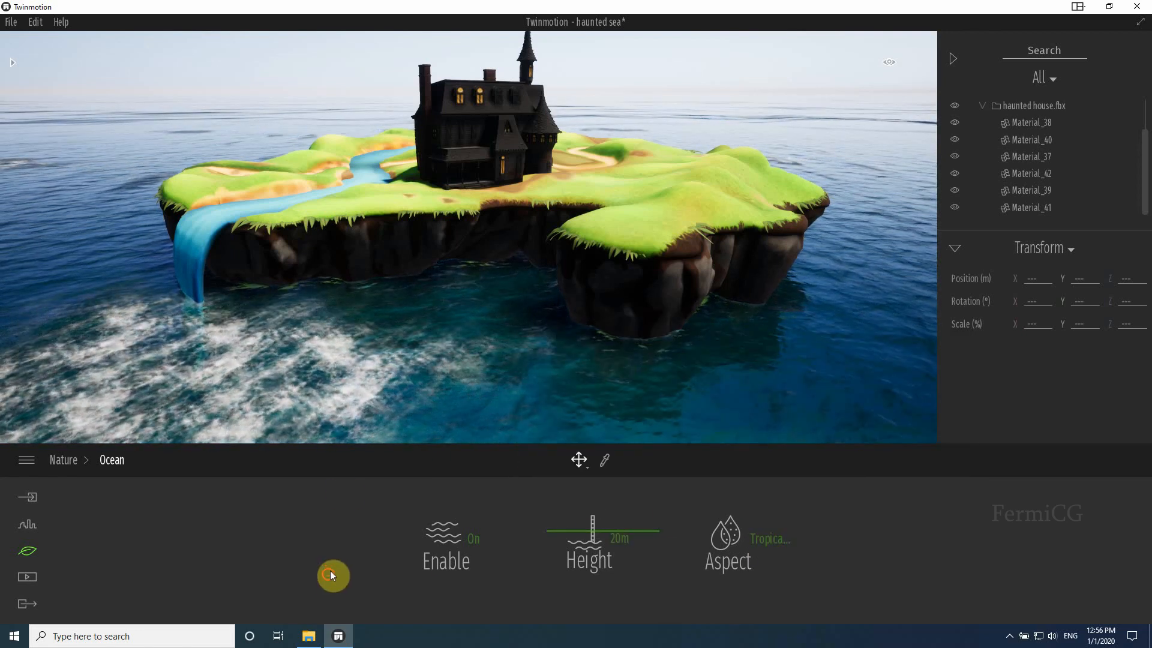
Step: Sample the haunted house's roof material with the Material picker
middle_click_drag(508, 220, 747, 138)
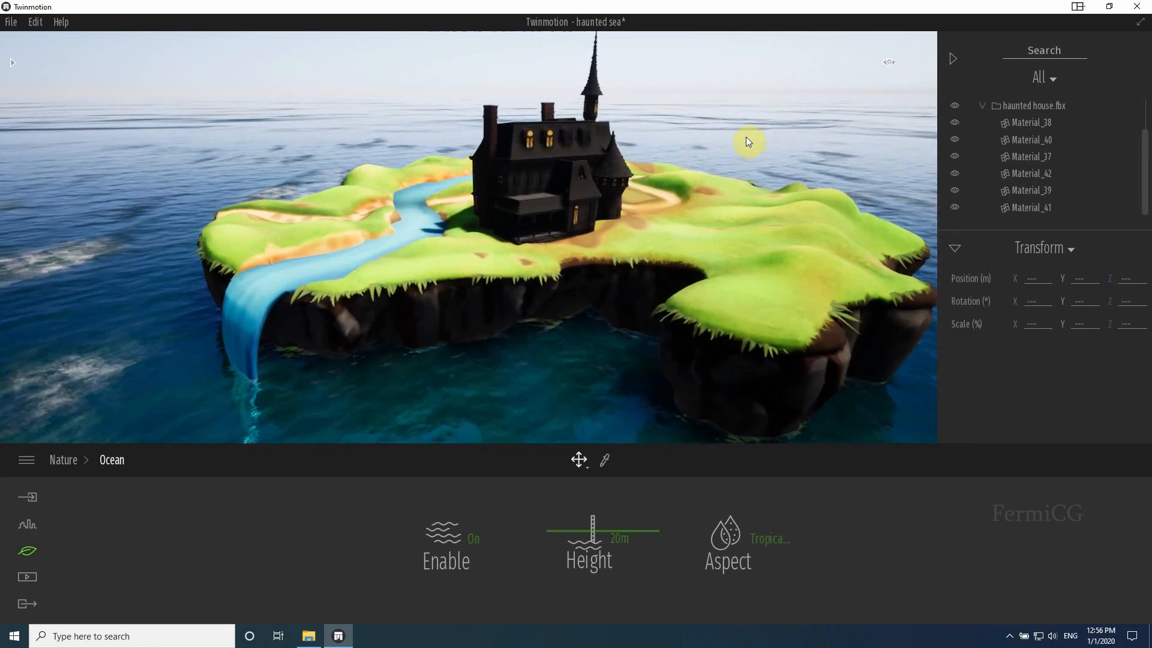
middle_click_drag(697, 171, 358, 292)
mouse_move(559, 203)
middle_mouse_down()
mouse_move(565, 192)
mouse_move(553, 222)
middle_mouse_up()
scroll(557, 222, "up", 5)
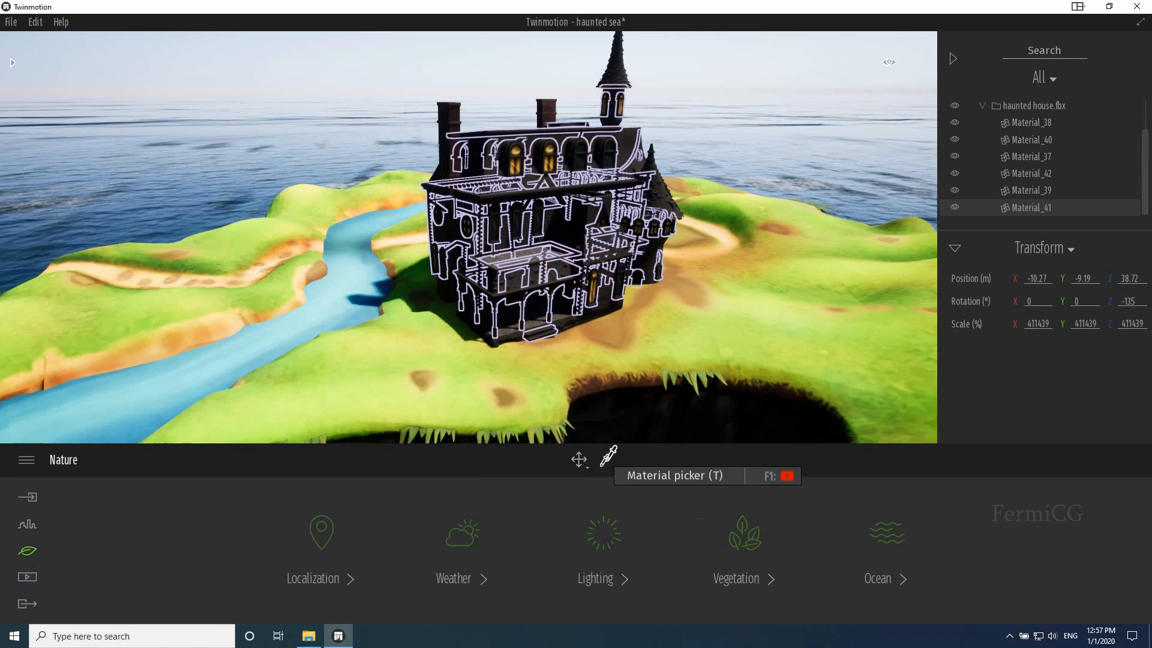
left_click(607, 457)
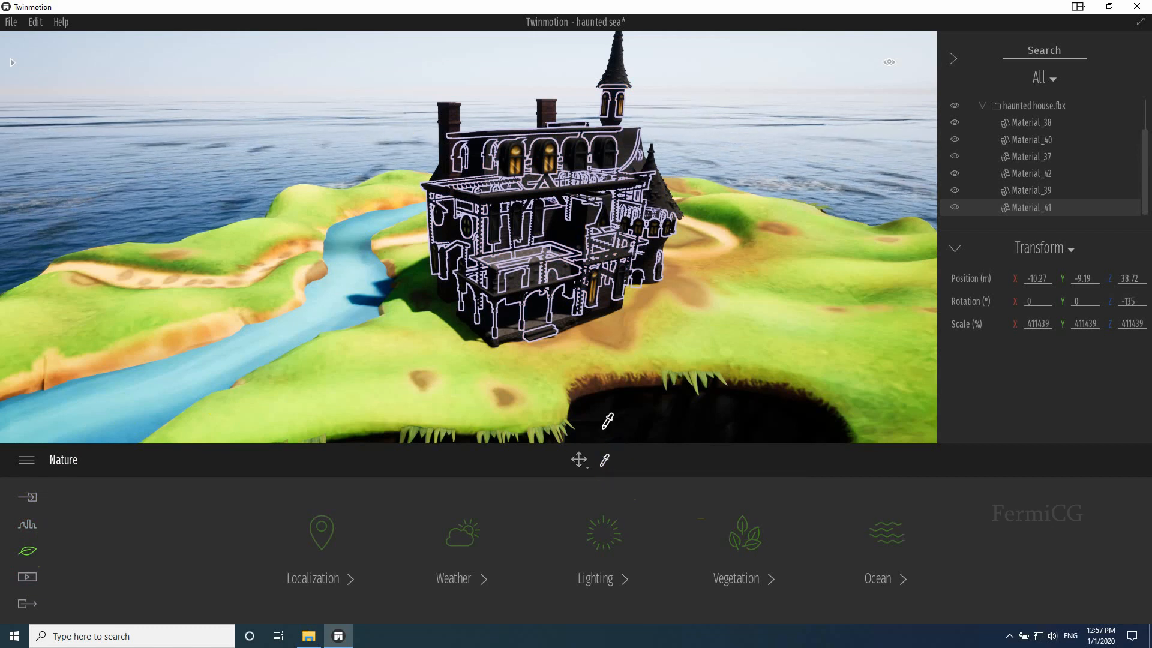
left_click(562, 135)
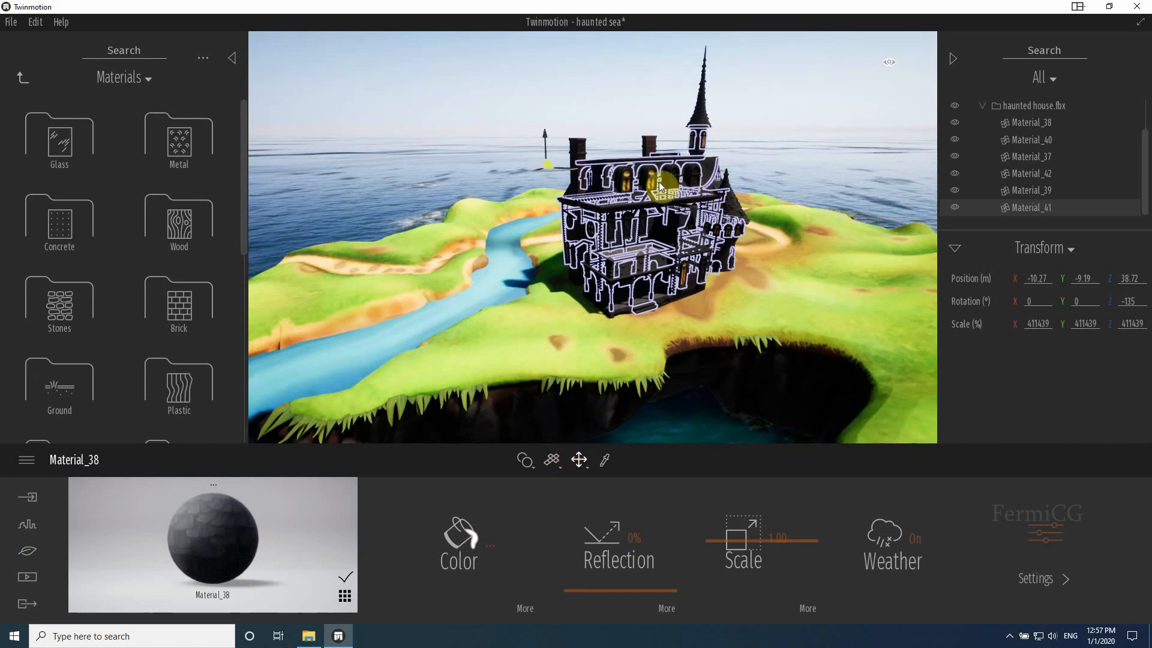
Step: Set the material assignment mode to Apply to object, and dismiss the color picker without choosing a color
left_click(534, 470)
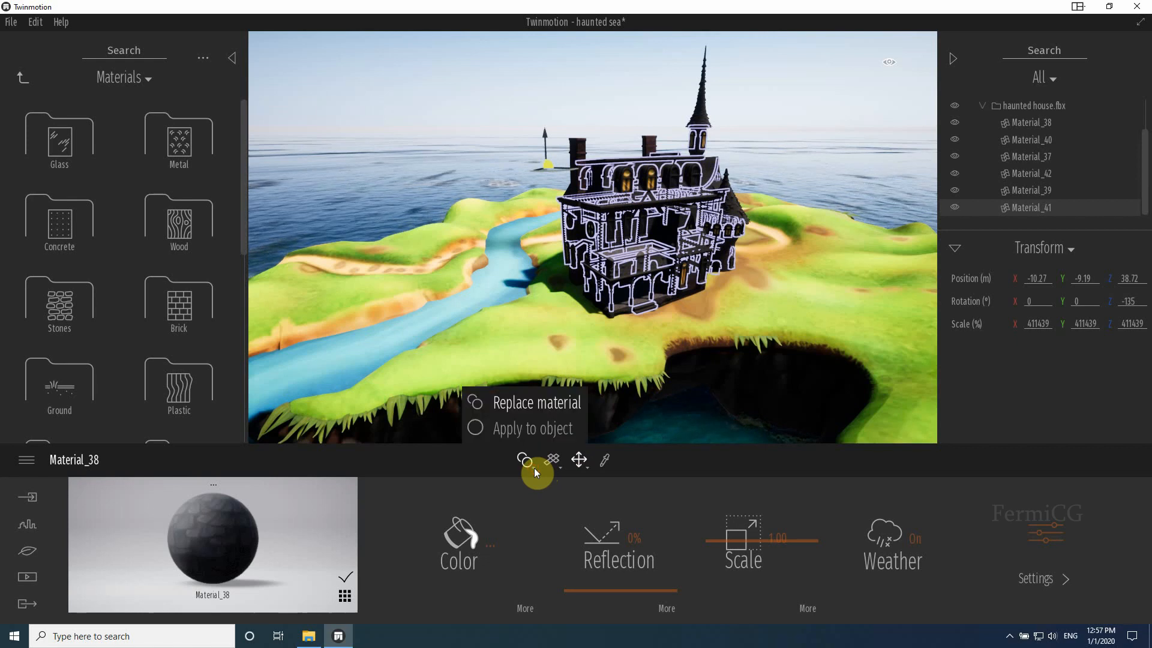
left_click(541, 430)
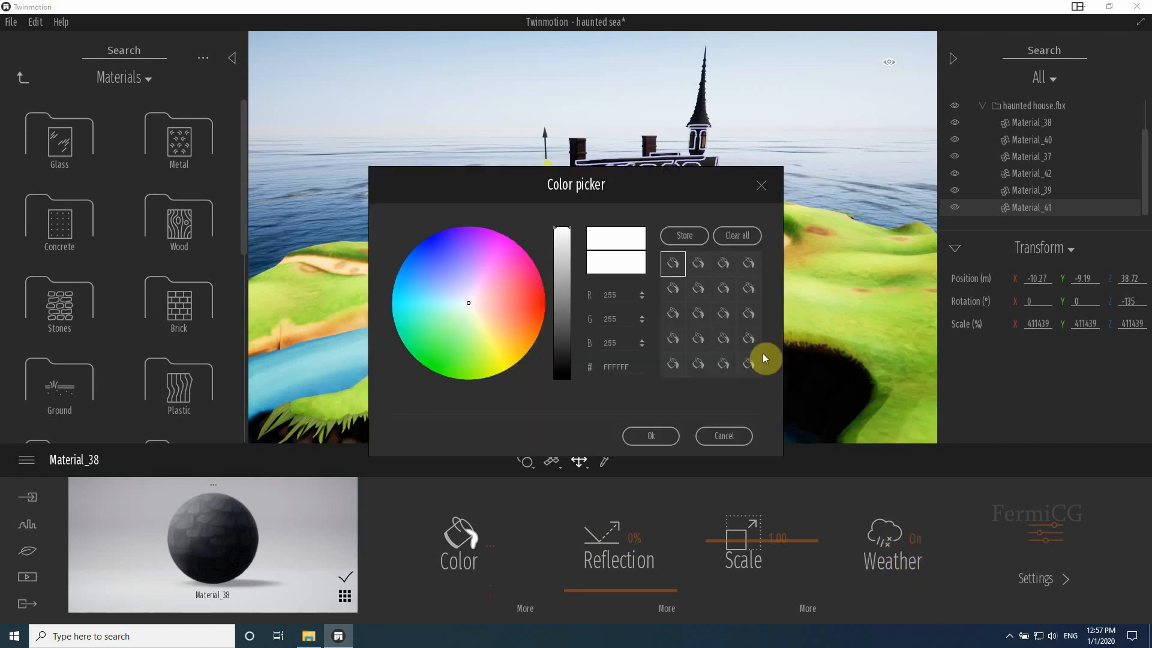
left_click(715, 439)
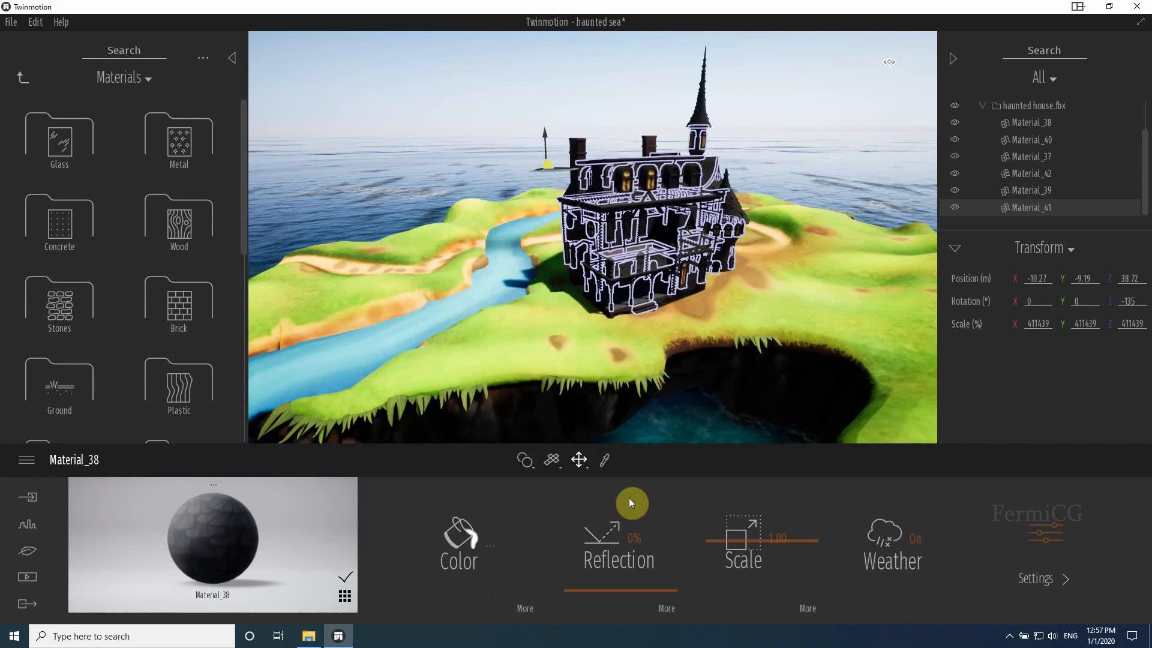
Step: Browse the Brick materials for a roof replacement and return to the material categories
left_click(182, 318)
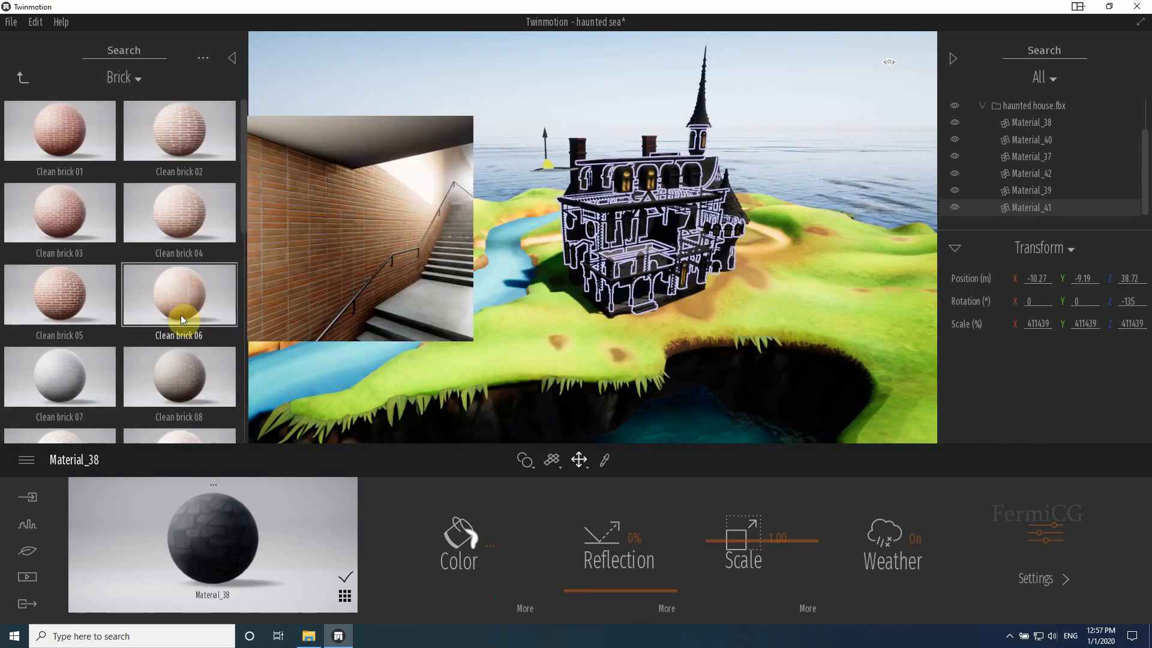
mouse_move(243, 221)
left_mouse_down()
mouse_move(241, 413)
mouse_move(186, 429)
left_mouse_up()
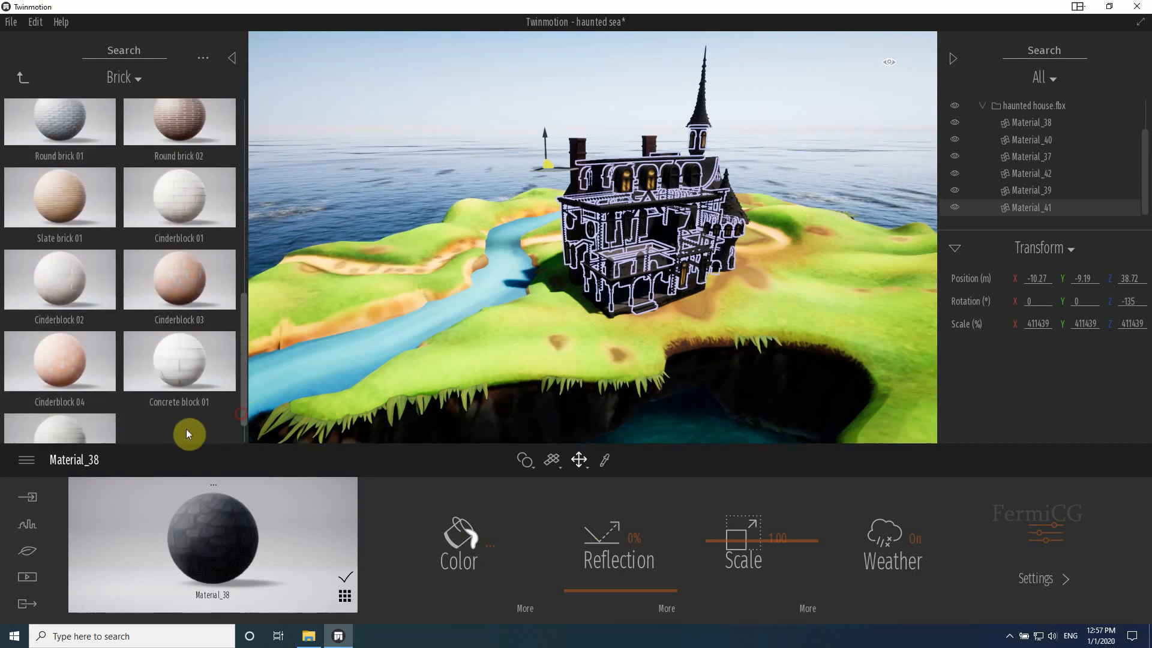
mouse_move(27, 99)
left_click(22, 78)
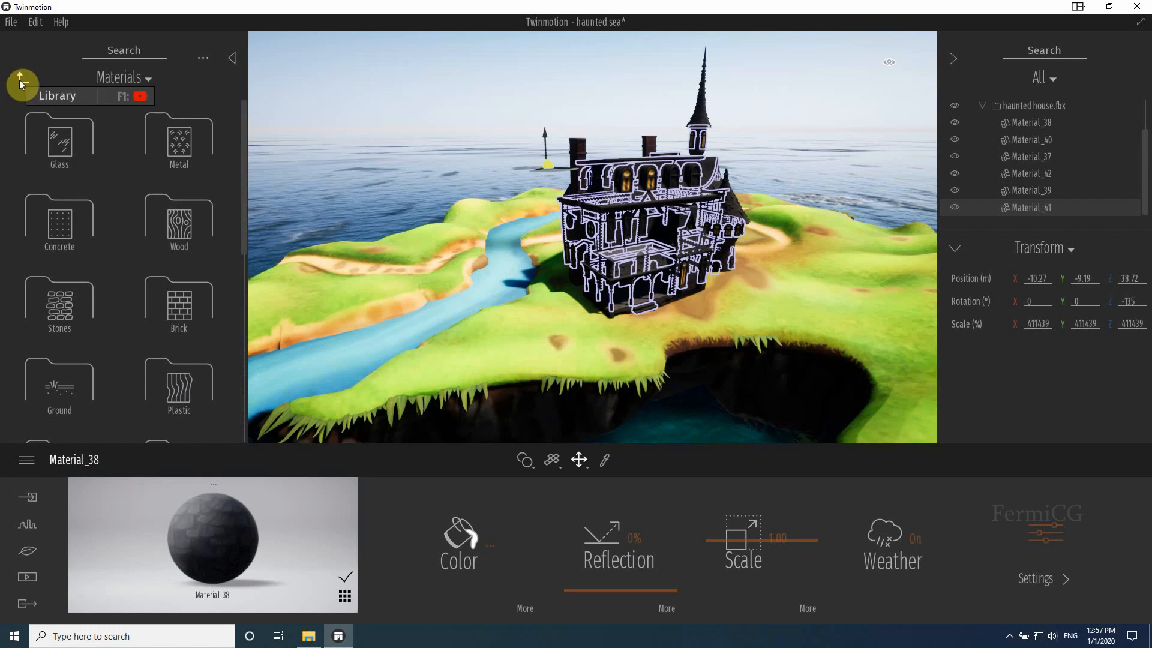
Step: Apply the Stone 01 material from the Stones category to the haunted house's roof
left_click_drag(246, 159, 243, 186)
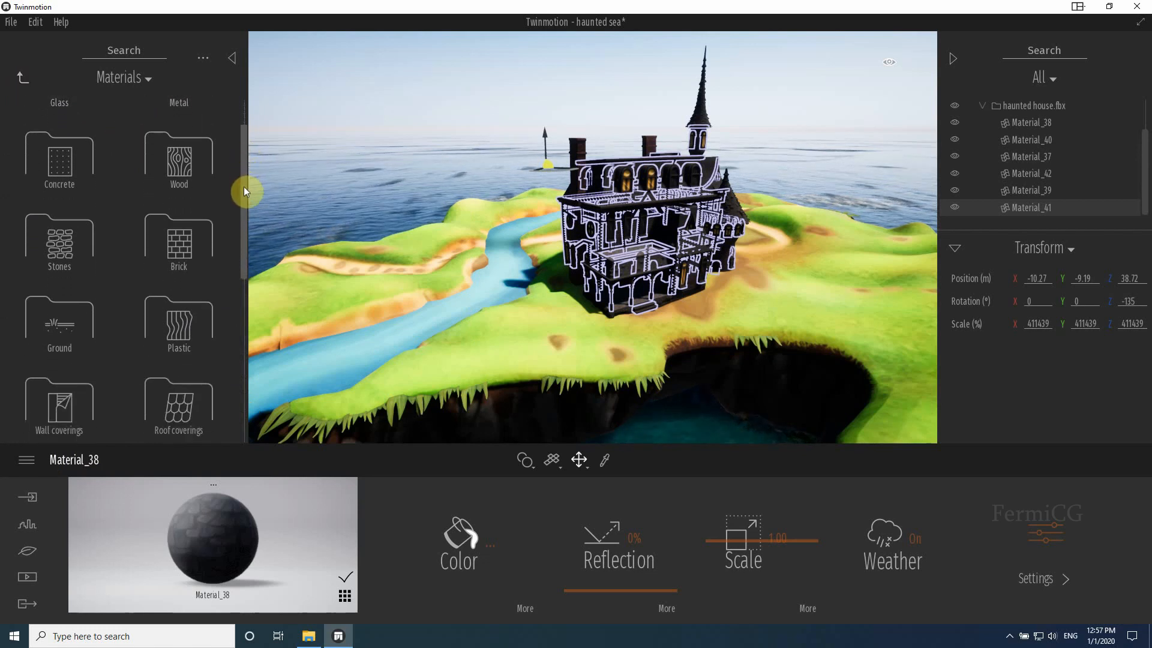
left_click(74, 211)
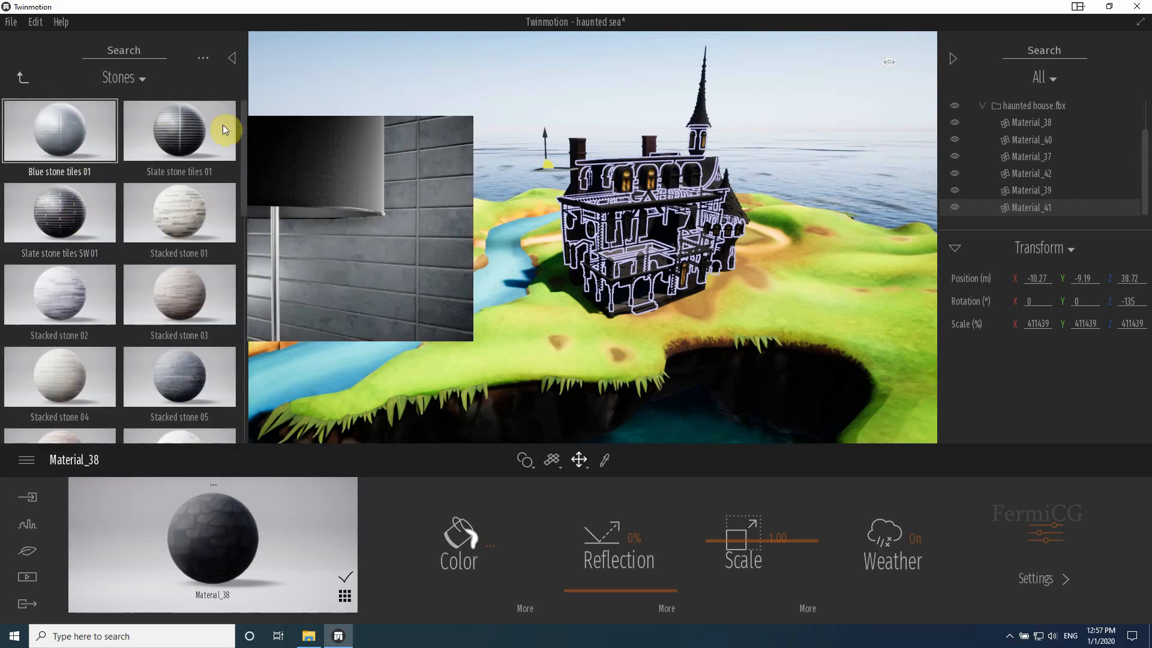
left_click_drag(243, 177, 217, 535)
mouse_move(188, 222)
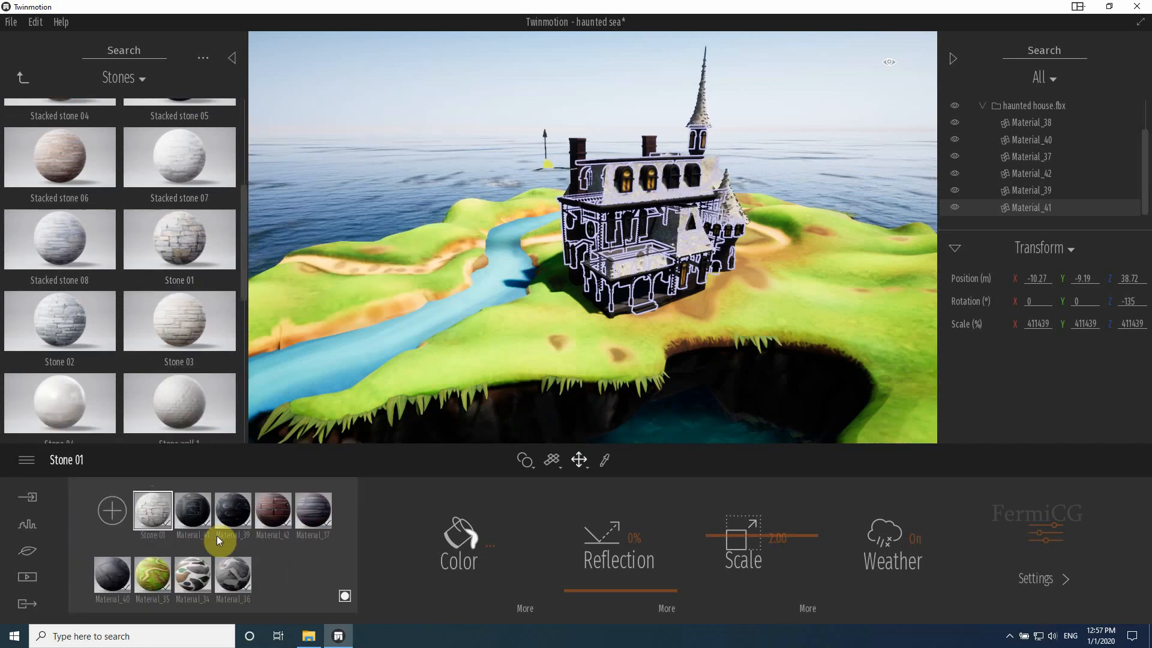
Step: Darken the Stone 01 material on the haunted house's roof to the gray color 585858
scroll(688, 206, "up", 7)
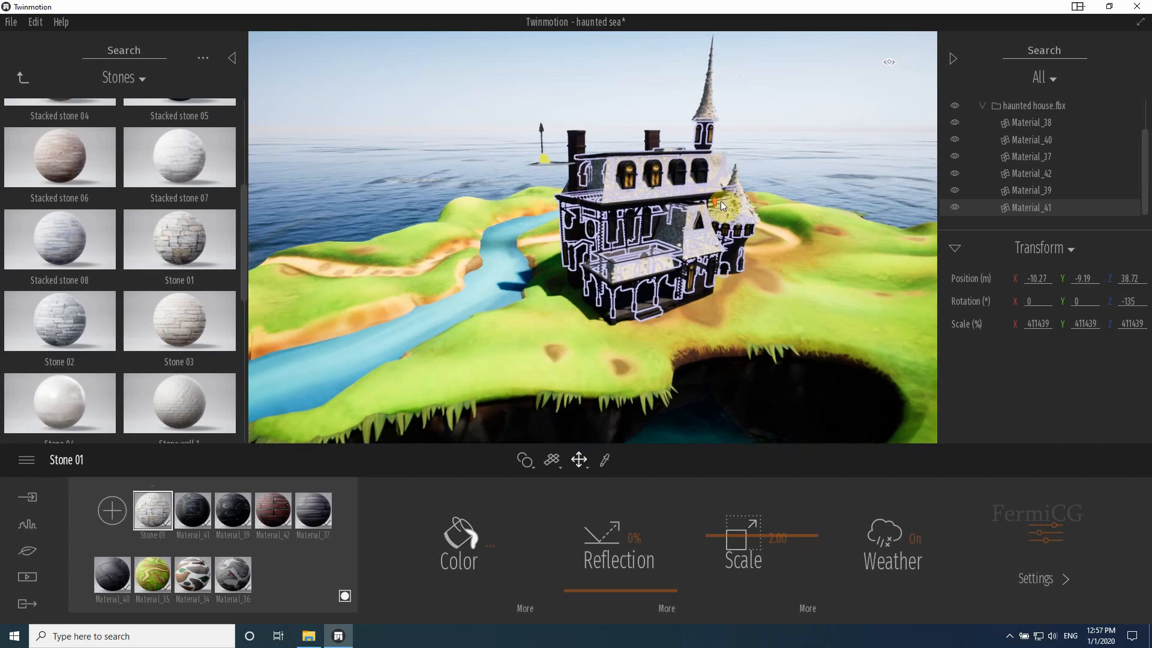
scroll(787, 135, "up", 2)
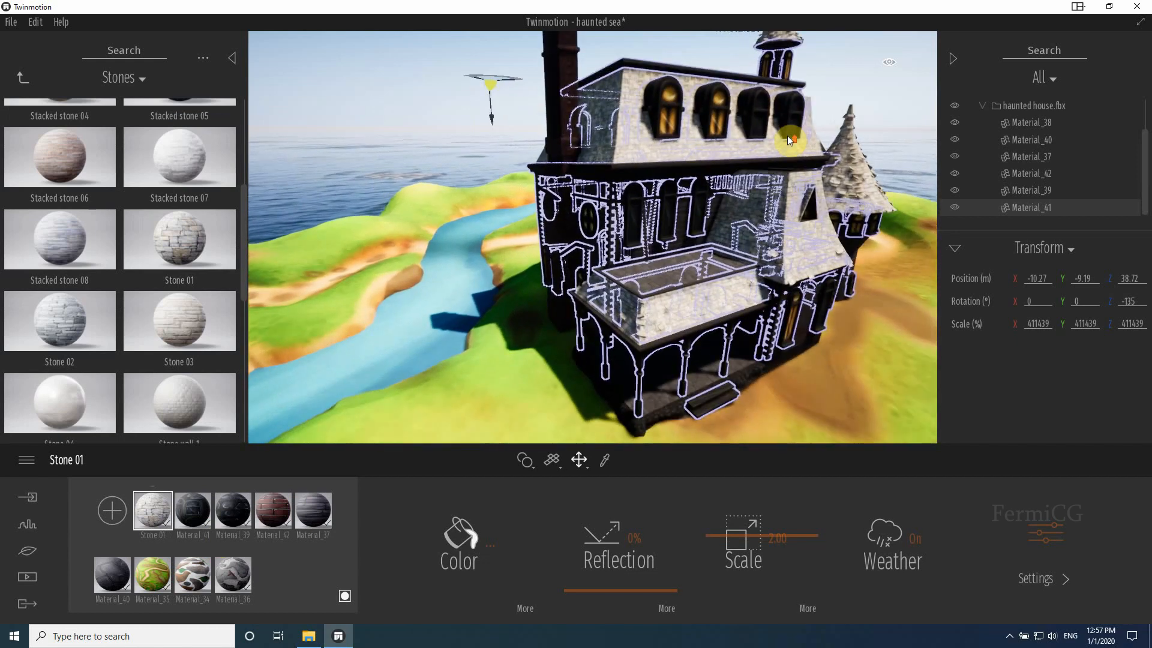
middle_click_drag(750, 181, 766, 206)
left_click(474, 535)
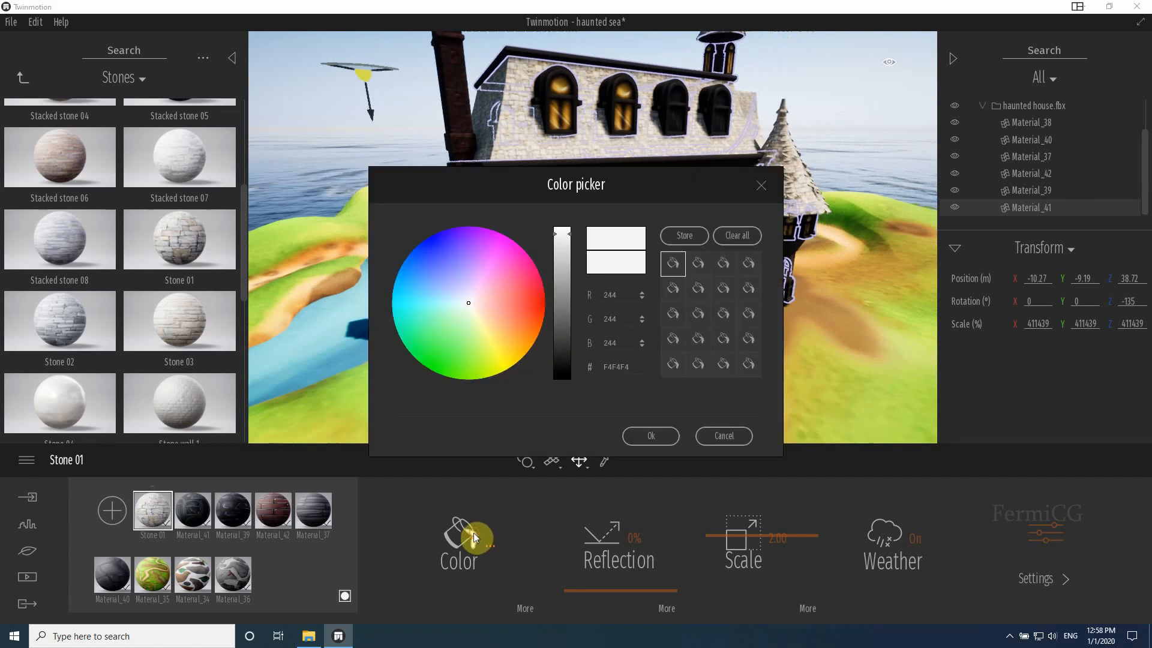
left_click_drag(612, 180, 901, 223)
left_click_drag(855, 282, 847, 371)
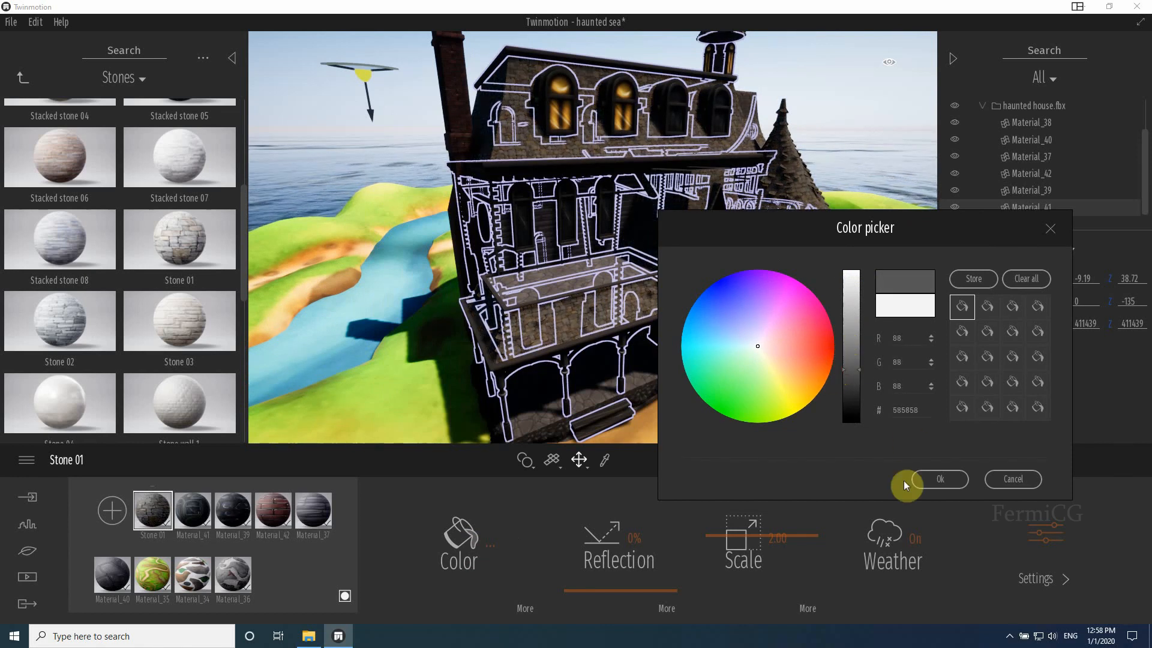
Step: Confirm RGB 88, 88, 88 as Stone 01's color and keep its reflection at 0%
left_click(957, 483)
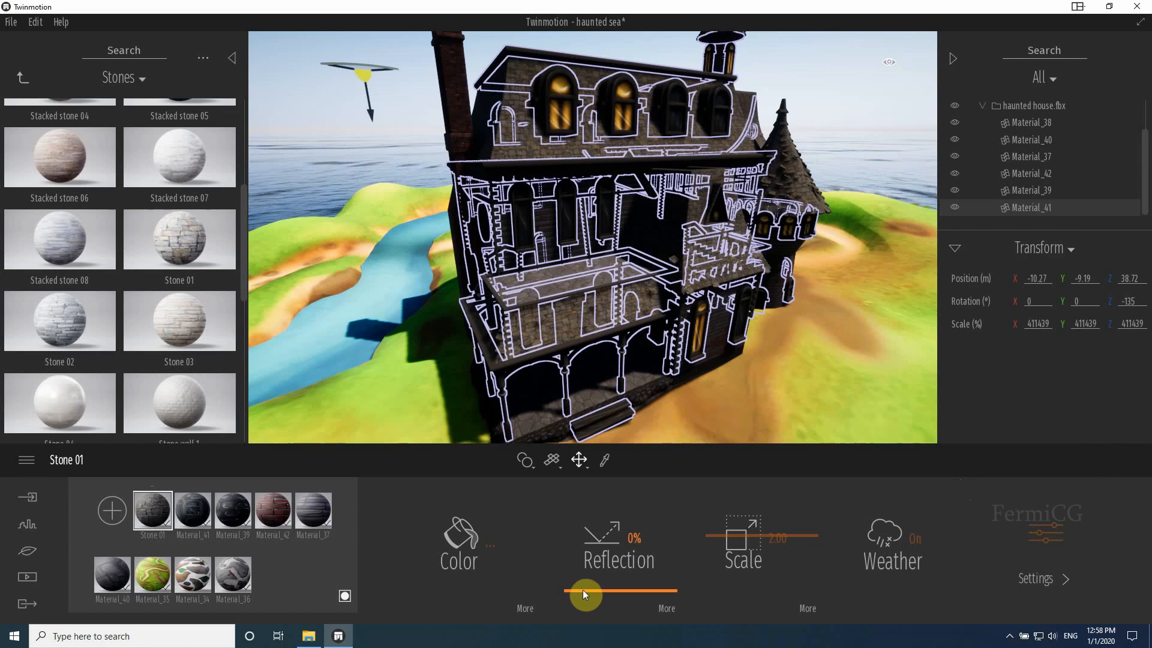
left_click_drag(590, 542, 588, 600)
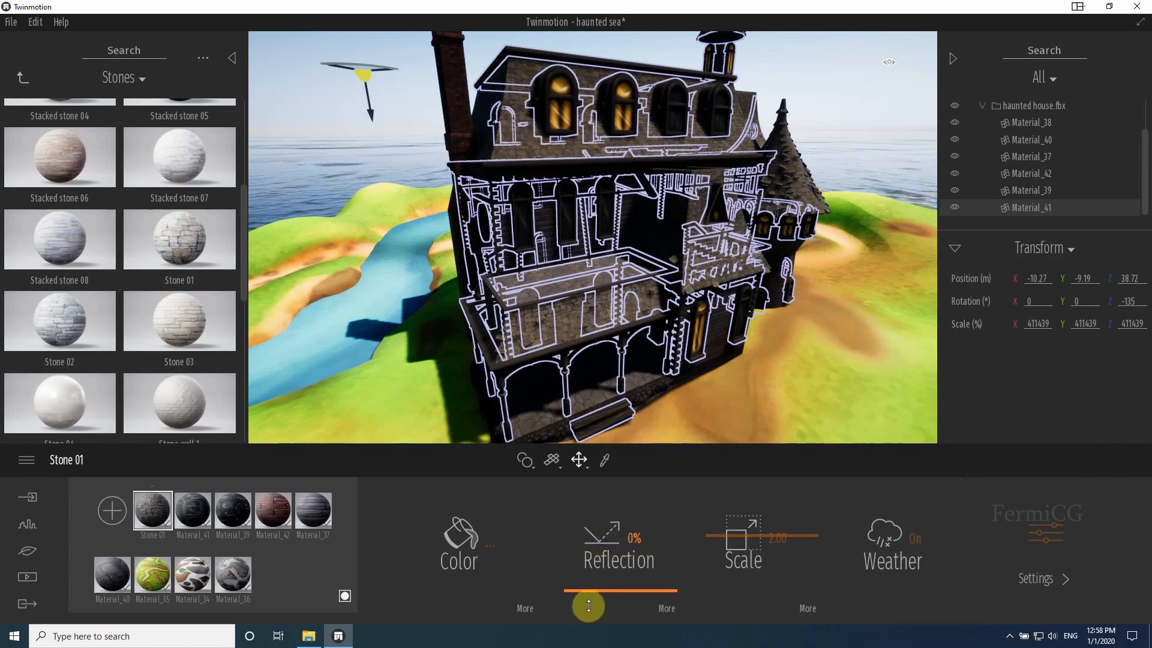
Step: Set Stone 01's texture scale to 2.00 and review its weather and additional material settings
mouse_move(720, 539)
left_mouse_down()
mouse_move(715, 515)
mouse_move(717, 541)
left_mouse_up()
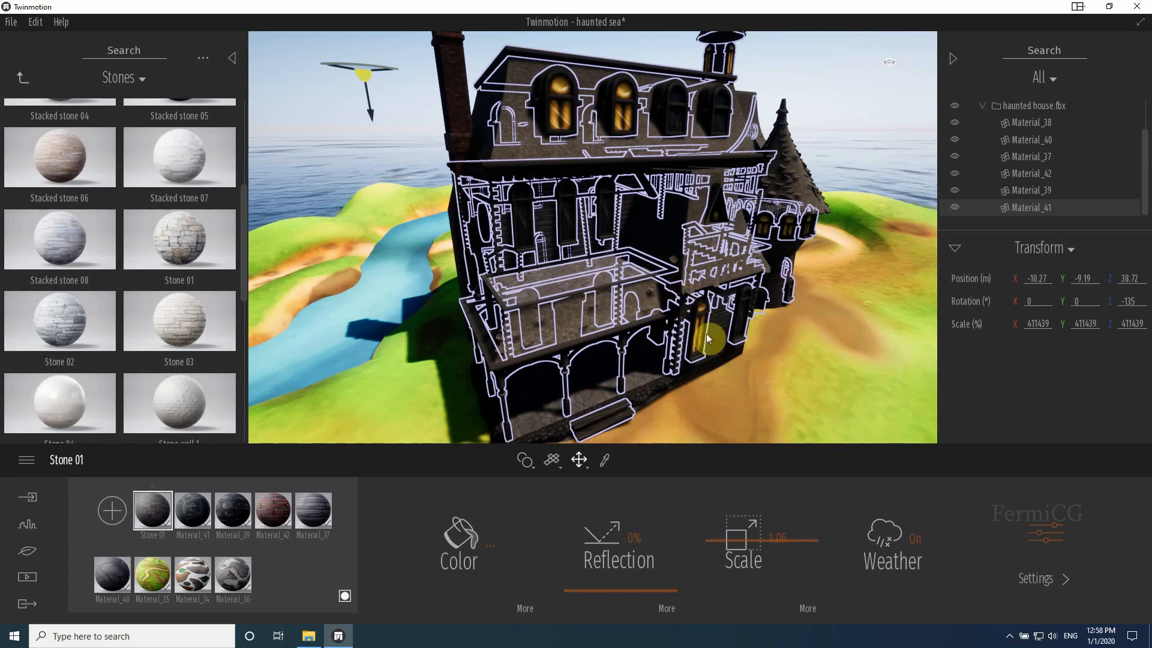
scroll(548, 141, "up", 2)
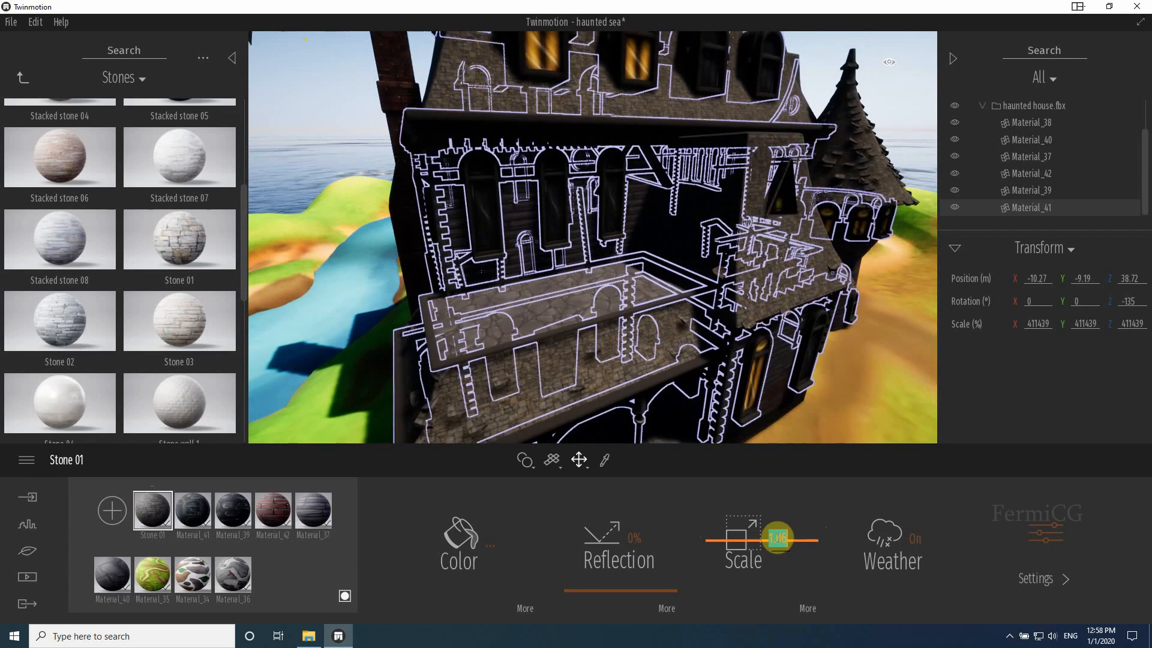
left_click(778, 537)
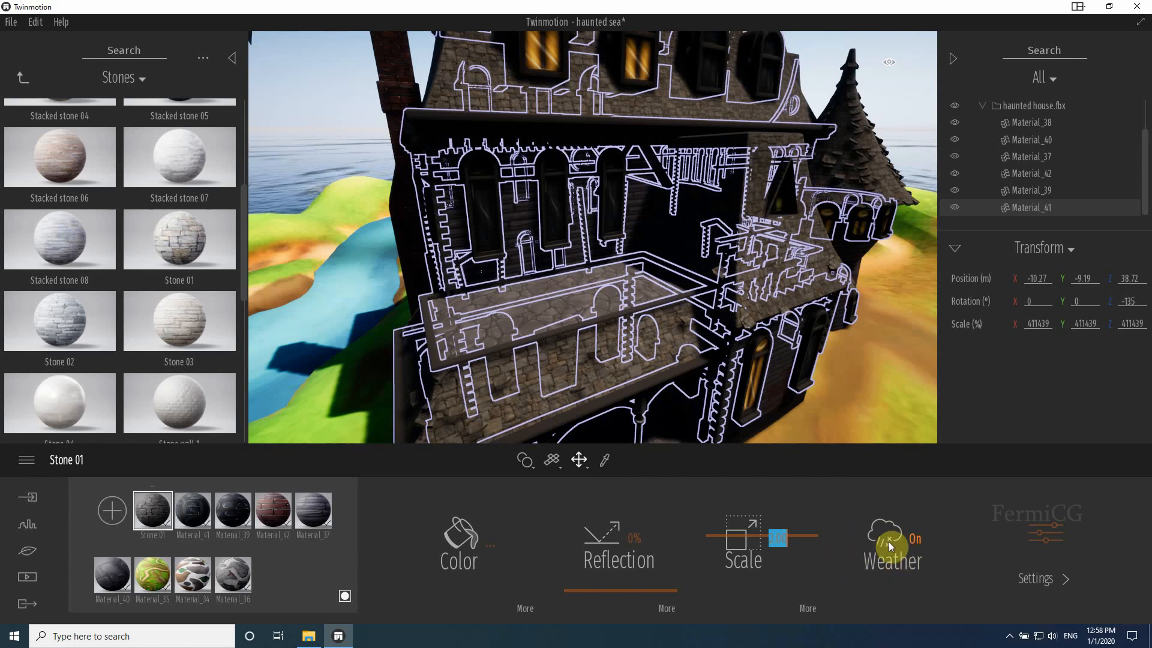
left_click(916, 538)
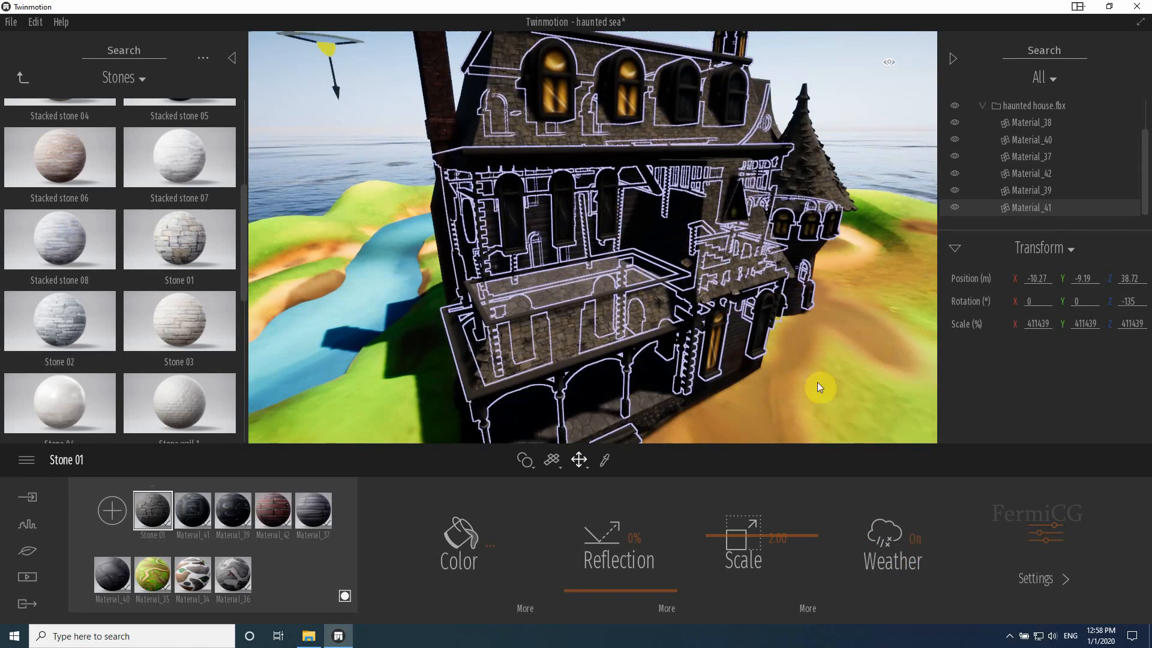
left_click(1057, 529)
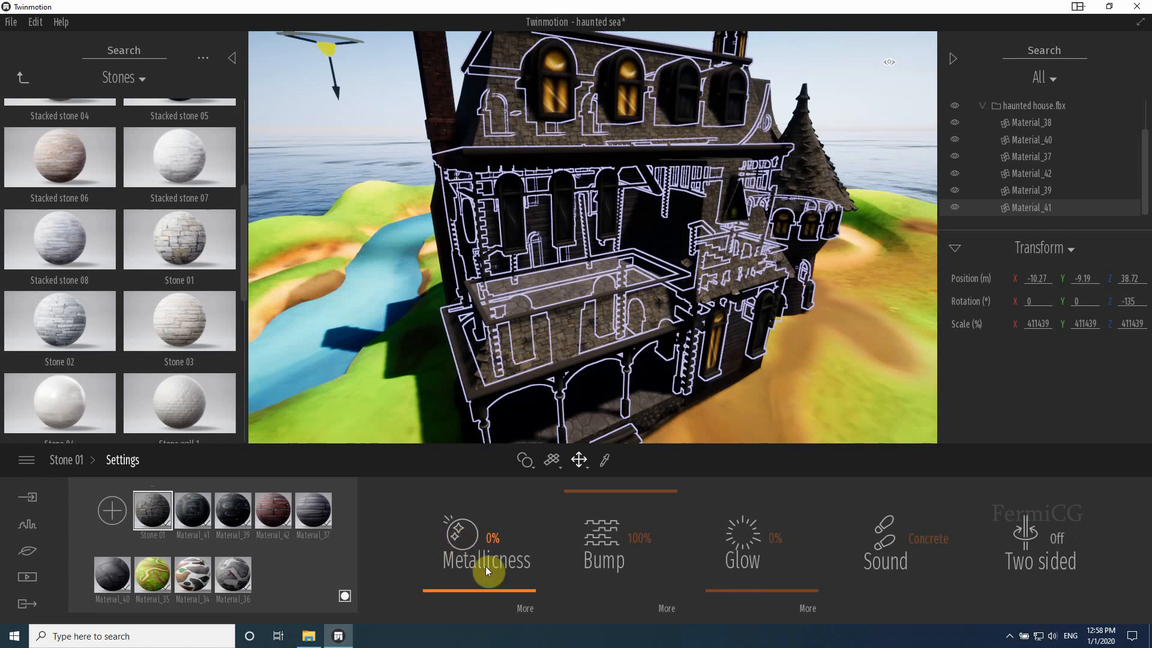
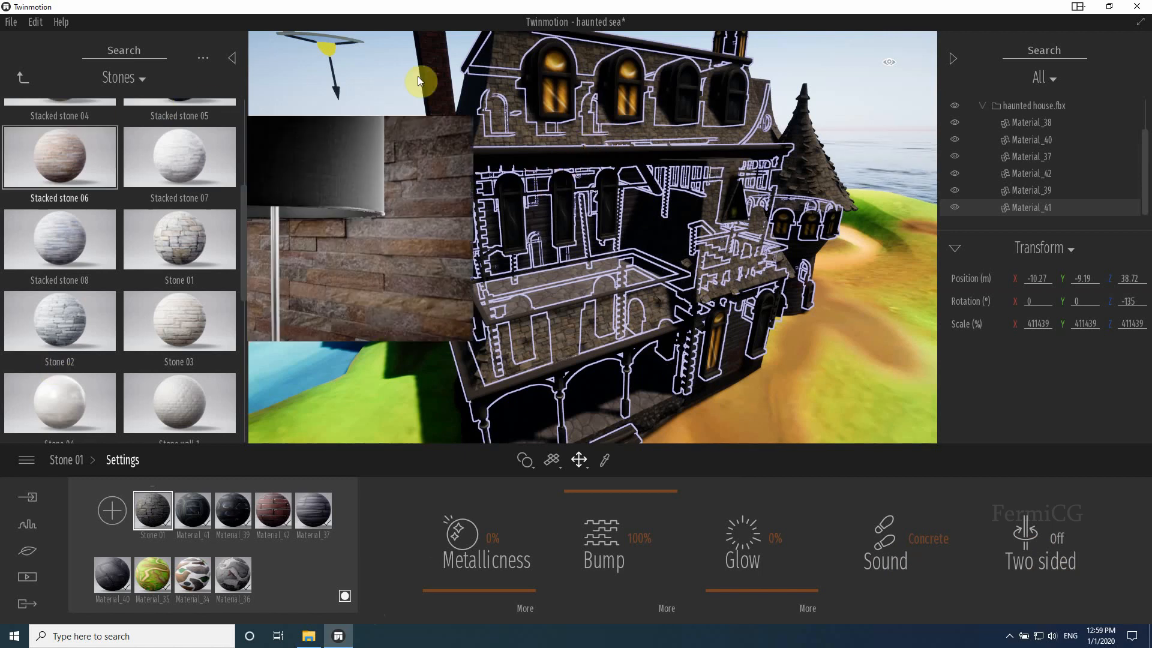
Step: Sample Material_35 from the island's ground beside the house with the material picker
left_click(608, 460)
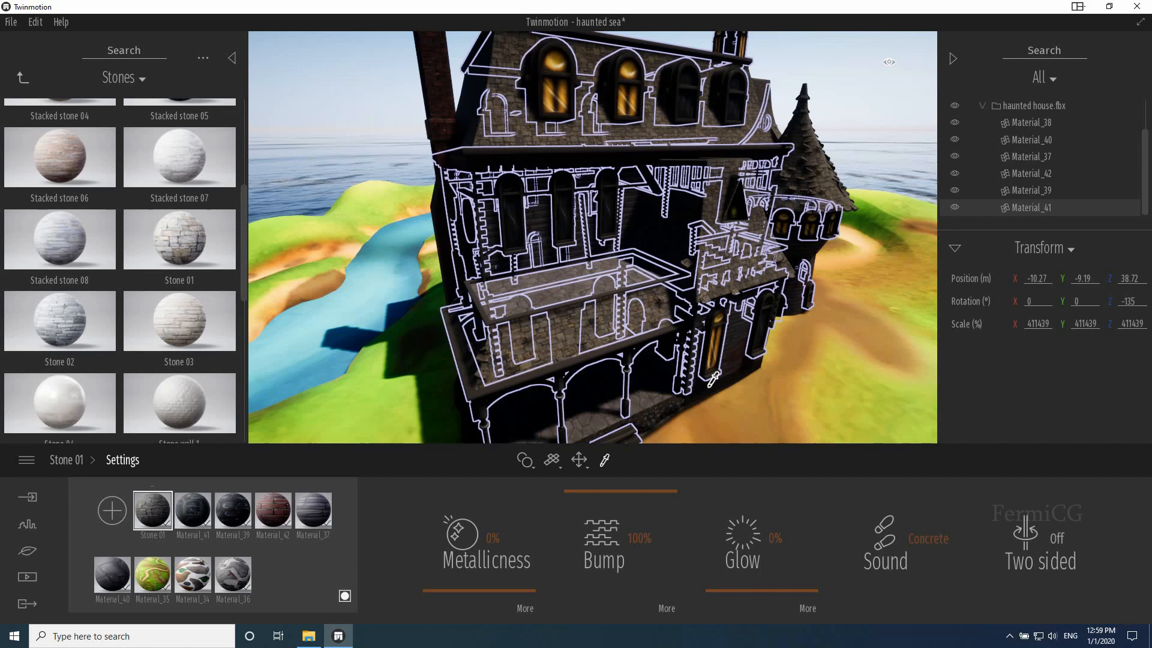
scroll(594, 353, "down", 4)
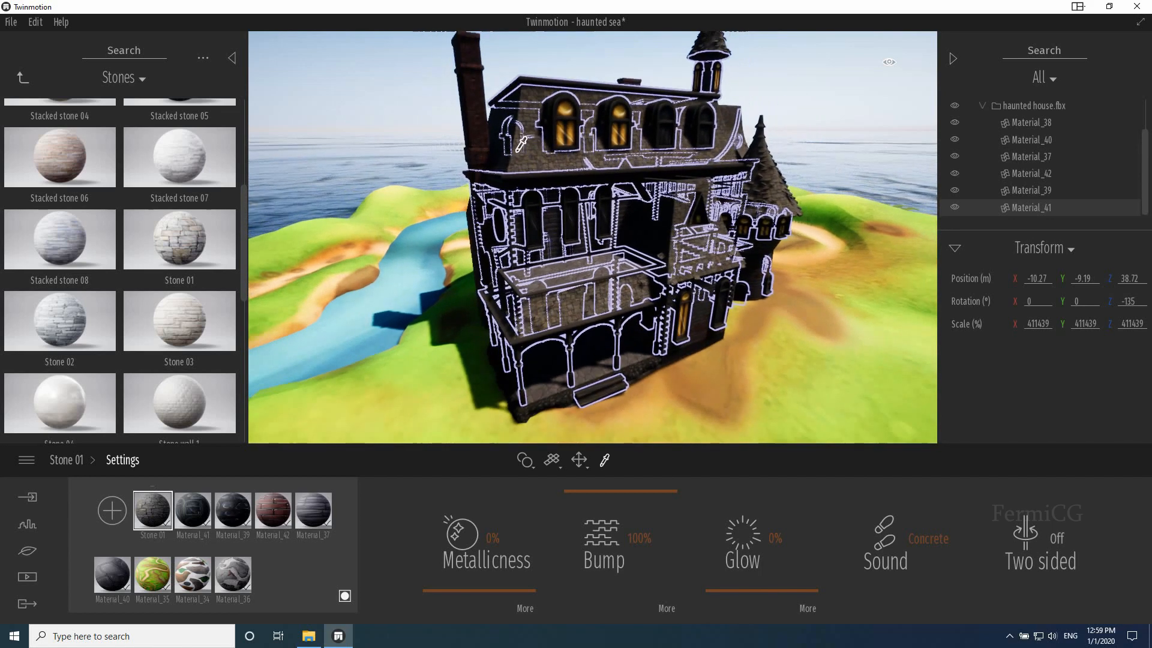
left_click(23, 77)
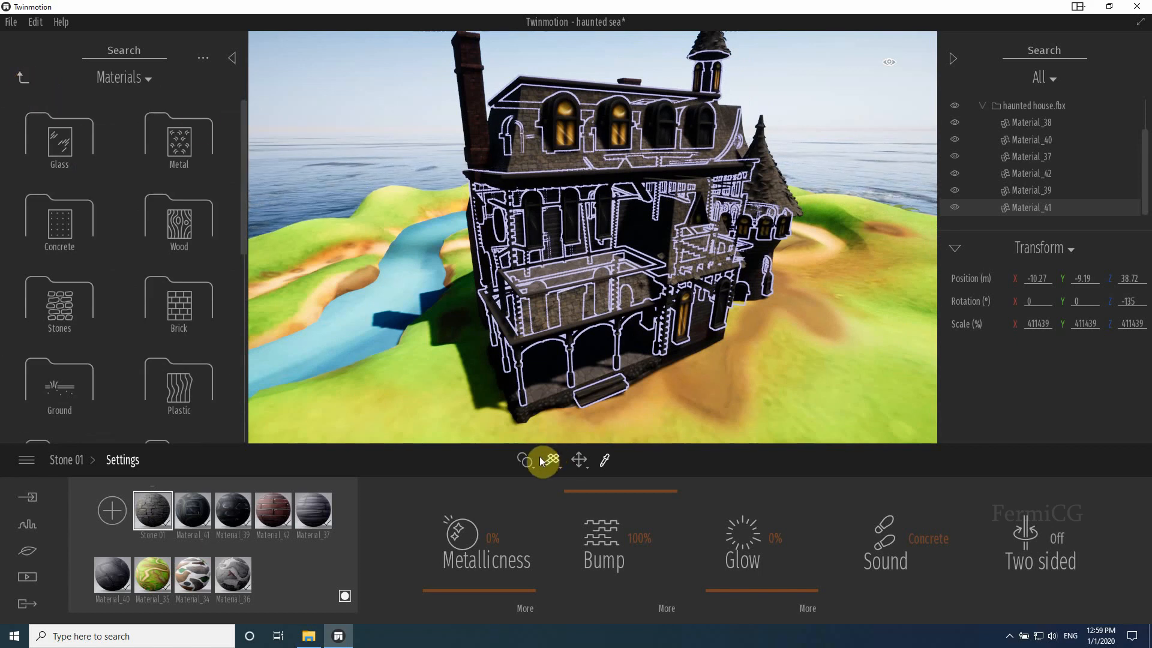
left_click(792, 375)
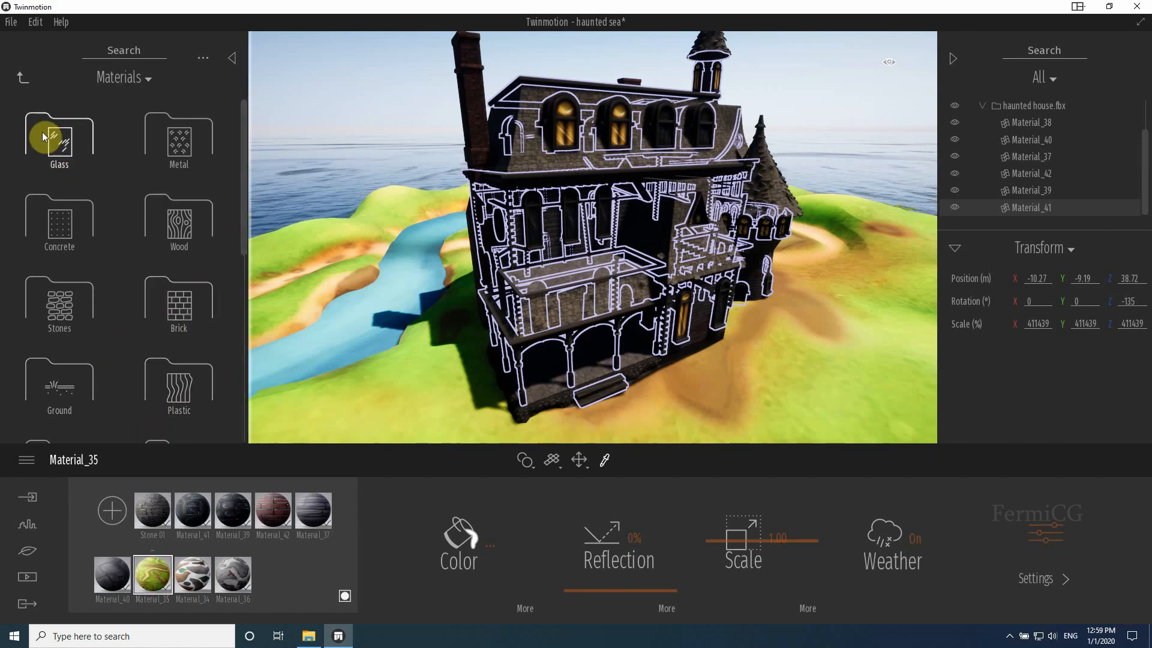
Step: Apply the Grassy ground material from the natural ground materials to the island's terrain
left_click(21, 79)
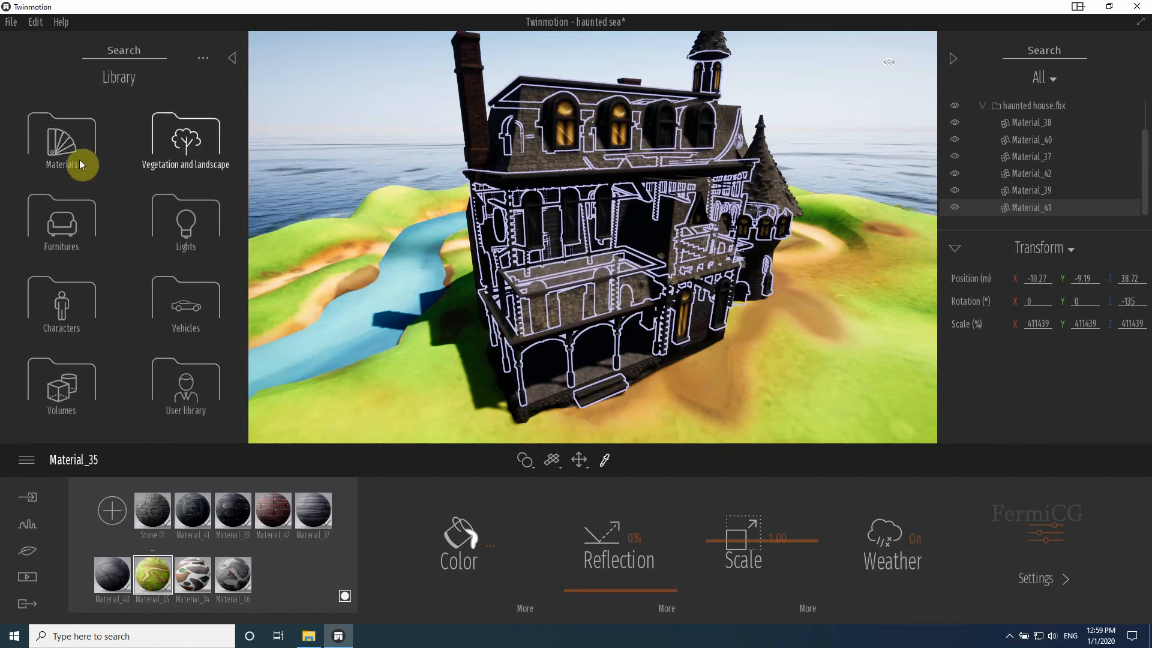
left_click(60, 153)
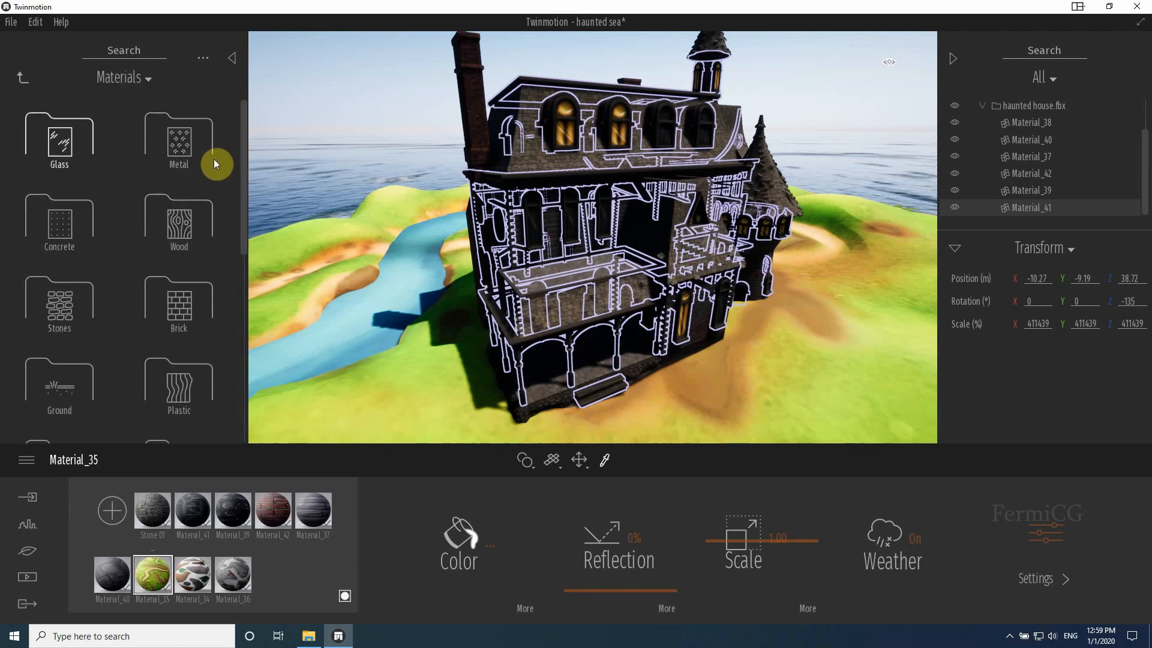
left_click_drag(243, 170, 246, 207)
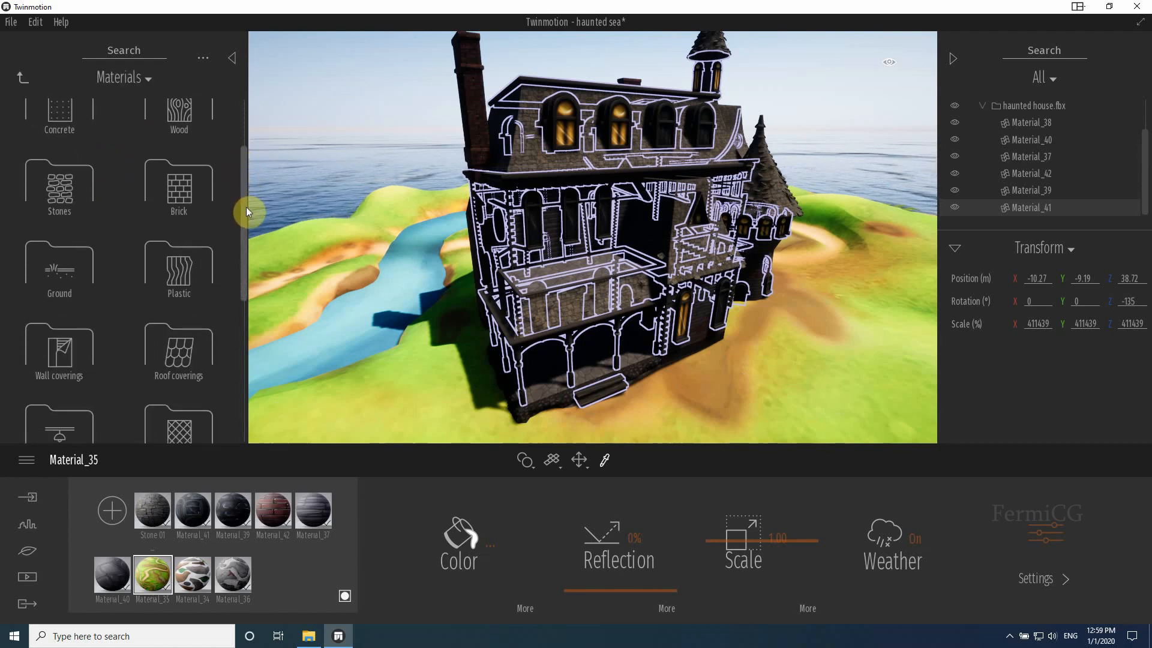
left_click(64, 262)
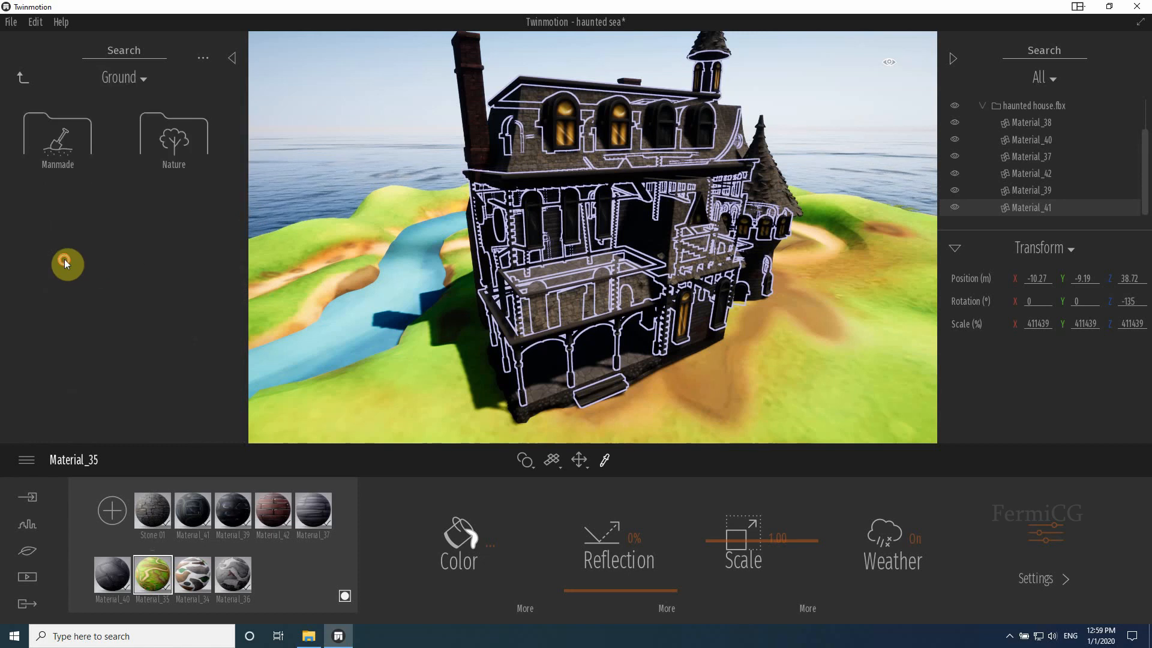
left_click(163, 150)
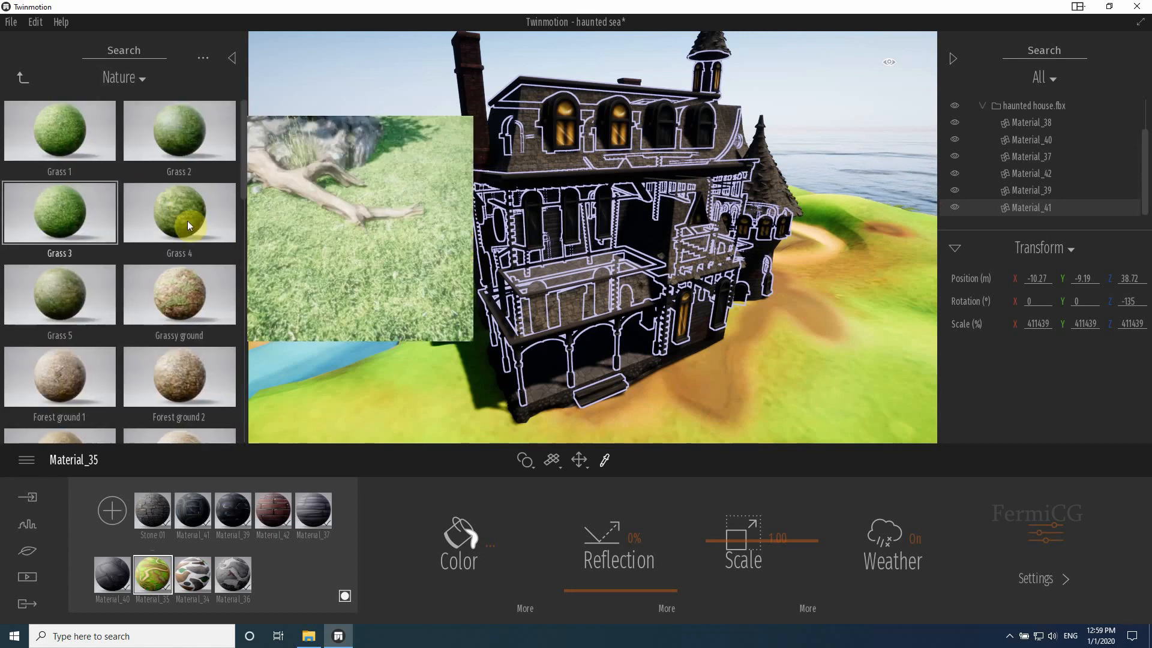
left_click_drag(243, 182, 245, 220)
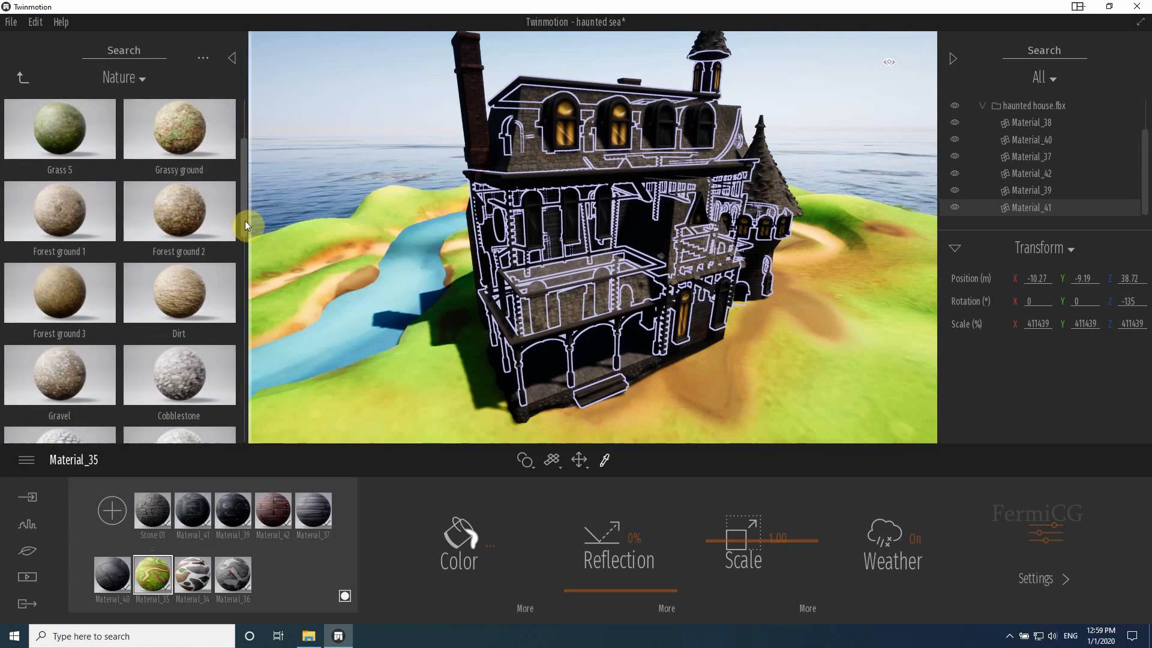
mouse_move(187, 160)
left_click_drag(175, 138, 402, 379)
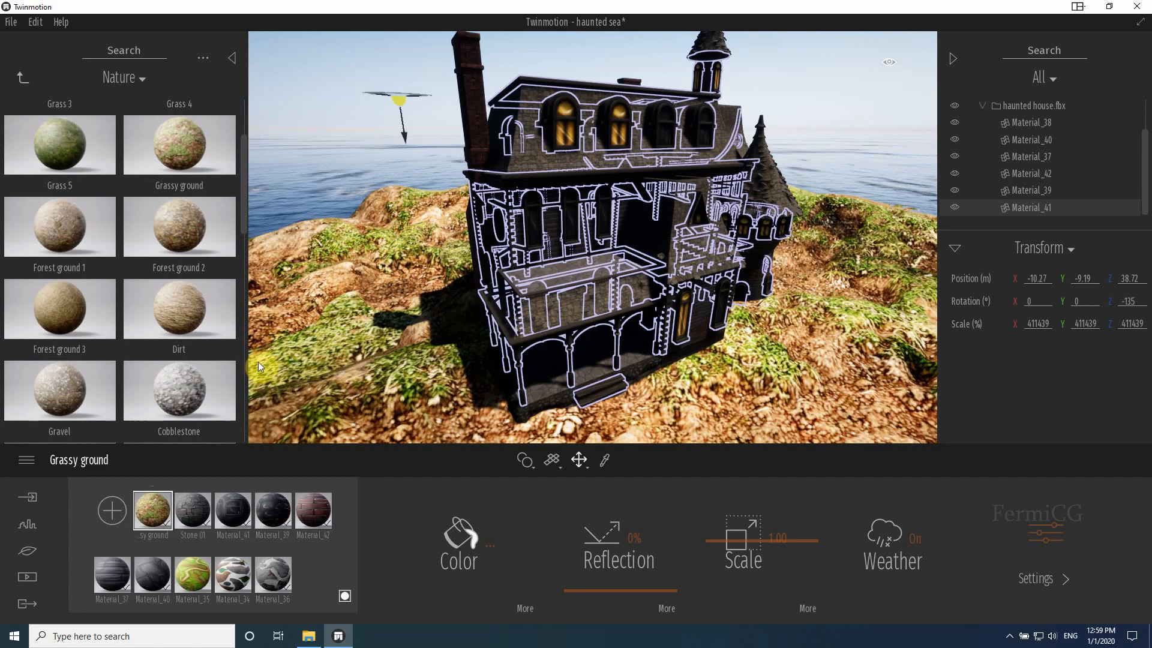
Step: Set the Grassy ground texture scale to 0.10
left_click_drag(242, 225, 243, 321)
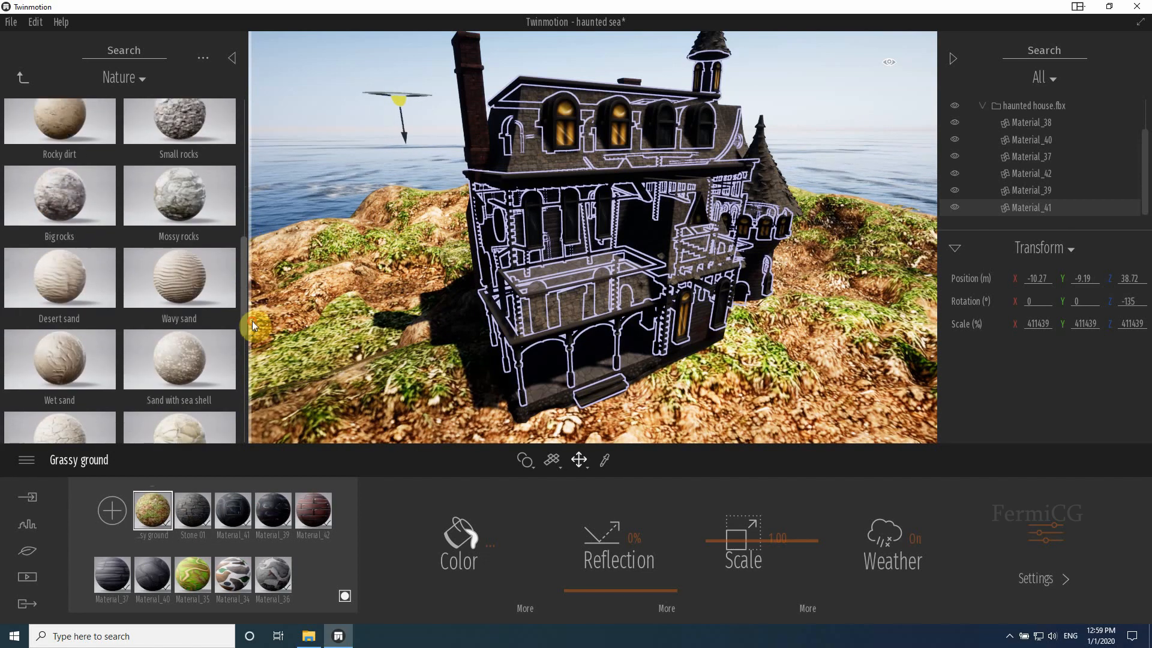
left_click(774, 549)
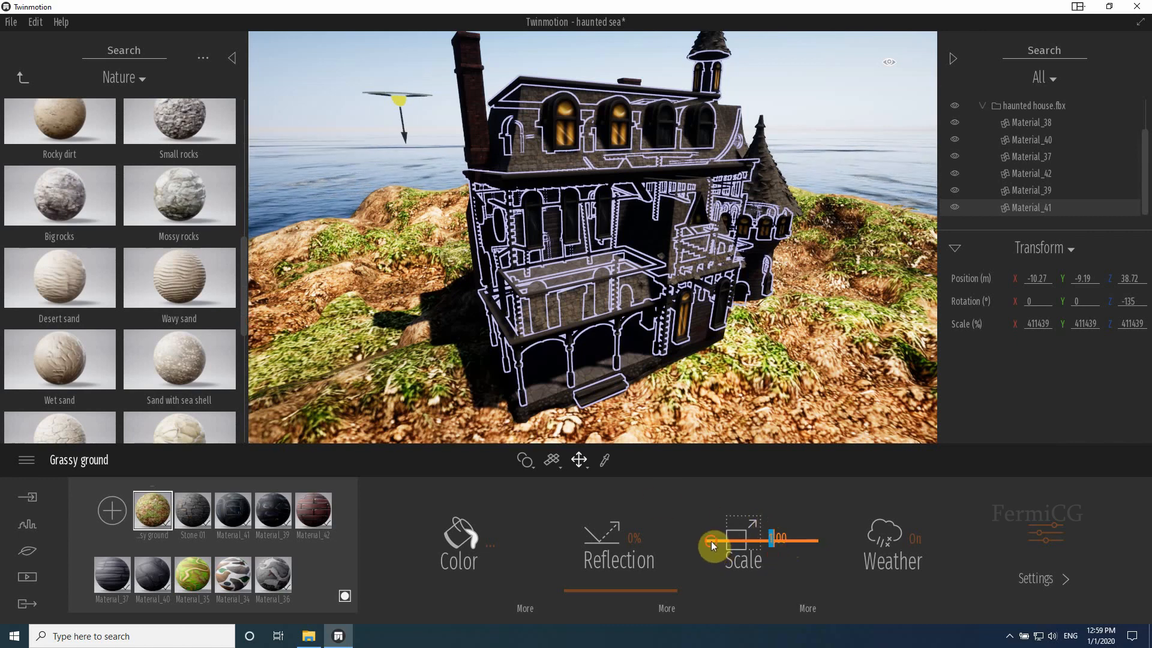
left_click_drag(711, 544, 716, 598)
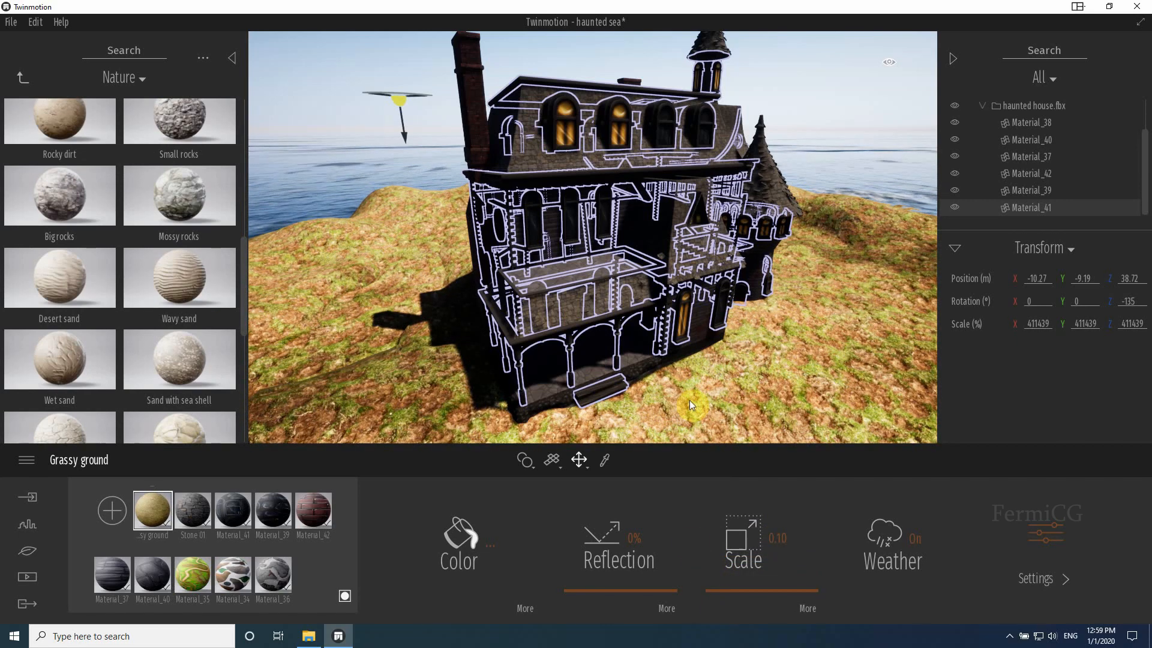
Step: Sample Material_36 from the cliff face below the house with the material picker
middle_click_drag(600, 360, 567, 180)
middle_click_drag(675, 397, 675, 240)
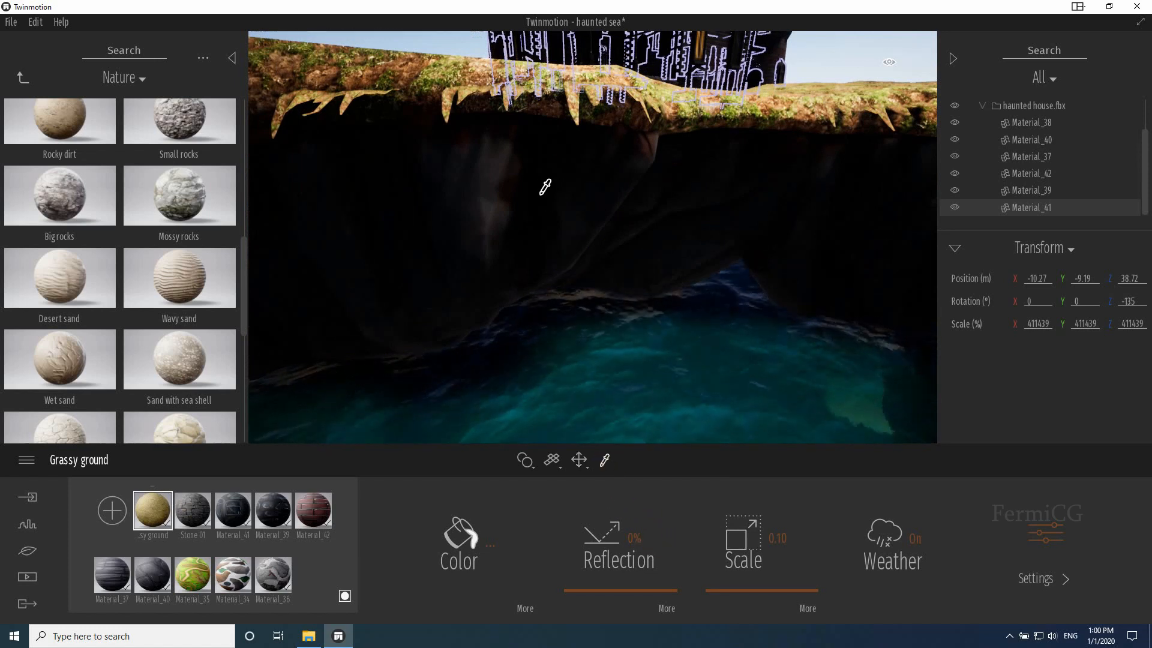
left_click(535, 172)
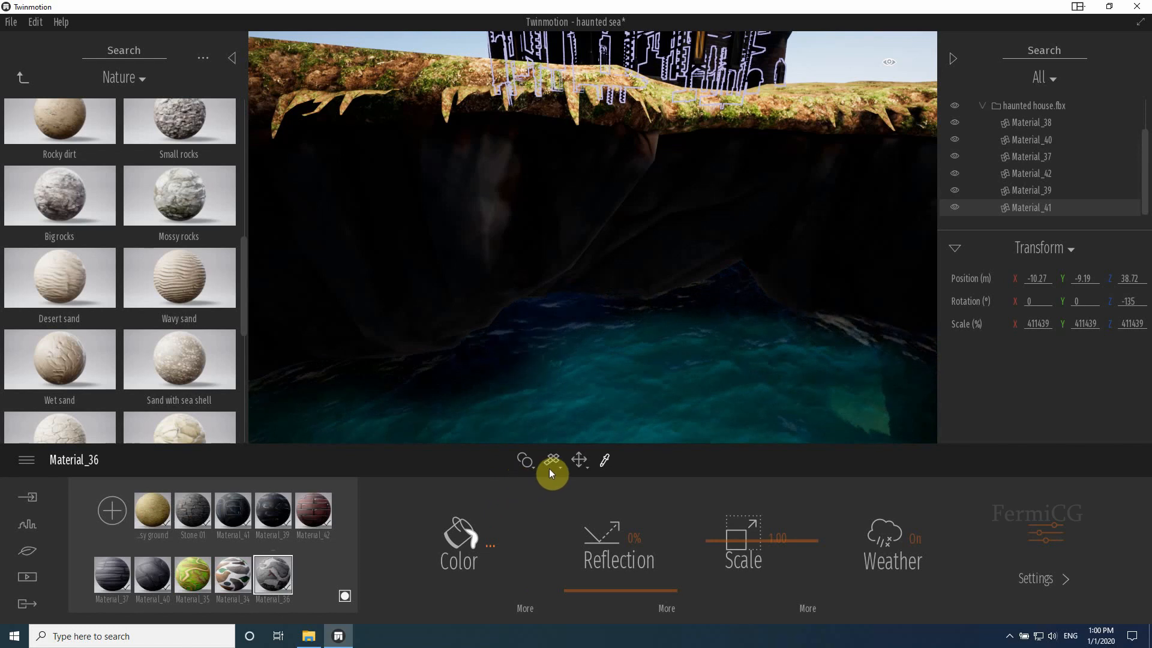
Step: Apply the Mossy rocks material to the cliff face
mouse_move(183, 192)
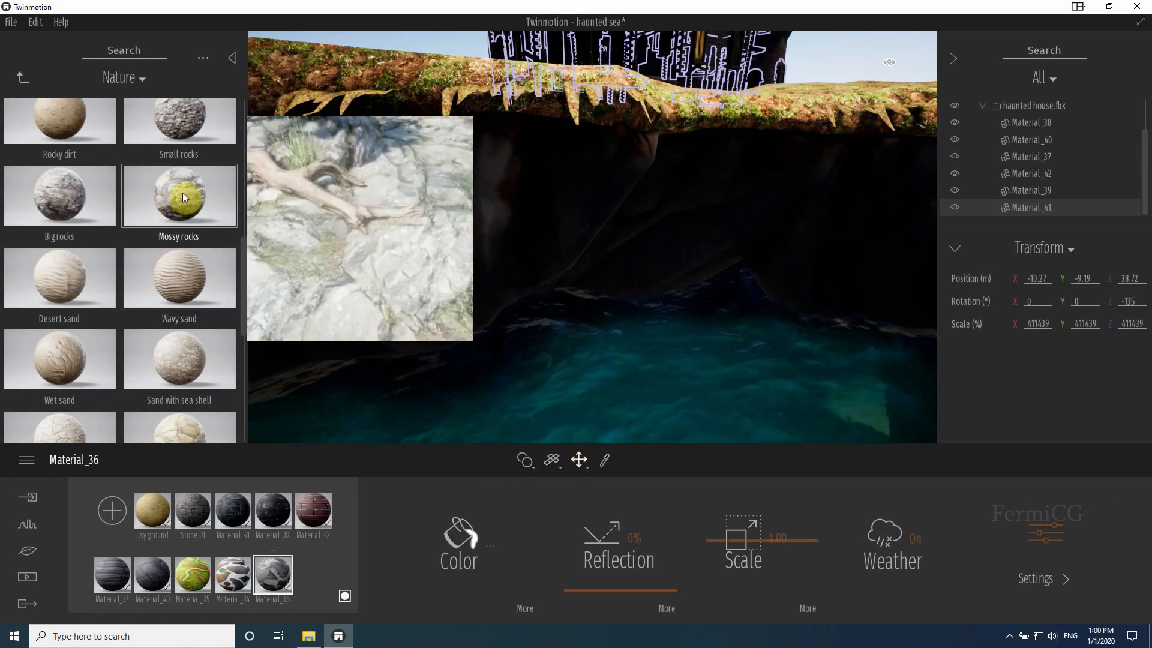
left_click_drag(182, 193, 532, 220)
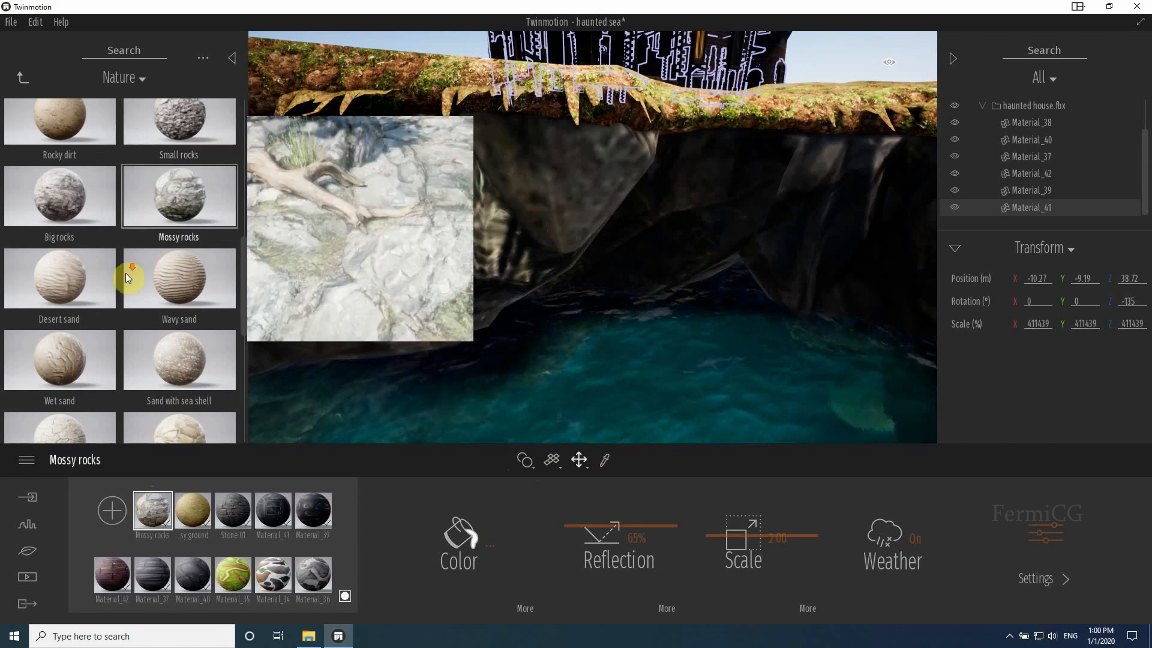
Step: Apply the Cracked ground material to the island's cliff face
scroll(125, 282, "down", 1)
scroll(124, 292, "down", 1)
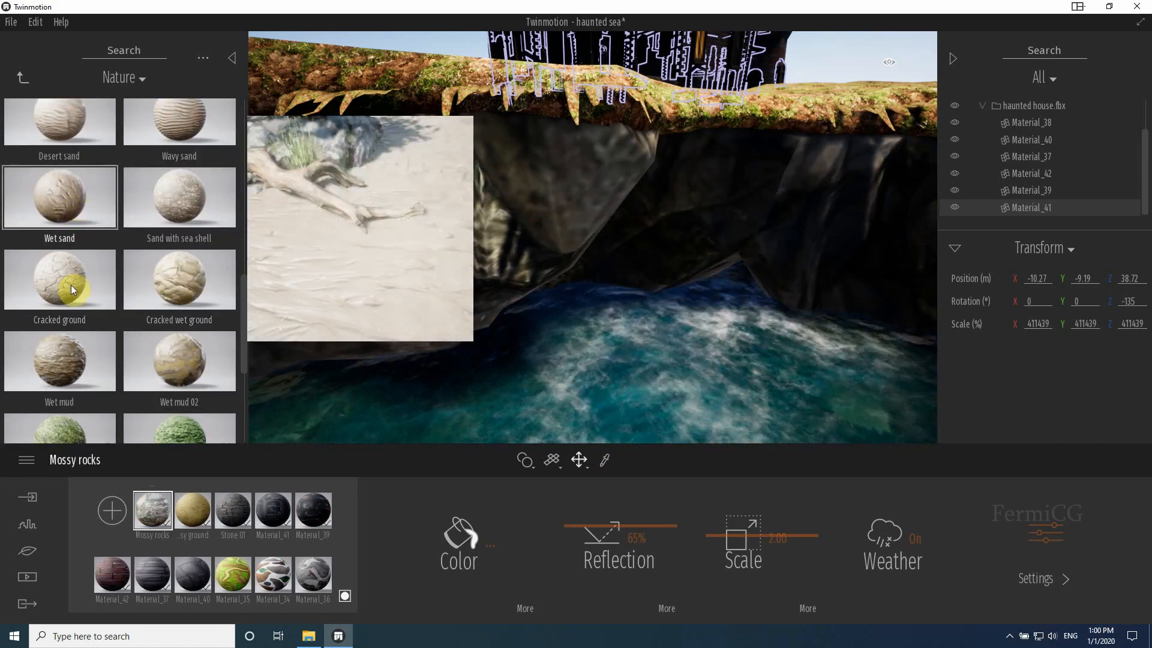
left_click(66, 280)
left_click_drag(149, 294, 567, 207)
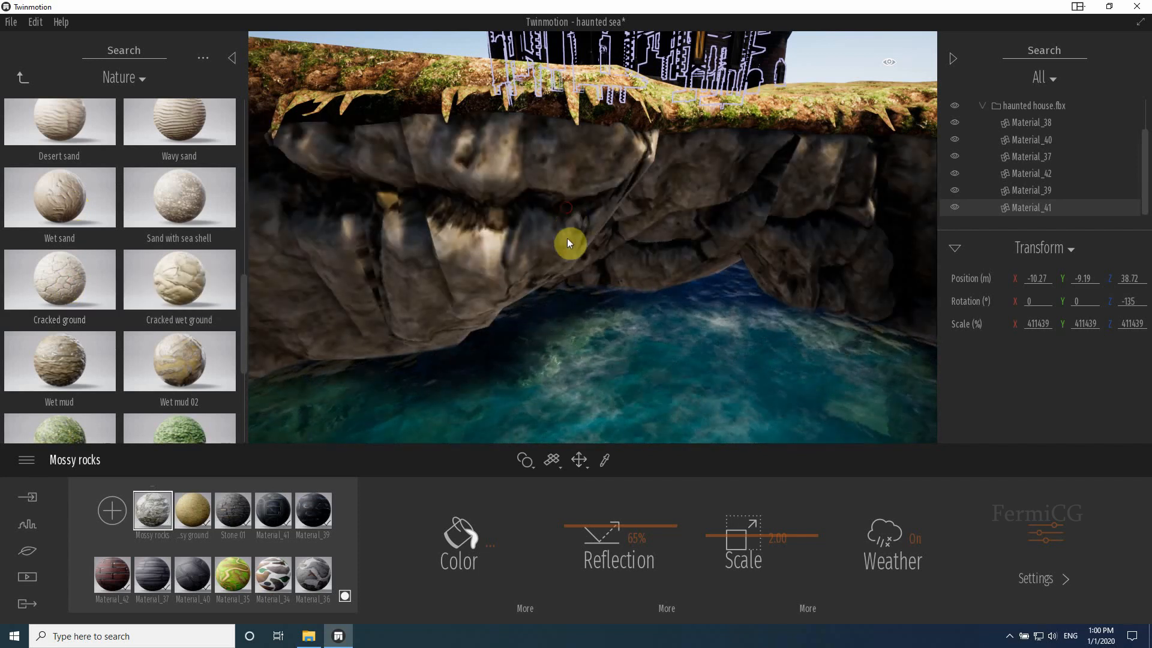
Step: Set the Cracked ground texture scale to 0.10 and inspect the cliff together with the house
left_click(791, 541)
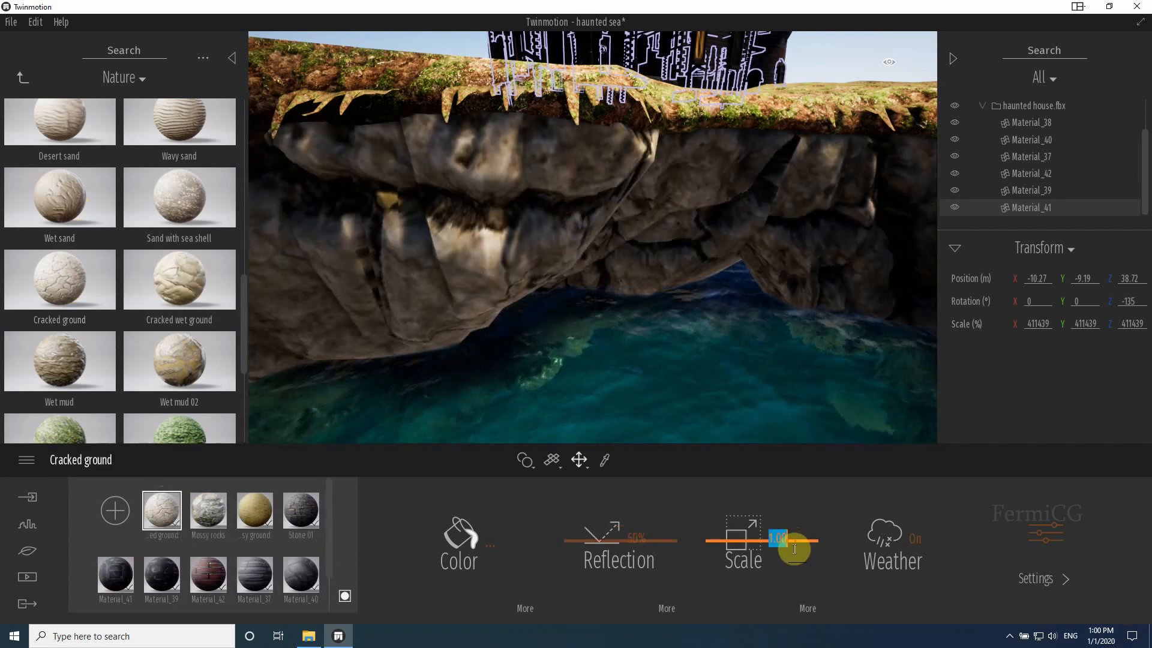
left_click_drag(710, 539, 718, 606)
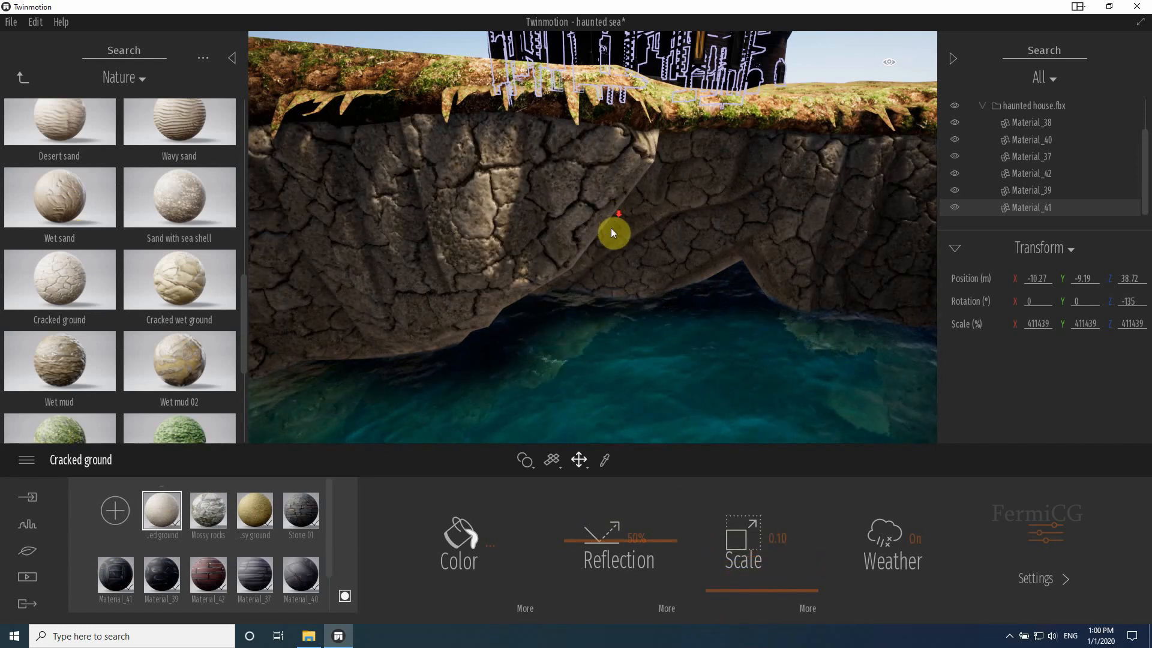
scroll(613, 232, "down", 5)
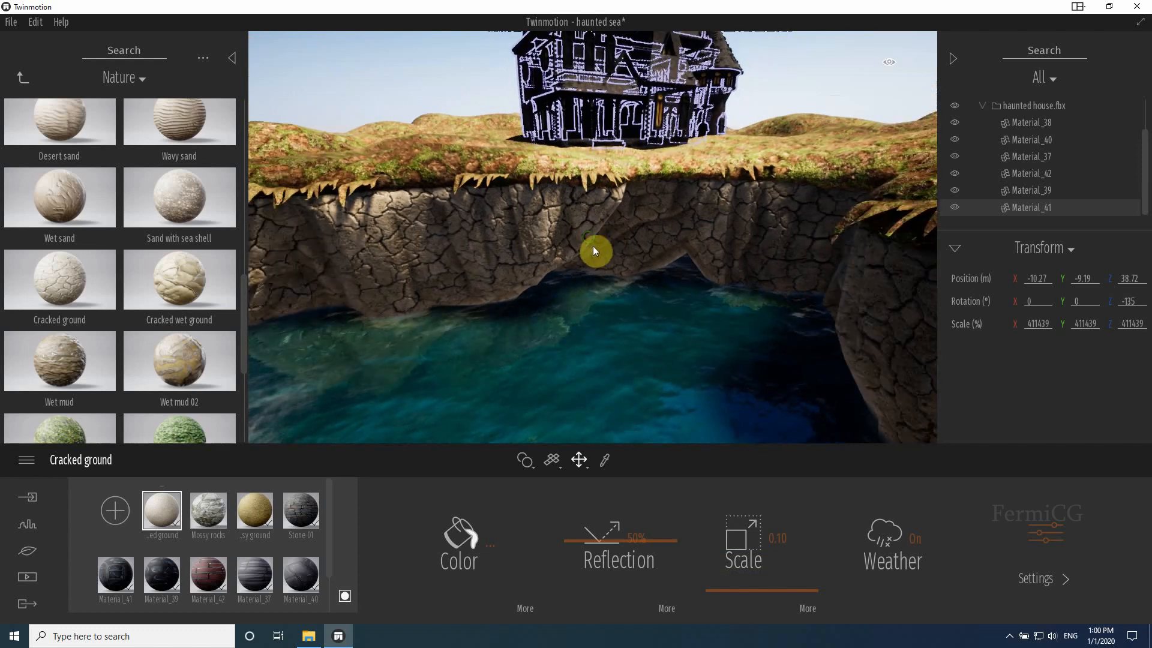
middle_click_drag(593, 245, 609, 389)
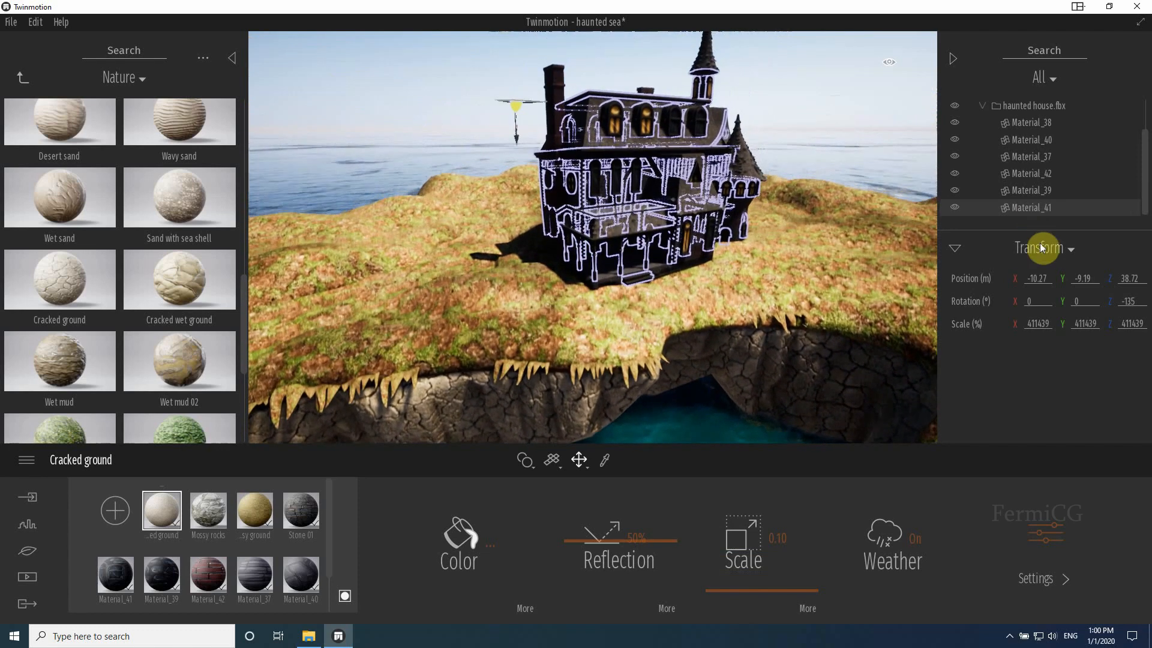
Step: Collapse the haunted house.fbx group in the scene hierarchy and clear the object selection
left_click(996, 105)
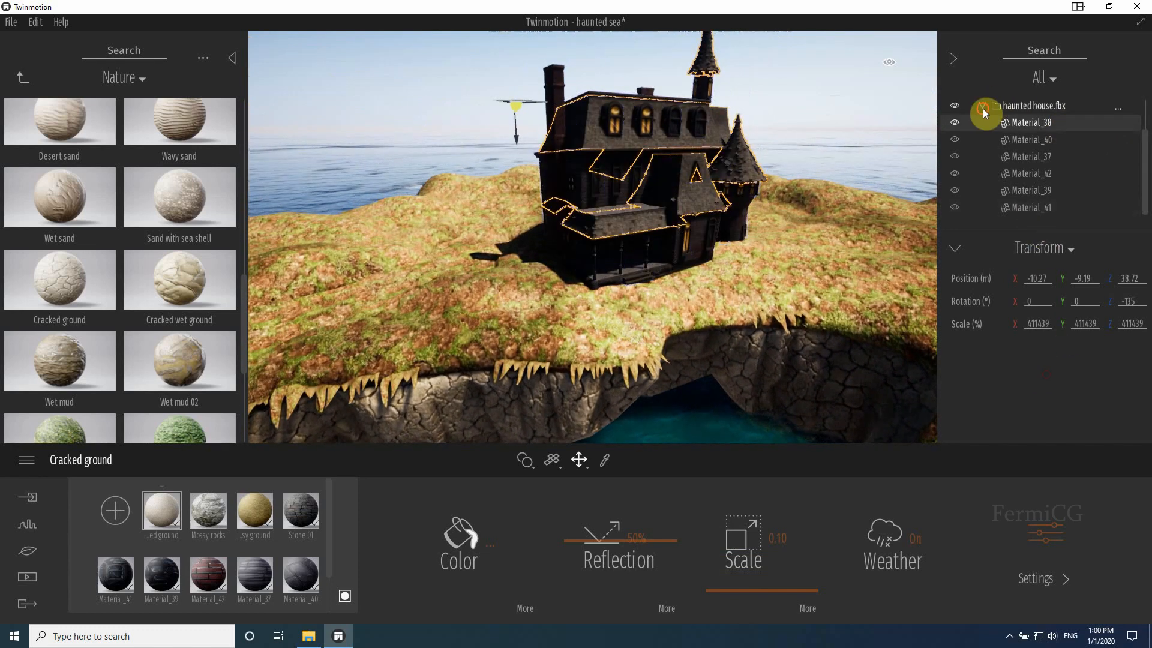
left_click(982, 105)
left_click(1095, 188)
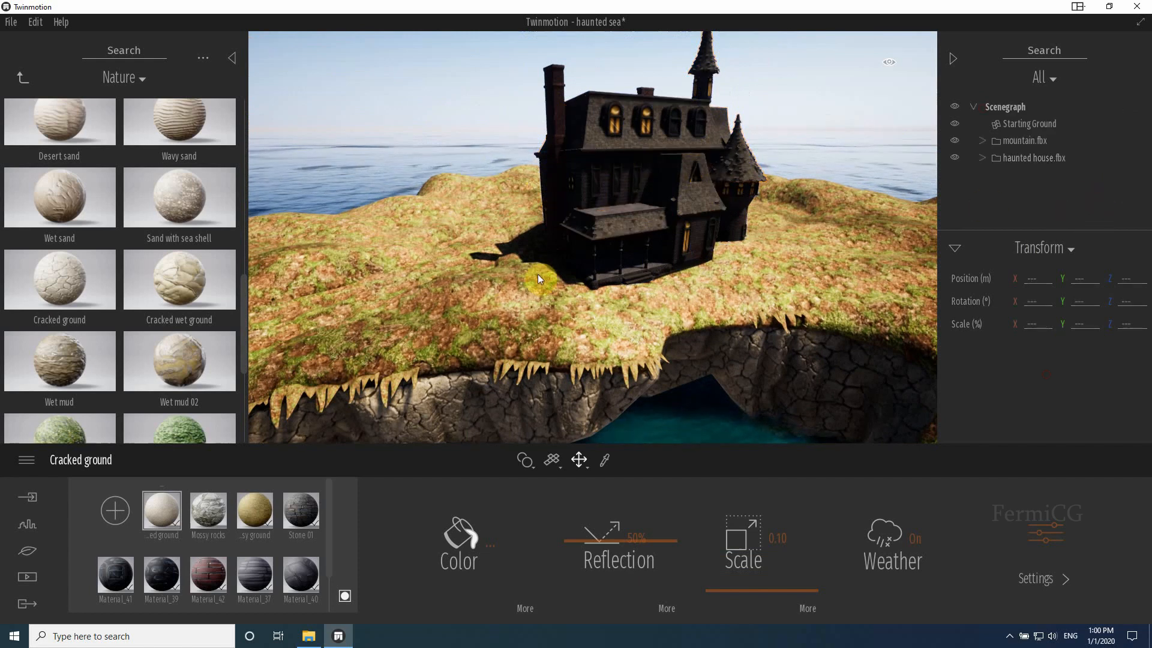
right_click_drag(592, 240, 327, 237)
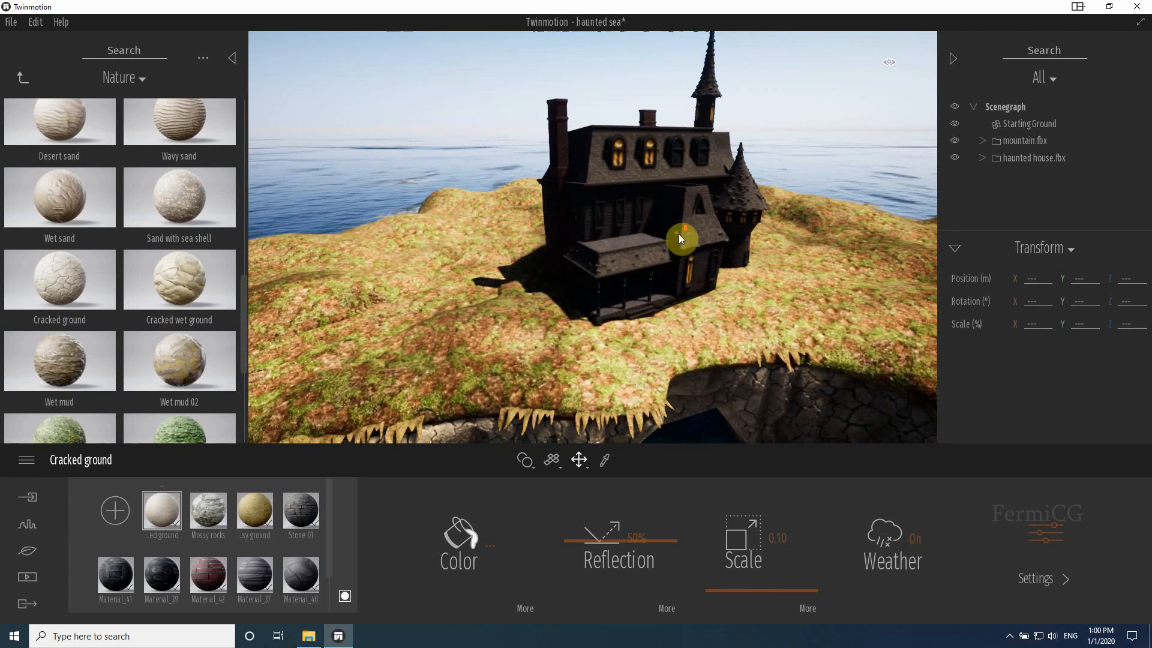
Step: Place a Blackgum 1 tree from the vegetation library on the grass beside the haunted house
scroll(671, 240, "down", 1)
scroll(615, 276, "down", 3)
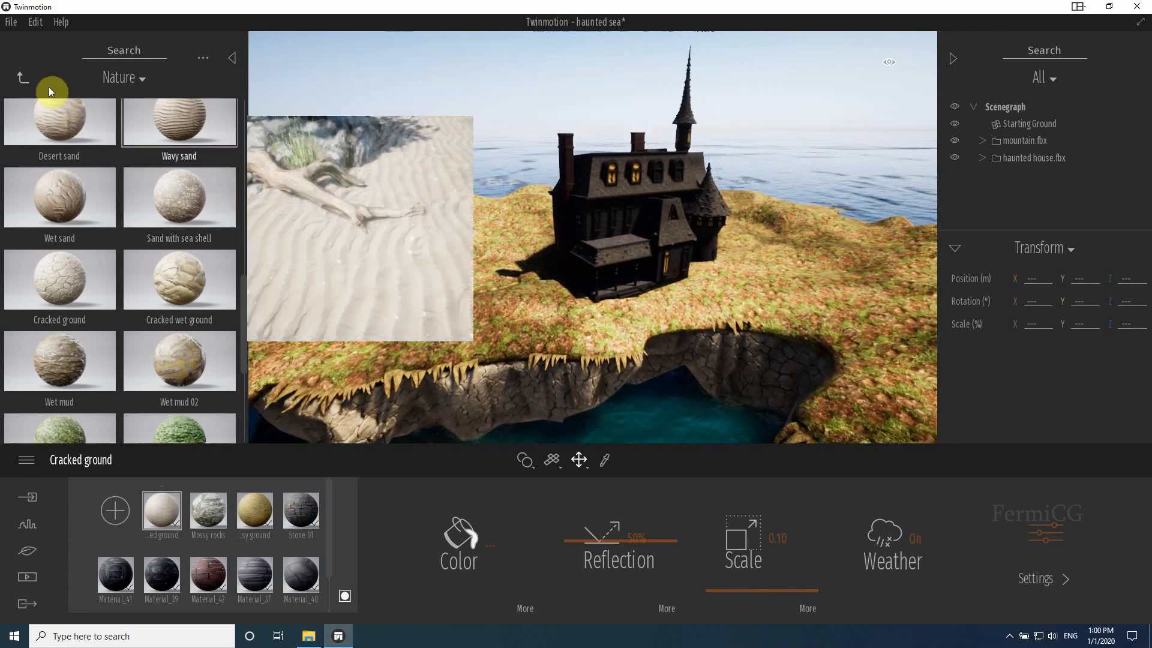
left_click(19, 78)
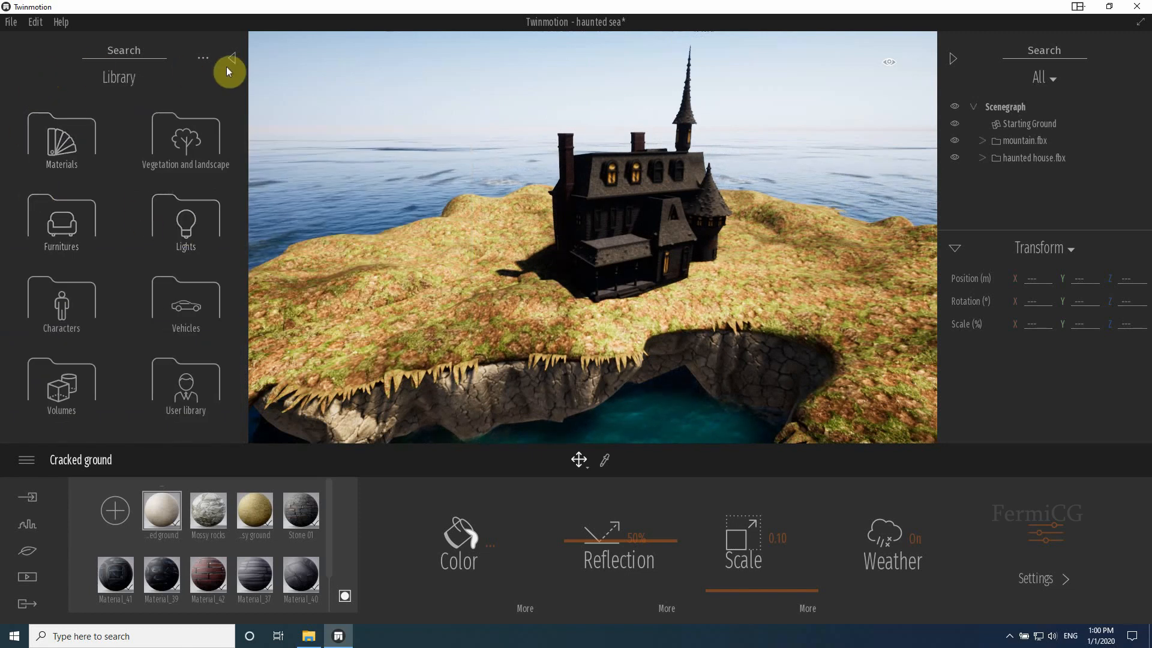
left_click(202, 138)
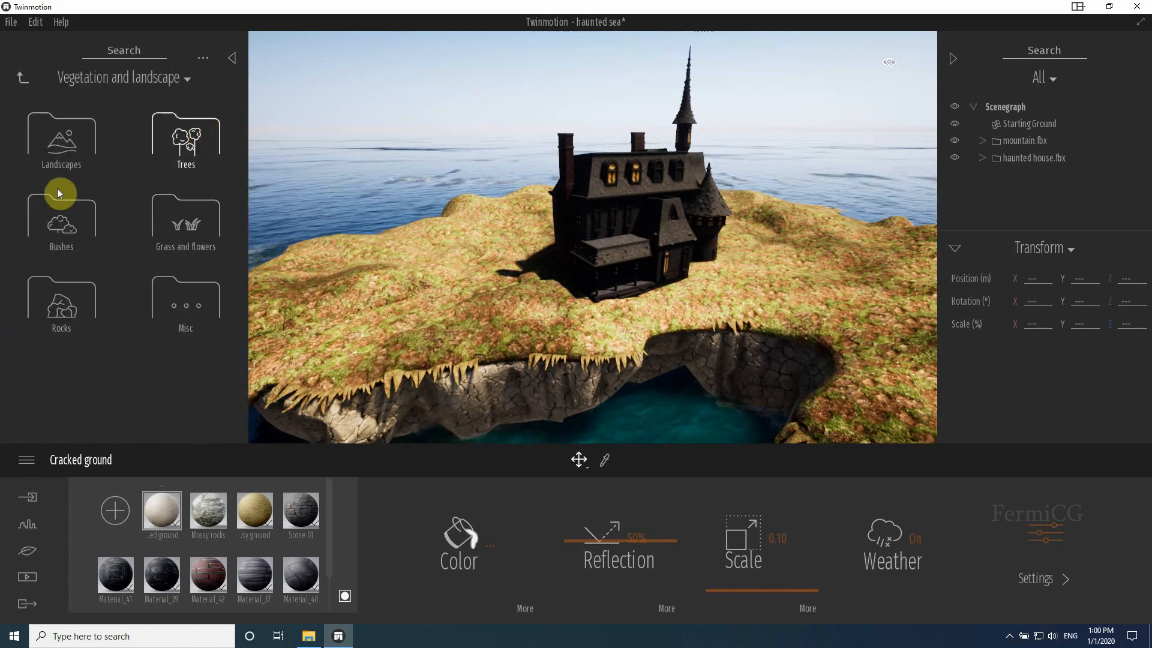
left_click(192, 149)
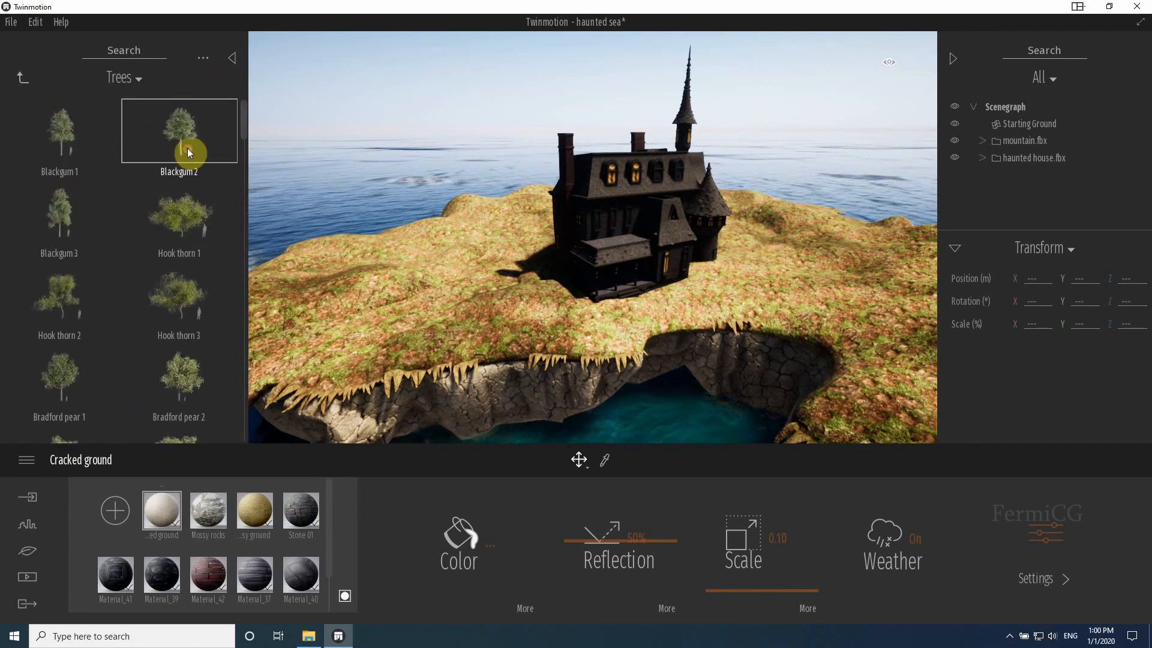
left_click(62, 169)
left_click_drag(70, 149, 379, 233)
left_click_drag(454, 268, 452, 305)
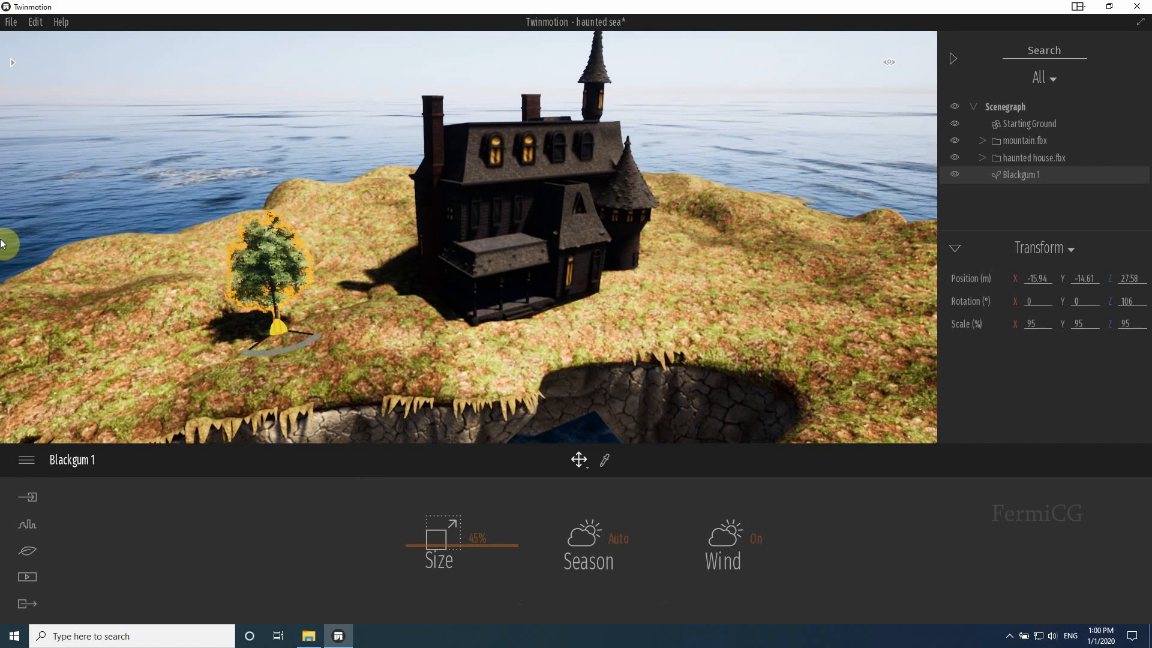
Step: Open the vegetation painting palette and remove Long grass 01 and Poppies from it
left_click(12, 63)
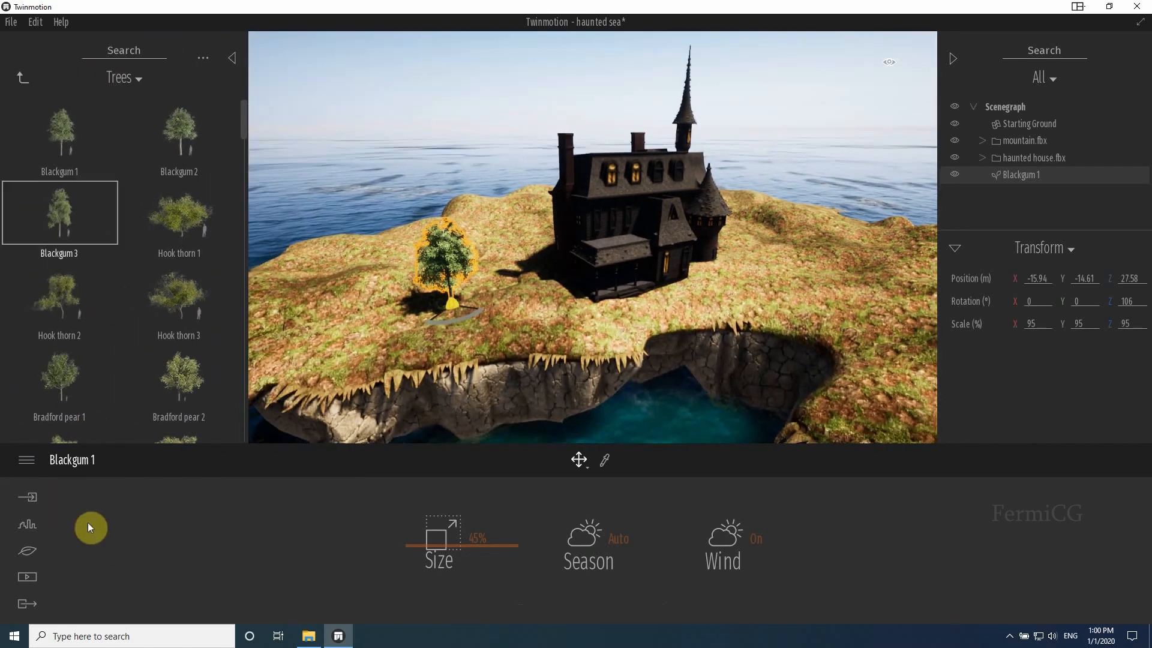
left_click(27, 548)
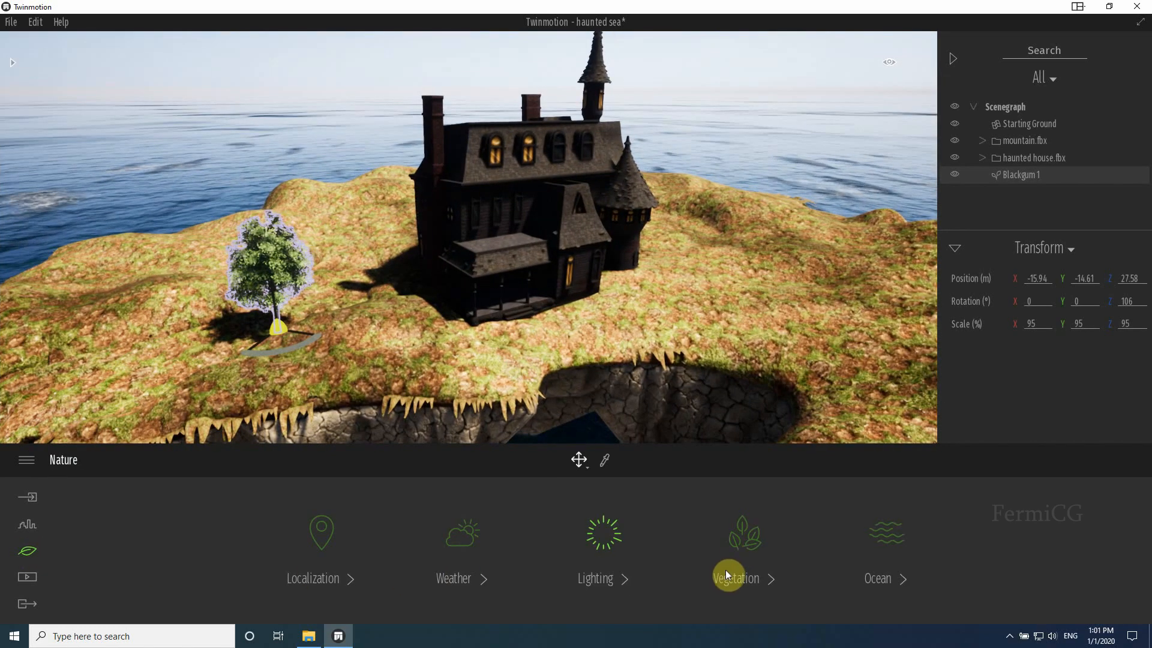
left_click(742, 540)
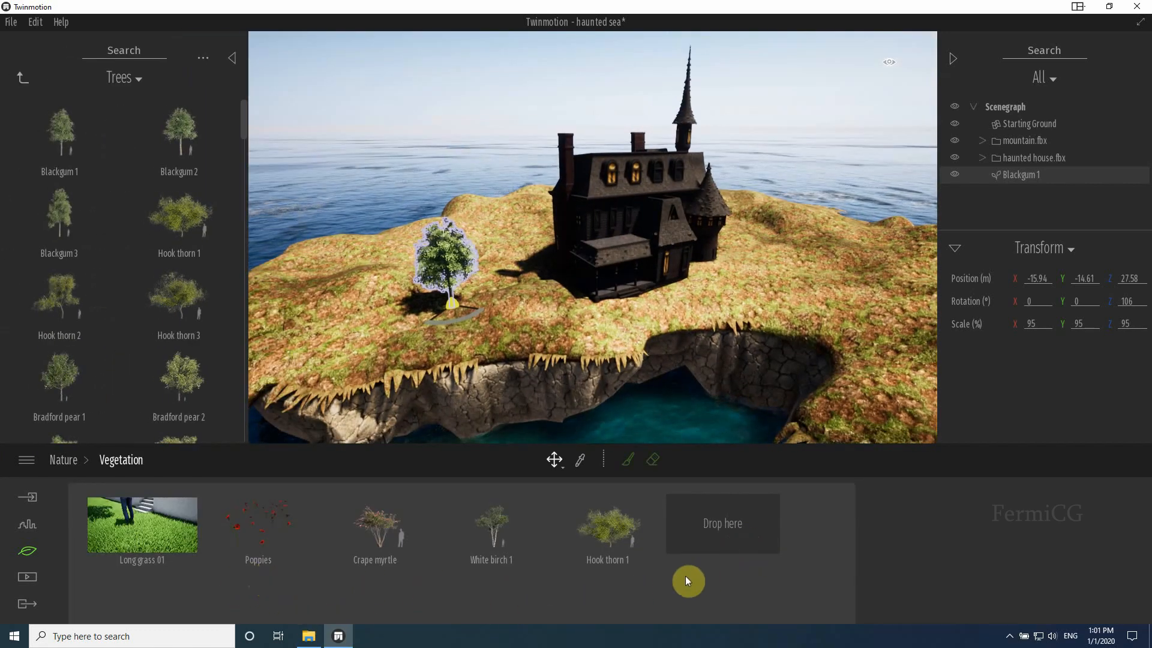
left_click(264, 534)
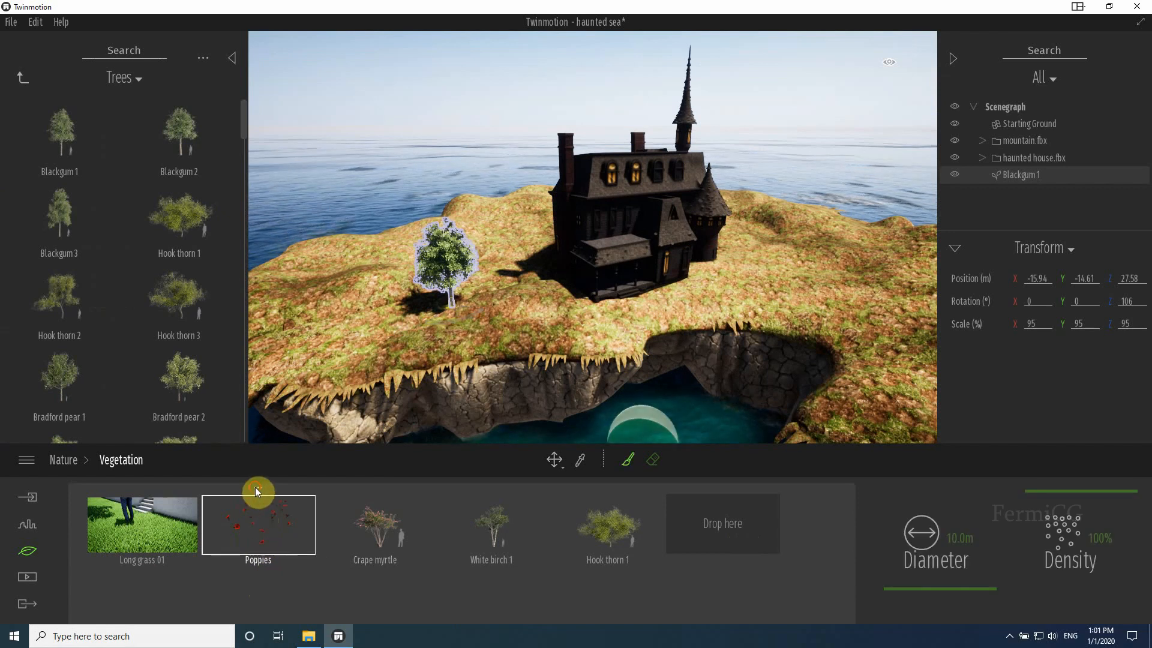
left_click(257, 487)
left_click(247, 435)
Step: Add Bradford pear 2, Hook thorn 3, Acacia 2 and African olive 2 to the vegetation painting palette
left_click_drag(179, 378, 588, 516)
scroll(192, 270, "down", 1)
left_click_drag(182, 232, 697, 523)
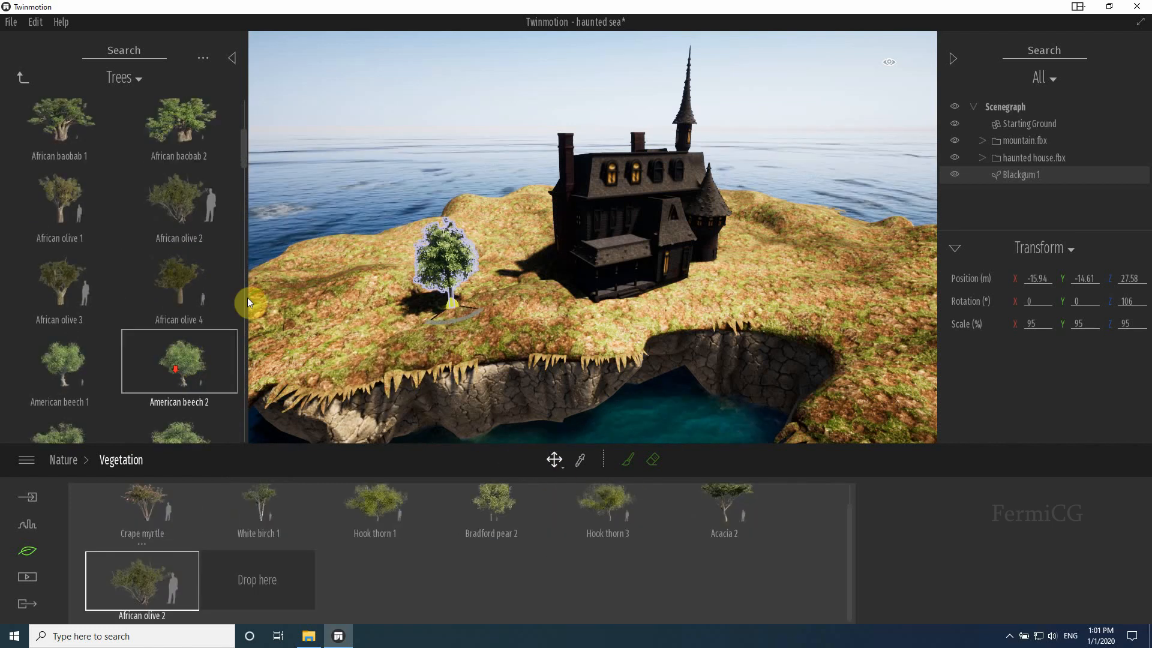
Step: Add Rainbow gum 1, Coconut palm 2, Coconut palm 1, Chinese fan palm 1 and Palmetto 1 to the vegetation palette
left_click_drag(243, 150, 234, 301)
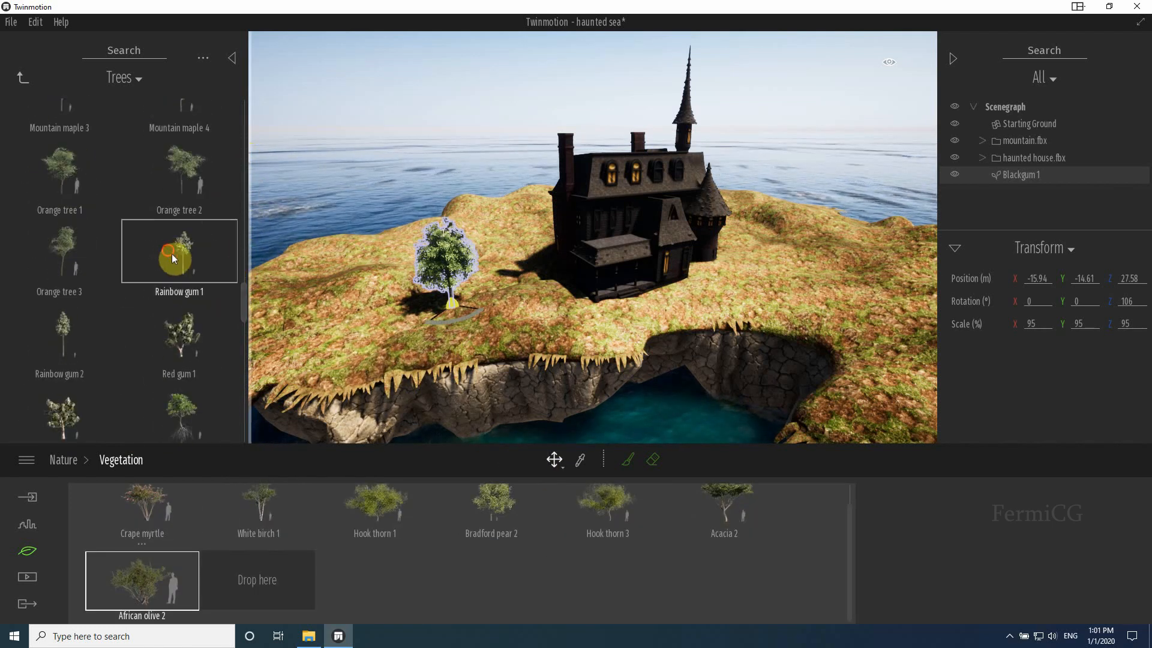
left_click_drag(171, 254, 253, 567)
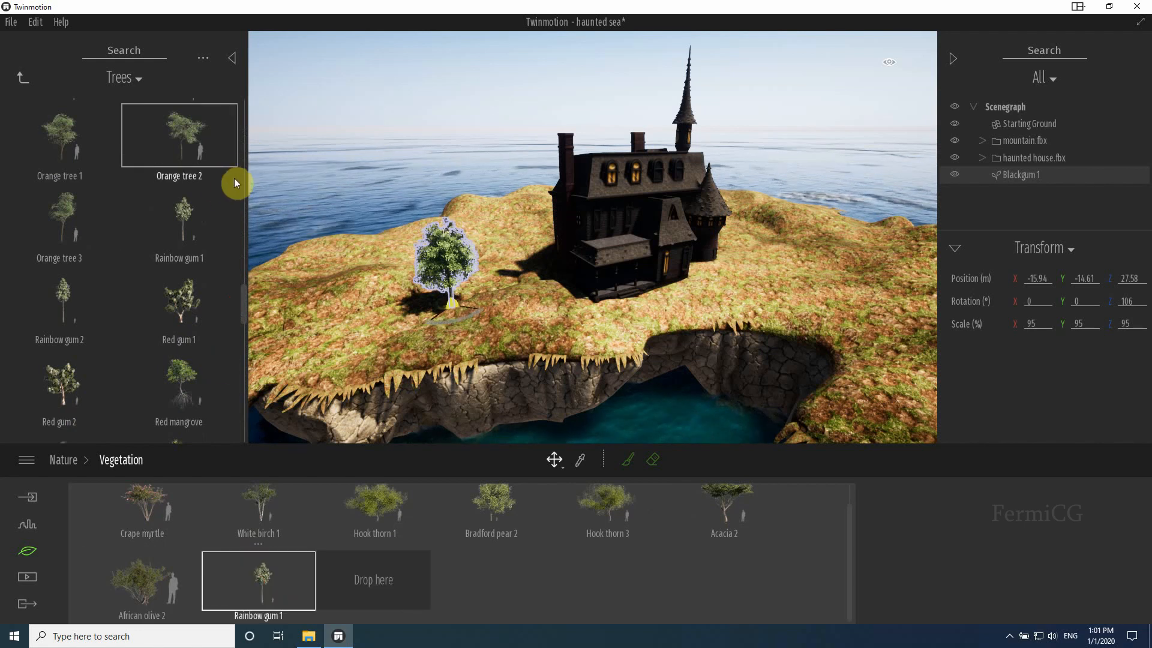
left_click_drag(243, 302, 249, 407)
left_click_drag(186, 219, 387, 574)
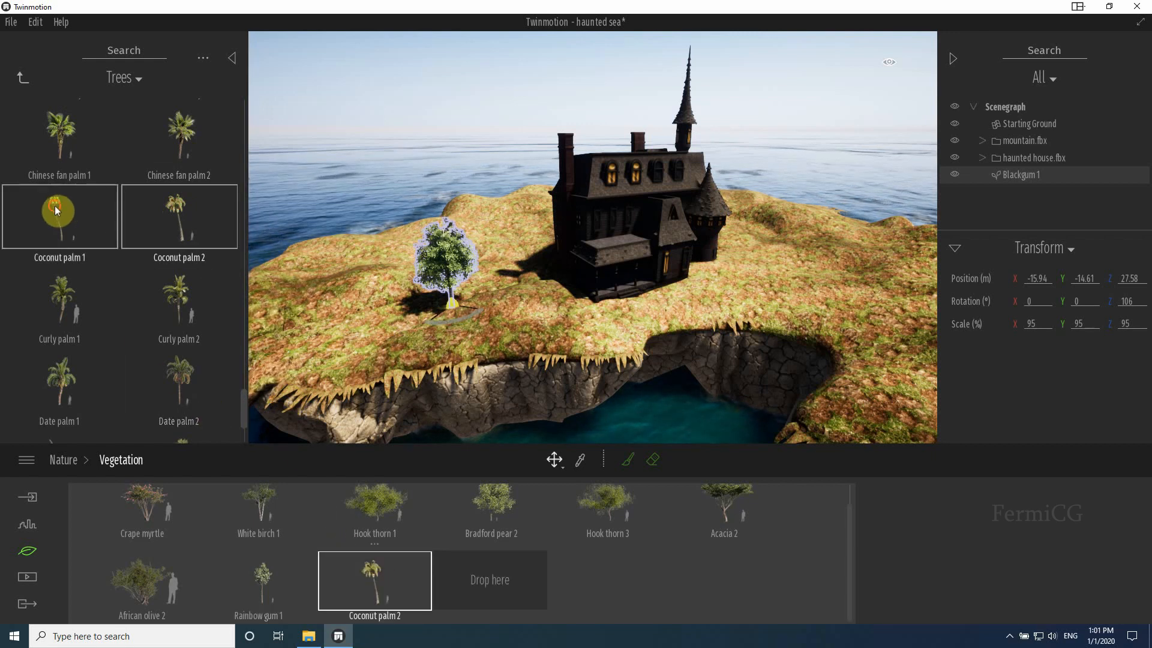
left_click_drag(489, 580, 489, 581)
left_click_drag(67, 118, 601, 557)
scroll(150, 342, "down", 3)
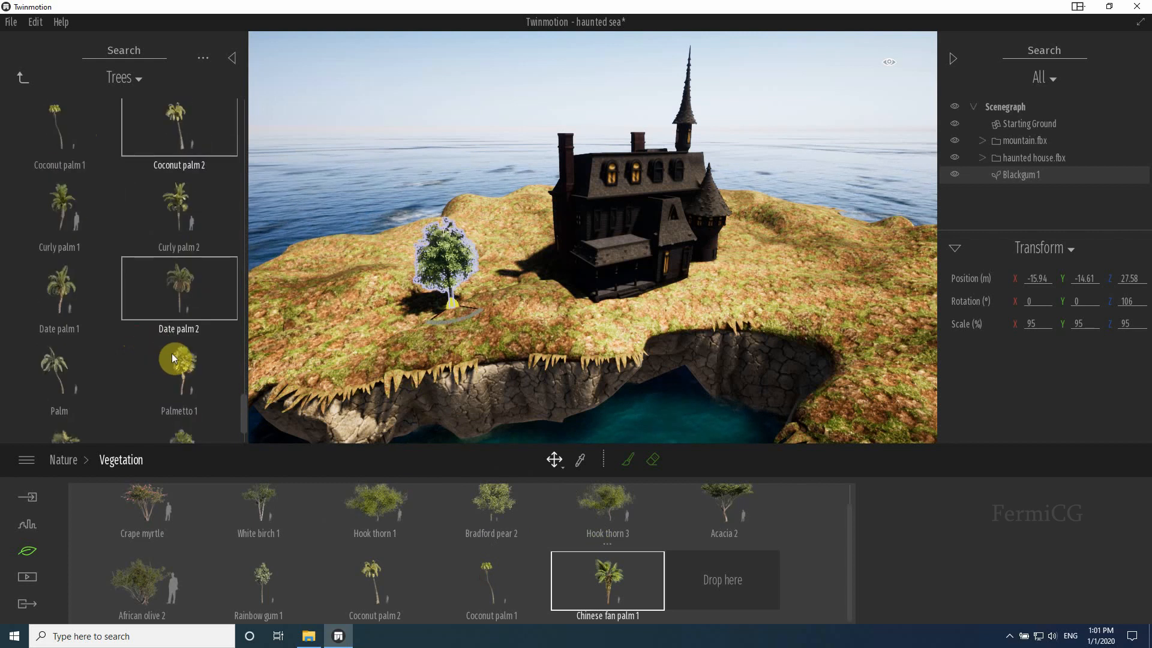
left_click_drag(189, 238, 718, 573)
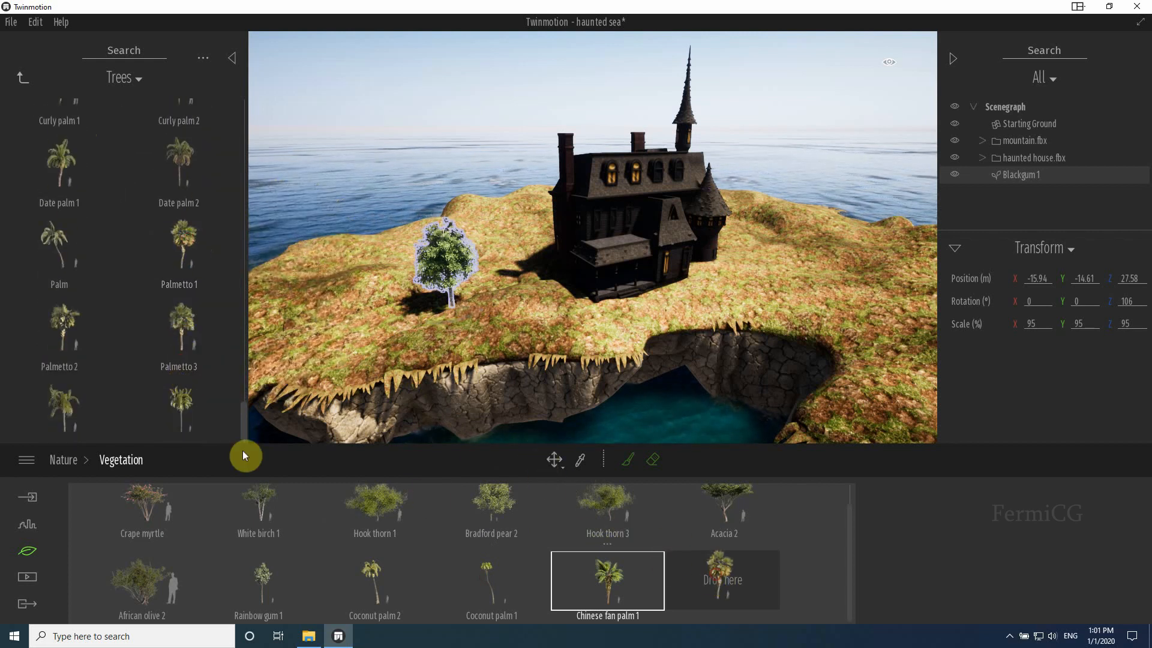
Step: Paint Palmetto 1 trees around the Blackgum tree, Chinese fan palm 1 beyond the cove and Coconut palm 2 behind the house
left_click(629, 460)
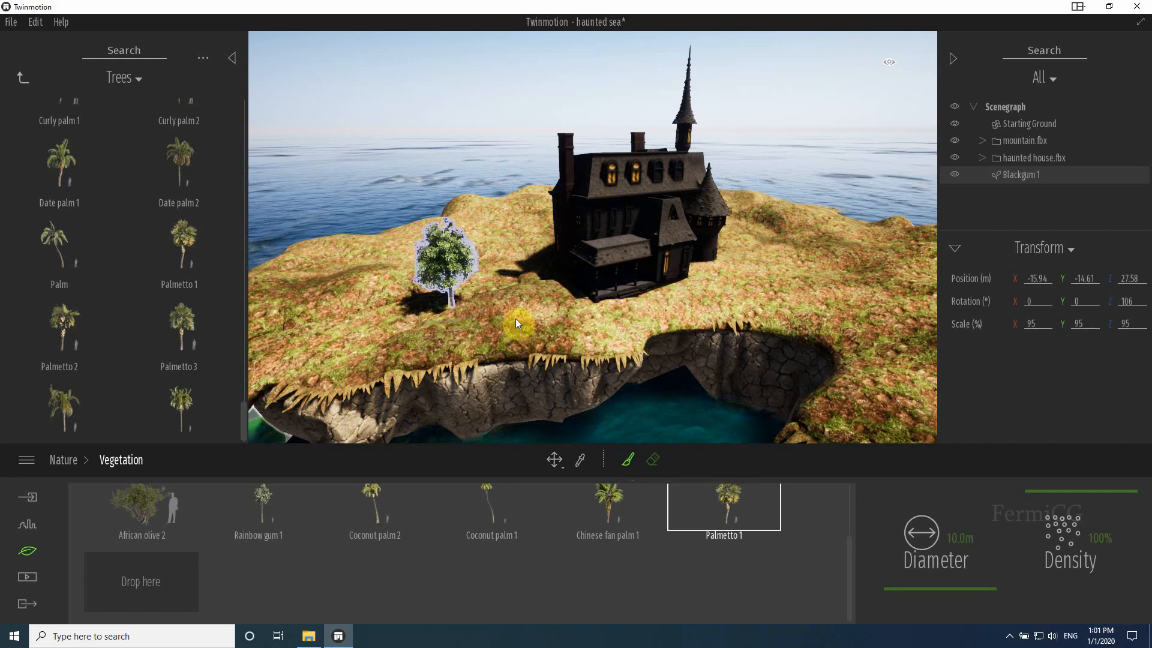
mouse_move(516, 319)
left_mouse_down()
mouse_move(304, 320)
mouse_move(344, 293)
mouse_move(572, 285)
mouse_move(762, 407)
left_mouse_up()
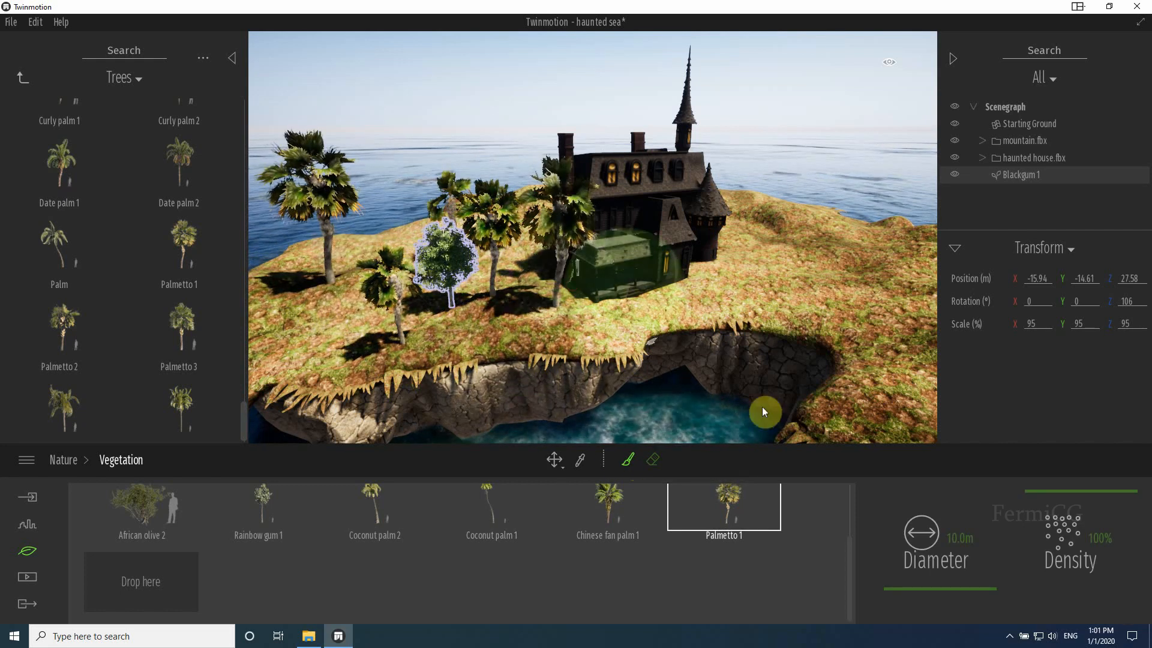
left_click(611, 501)
mouse_move(804, 300)
left_mouse_down()
mouse_move(872, 314)
mouse_move(899, 343)
mouse_move(895, 377)
left_mouse_up()
left_click(389, 487)
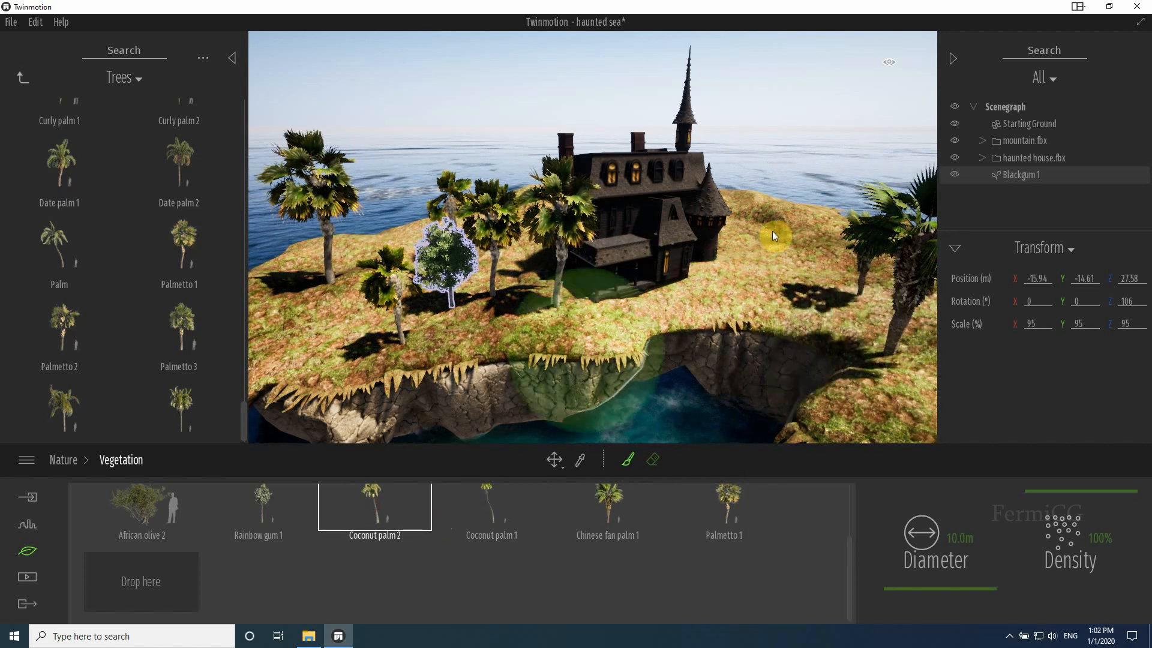
mouse_move(772, 232)
left_mouse_down()
mouse_move(714, 261)
mouse_move(701, 283)
left_mouse_up()
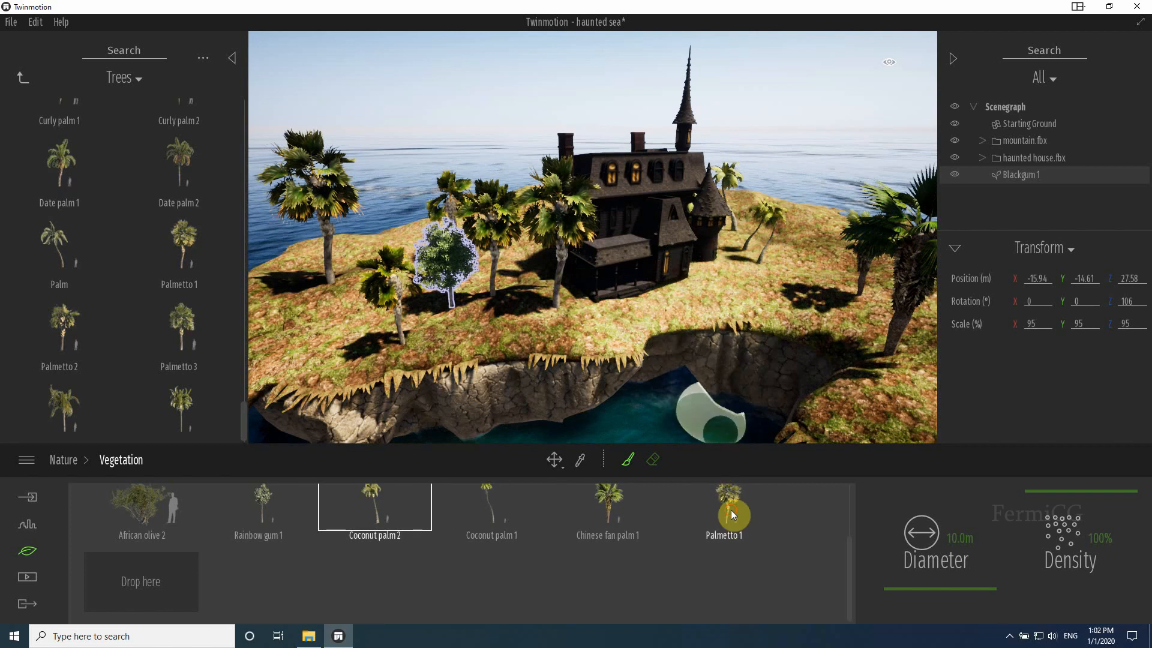
Step: Paint a mix of African olive 2, Rainbow gum 1, both coconut palms, Chinese fan palm 1 and Palmetto 1 around the house
left_click(730, 509)
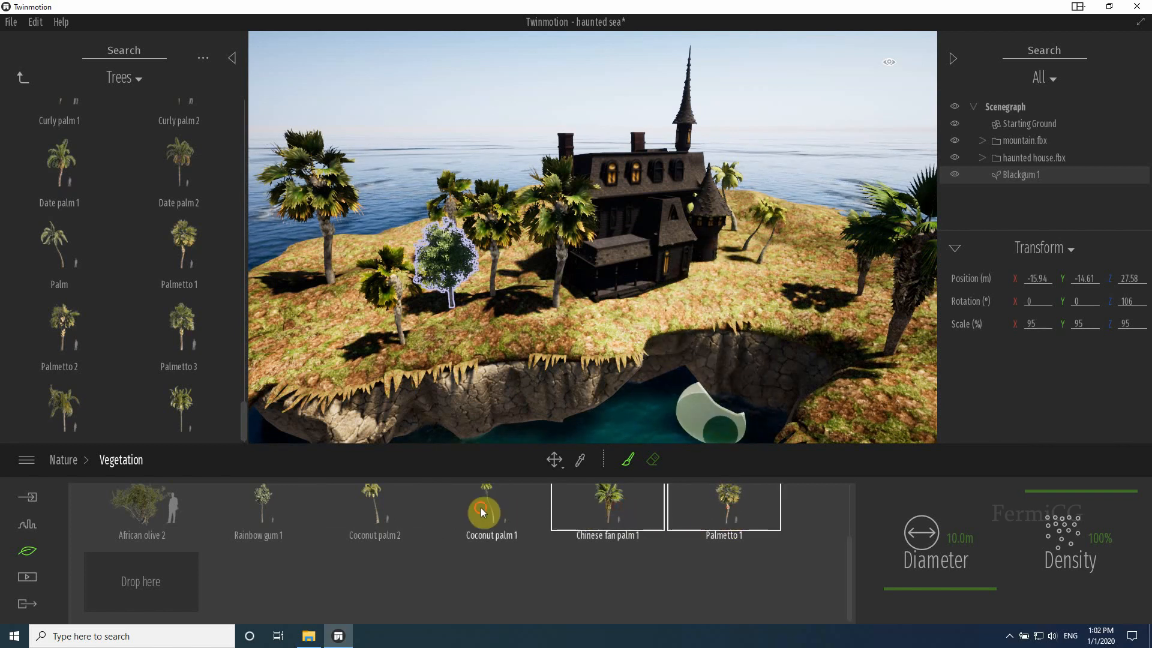
left_click(269, 519)
left_click(153, 510)
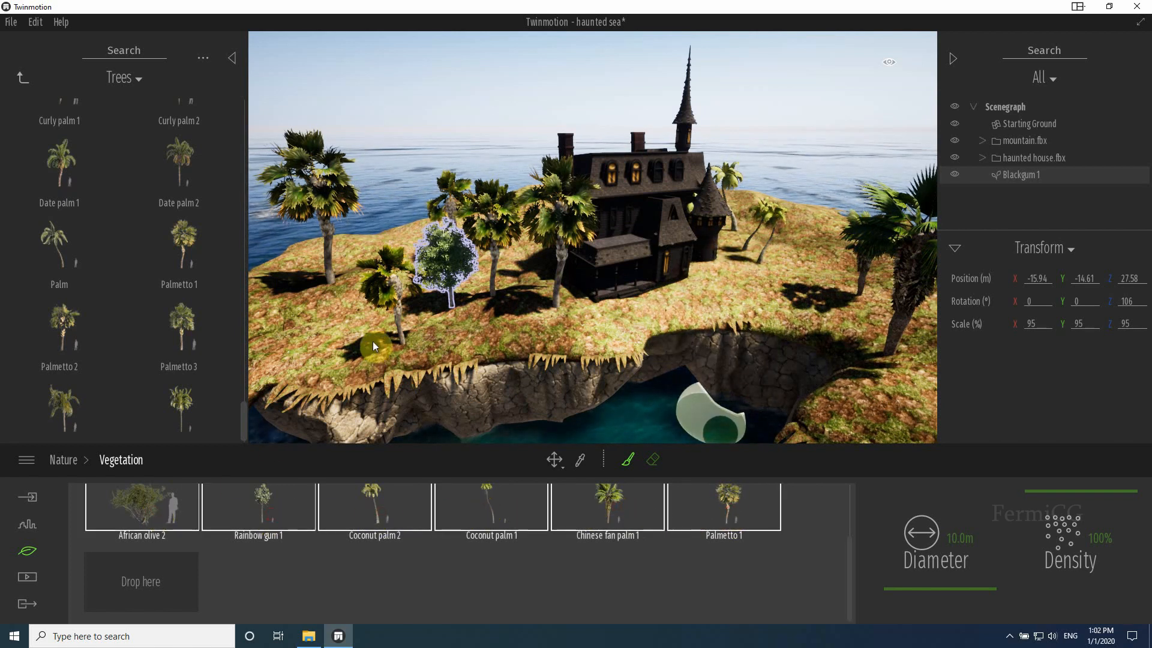
mouse_move(373, 340)
left_mouse_down()
mouse_move(300, 346)
mouse_move(372, 297)
mouse_move(740, 246)
mouse_move(837, 258)
mouse_move(865, 307)
left_mouse_up()
left_click(900, 387)
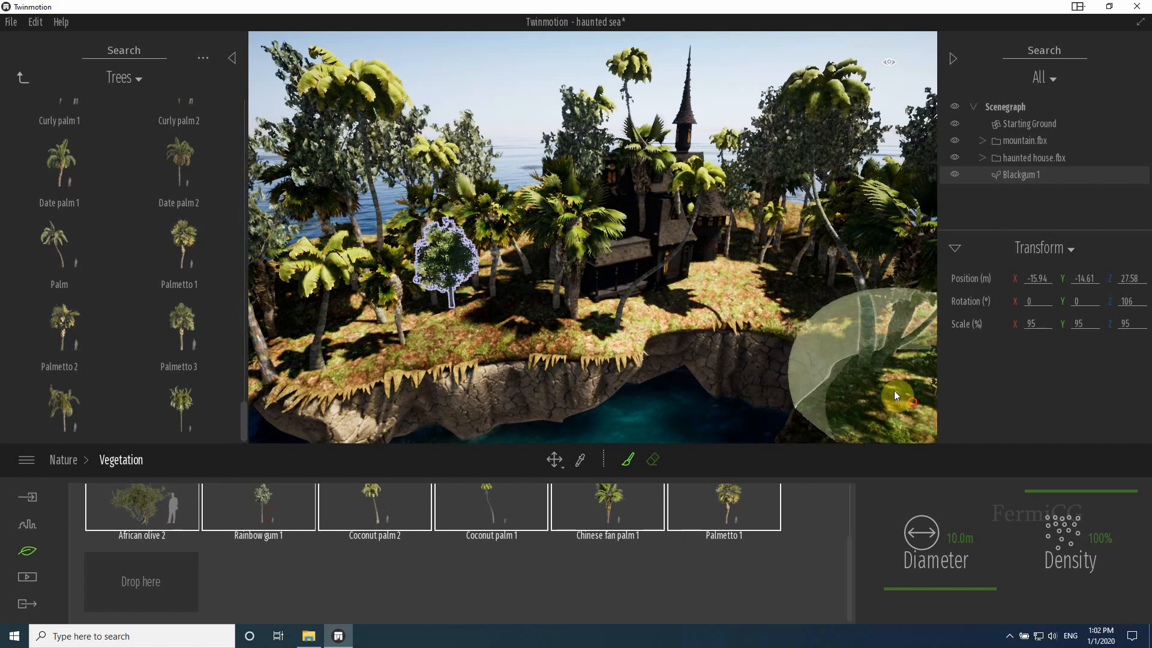
Step: Paint more of the mixed trees on the bare grassy ground on the other side of the house
mouse_move(451, 319)
right_mouse_down()
mouse_move(423, 315)
mouse_move(451, 318)
mouse_move(426, 298)
mouse_move(344, 298)
mouse_move(333, 287)
mouse_move(432, 290)
right_mouse_up()
mouse_move(385, 258)
right_mouse_down()
mouse_move(331, 279)
mouse_move(616, 304)
mouse_move(426, 348)
mouse_move(372, 230)
right_mouse_up()
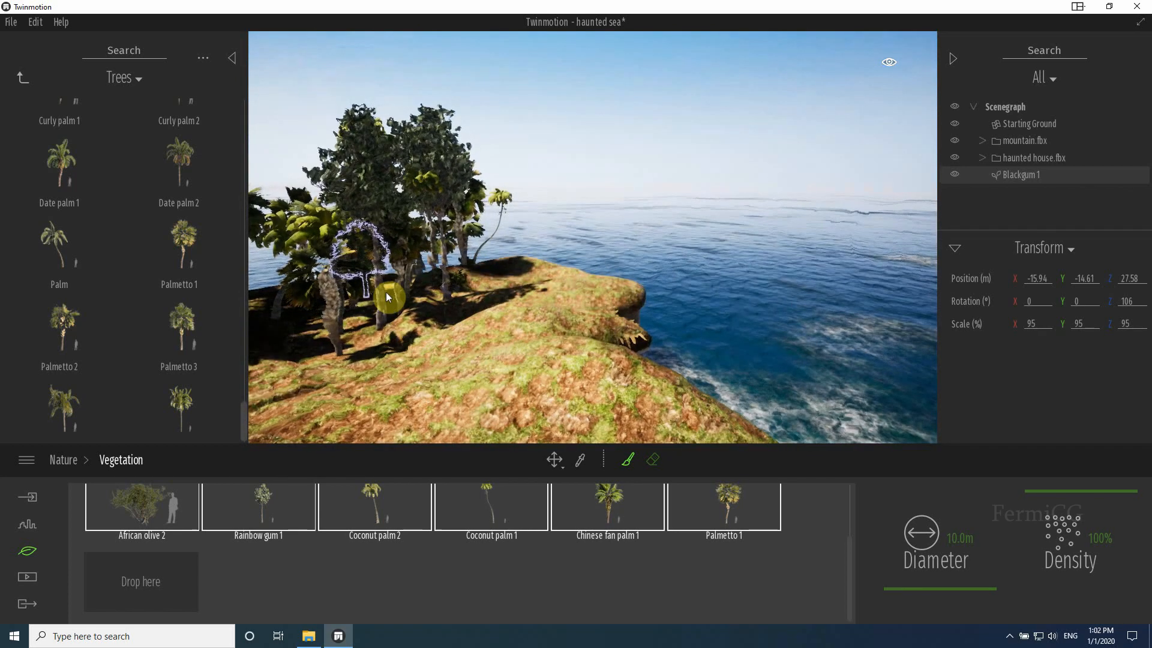
mouse_move(390, 291)
right_mouse_down()
mouse_move(431, 290)
mouse_move(396, 318)
mouse_move(396, 357)
mouse_move(393, 299)
mouse_move(390, 342)
right_mouse_up()
mouse_move(390, 290)
left_mouse_down()
mouse_move(354, 236)
mouse_move(487, 250)
mouse_move(705, 336)
mouse_move(848, 372)
left_mouse_up()
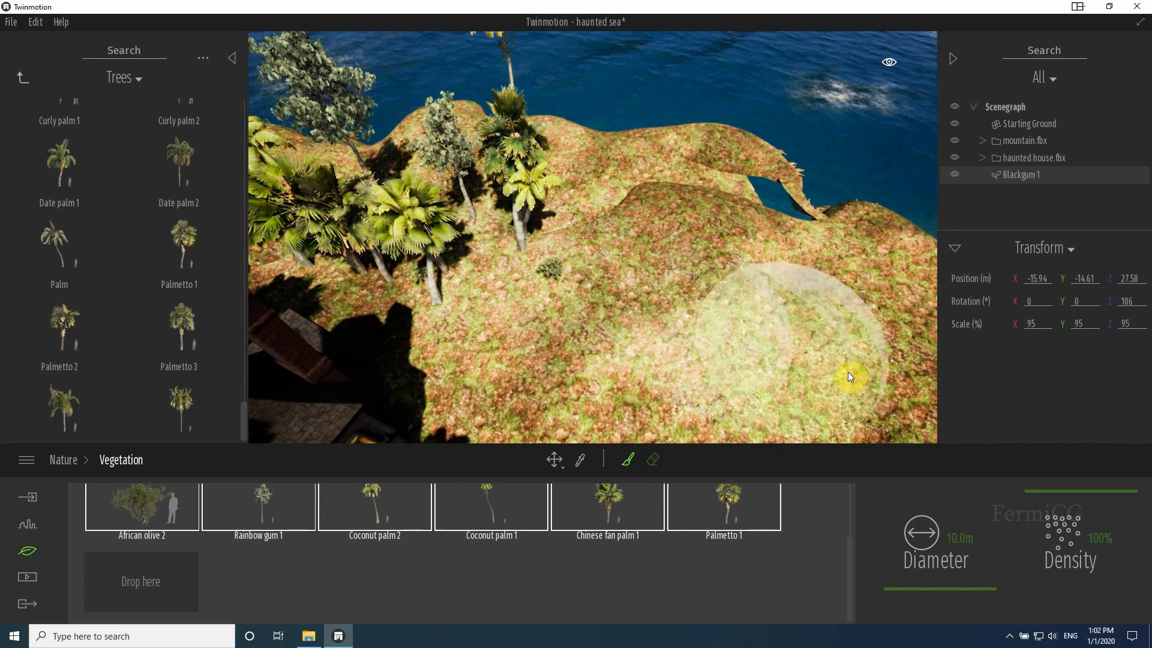
Step: Place several rocks, including Rock 1 and Rock 3, from the library on the open grass beside the house
left_click(20, 79)
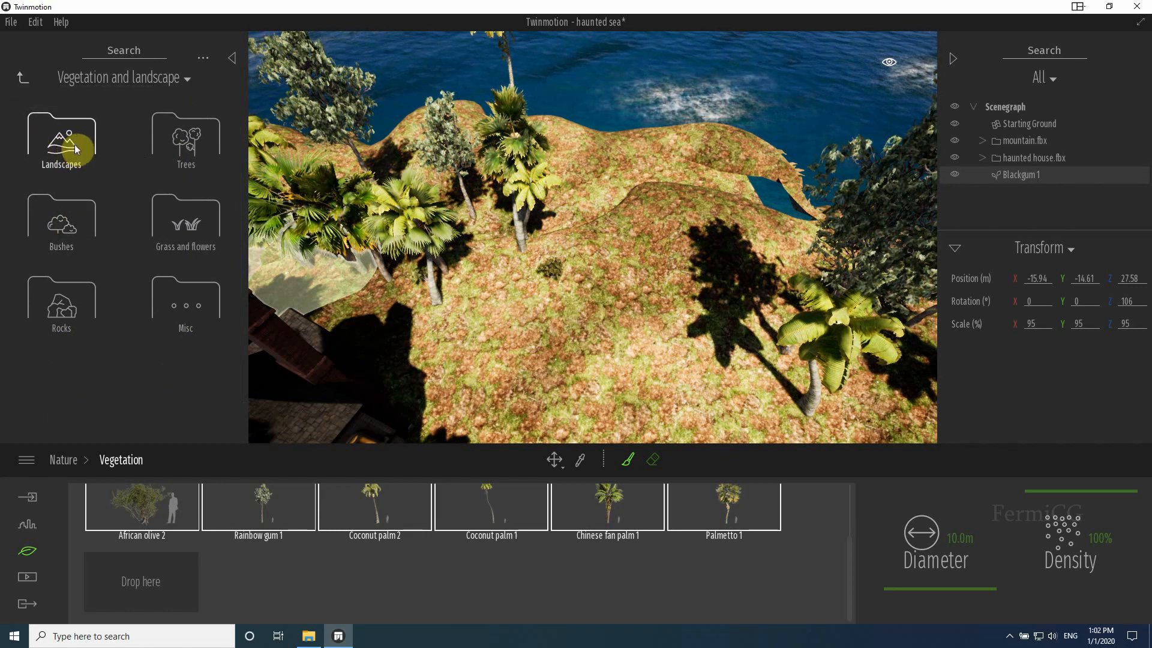
left_click(54, 304)
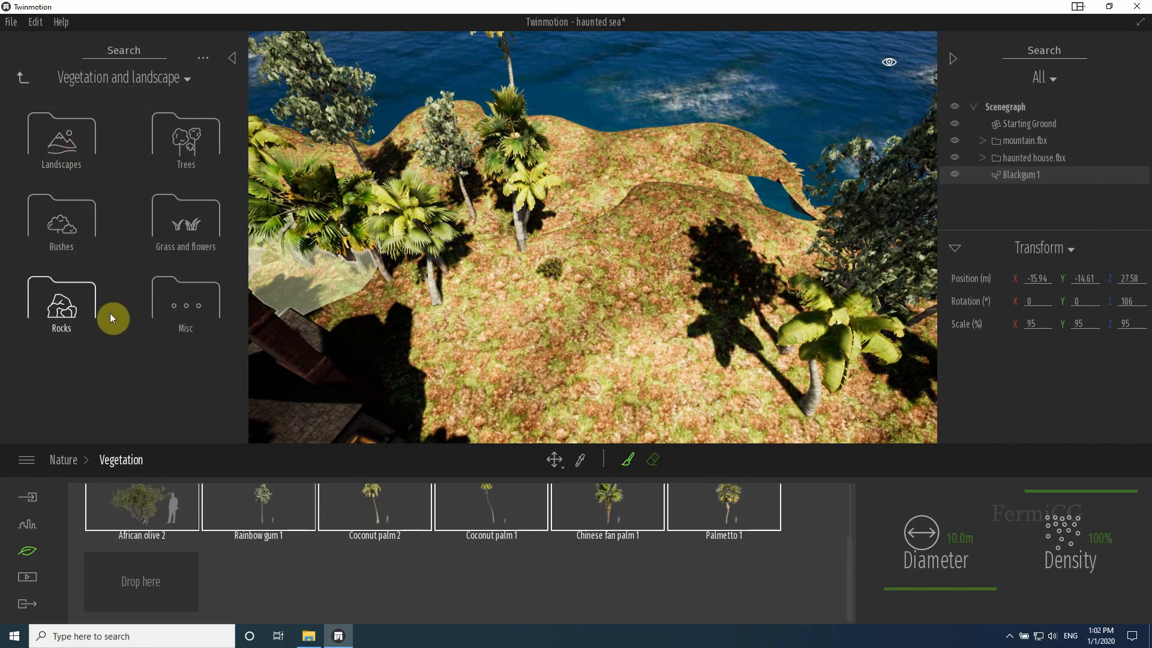
left_click(62, 303)
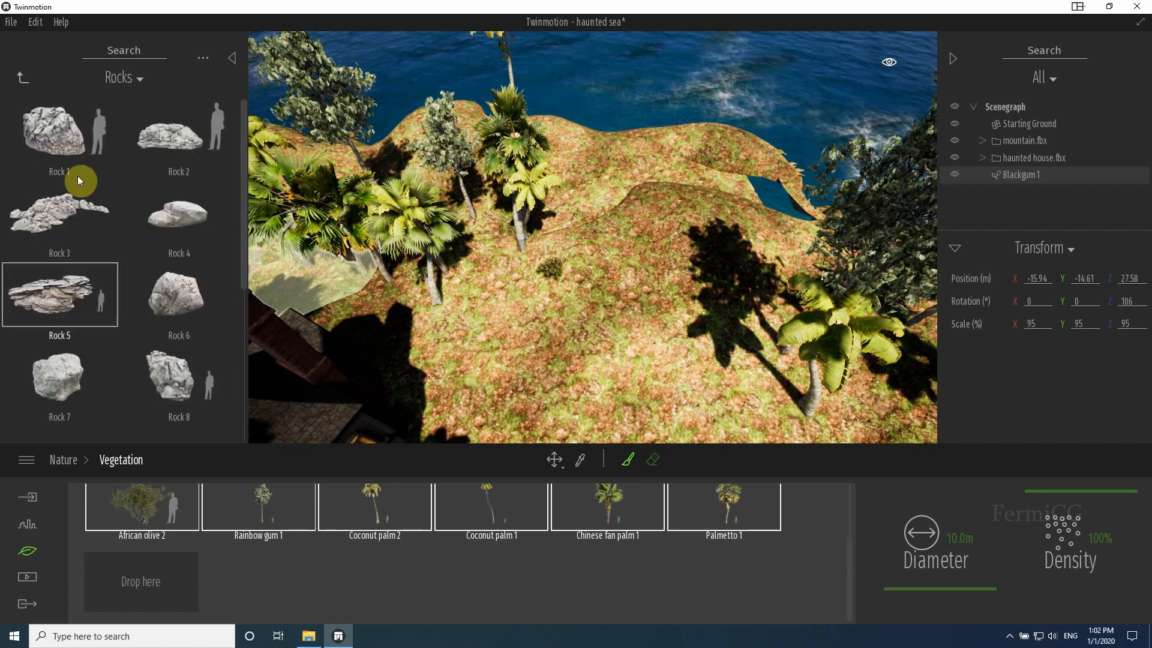
left_click(51, 139)
left_click_drag(59, 139, 635, 228)
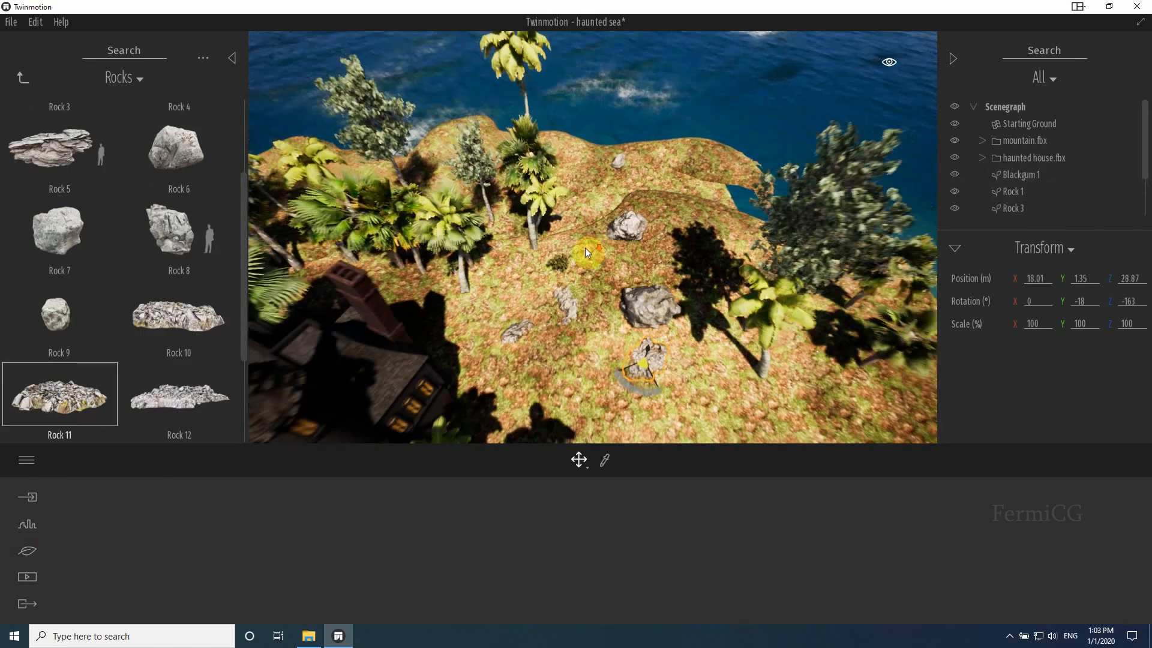
Step: Place a Cinnamon fern on the bare foreground end of the island and return to the Vegetation and landscape library
scroll(569, 265, "down", 2)
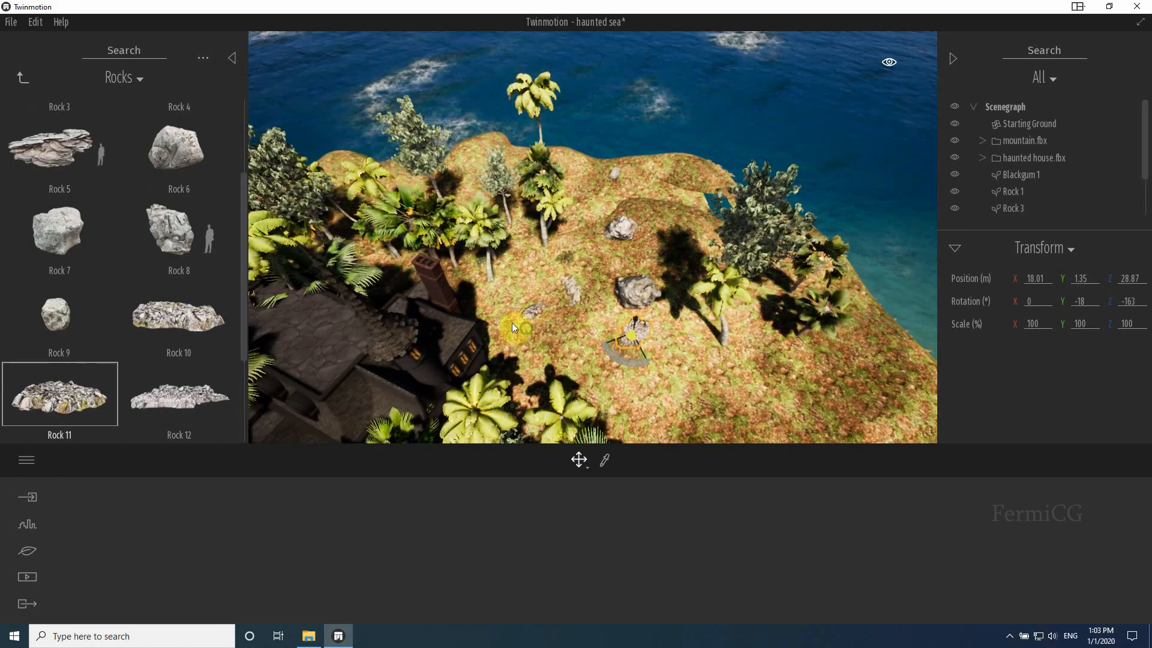
middle_click_drag(512, 323, 671, 162)
scroll(502, 333, "down", 5)
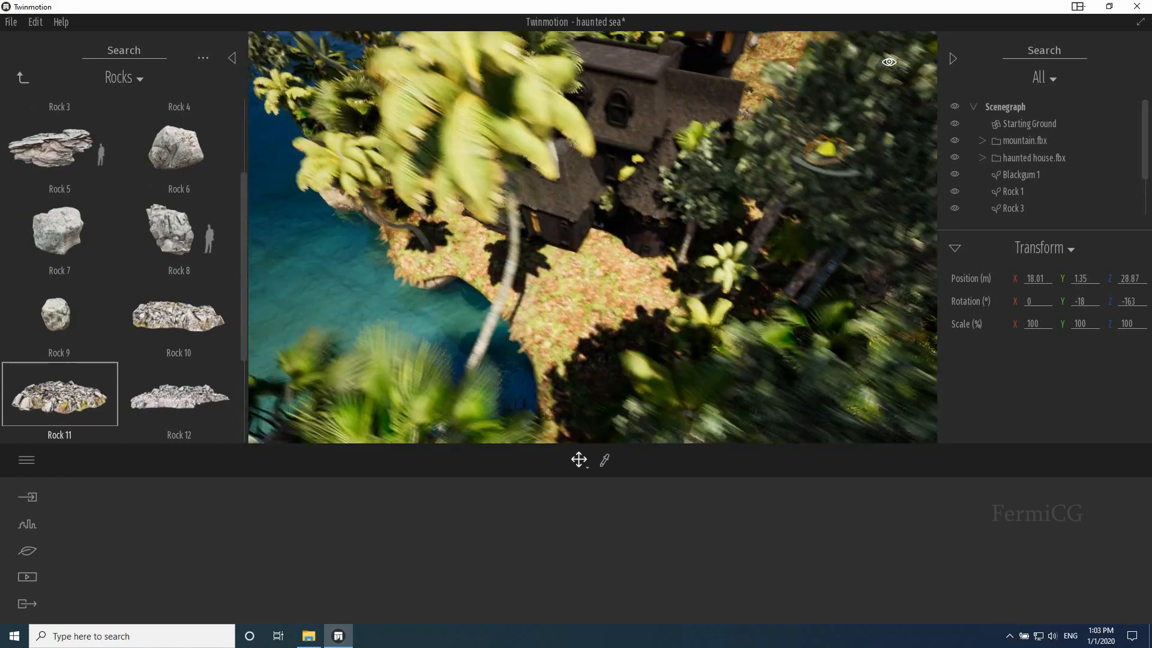
scroll(450, 333, "up", 5)
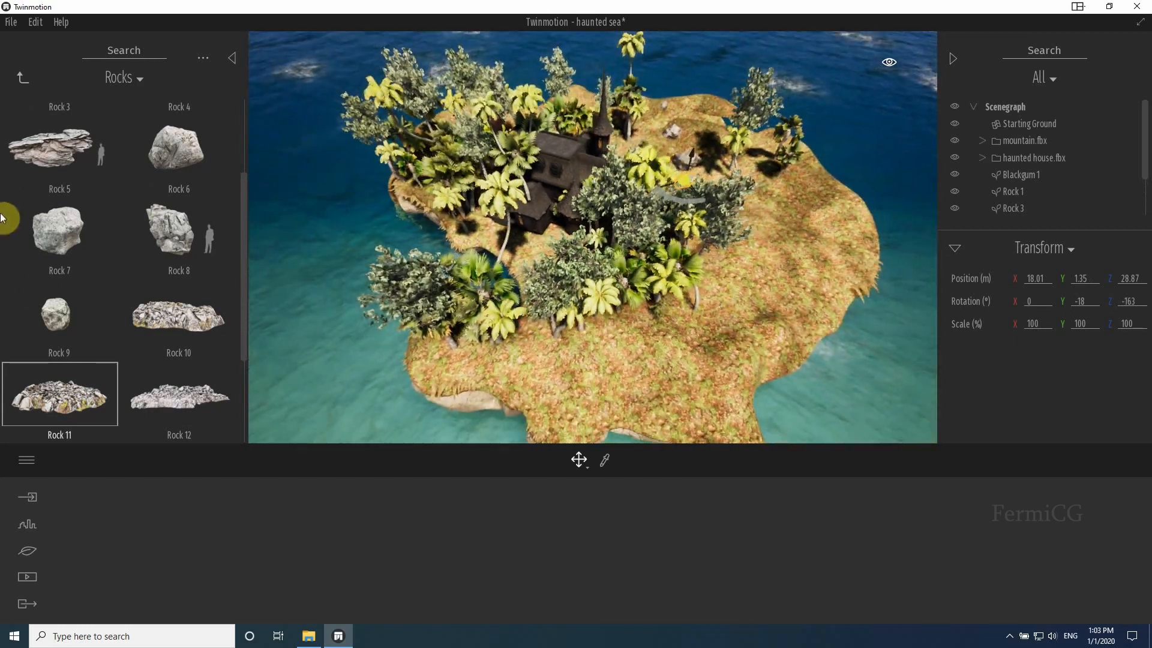
left_click(27, 77)
left_click(56, 135)
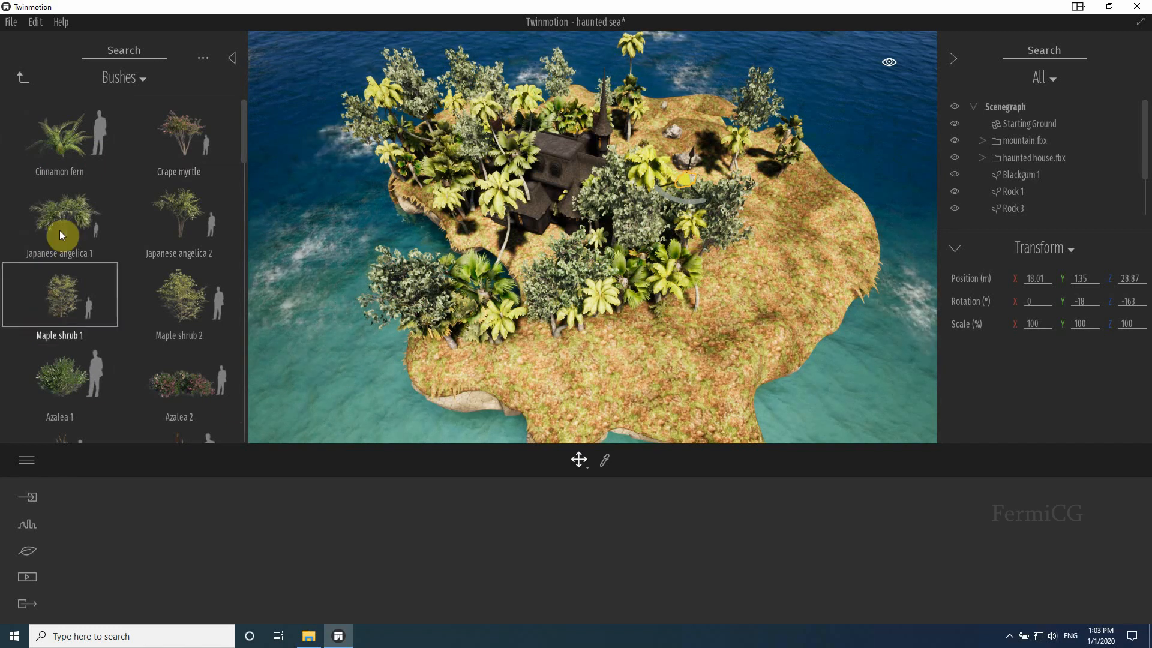
left_click_drag(674, 361, 692, 382)
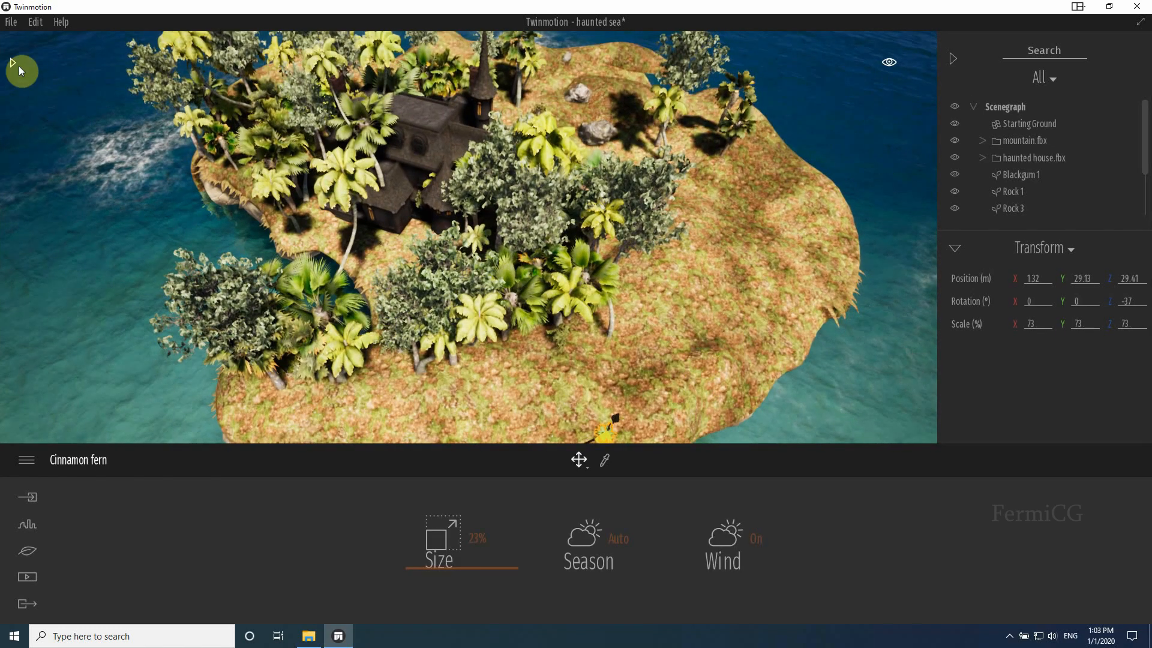
left_click(15, 64)
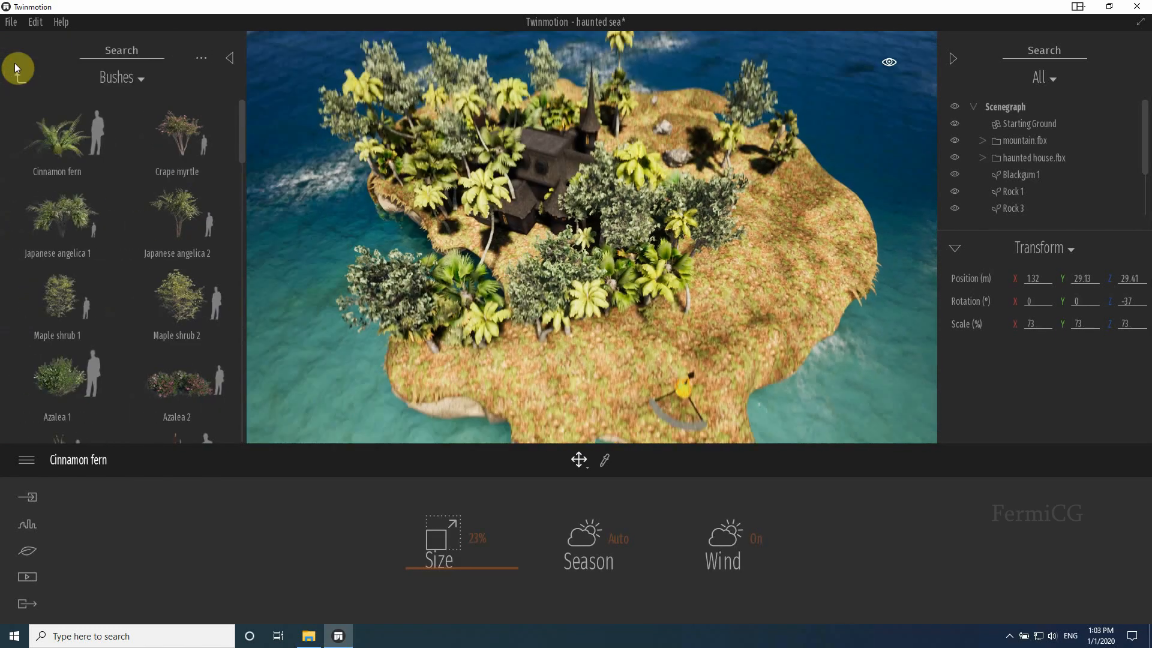
left_click(18, 79)
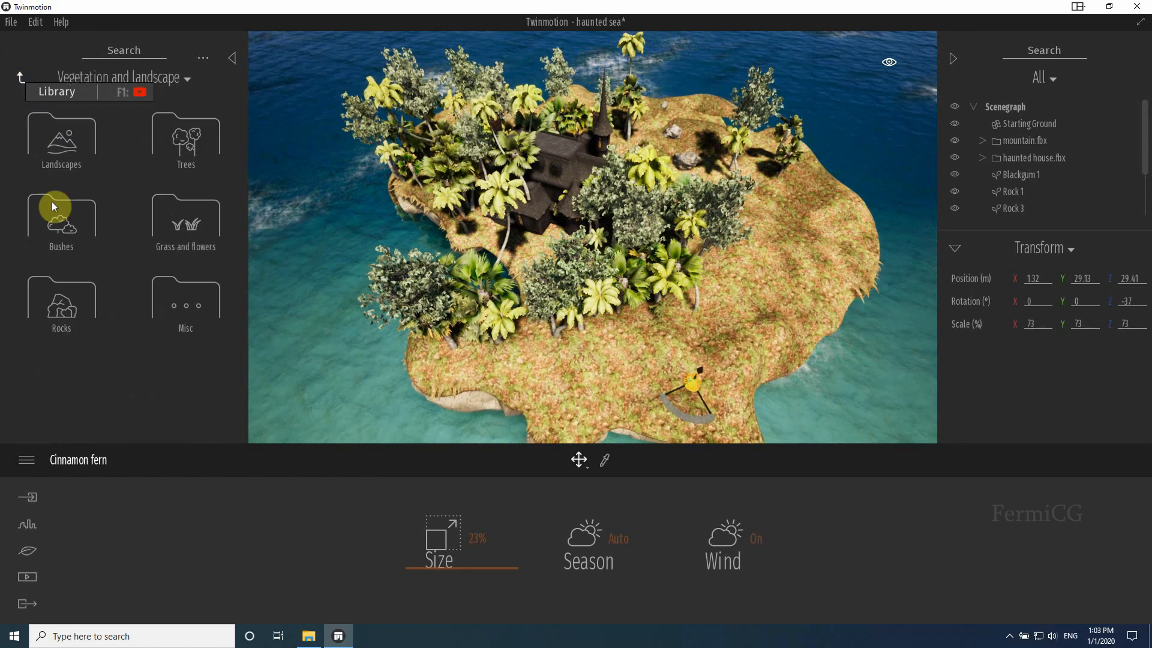
Step: Place Dead Tree 1, Dead Tree 2 and Dead Tree 3 from the Misc vegetation library across the island's open grassy ground
left_click(195, 313)
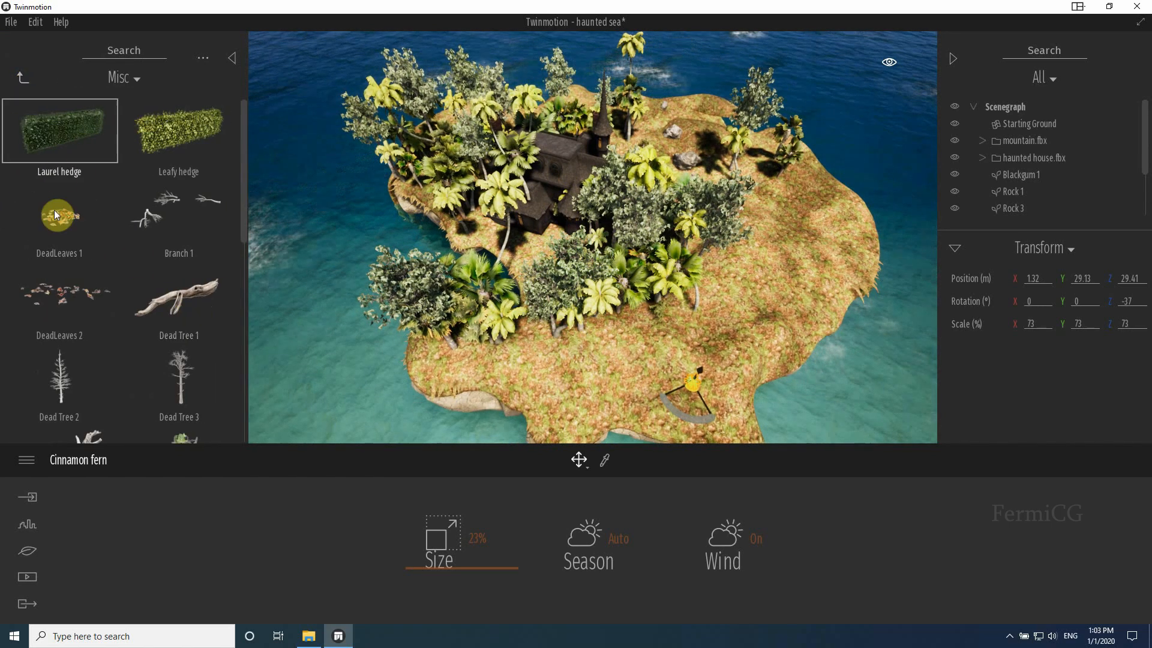
left_click(733, 291)
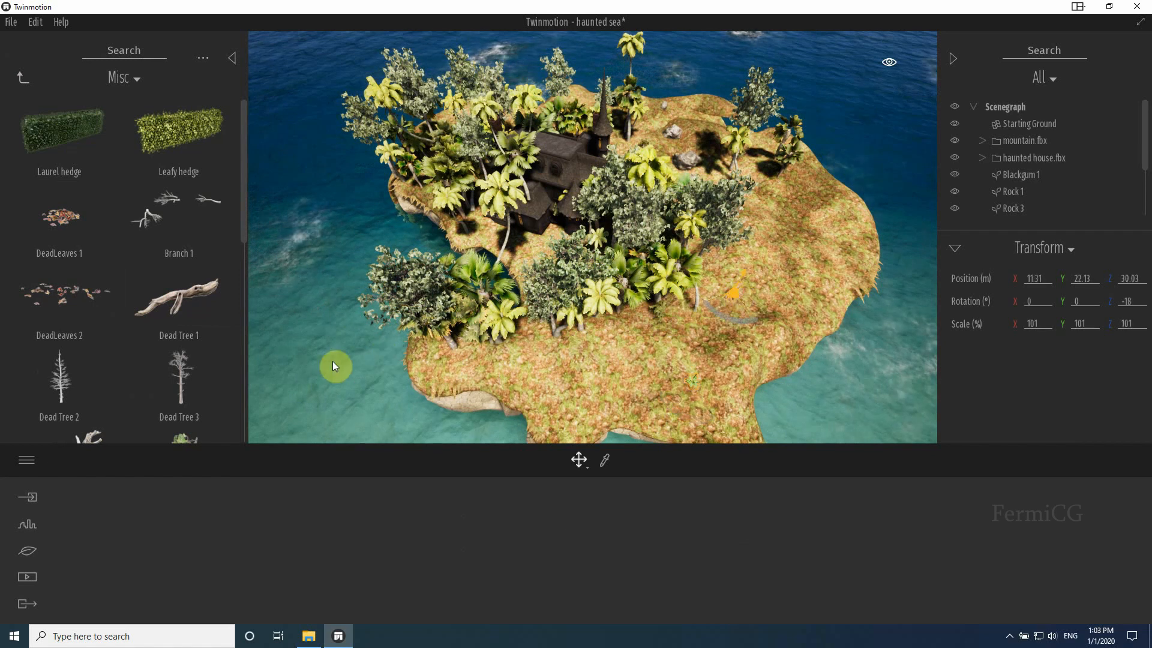
left_click_drag(61, 379, 816, 203)
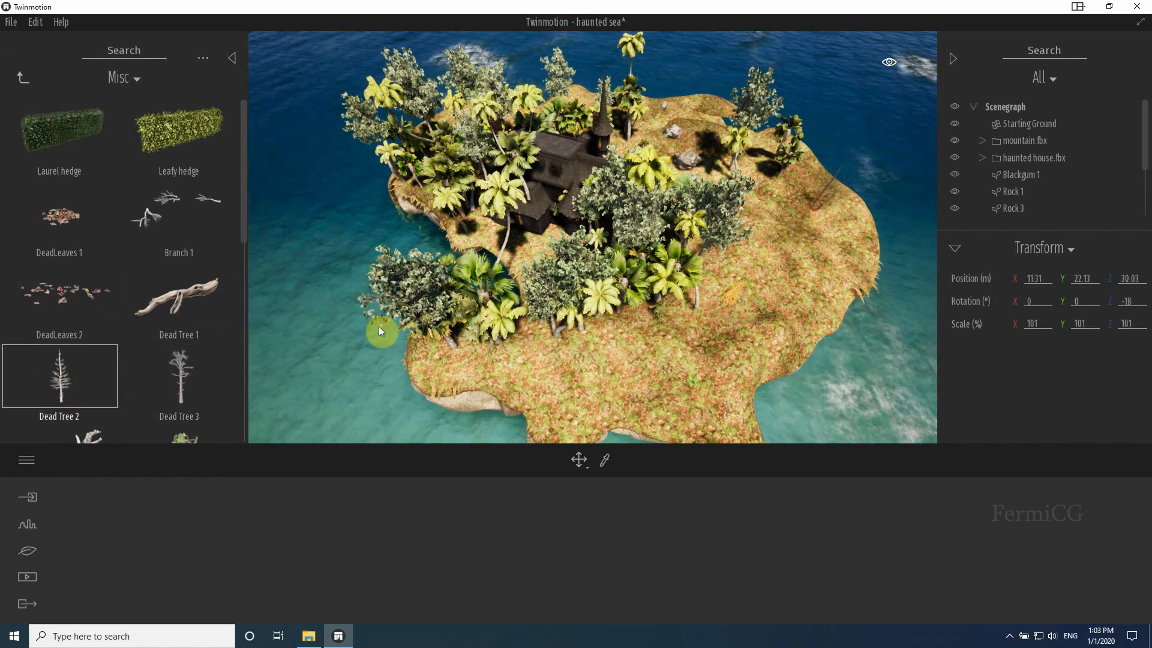
left_click(174, 392)
left_click_drag(709, 324, 631, 367)
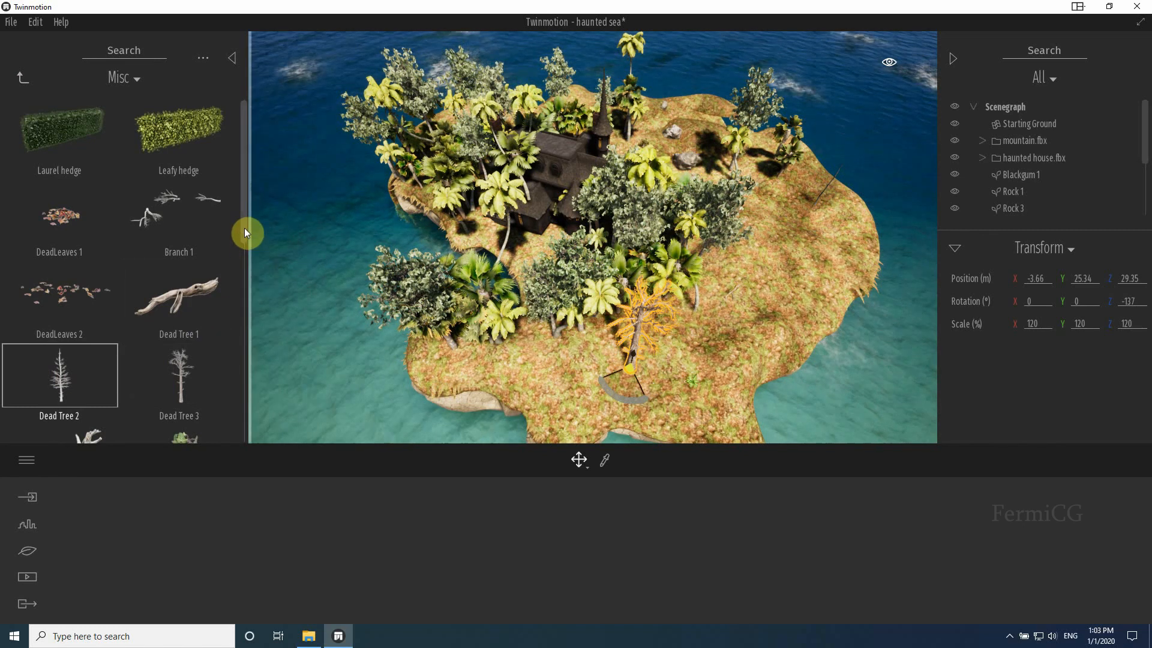
Step: Place Growing Ivy 3 and Growing Ivy 2 from the Misc vegetation library on the haunted house
scroll(244, 306, "down", 5)
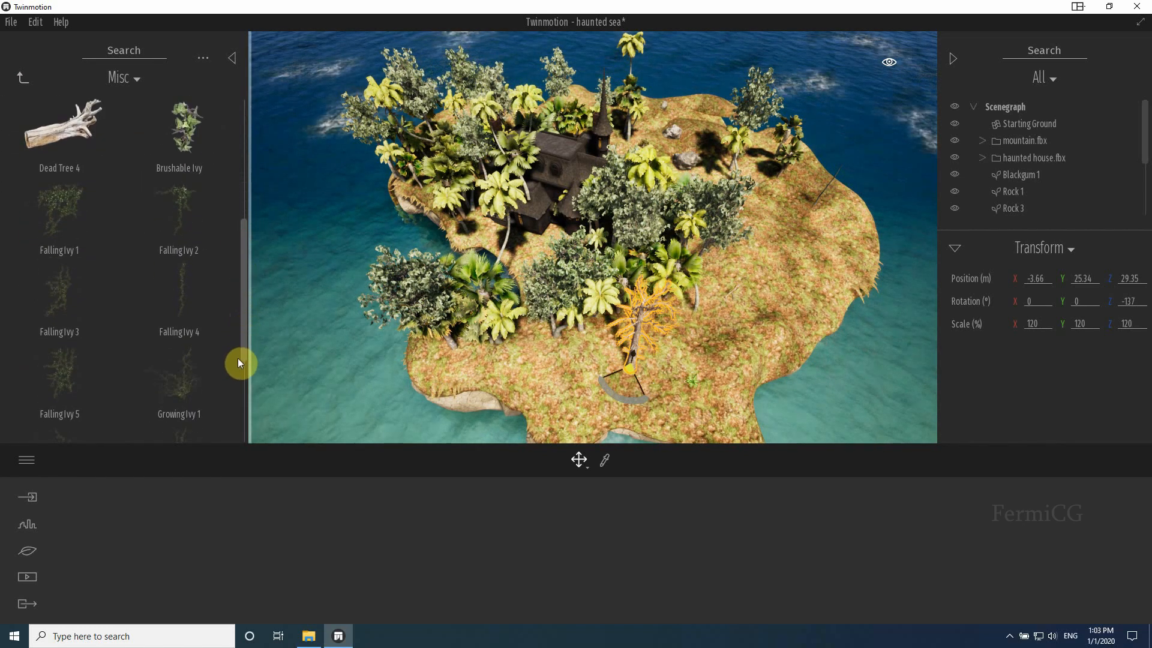
scroll(240, 391, "down", 1)
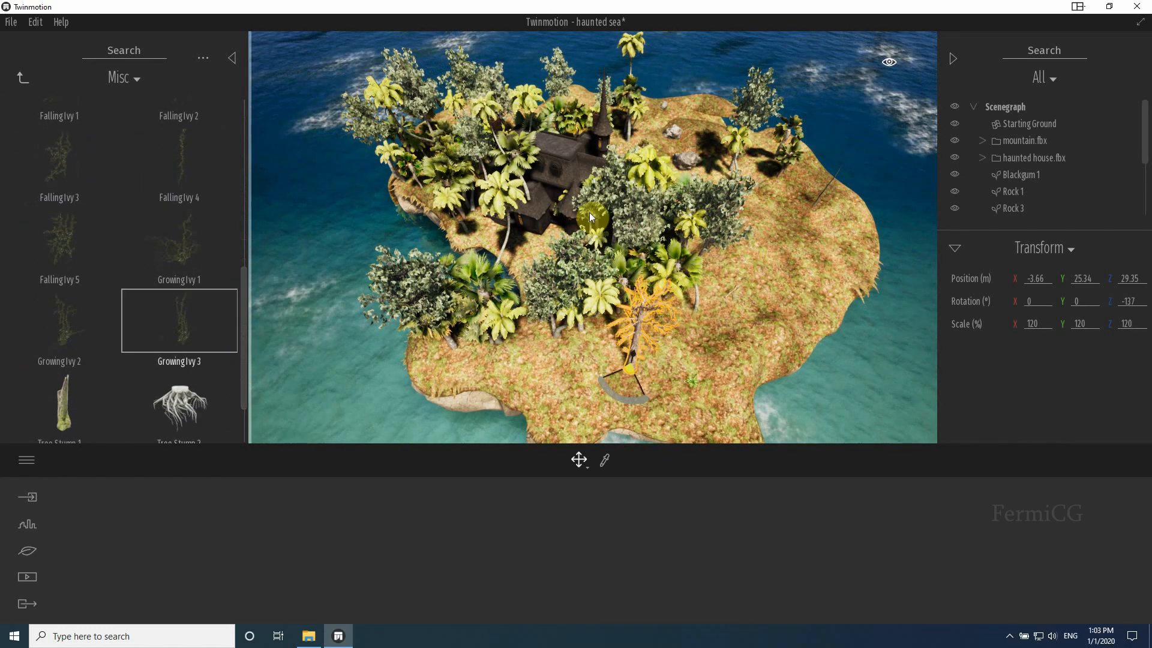
left_click_drag(175, 325, 574, 169)
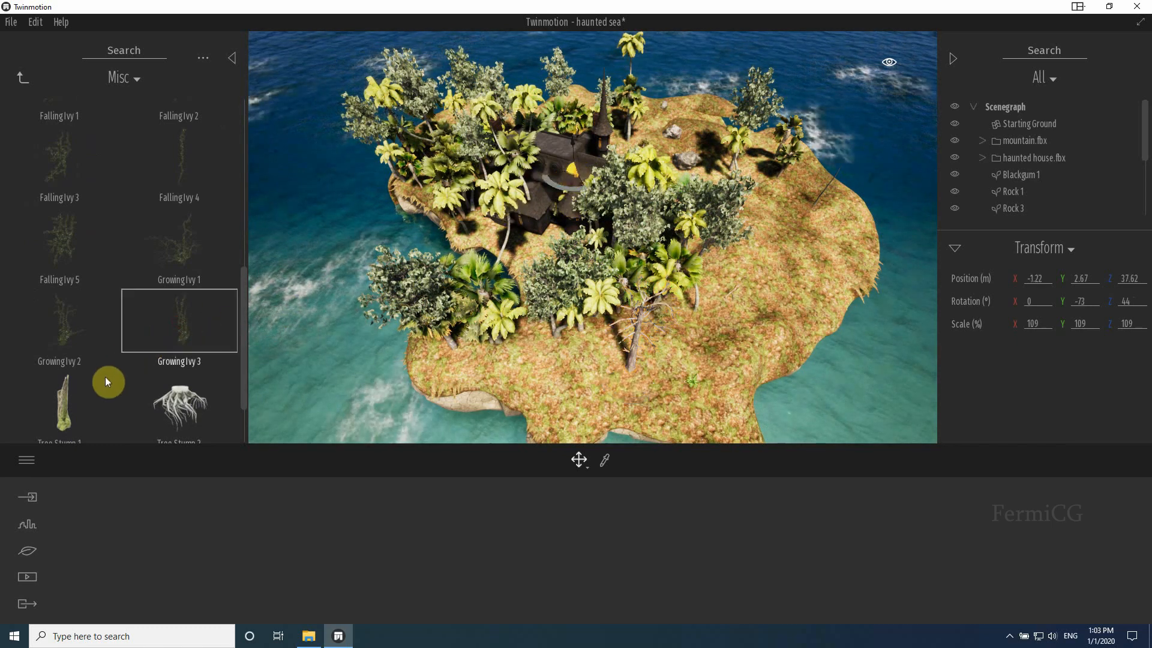
left_click(557, 149)
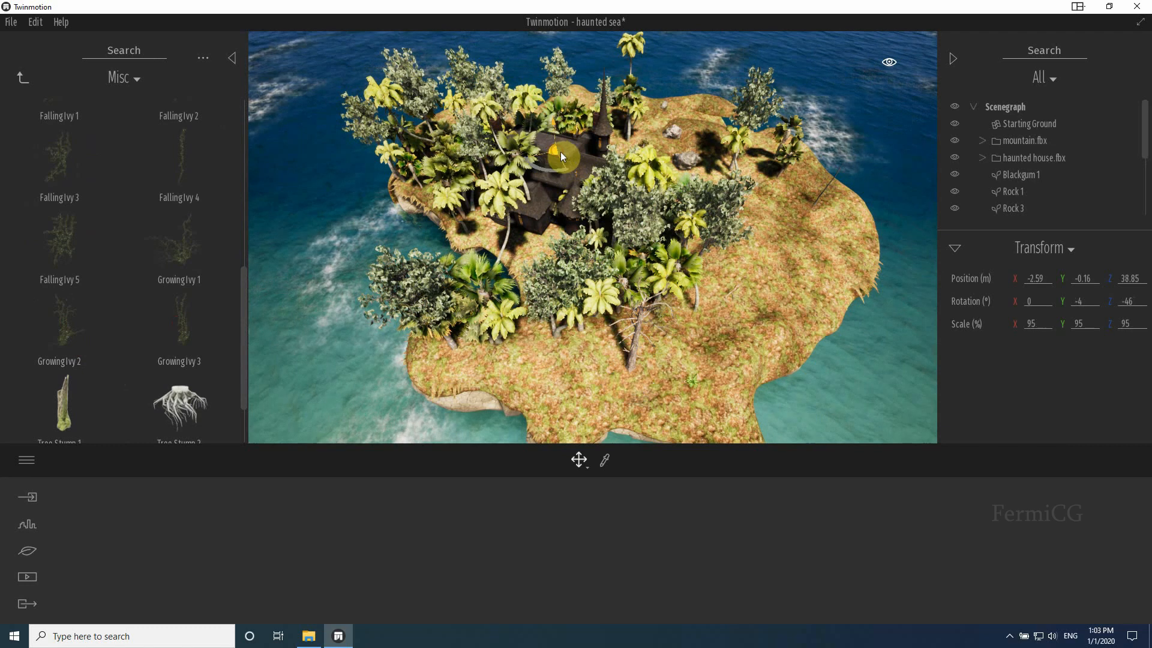
Step: Place the Group02 character group from the library's Characters folder on the open grass beside the fallen dead tree
left_click(21, 75)
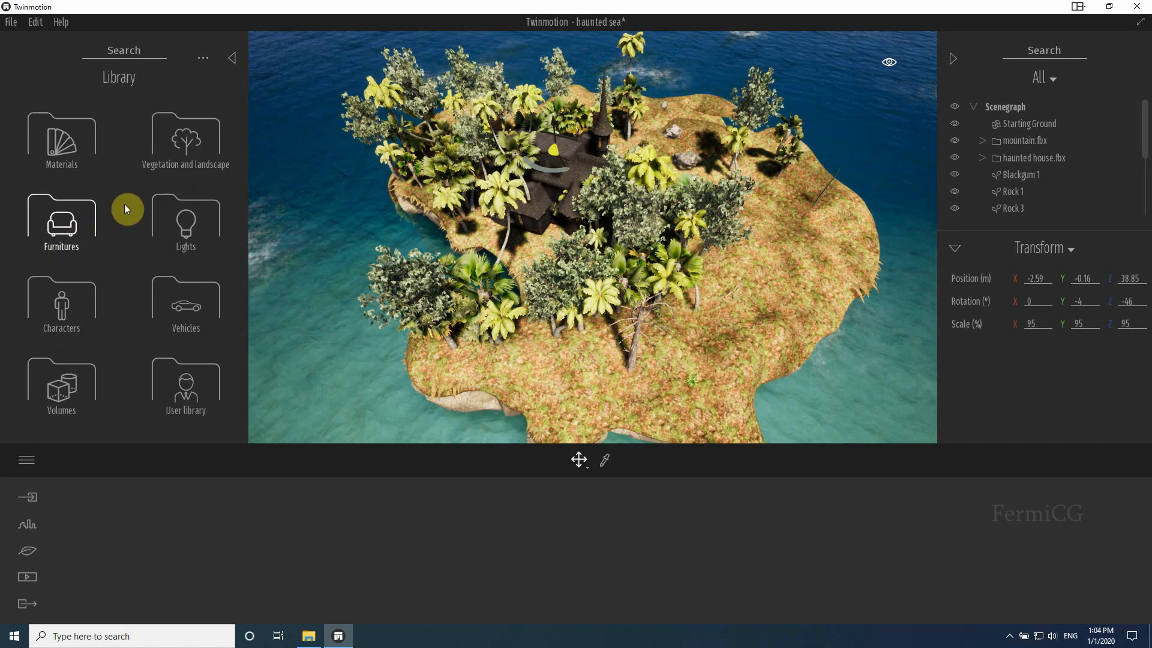
left_click(64, 300)
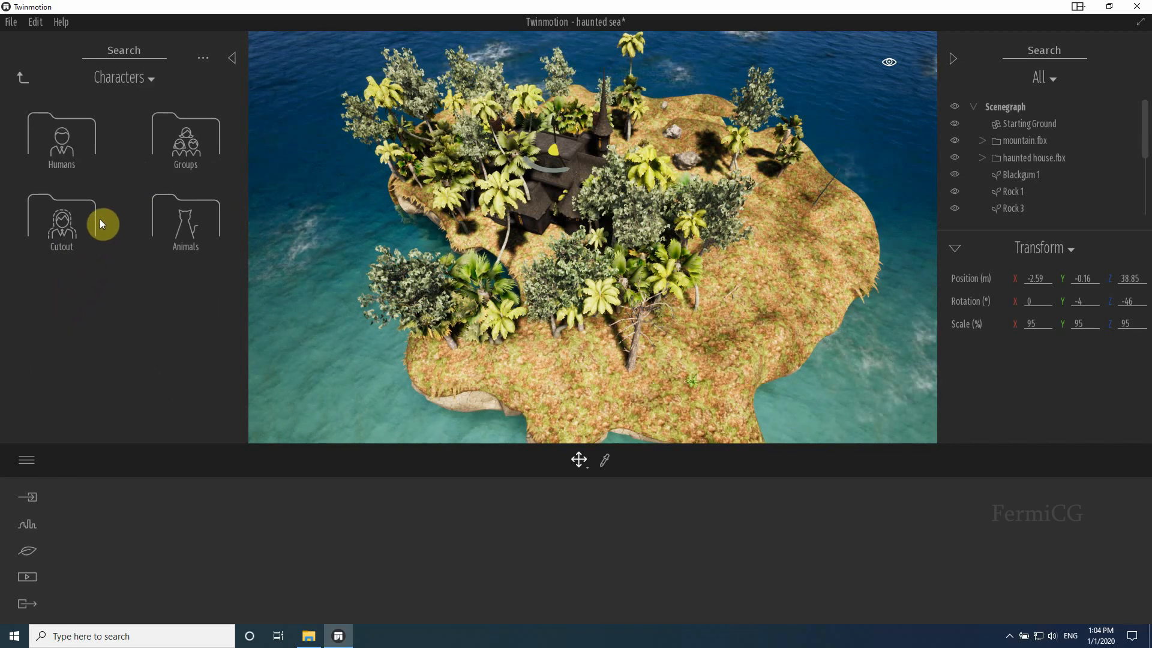
left_click(186, 145)
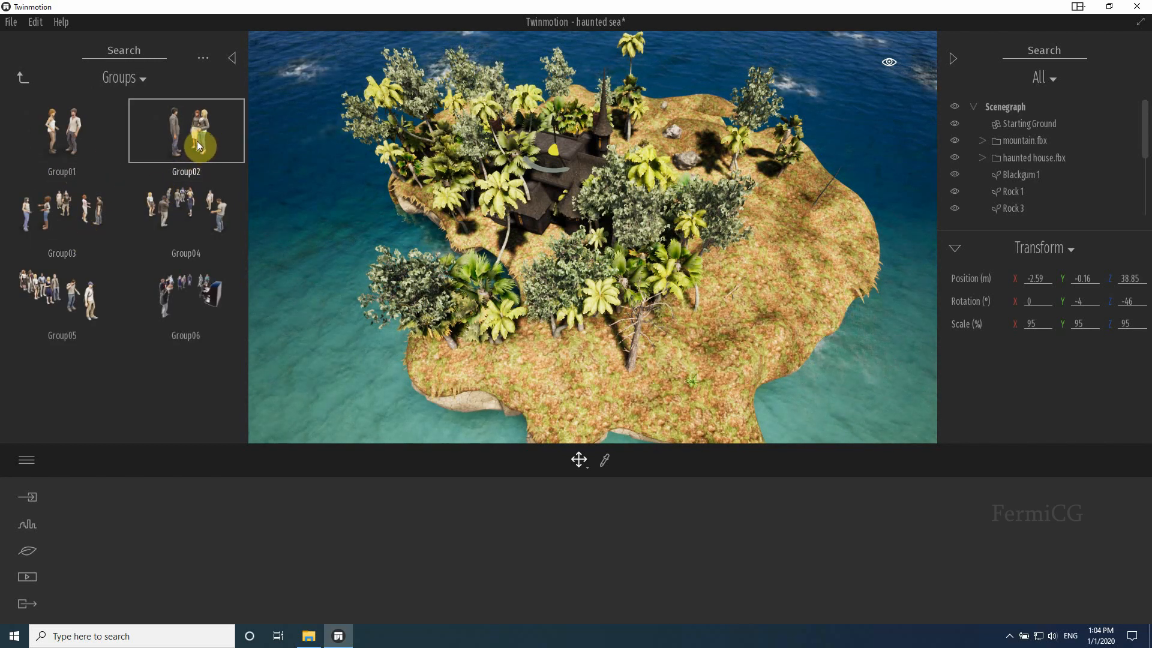
left_click(740, 321)
Step: Find Group02 in the scenegraph and zoom to it to get a close view of the placed people
scroll(814, 319, "up", 6)
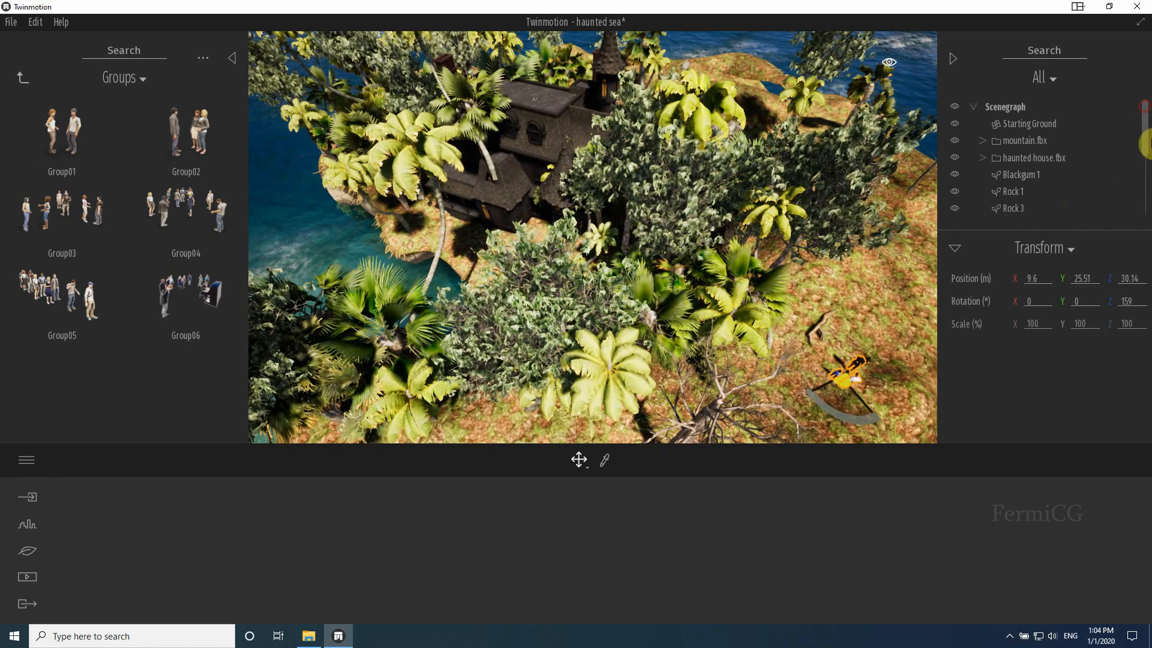
left_click_drag(1146, 144, 1146, 210)
right_click(1101, 207)
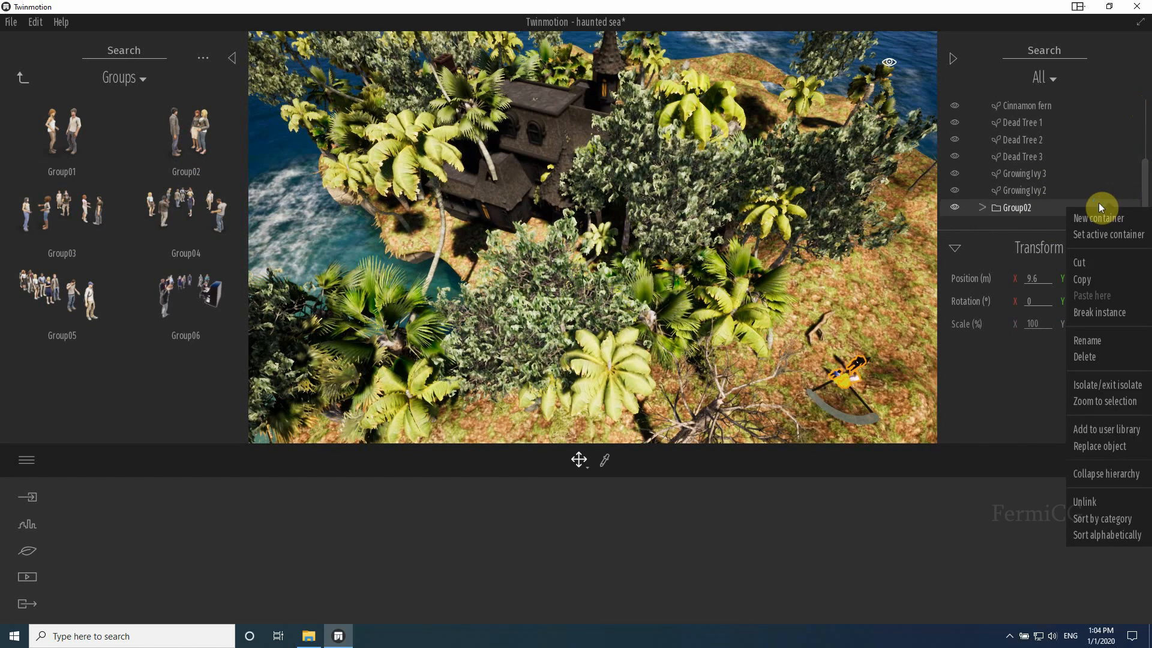
left_click(1103, 401)
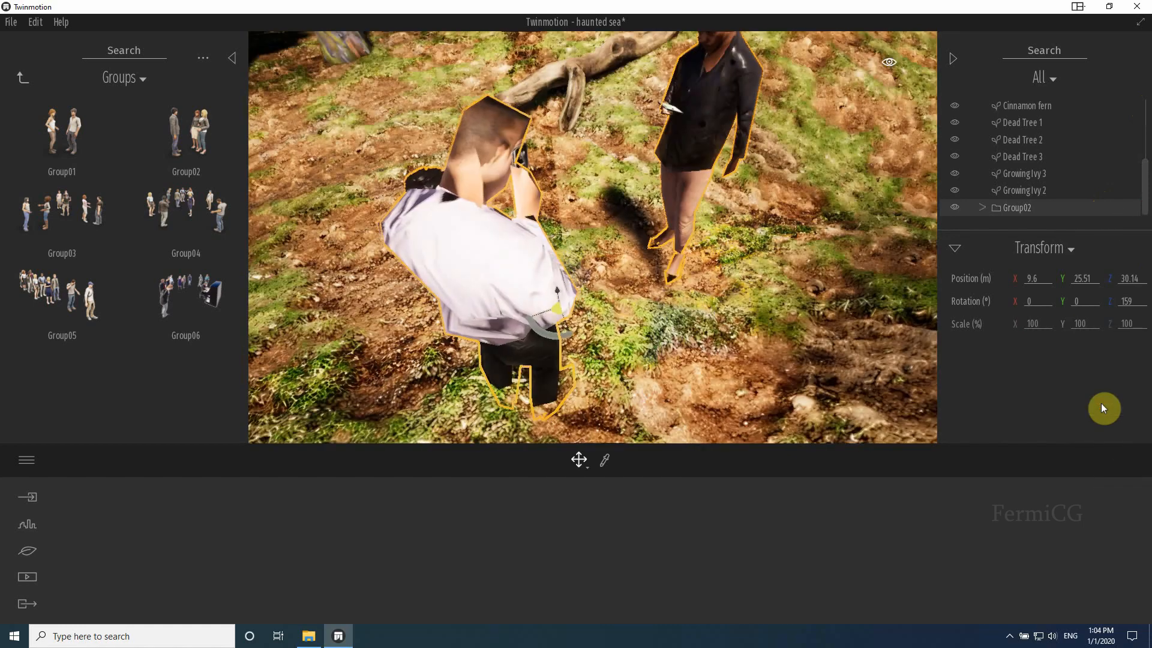
middle_click_drag(780, 207, 718, 277)
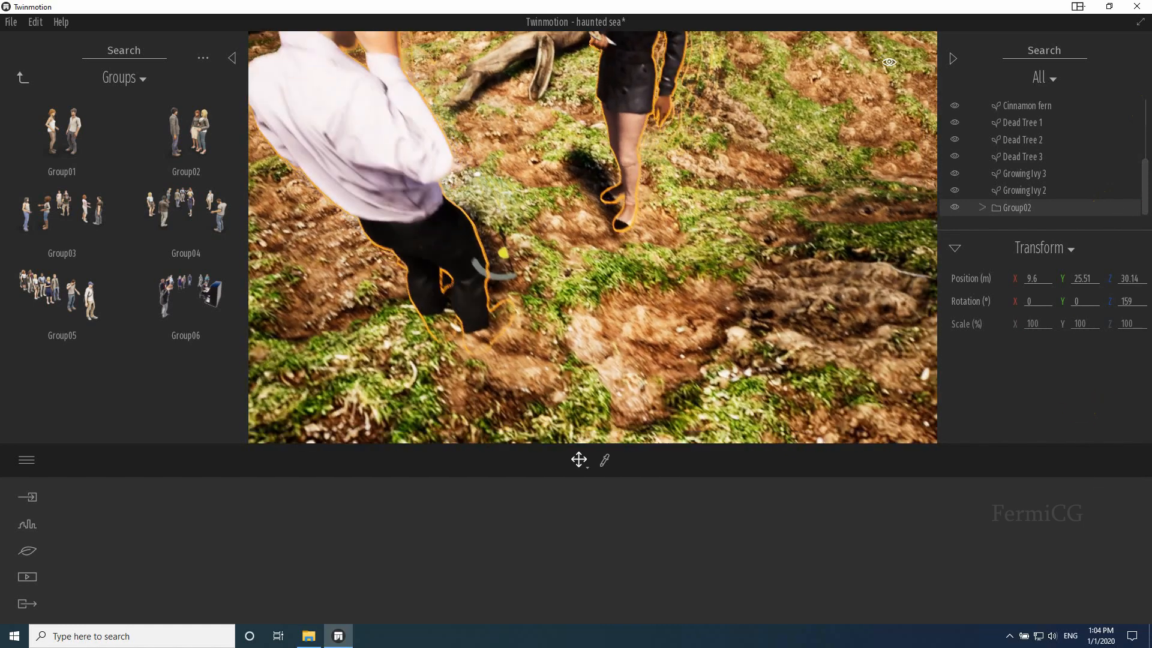
scroll(719, 272, "down", 5)
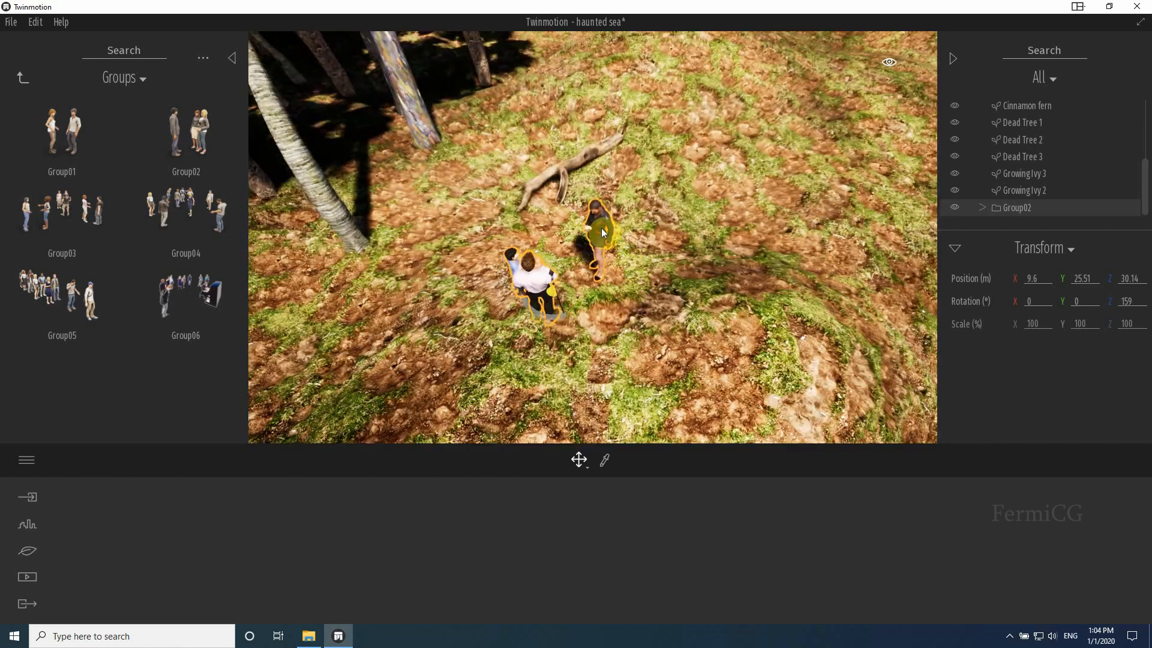
Step: Select the standing woman in the group, try Color presets 4 and 5 for her clothes, and settle on Color preset 1
double_click(602, 232)
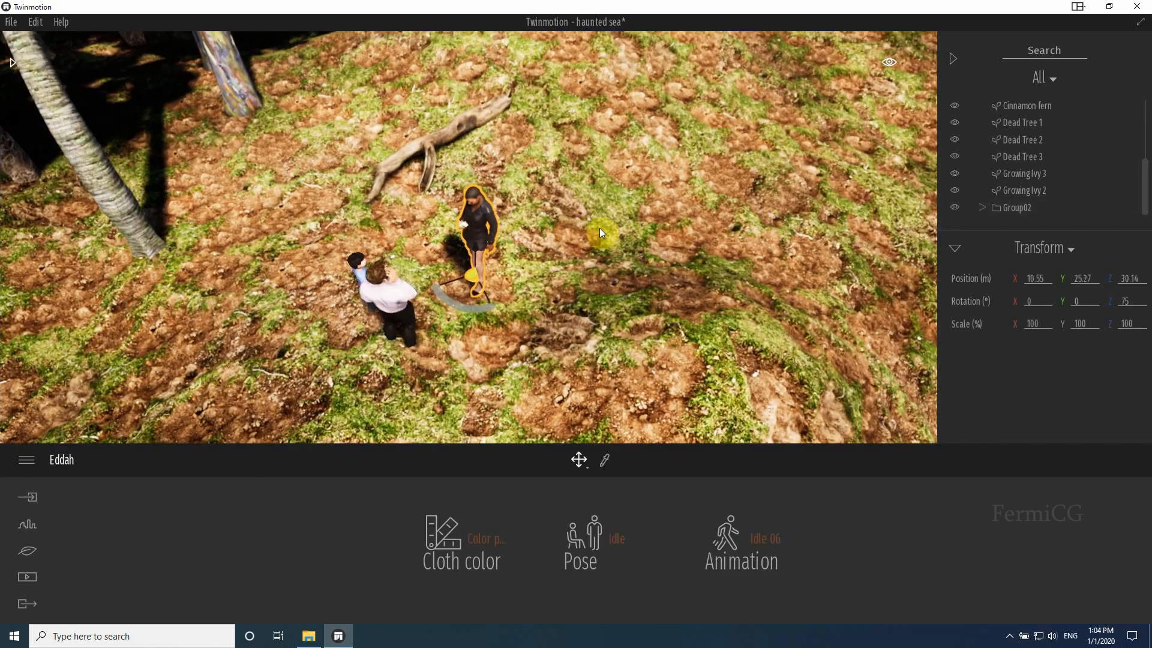
scroll(456, 279, "up", 3)
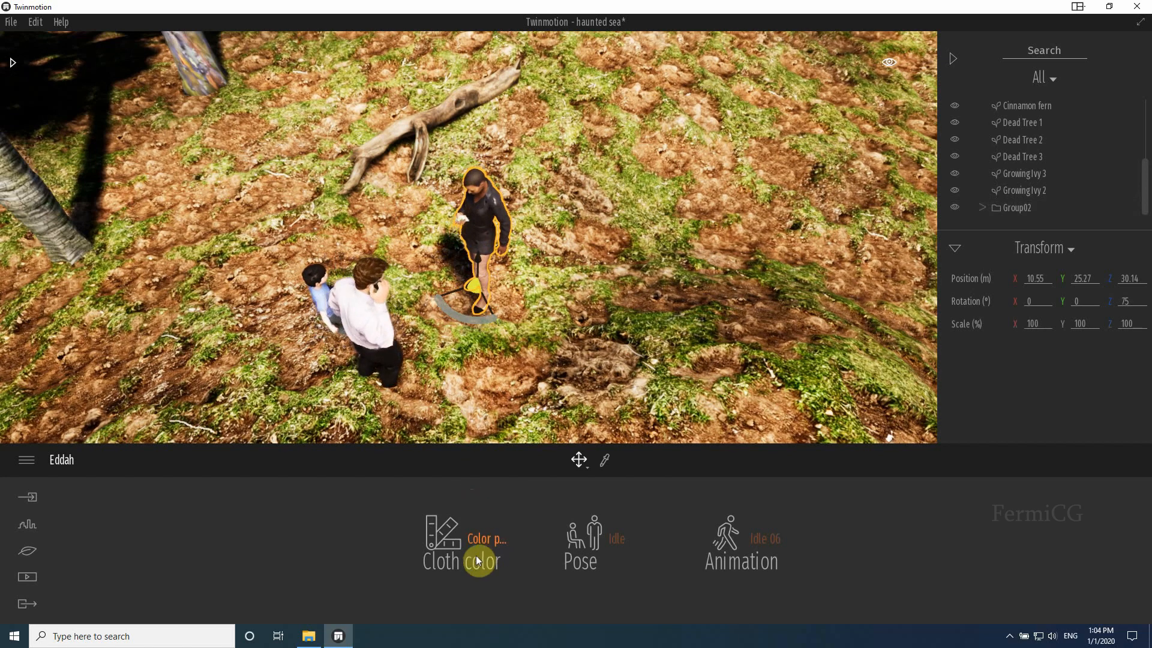
left_click(478, 540)
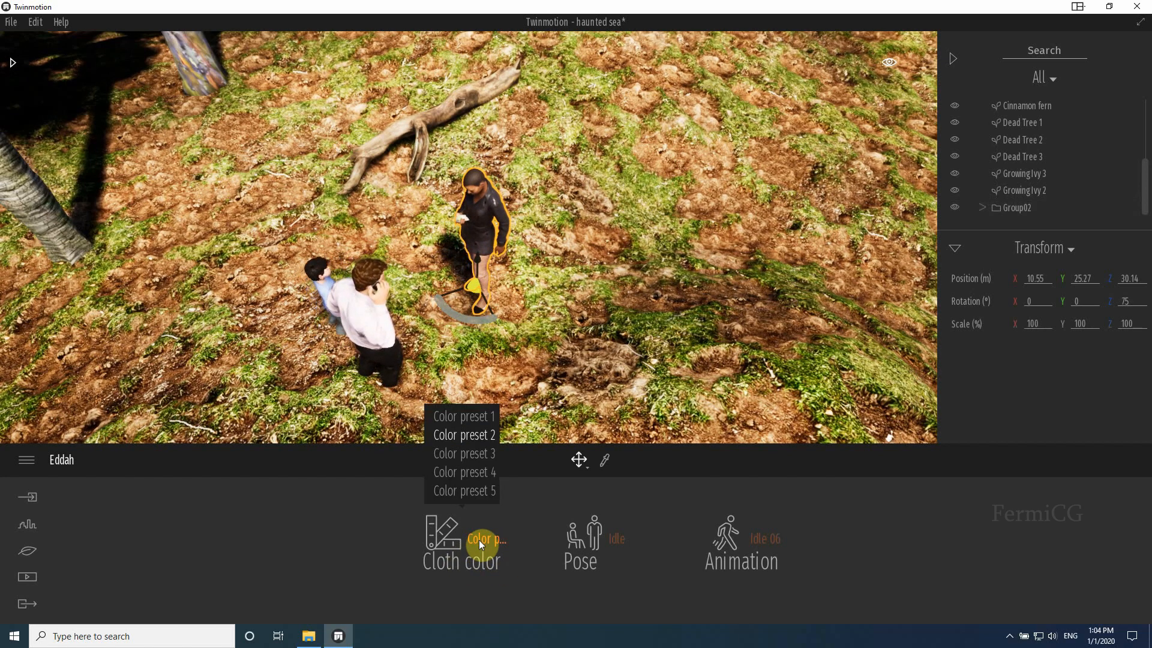
left_click(466, 472)
left_click(466, 489)
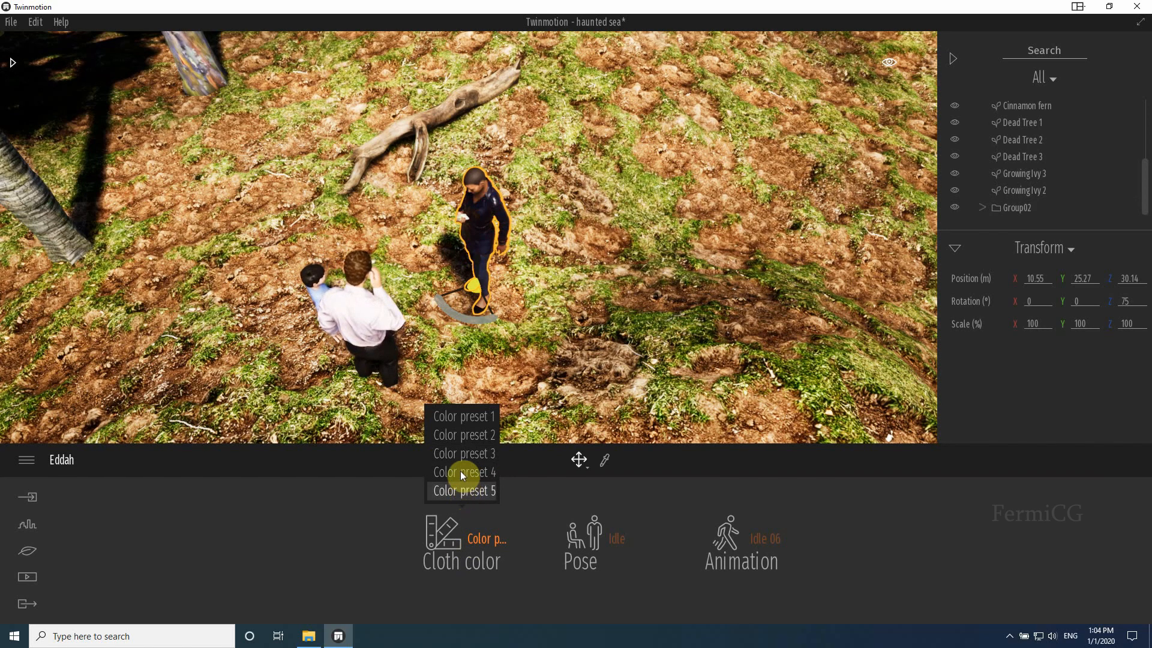
left_click(458, 415)
left_click(553, 584)
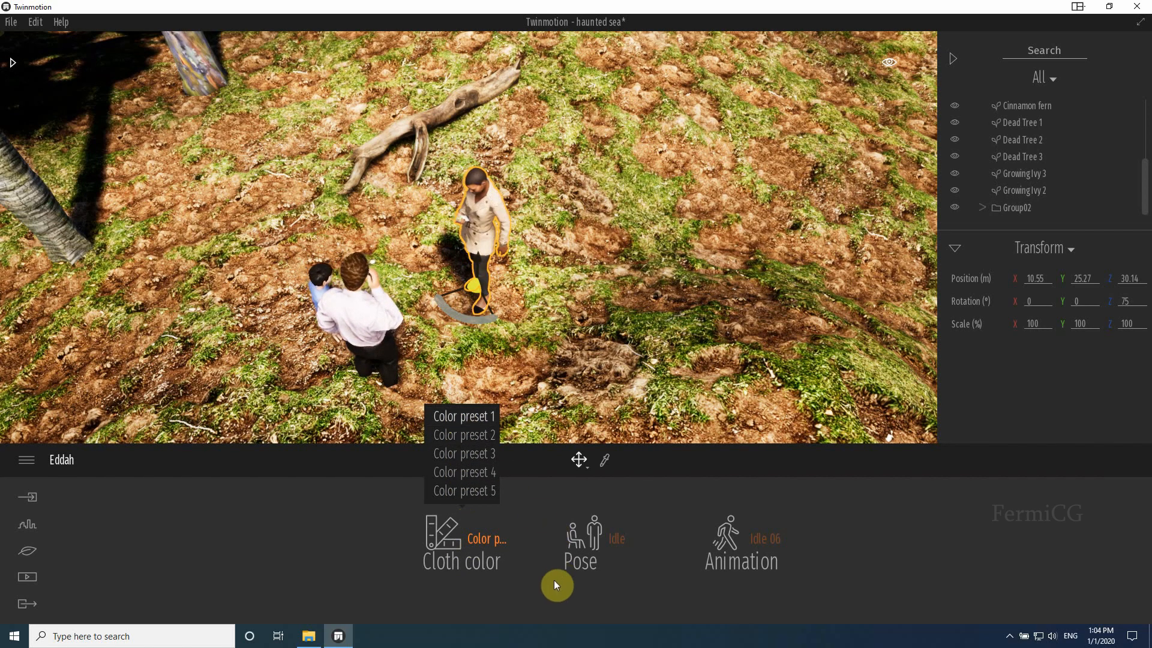
Step: Try the Speaking and Sitting poses on the selected woman
left_click(606, 544)
left_click(607, 520)
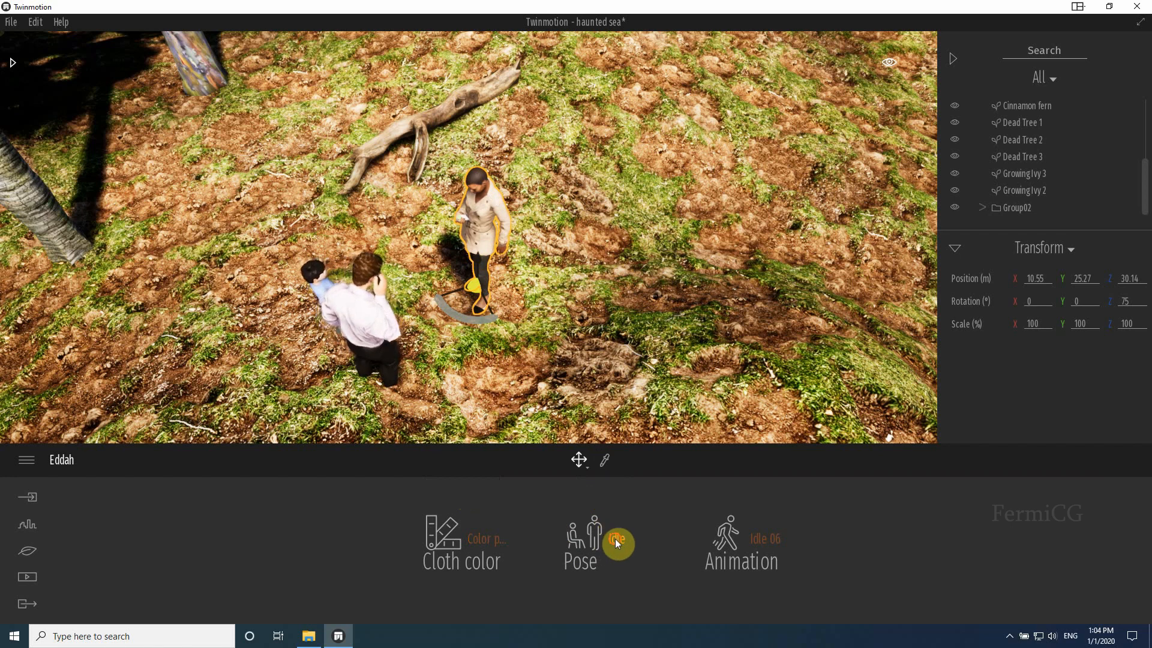
left_click(615, 539)
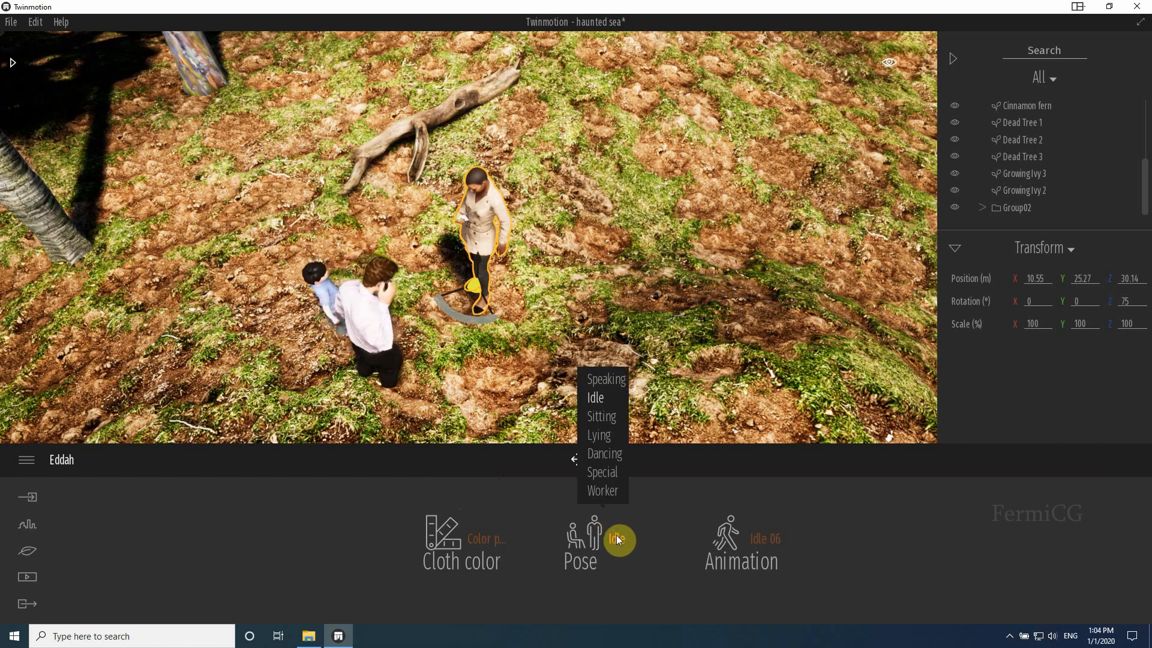
left_click(601, 380)
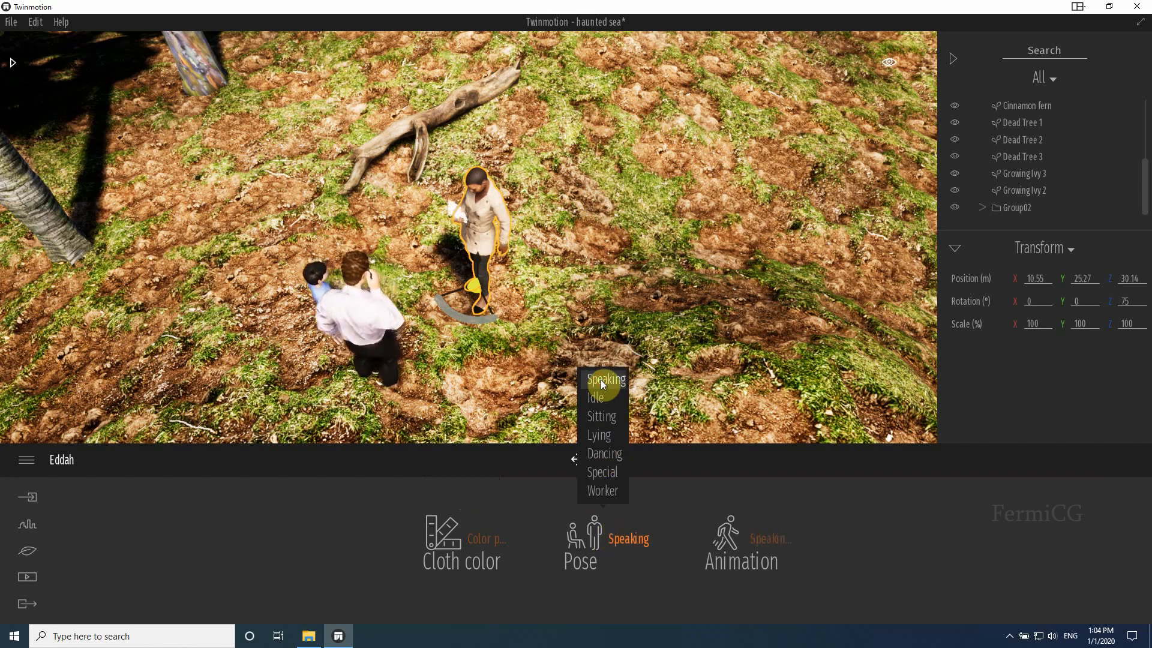
left_click(599, 416)
left_click(504, 302)
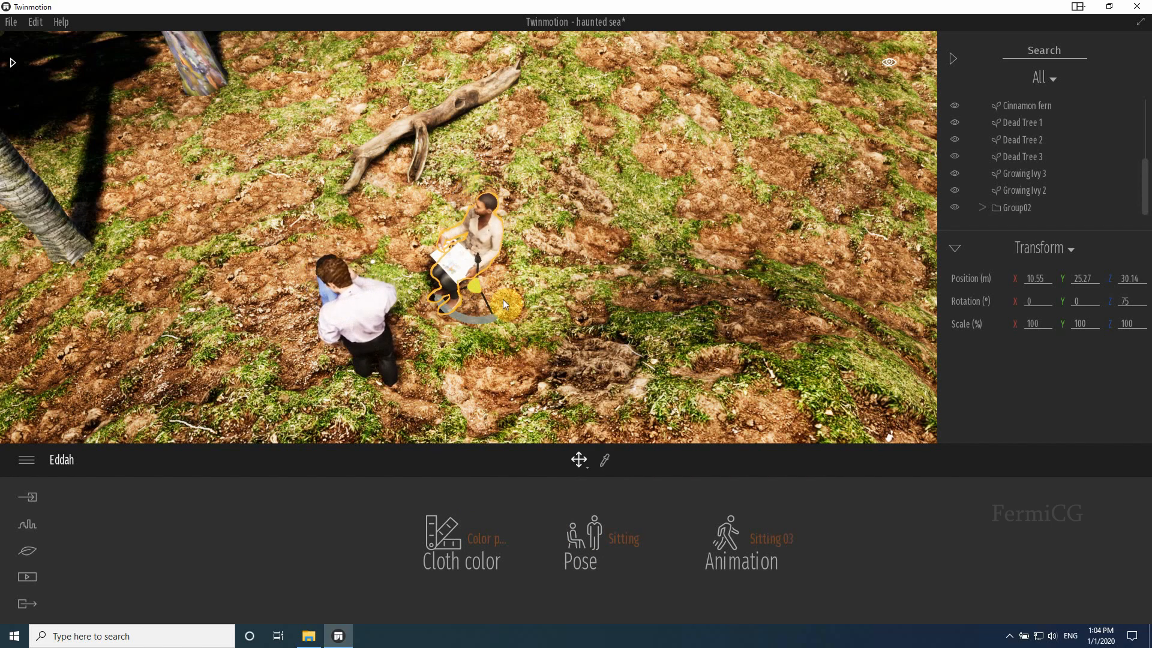
Step: Try the Lying, Dancing and Special poses on the selected woman
left_click(630, 538)
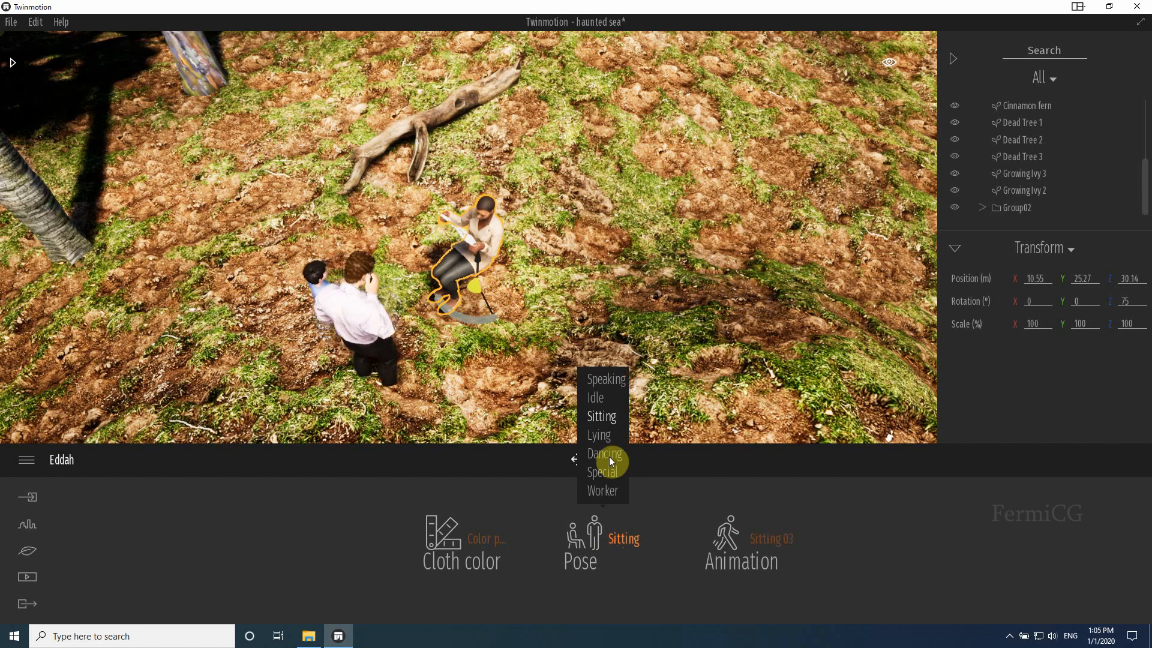
left_click(603, 437)
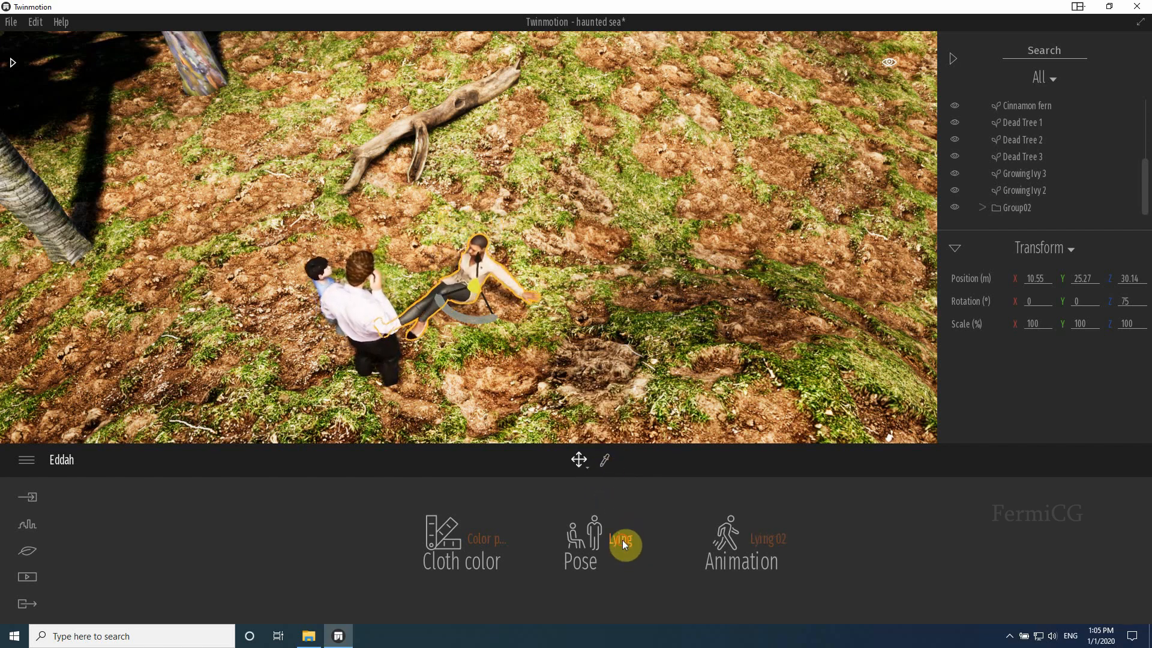
left_click(621, 540)
left_click(606, 454)
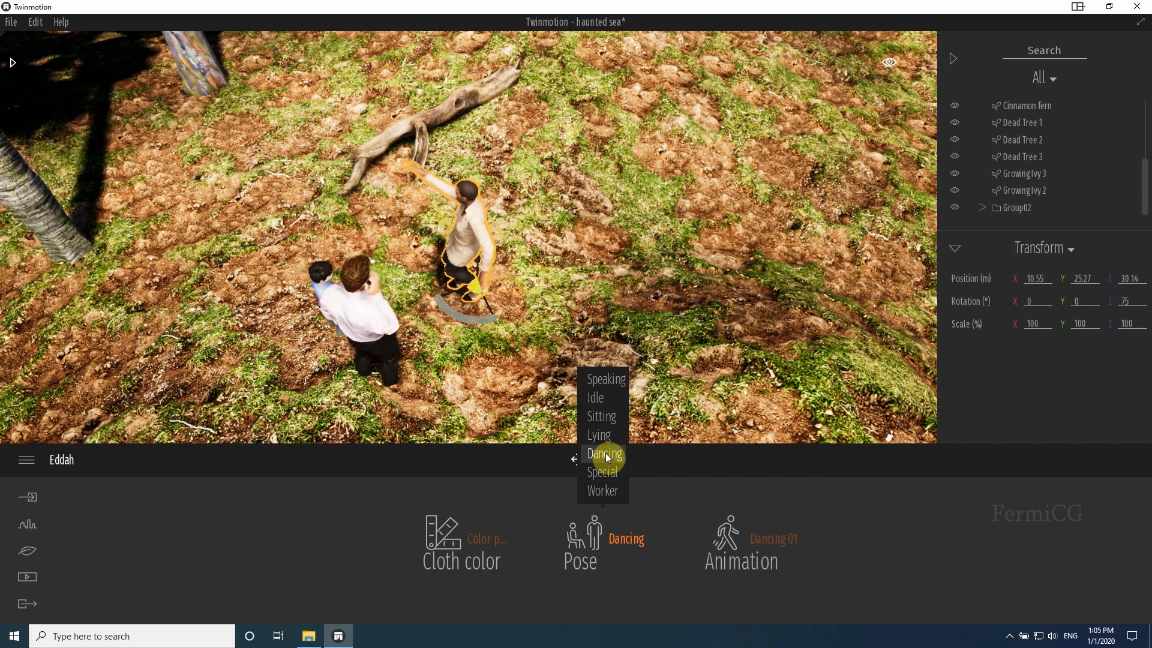
left_click(630, 540)
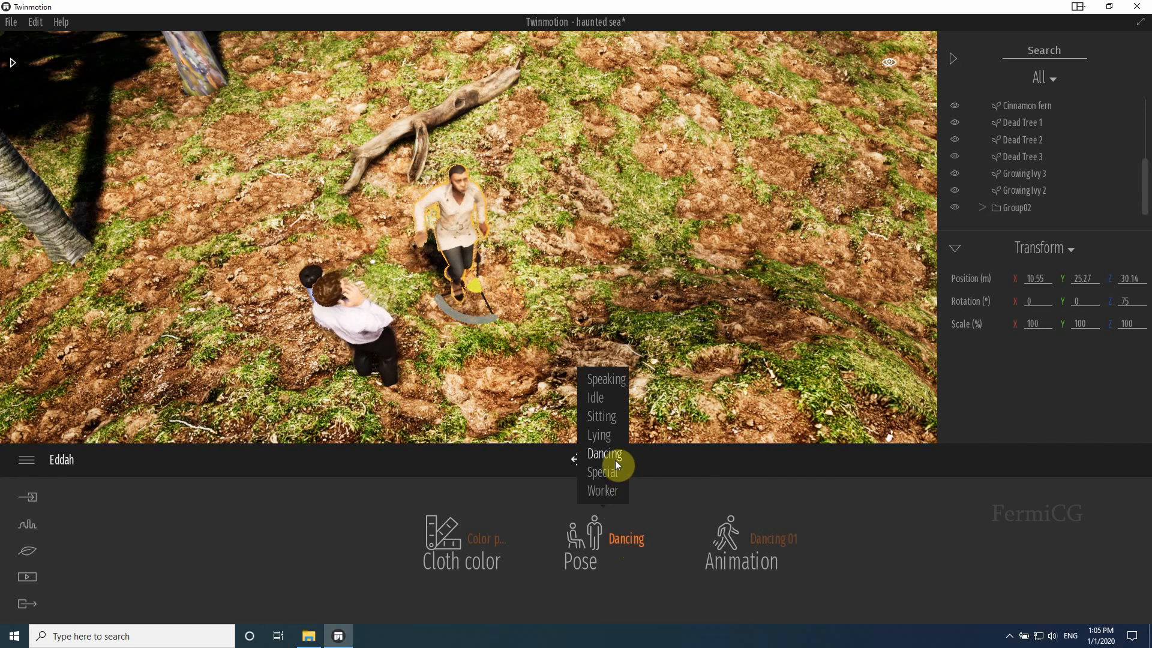
left_click(605, 473)
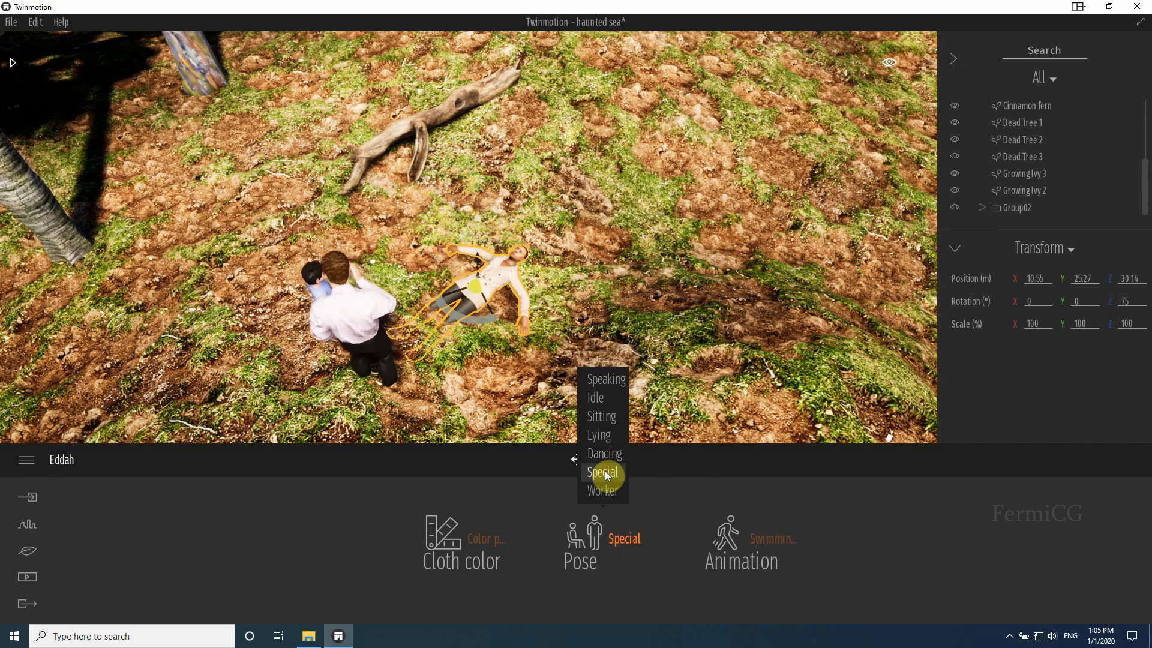
Step: Try the Worker and Sitting poses on the woman, and set her pose back to Idle
left_click(624, 538)
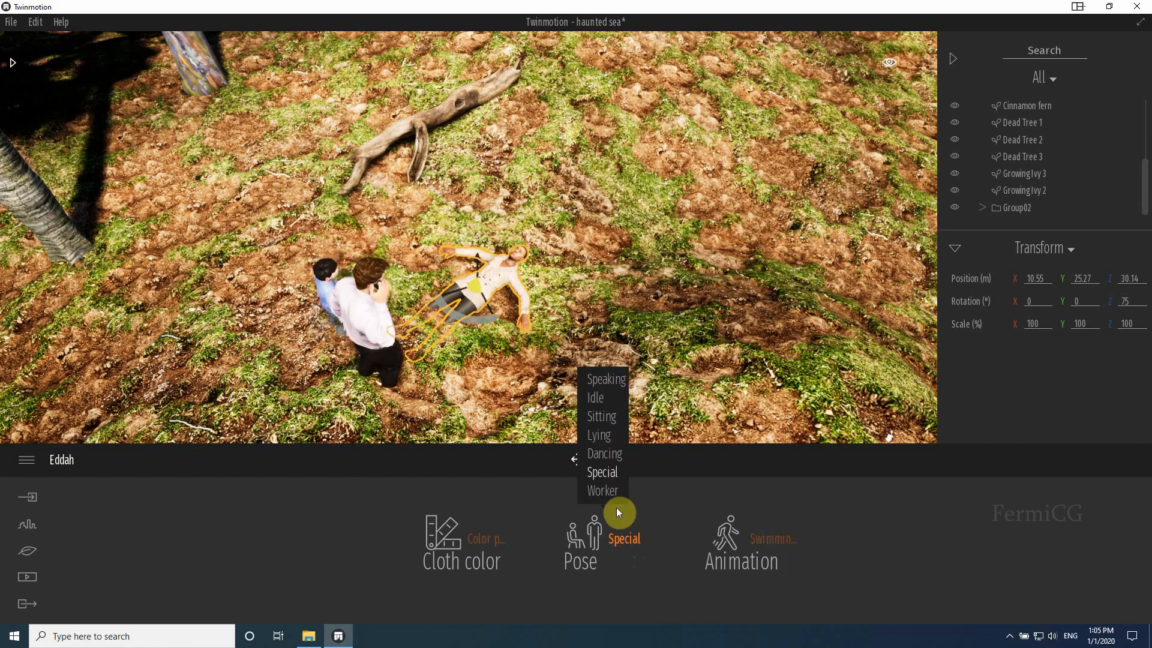
left_click(604, 490)
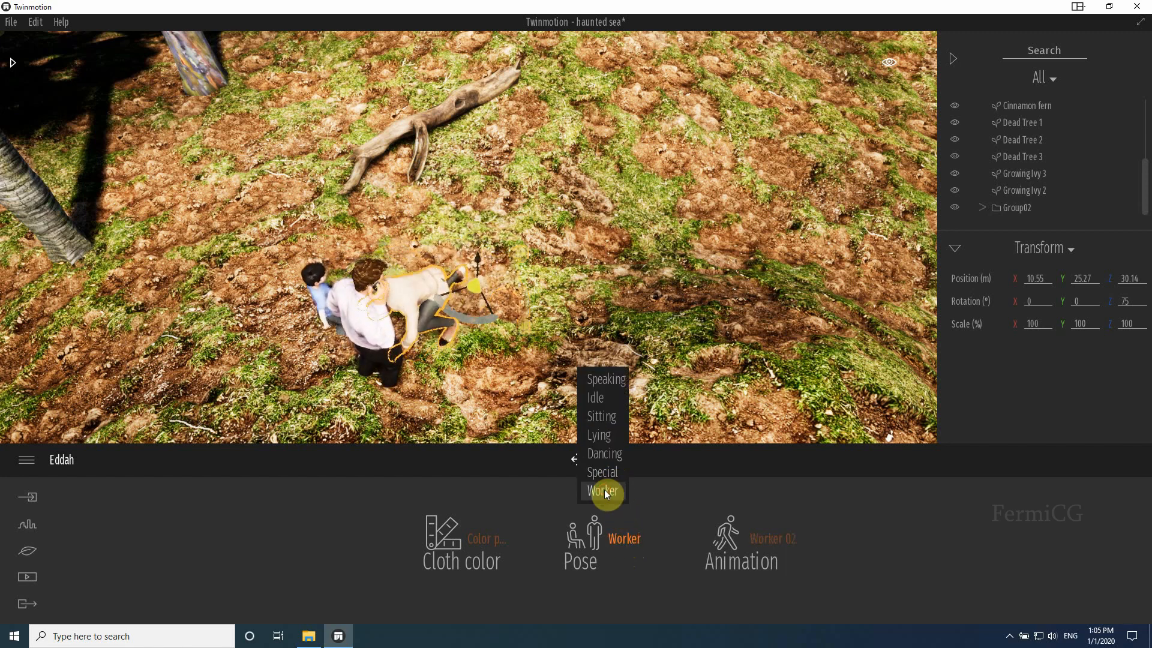
left_click(602, 418)
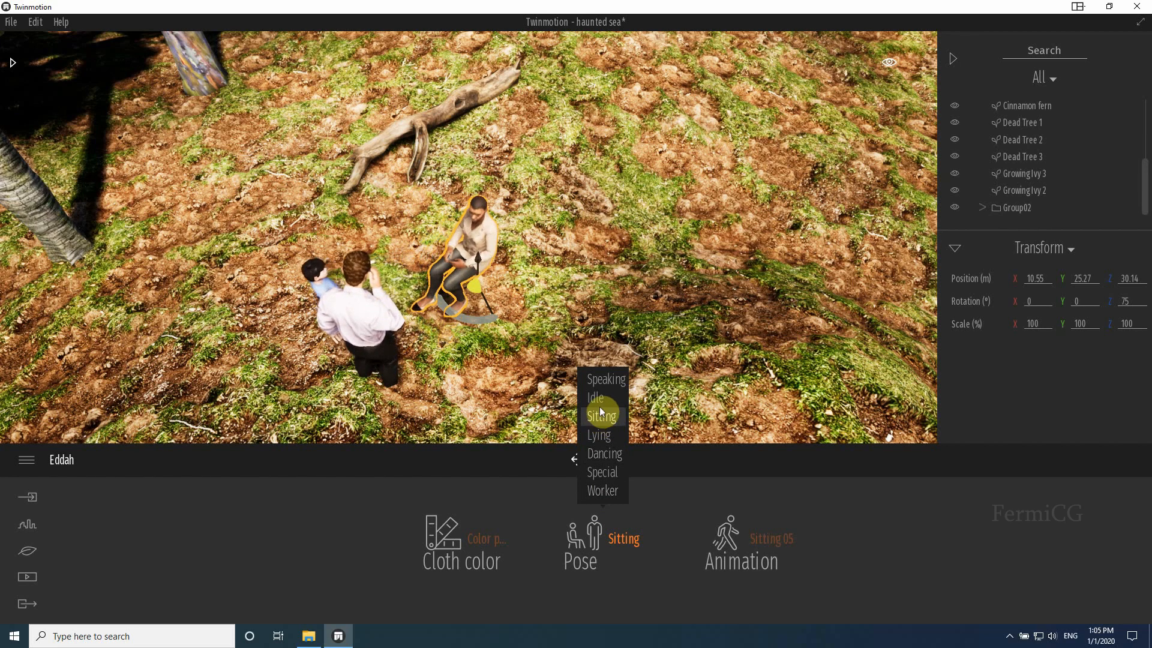
left_click(600, 399)
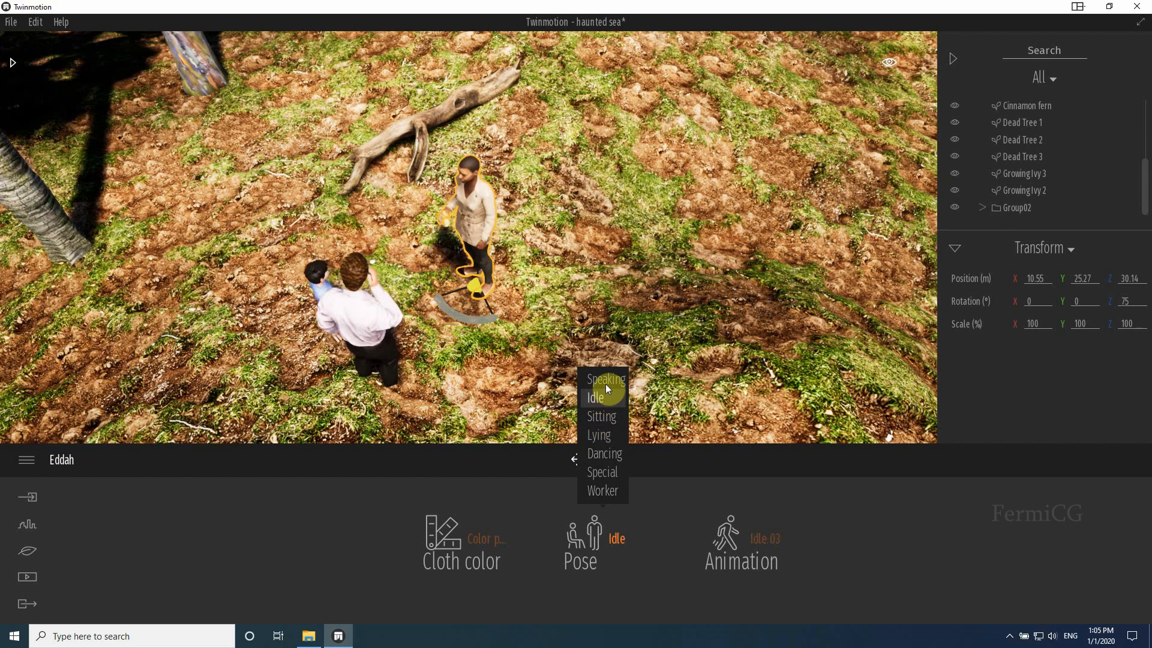
Step: Select the man in the white shirt and set his animation to Idle 05
left_click(365, 322)
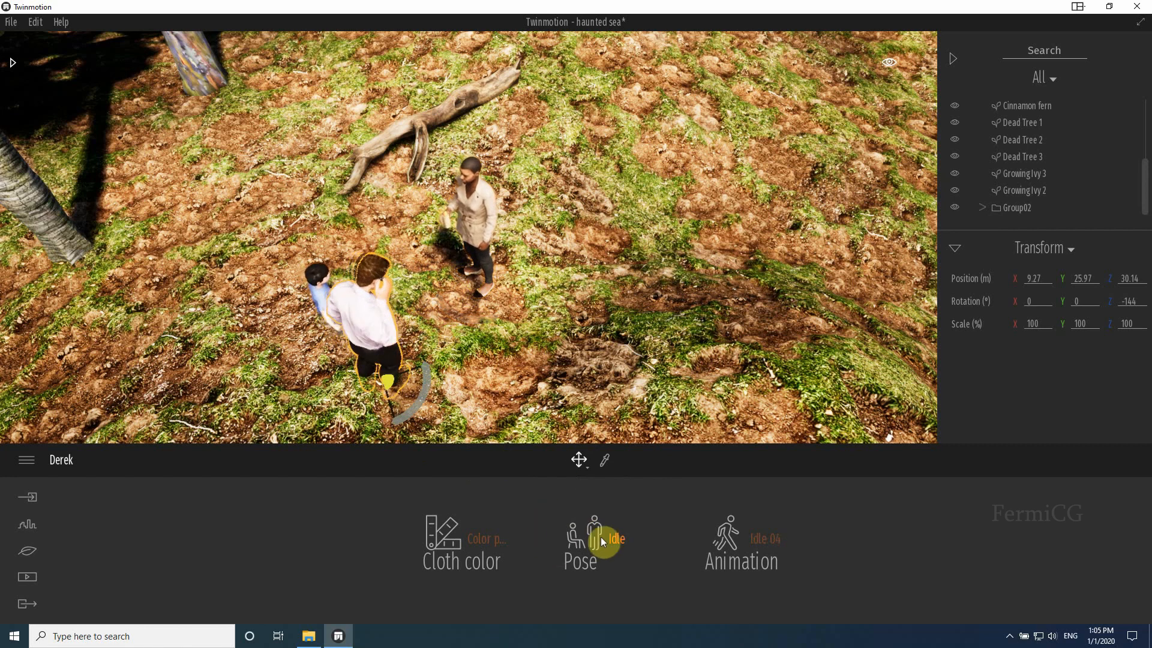
left_click(768, 537)
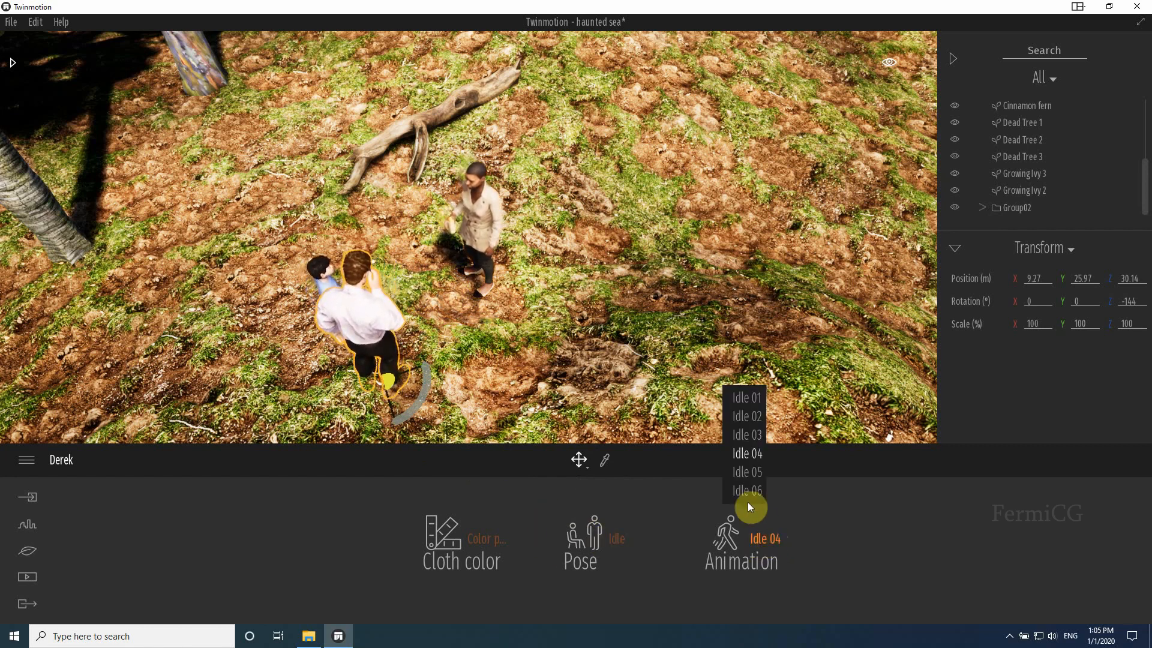
left_click(380, 318)
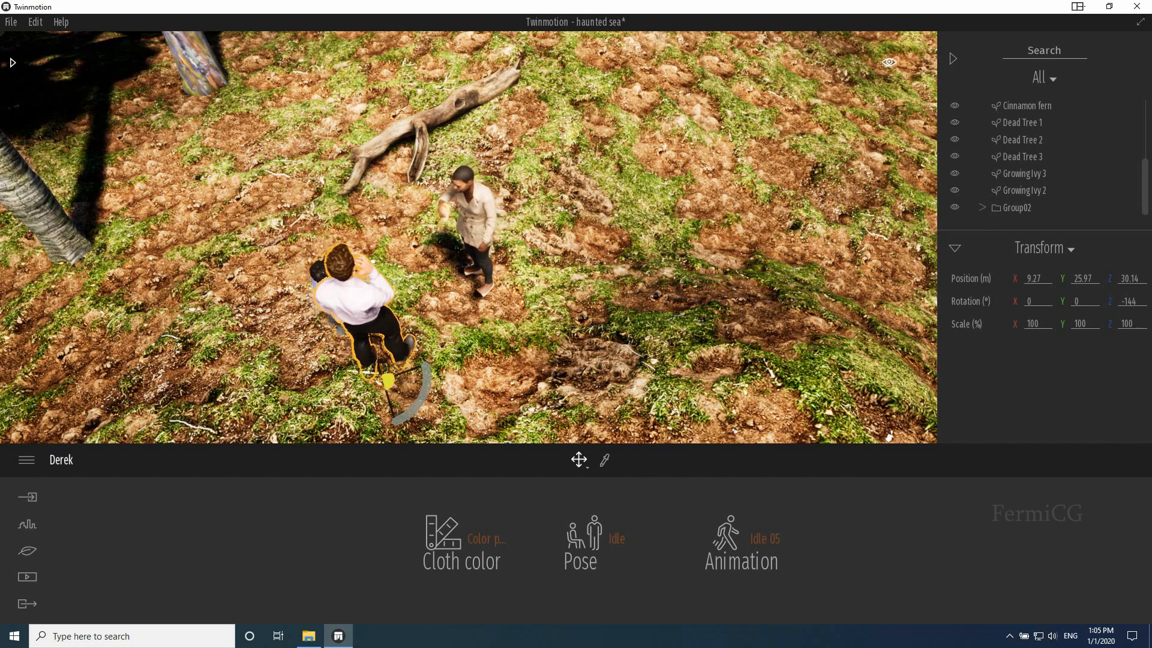
Step: Place the blonde woman in the light blue top from the Humans library on the open grass in front of the group
middle_click_drag(276, 366, 397, 315)
scroll(333, 365, "down", 8)
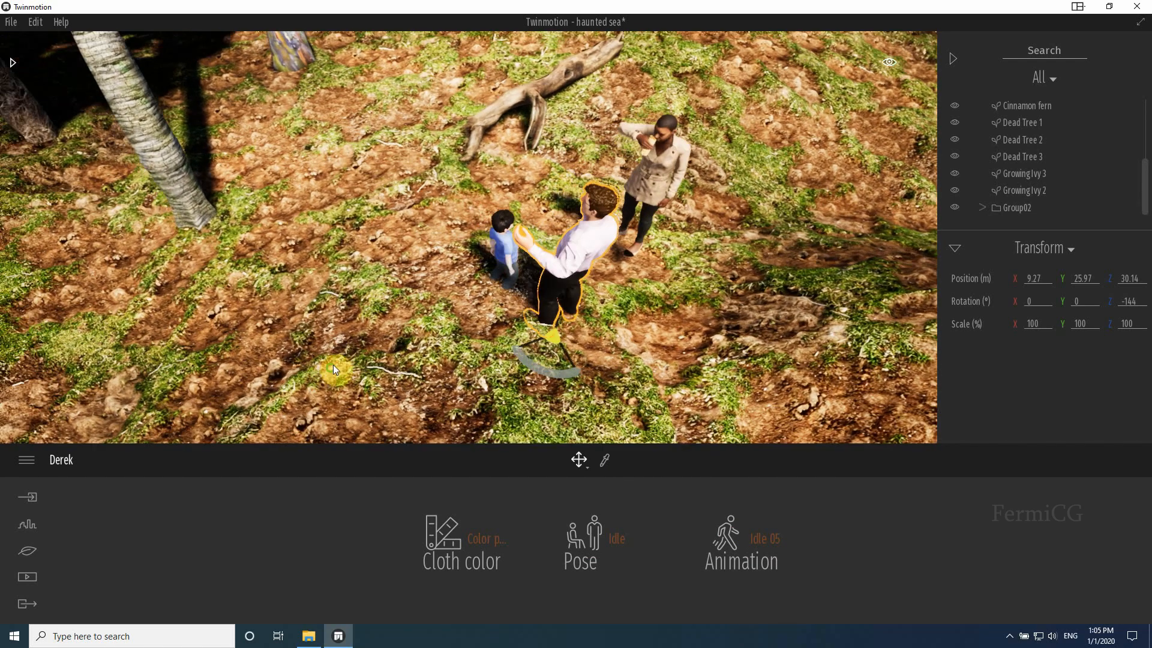
scroll(430, 323, "down", 6)
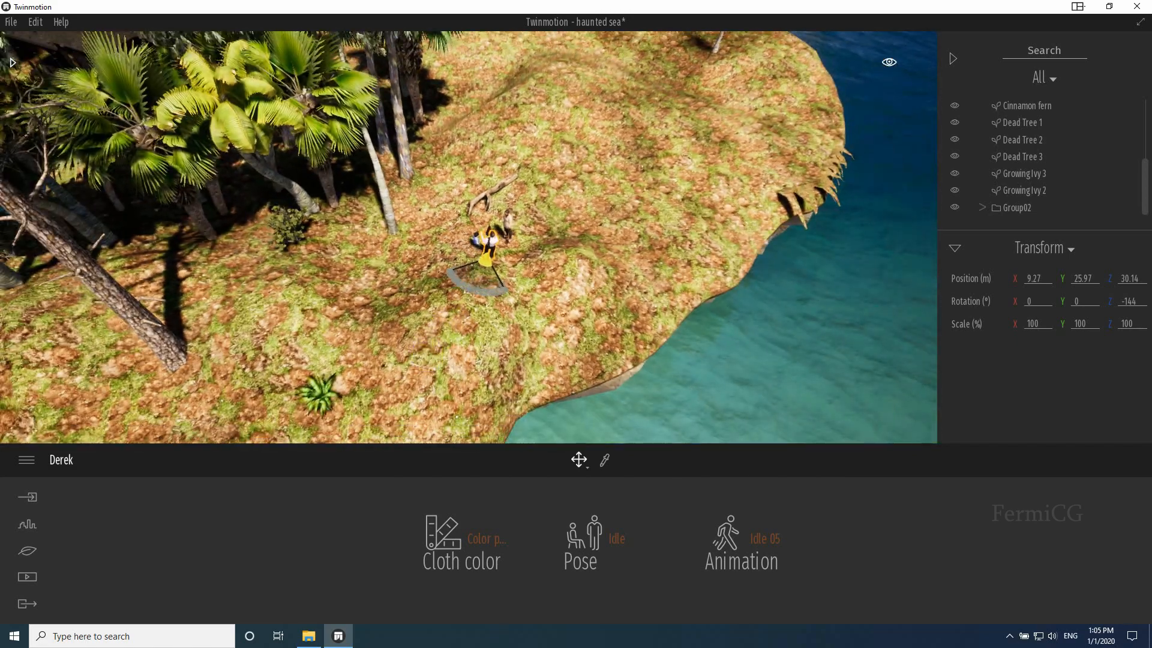
middle_click_drag(189, 399, 203, 297)
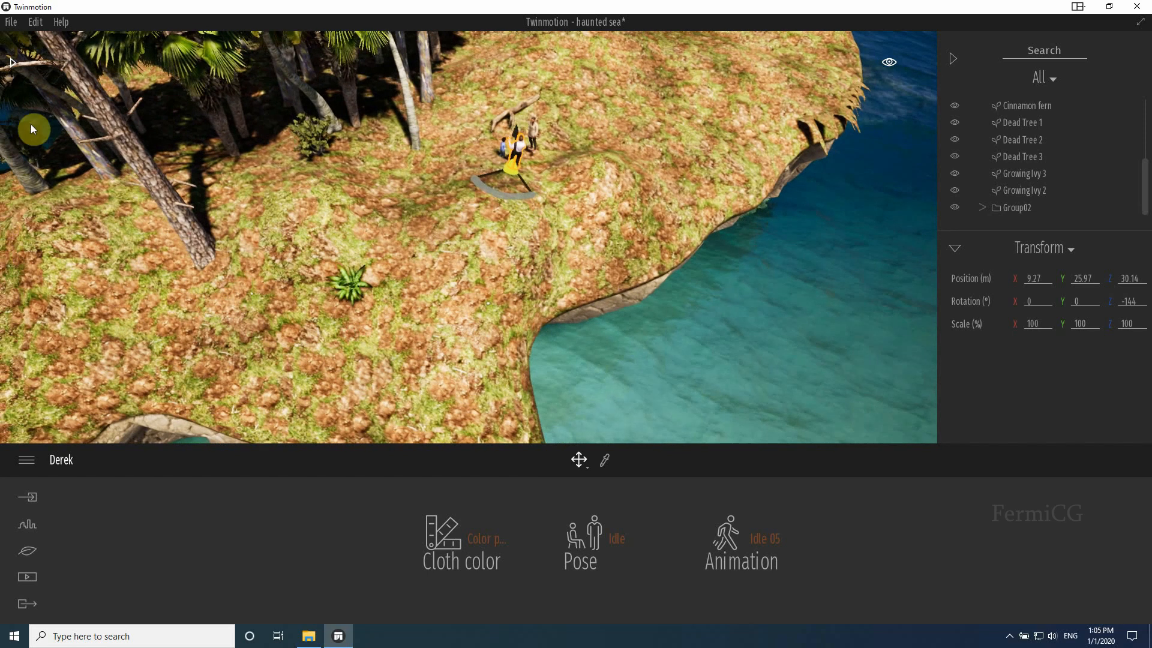
left_click(12, 62)
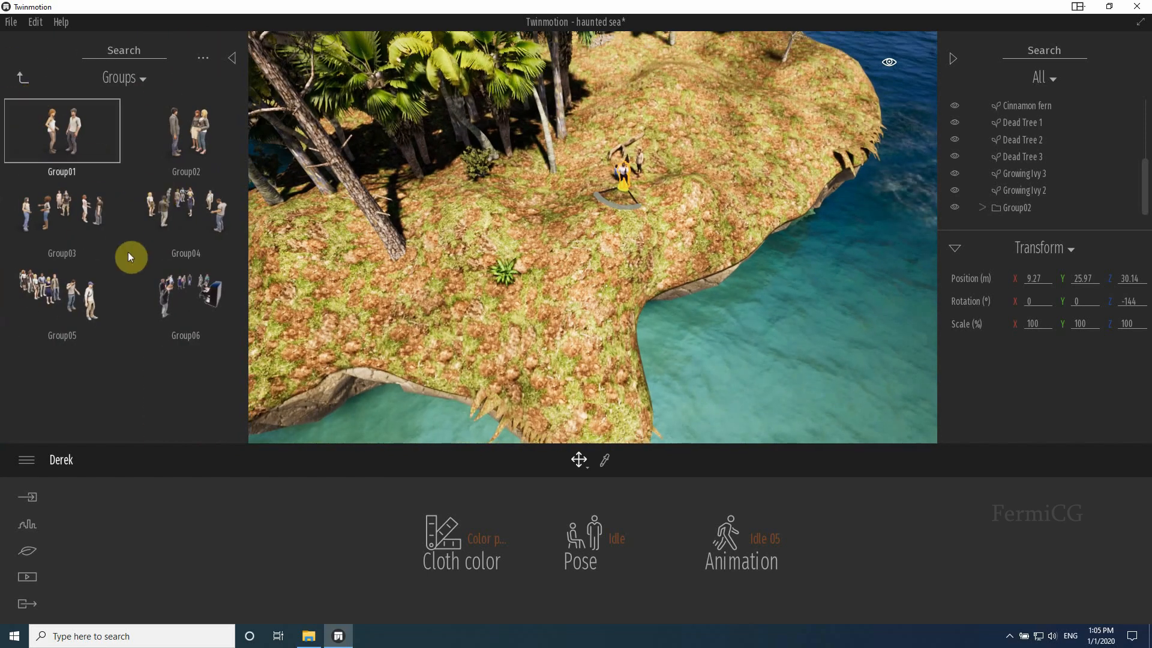
left_click(21, 73)
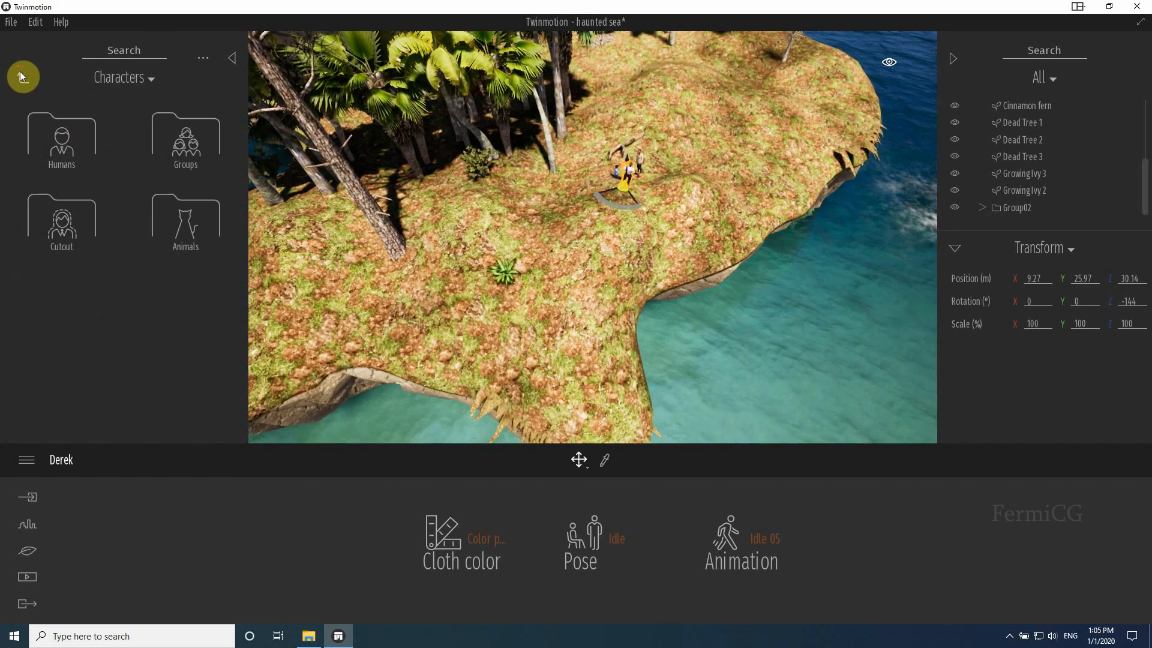
left_click(77, 149)
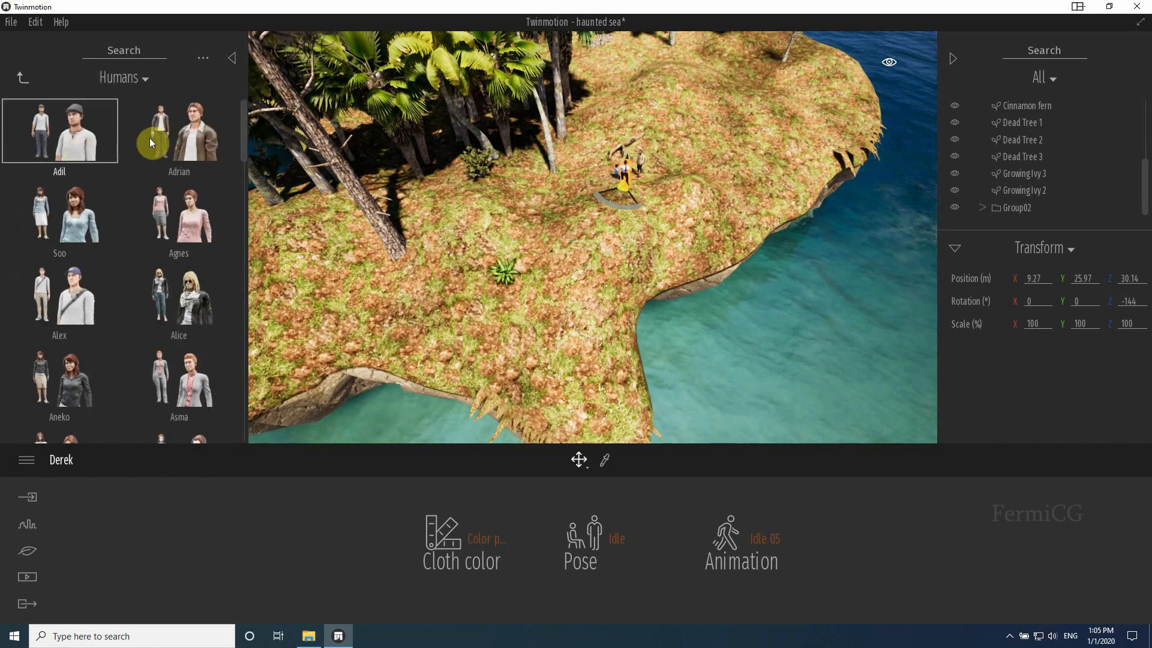
scroll(171, 267, "down", 2)
scroll(167, 276, "down", 8)
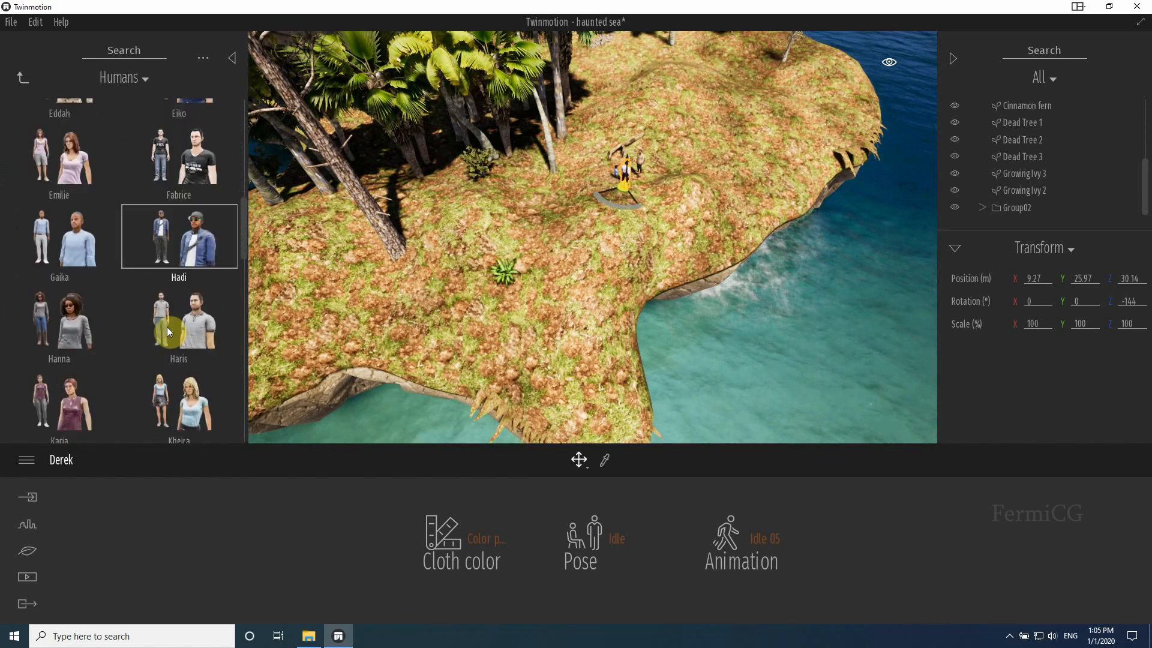
scroll(166, 326, "down", 3)
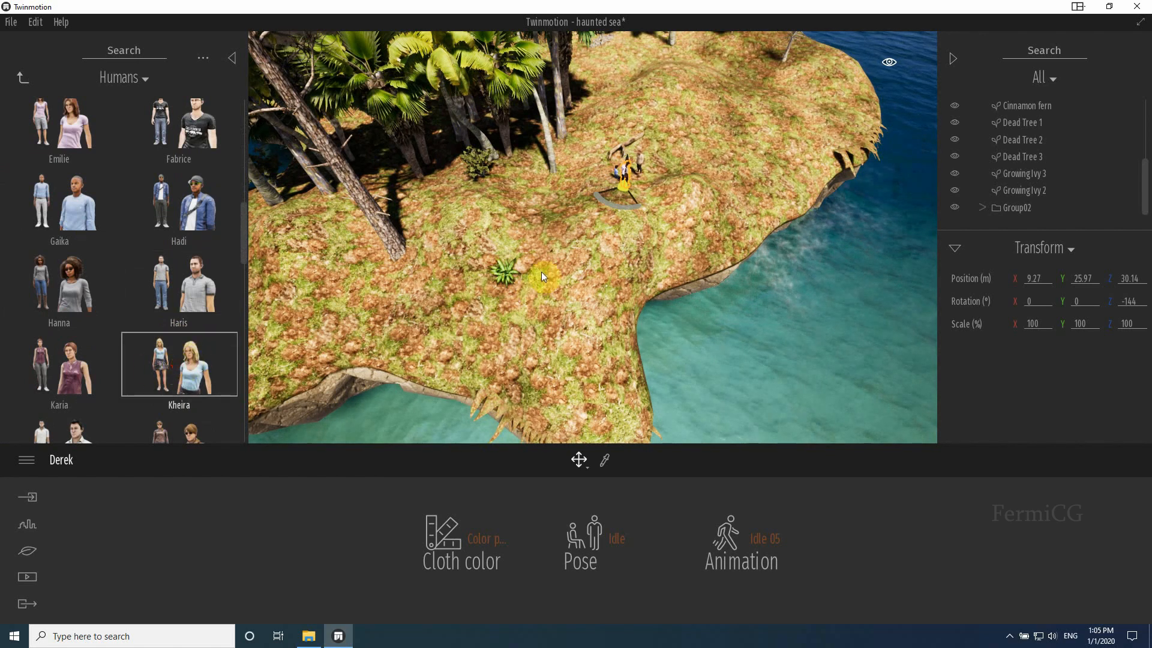
left_click_drag(607, 247, 348, 249)
Step: Set the newly placed blonde woman's cloth color to Color preset 2
scroll(510, 232, "up", 10)
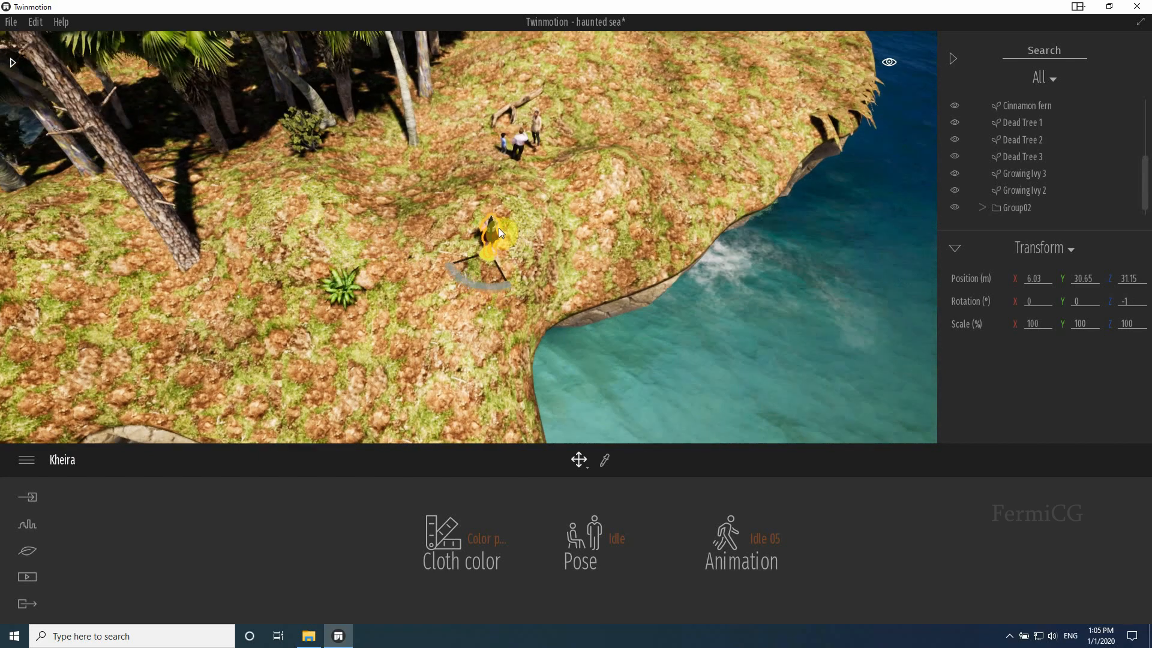
scroll(563, 194, "up", 3)
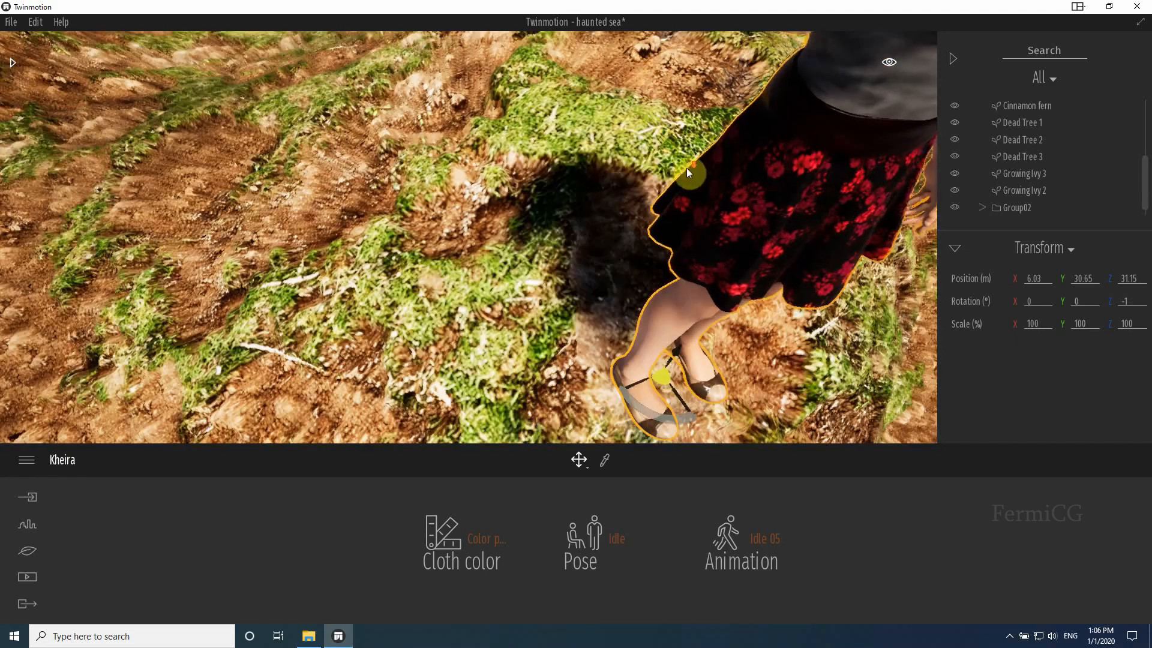
scroll(678, 170, "down", 8)
scroll(603, 154, "up", 5)
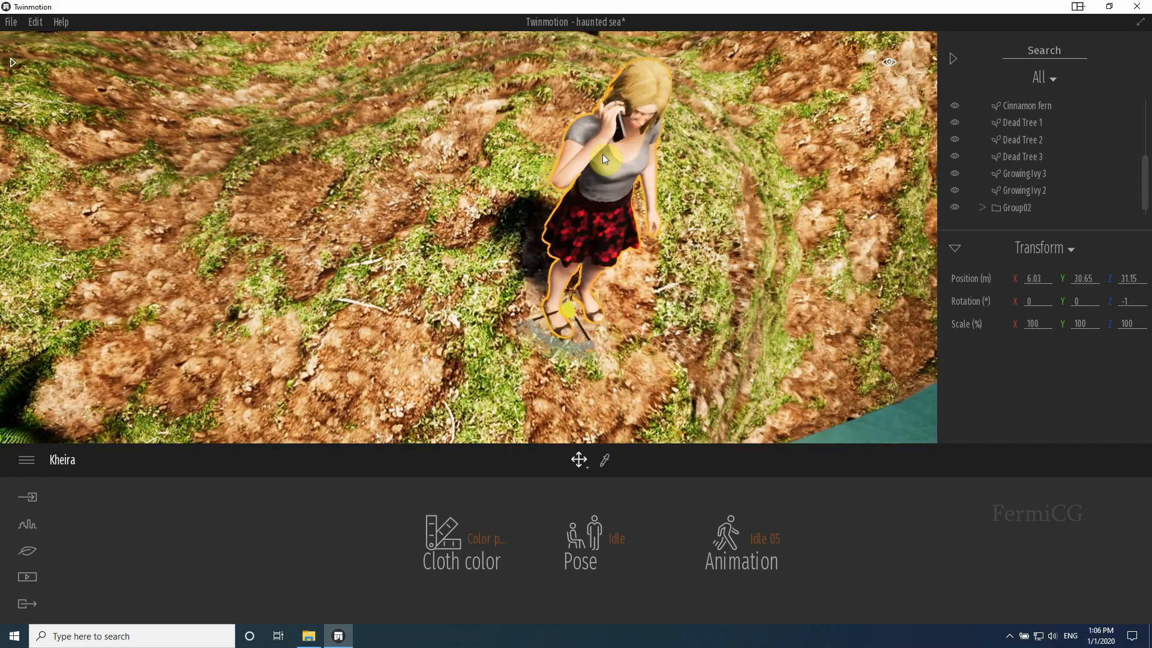
left_click(490, 535)
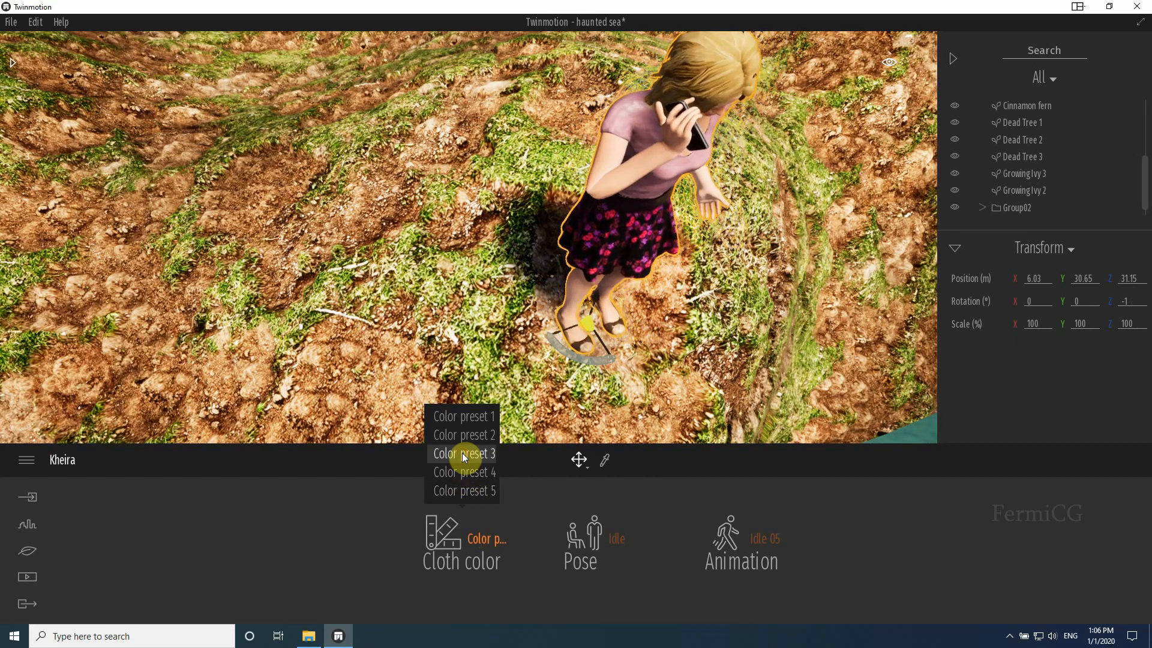
left_click(459, 434)
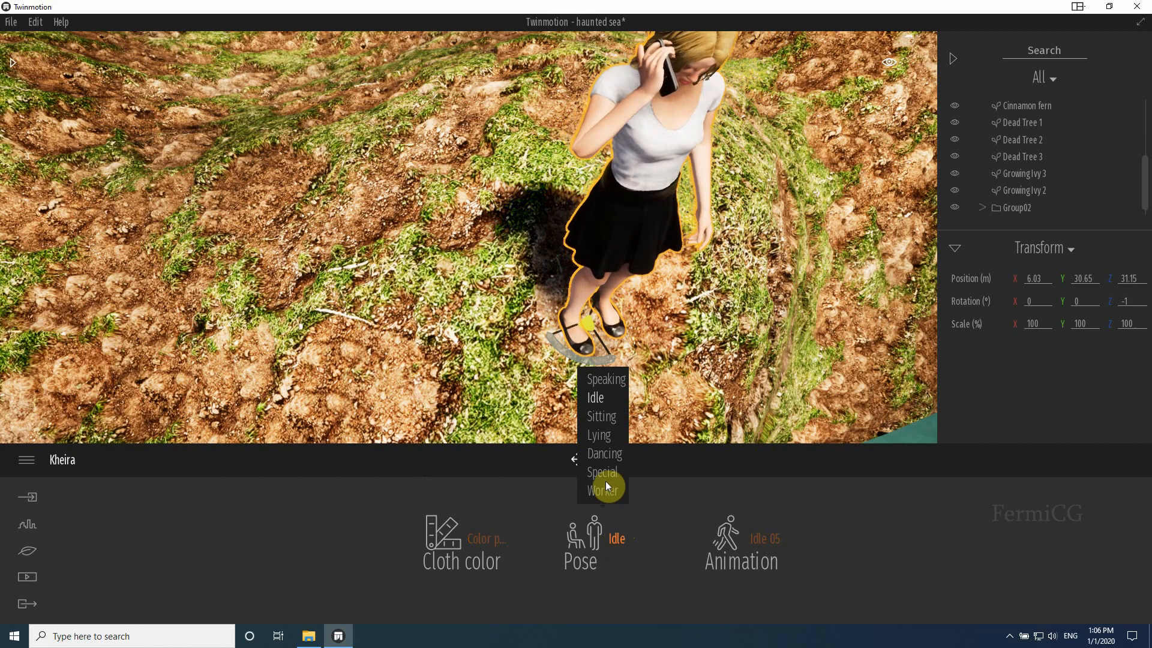
Step: Give the blonde woman the Speaking pose with the Speaking 03 animation
left_click(605, 378)
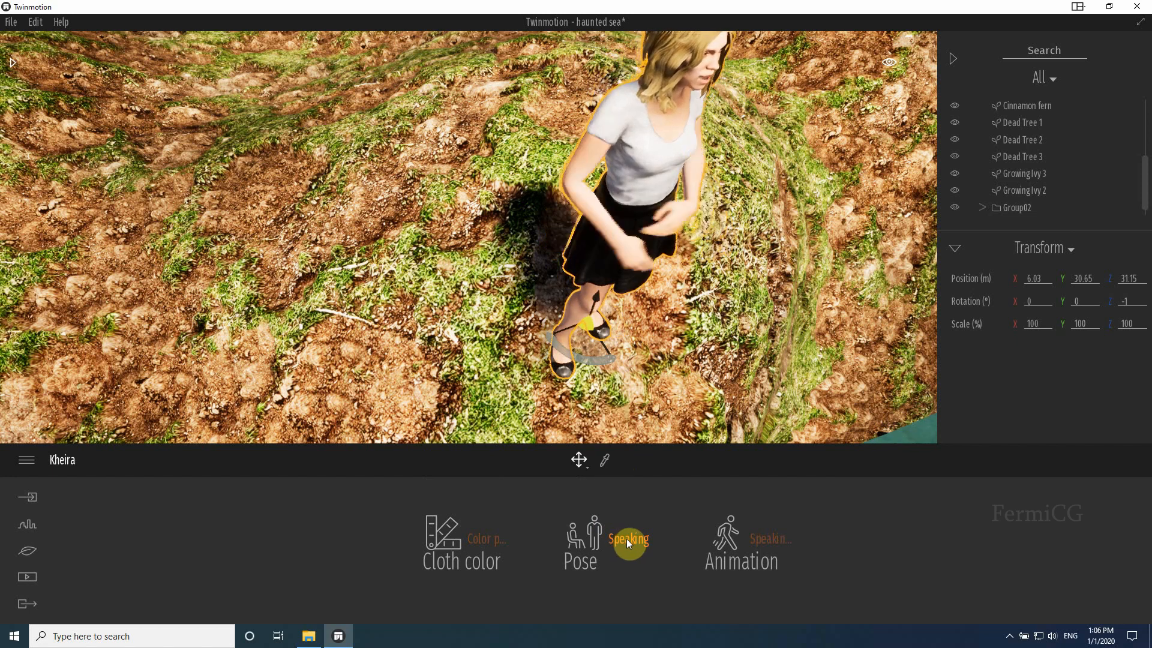
left_click(771, 536)
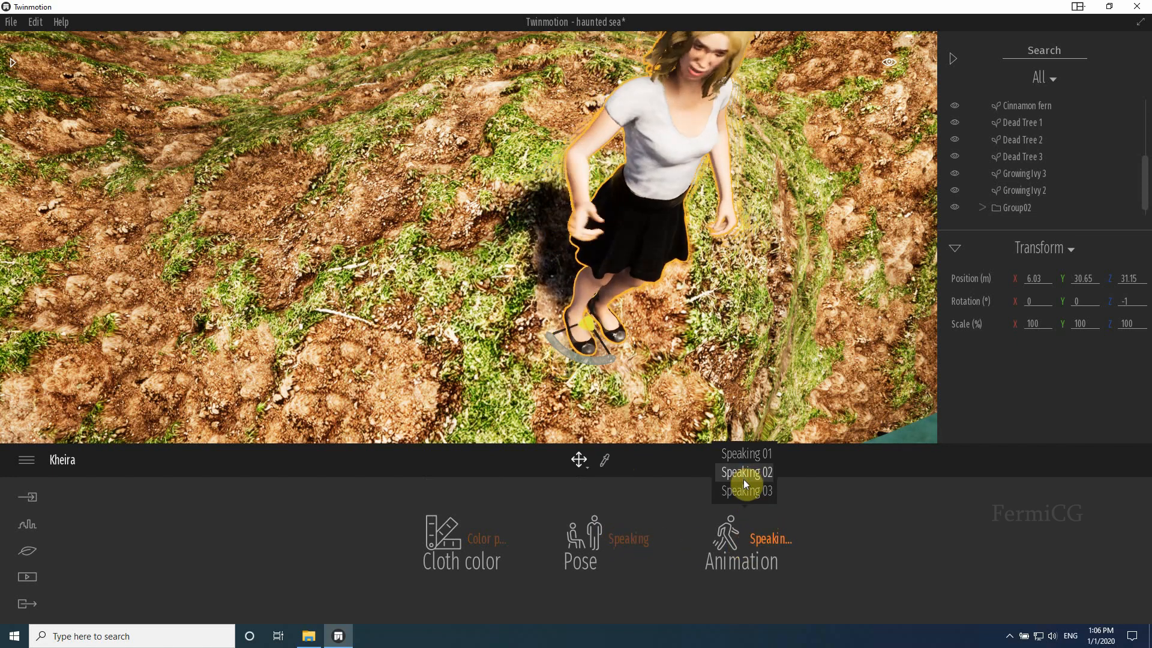
left_click(755, 499)
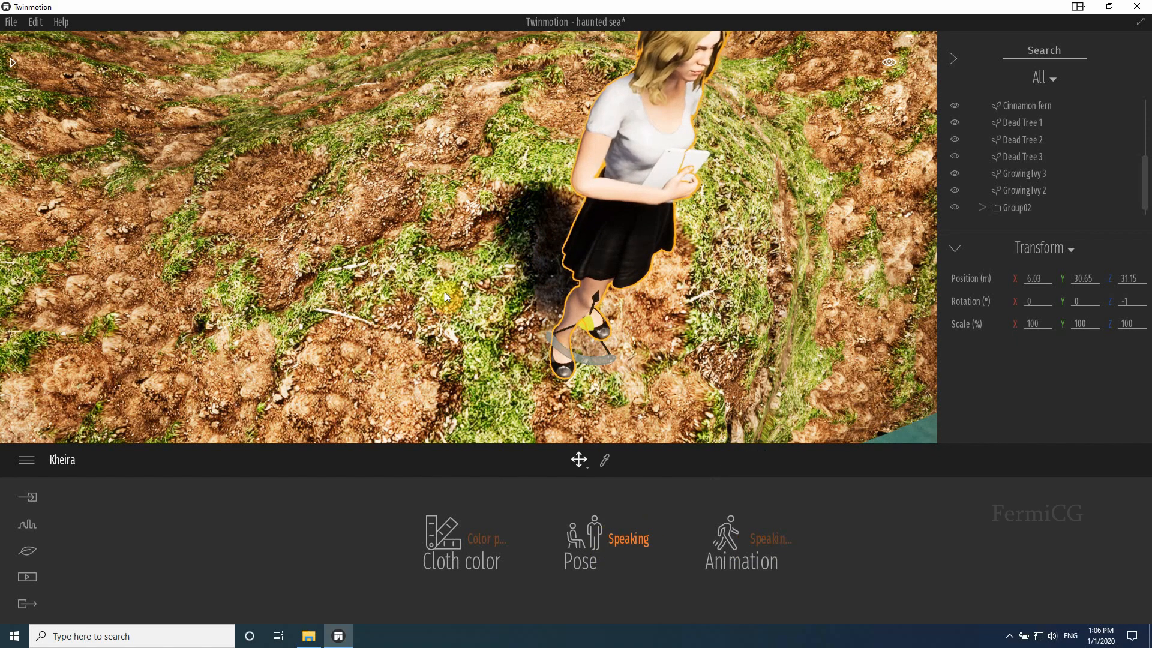
Step: Place the Marguerite cow from the Animals library on the grass in front of the trees
scroll(415, 180, "down", 5)
scroll(399, 194, "down", 5)
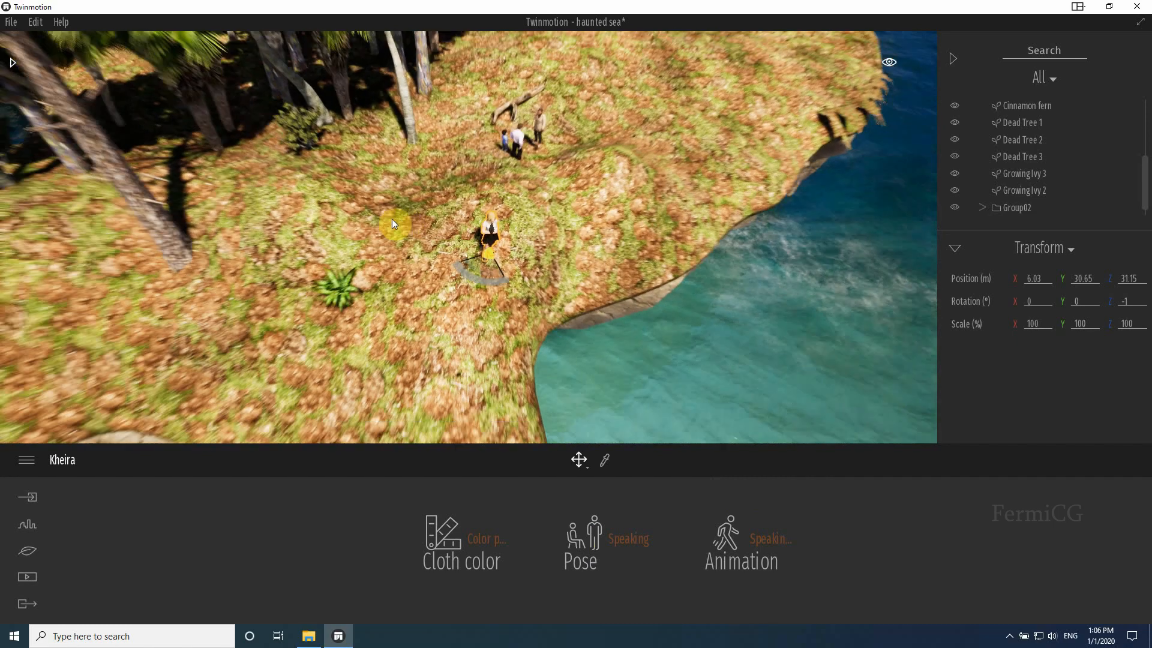
scroll(387, 258, "down", 3)
scroll(362, 311, "down", 3)
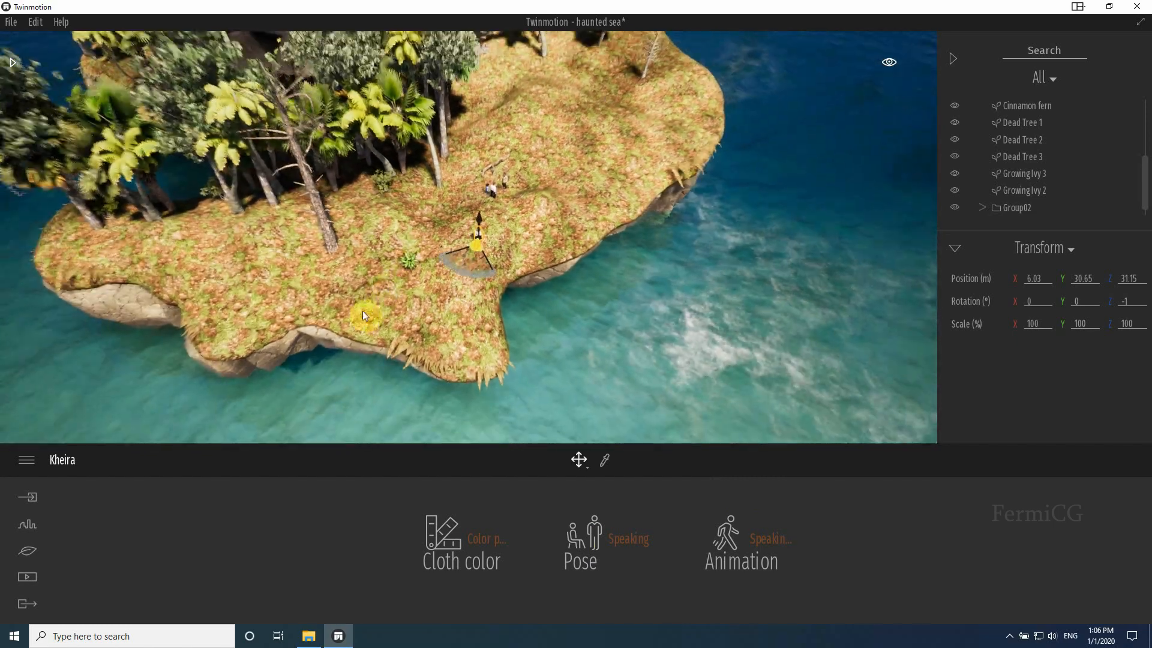
middle_click_drag(468, 240, 704, 276)
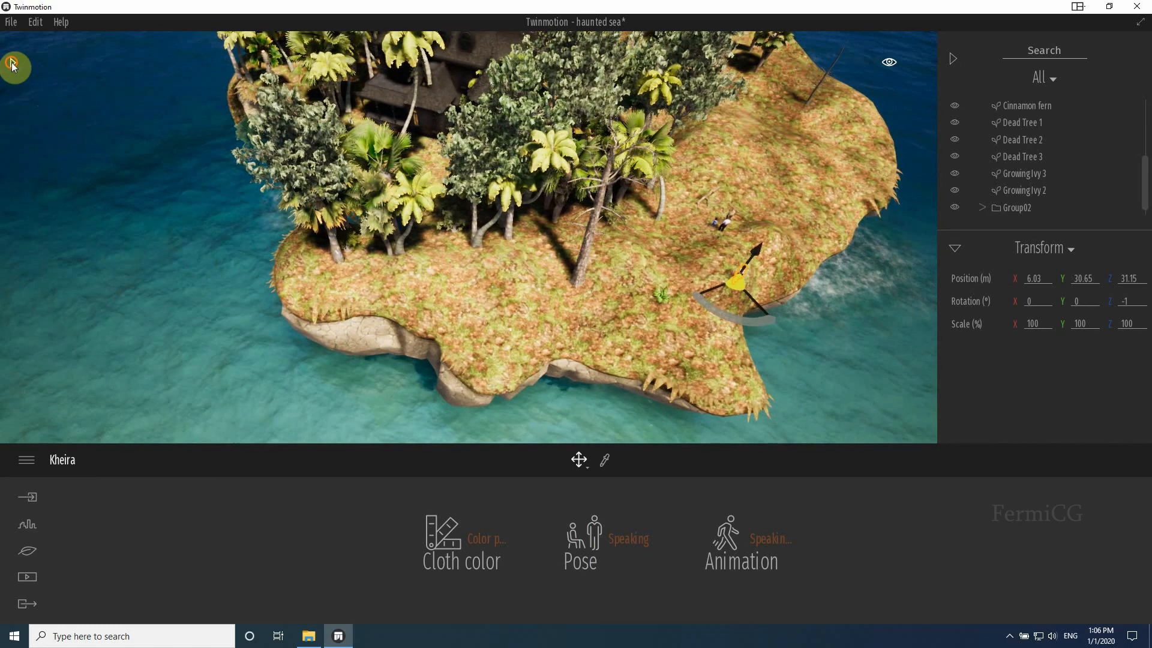
left_click(12, 62)
left_click(21, 77)
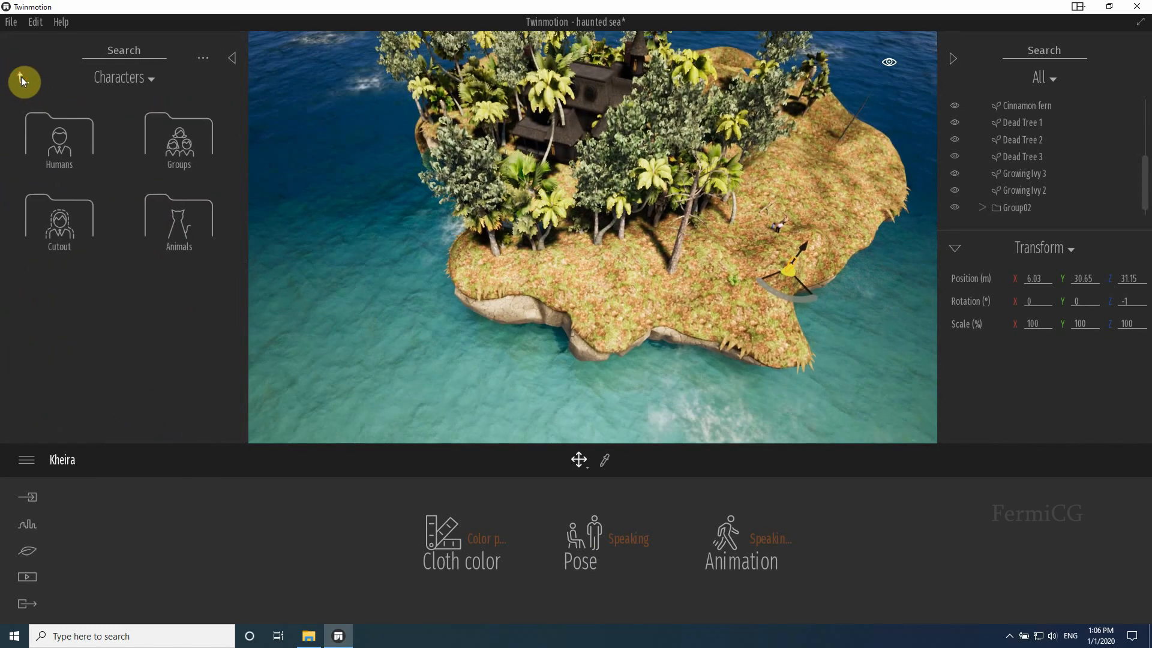
left_click(200, 214)
left_click_drag(628, 264, 628, 272)
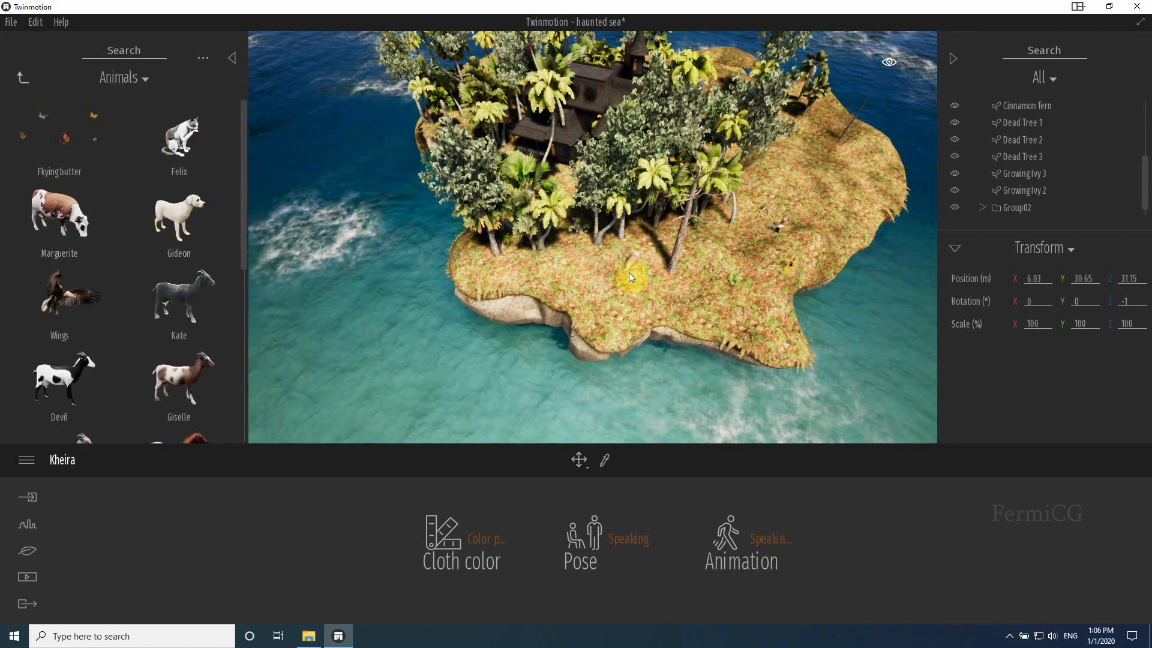
Step: Scatter more library animals over the island's grass: the Kate and Devil goats, the Wings eagle and two horses
left_click_drag(179, 287, 740, 286)
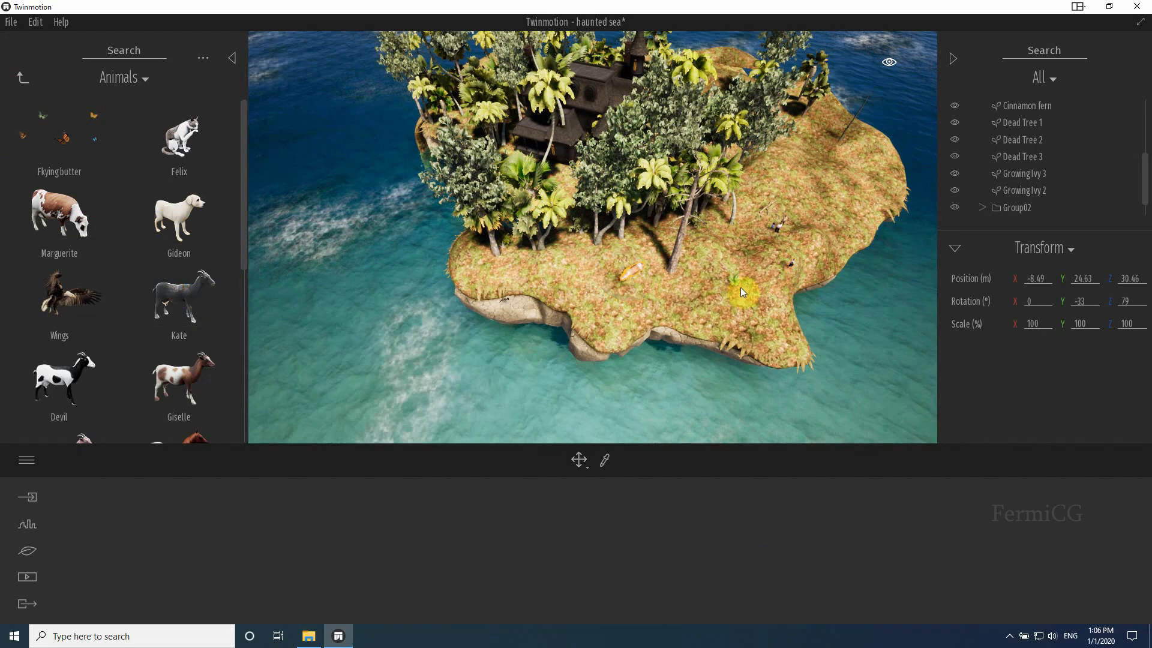
left_click_drag(58, 378, 819, 180)
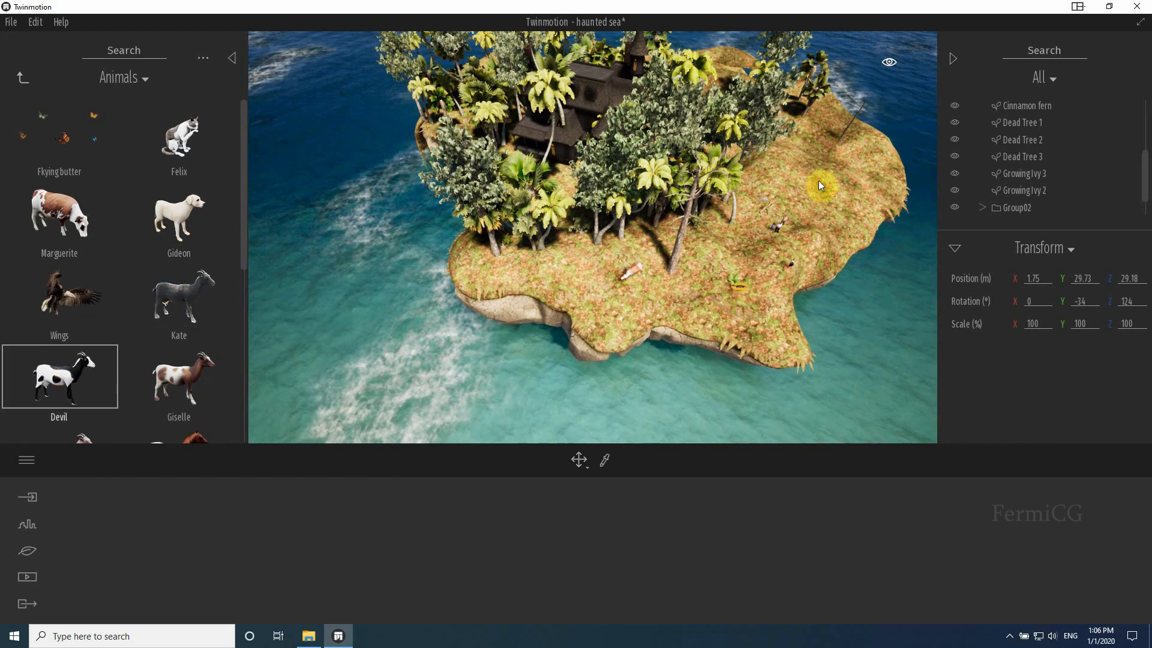
left_click_drag(63, 293, 682, 283)
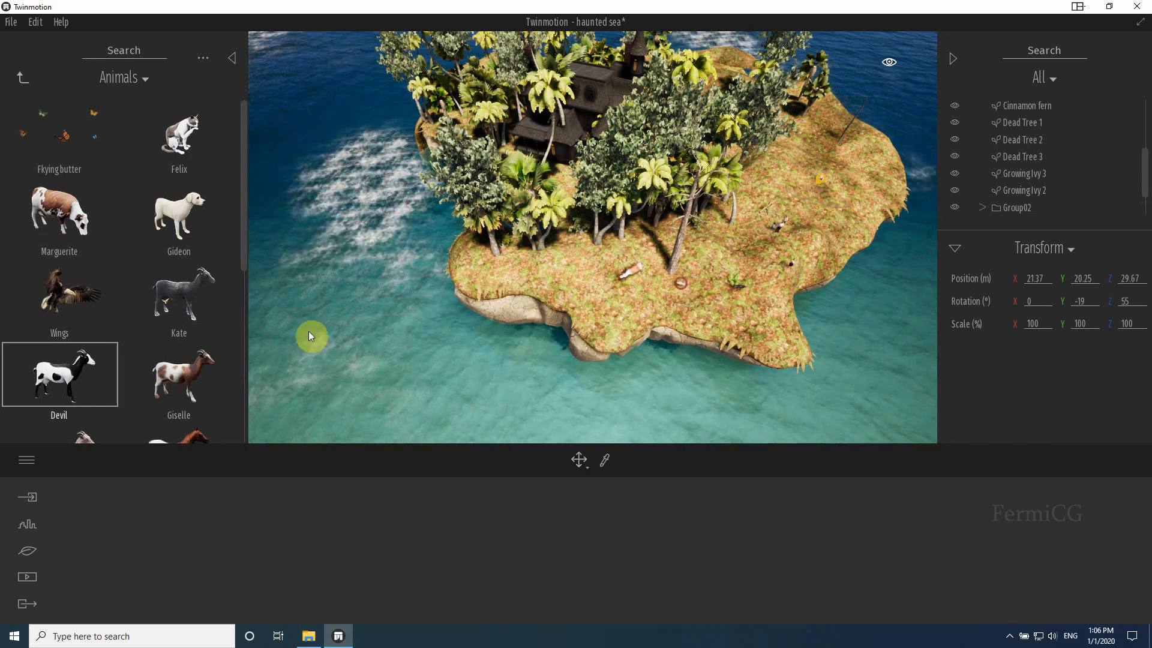
scroll(180, 339, "down", 3)
left_click_drag(177, 338, 642, 285)
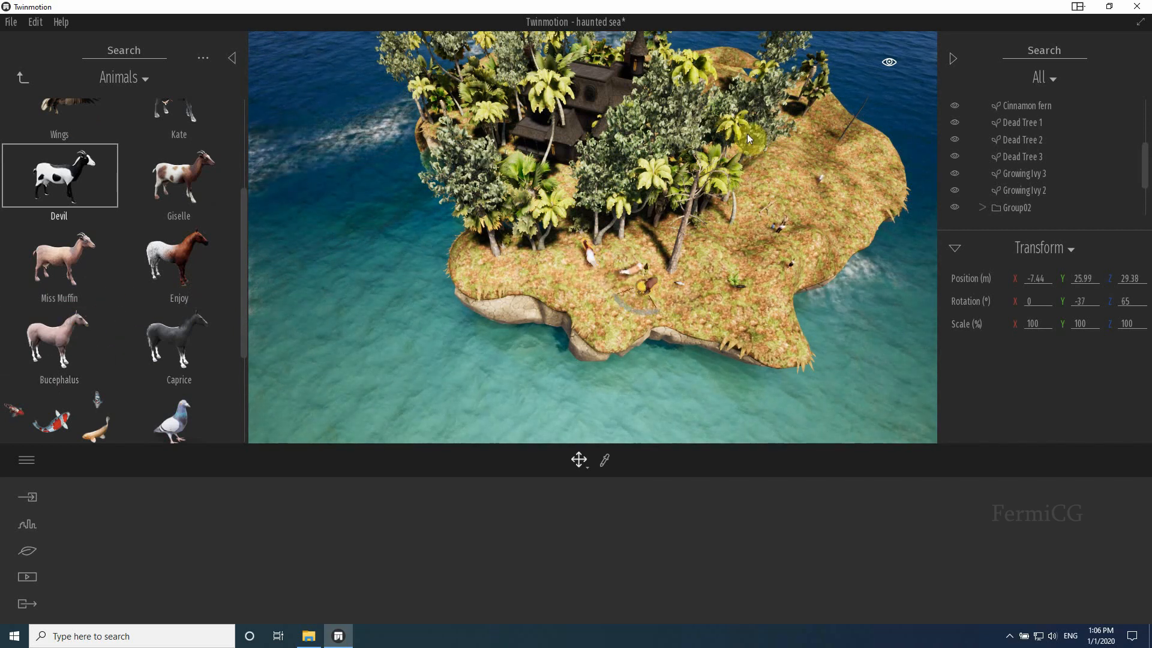
Step: Place the Wings eagle in the open sky beside the island's trees
scroll(677, 283, "up", 1)
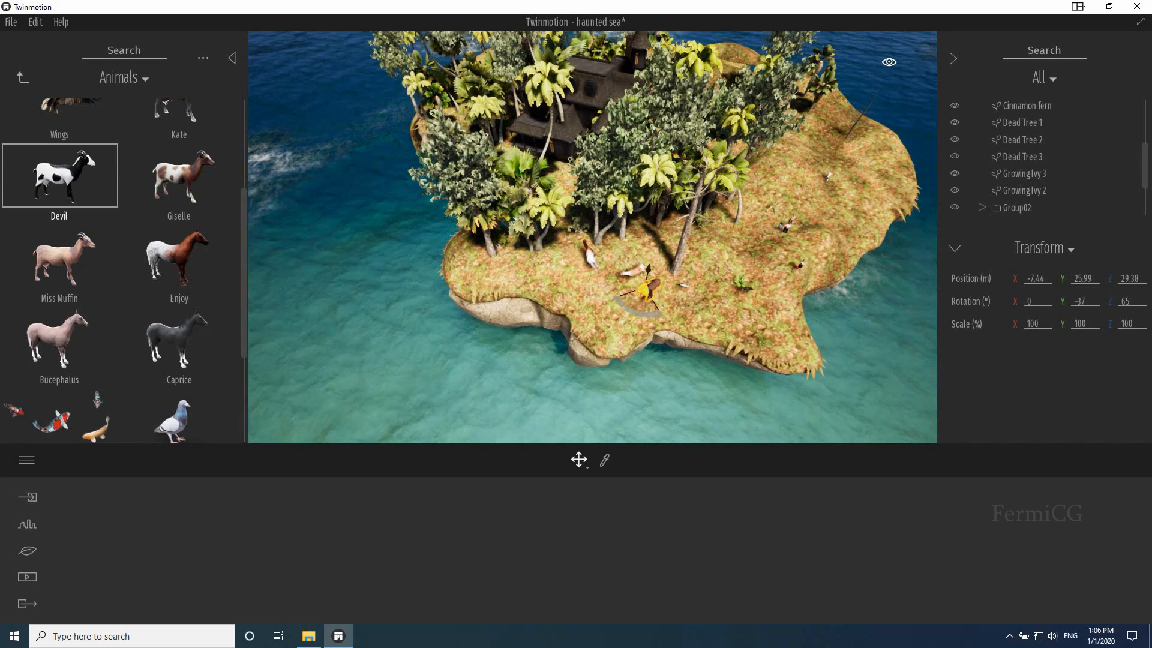
middle_click_drag(677, 283, 685, 256)
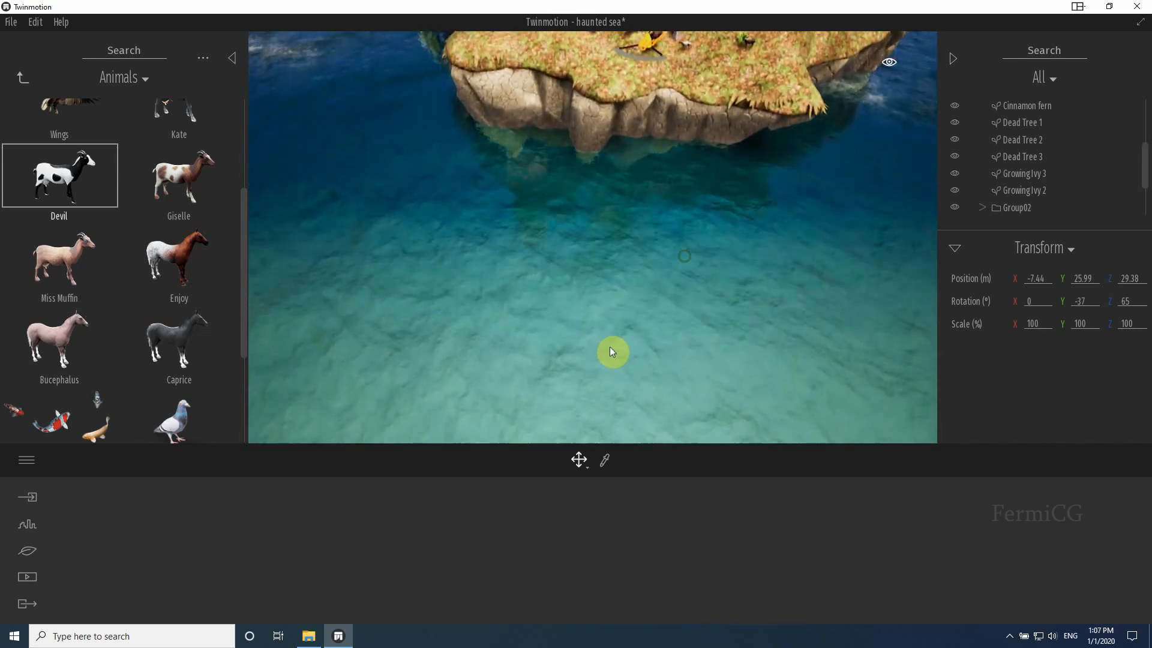
middle_click_drag(670, 210, 670, 234, "shift")
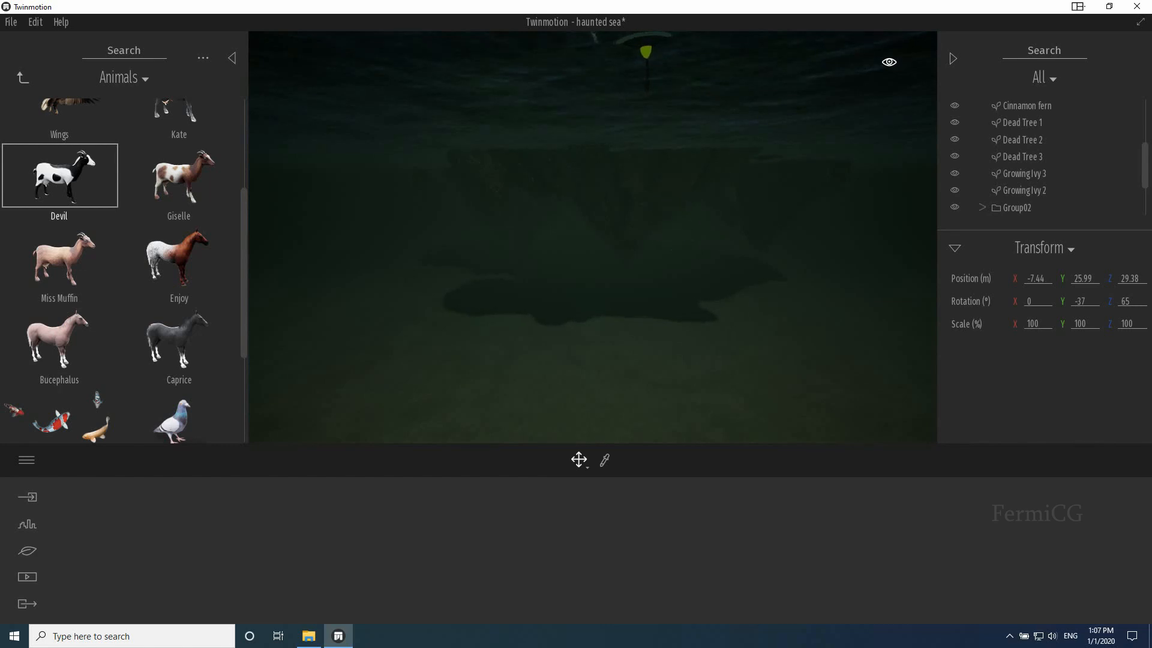
mouse_move(646, 90)
middle_mouse_down("shift")
mouse_move(646, 120)
mouse_move(646, 90)
middle_mouse_up("shift")
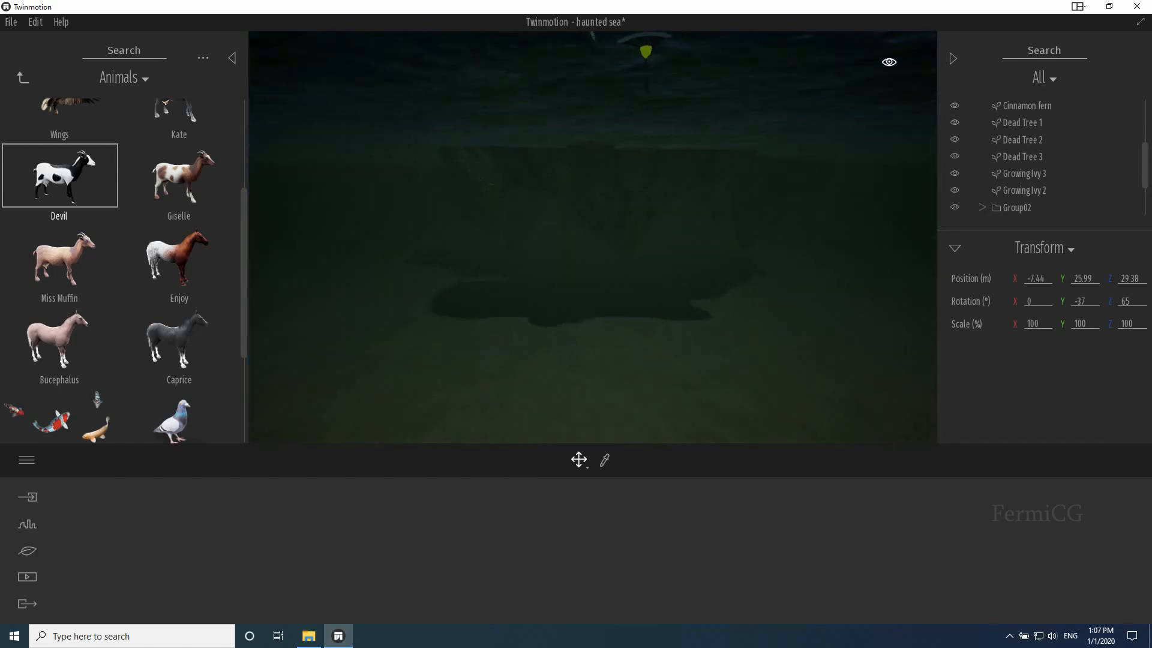
middle_click_drag(669, 216, 652, 267, "shift")
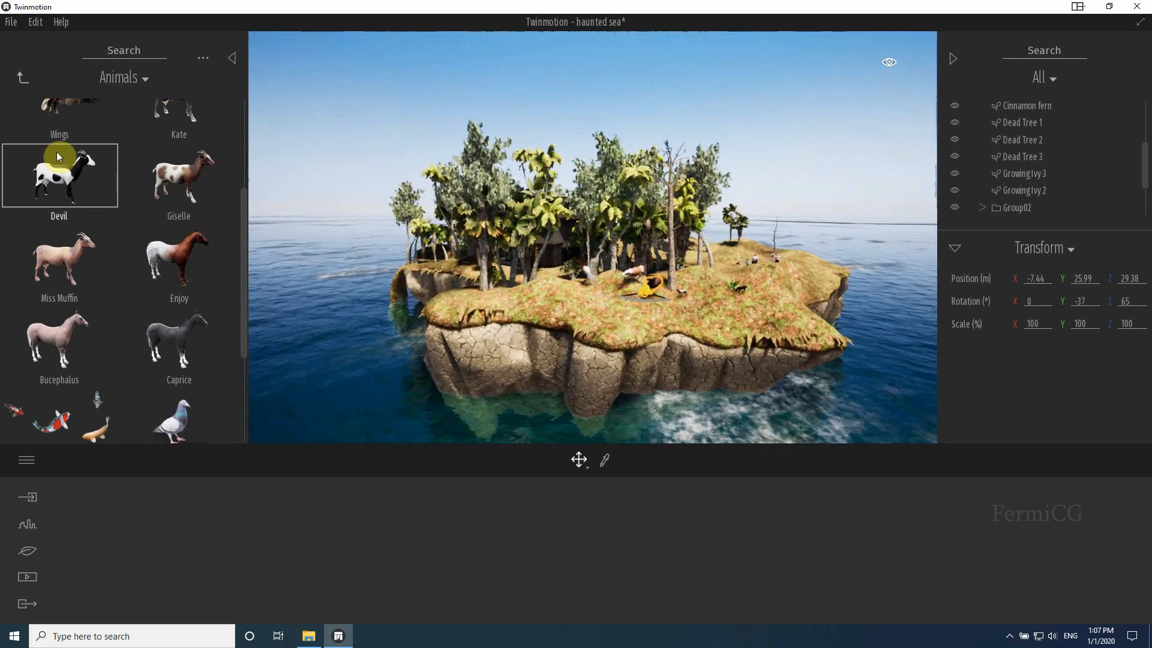
left_click(67, 120)
scroll(70, 132, "up", 2)
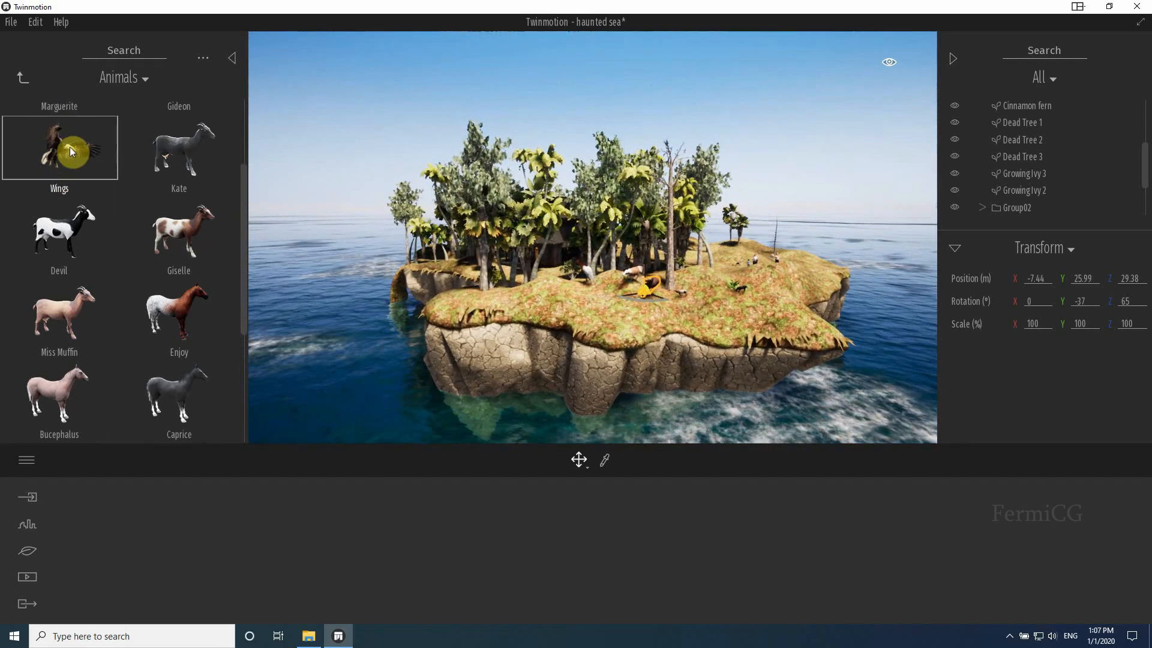
left_click_drag(368, 132, 369, 130)
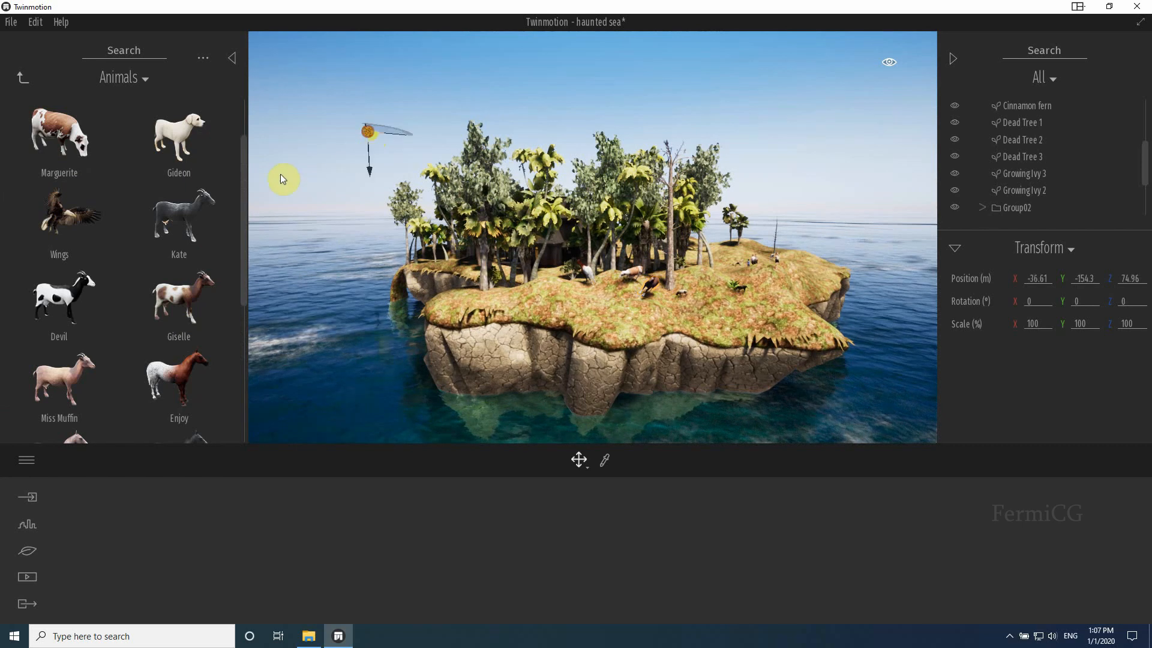
Step: Move the Wings eagle to about Y -21.97 m and Z 54.96 m, and place two more Wings eagles around the island
left_click_drag(78, 213, 346, 5)
left_click_drag(373, 144, 125, 221)
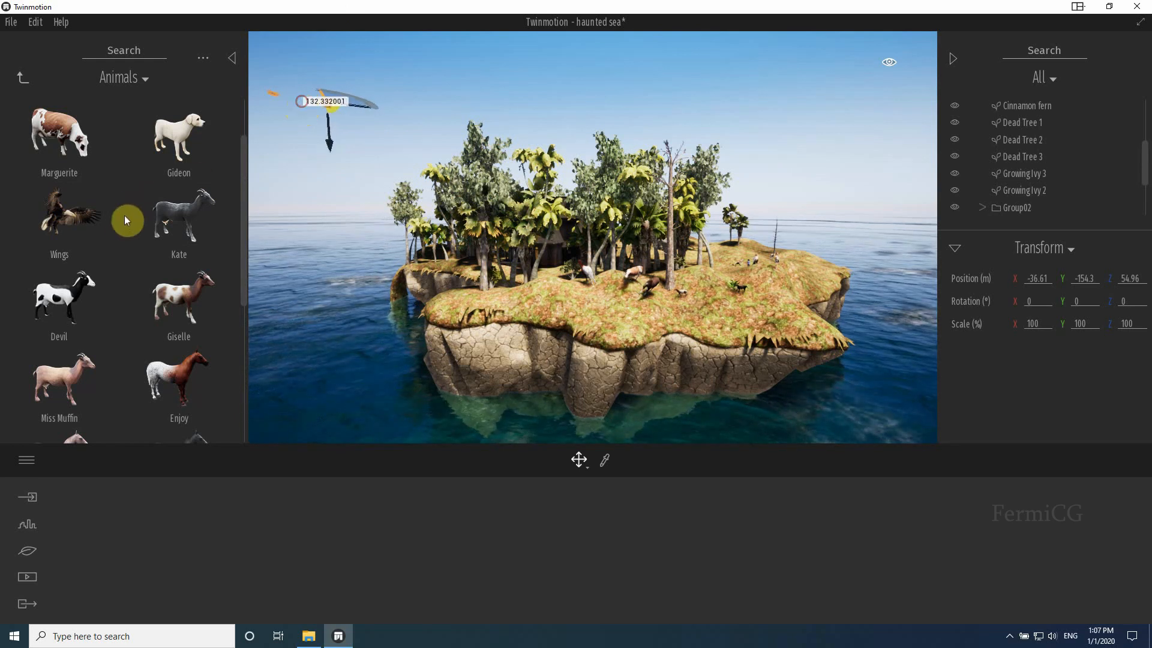
left_click(80, 212)
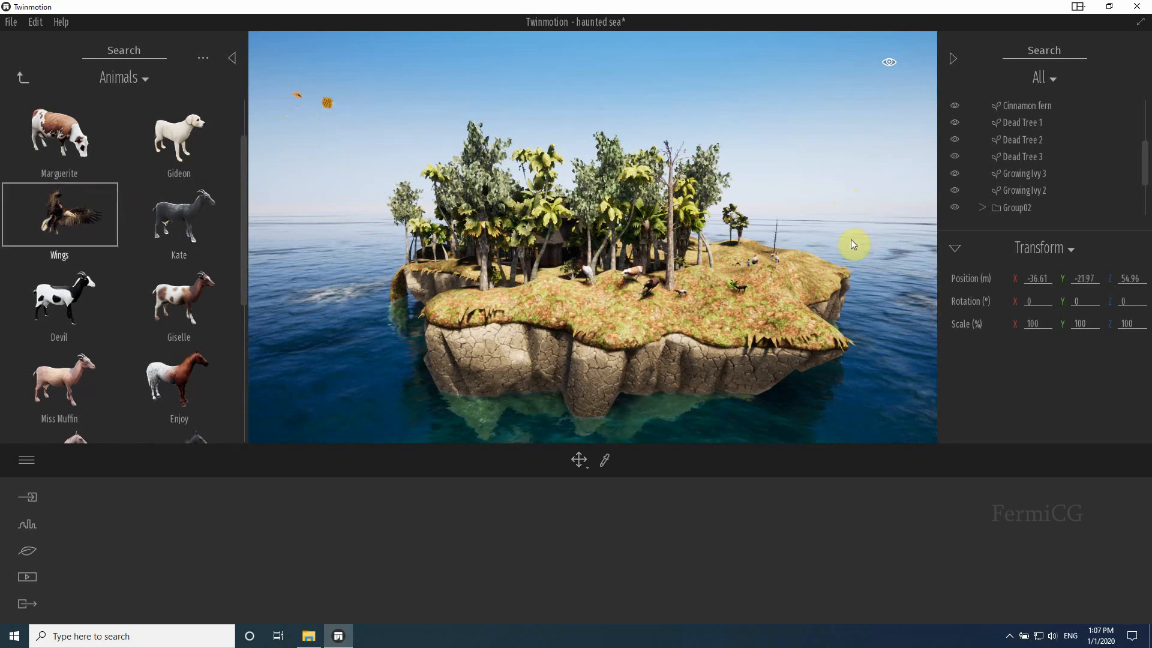
left_click(857, 261)
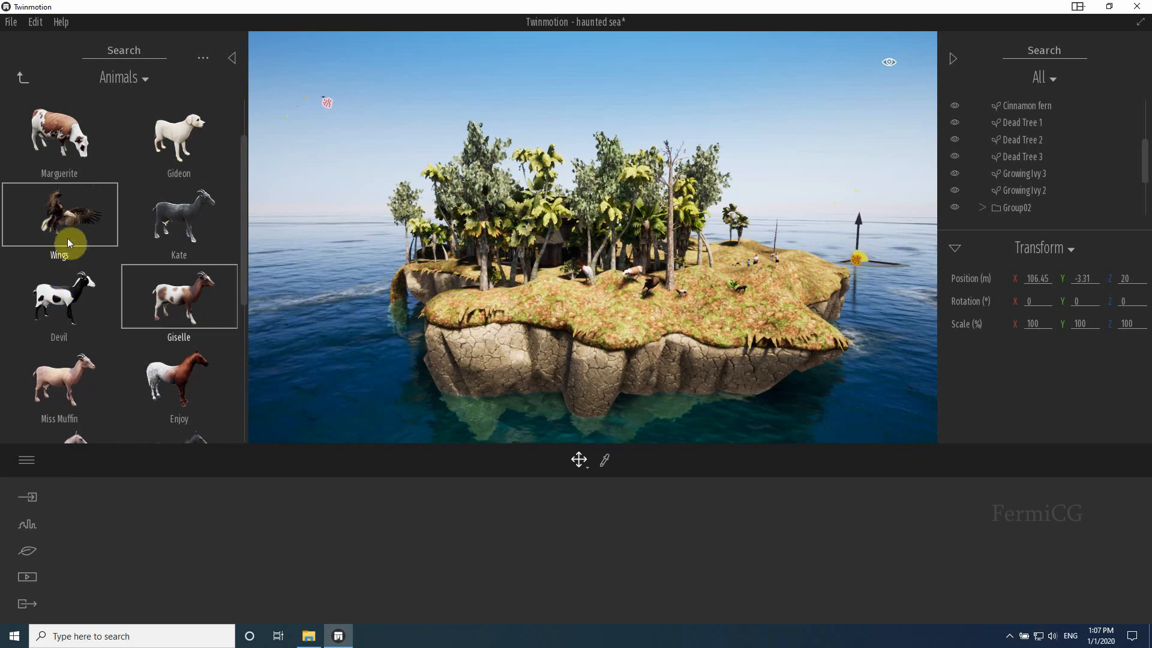
left_click(64, 221)
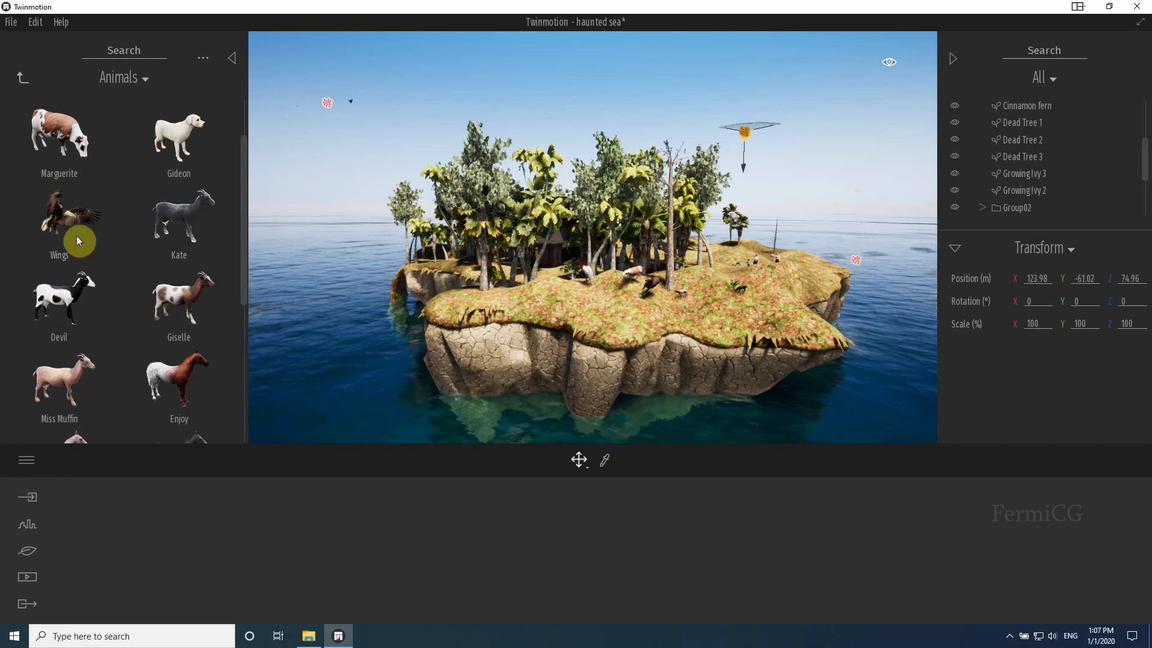
Step: Place another Wings eagle above the island and reposition it over the open sea at a height of about 72.9 m
left_click(77, 239)
left_click(572, 140)
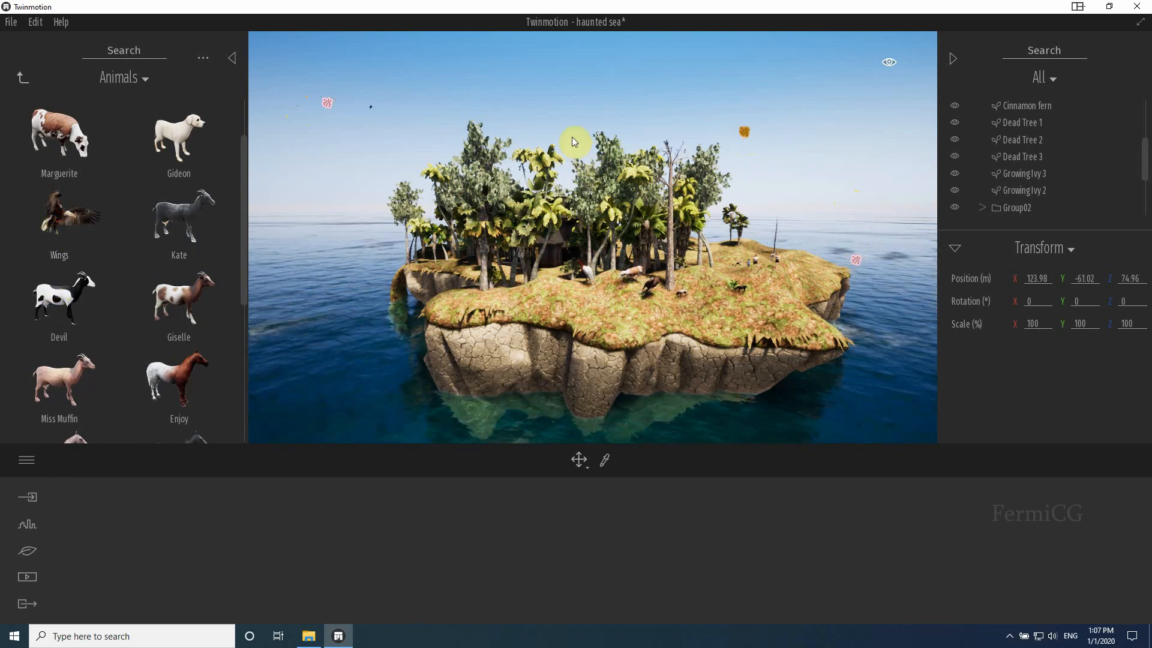
left_click(572, 140)
left_click_drag(577, 139, 536, 27)
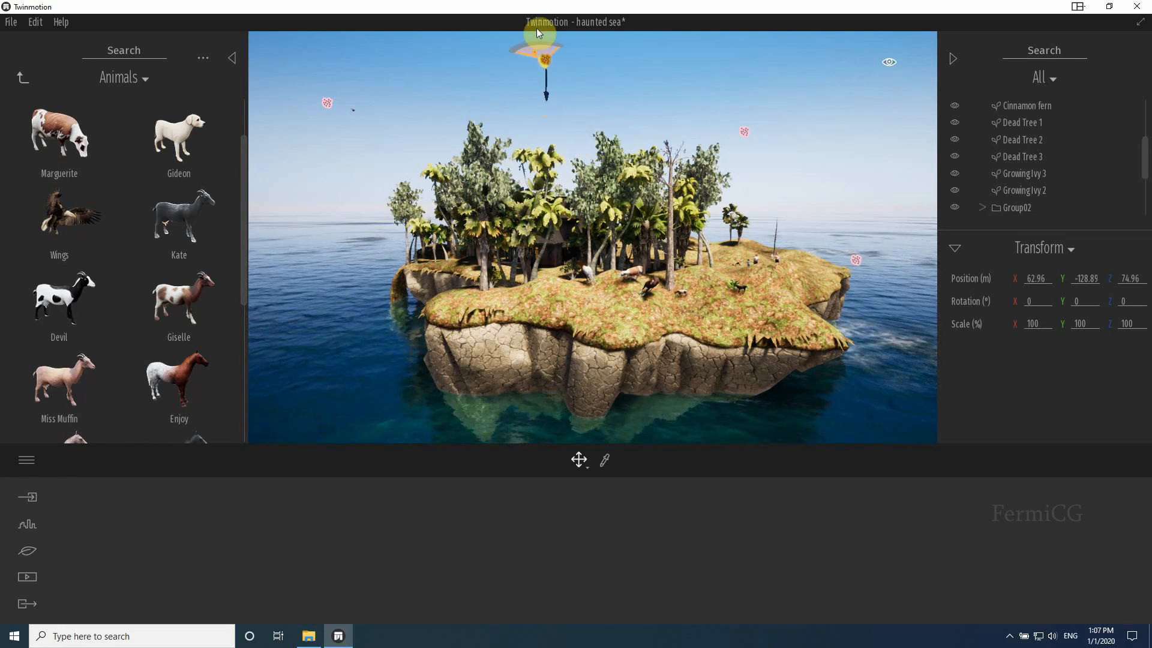
left_click_drag(545, 94, 547, 107)
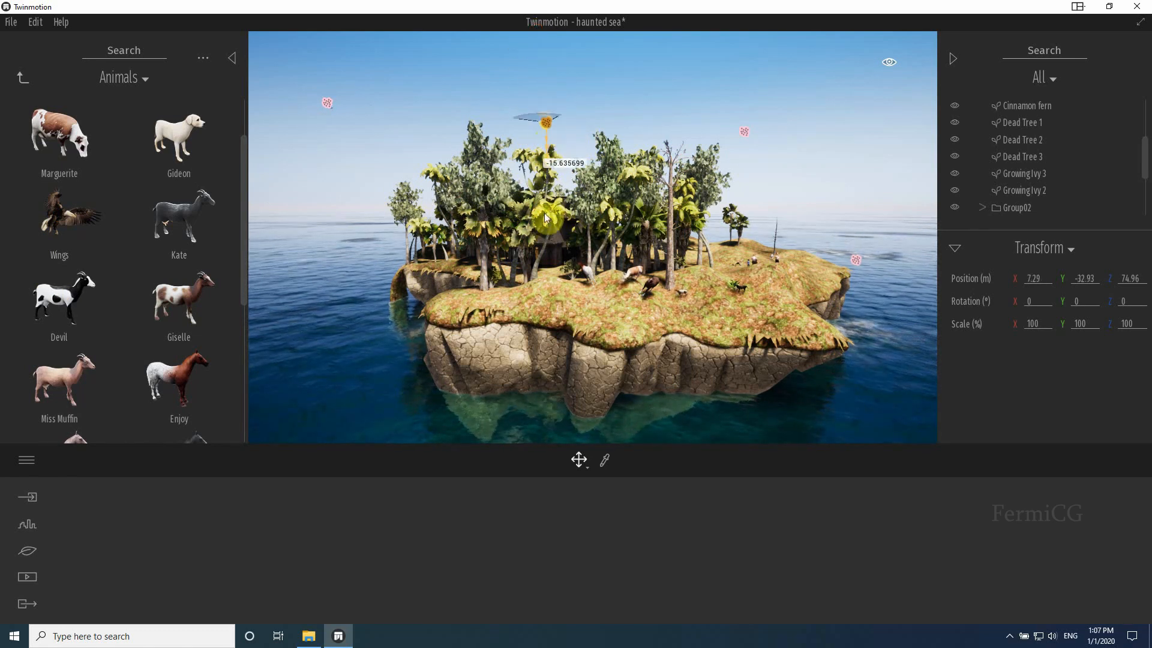
left_click_drag(544, 235, 548, 235)
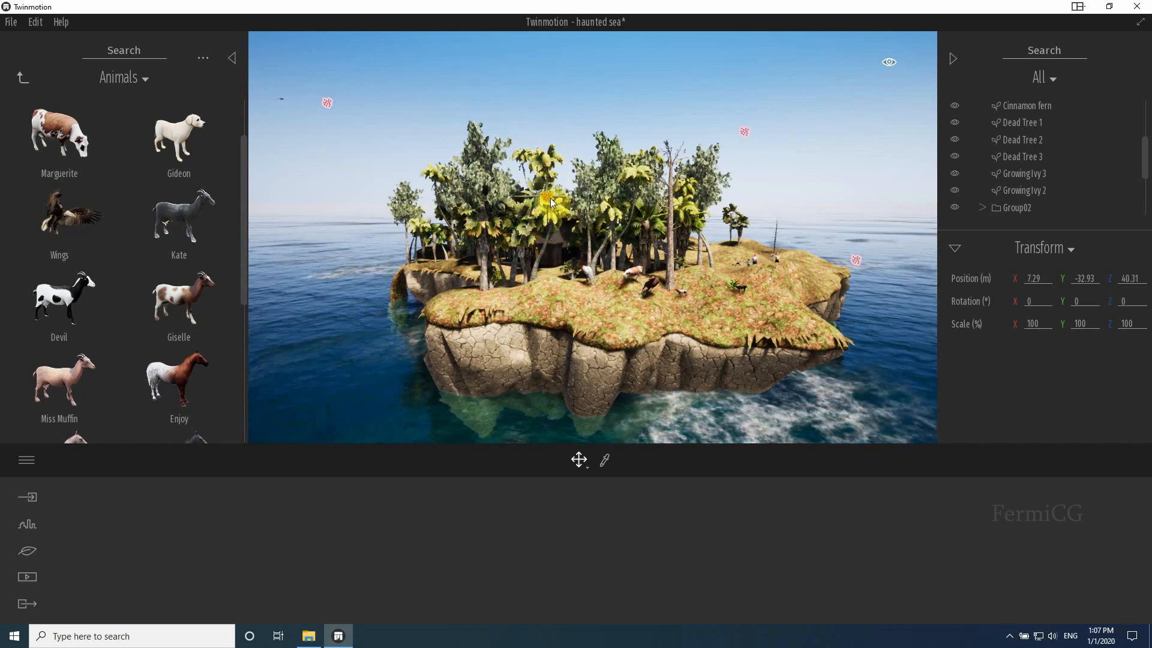
left_click_drag(517, 192, 347, 234)
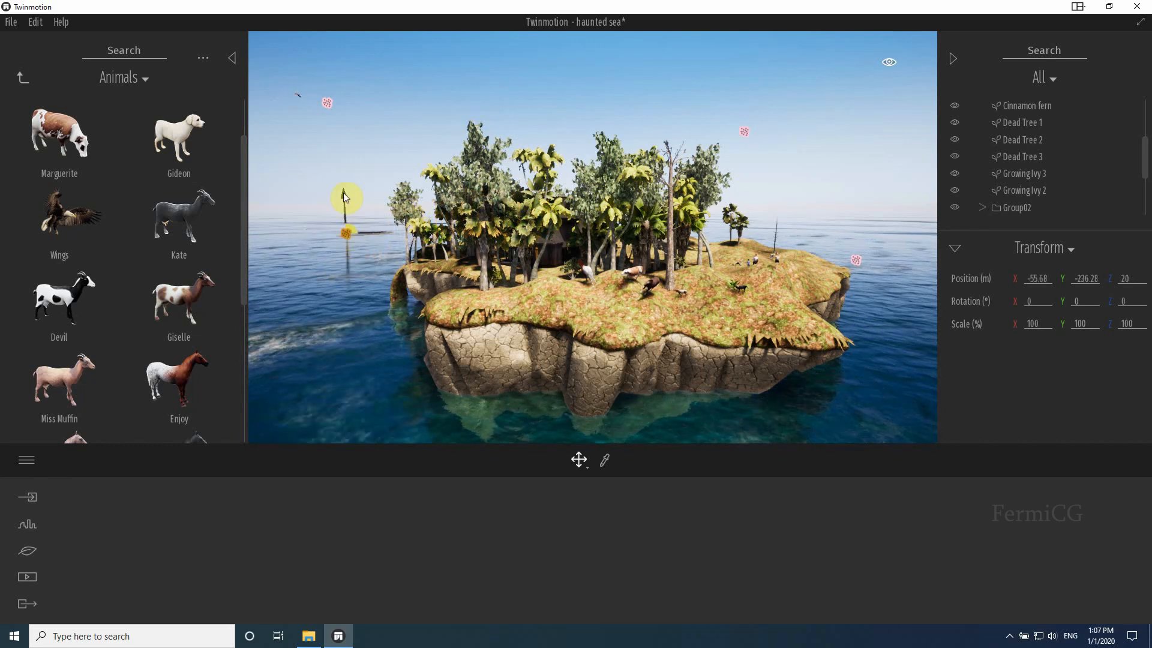
left_click_drag(346, 193, 349, 103)
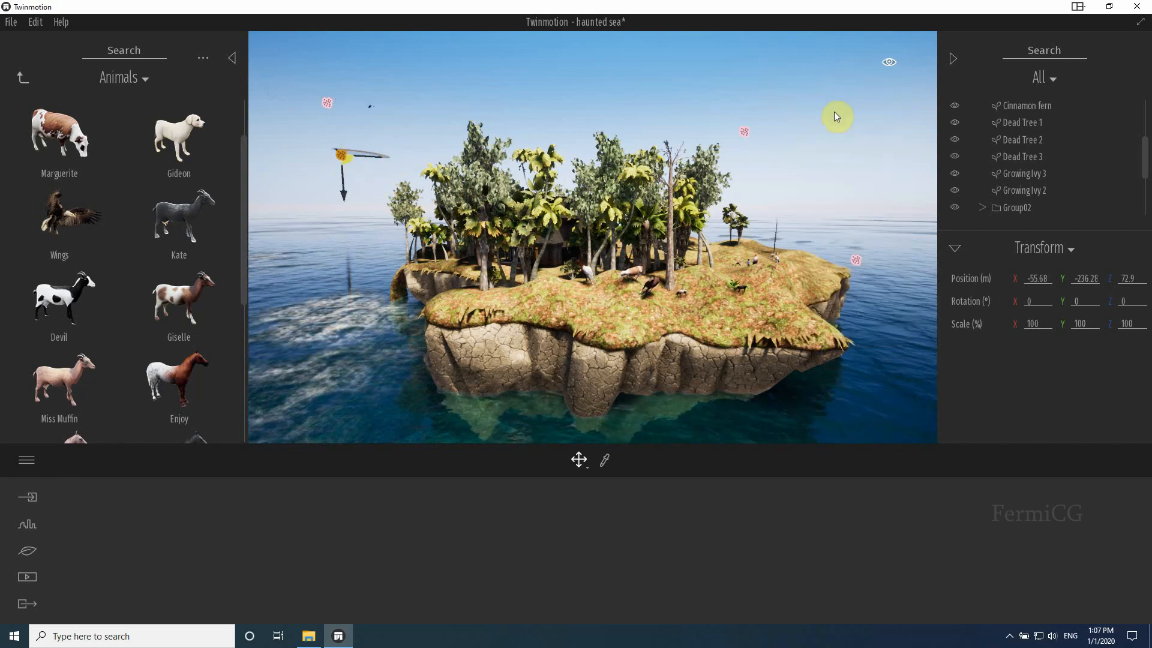
mouse_move(892, 66)
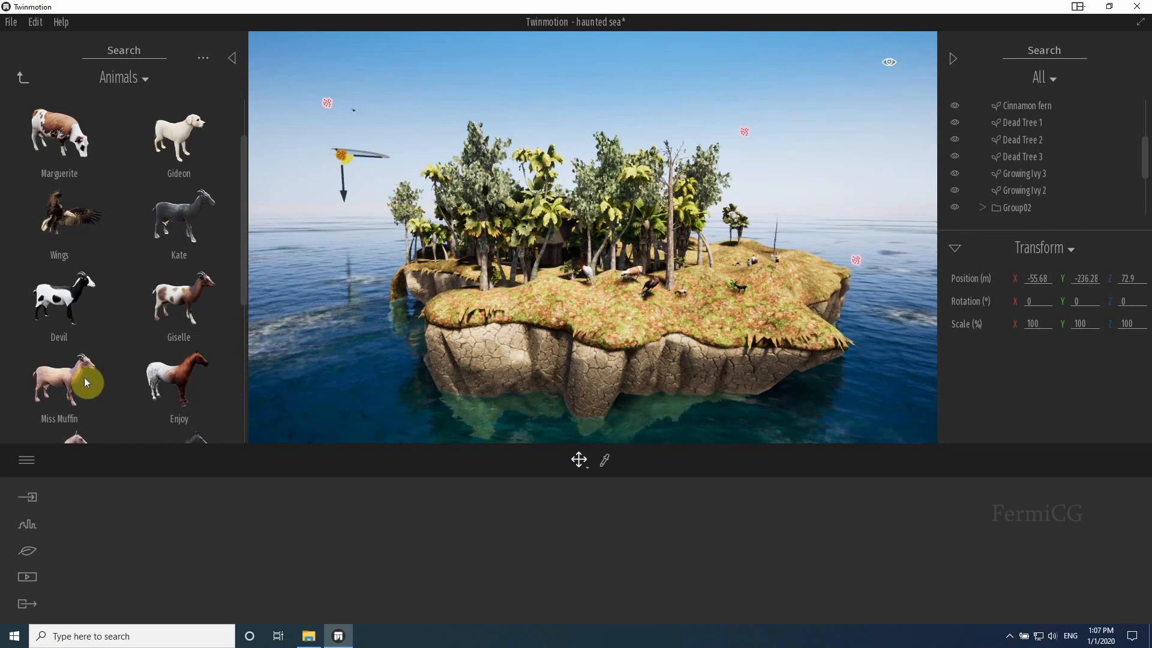
Step: Place three Wanda koi groups and one Salmon school from the Animals library underwater around the island's base
scroll(243, 312, "down", 3)
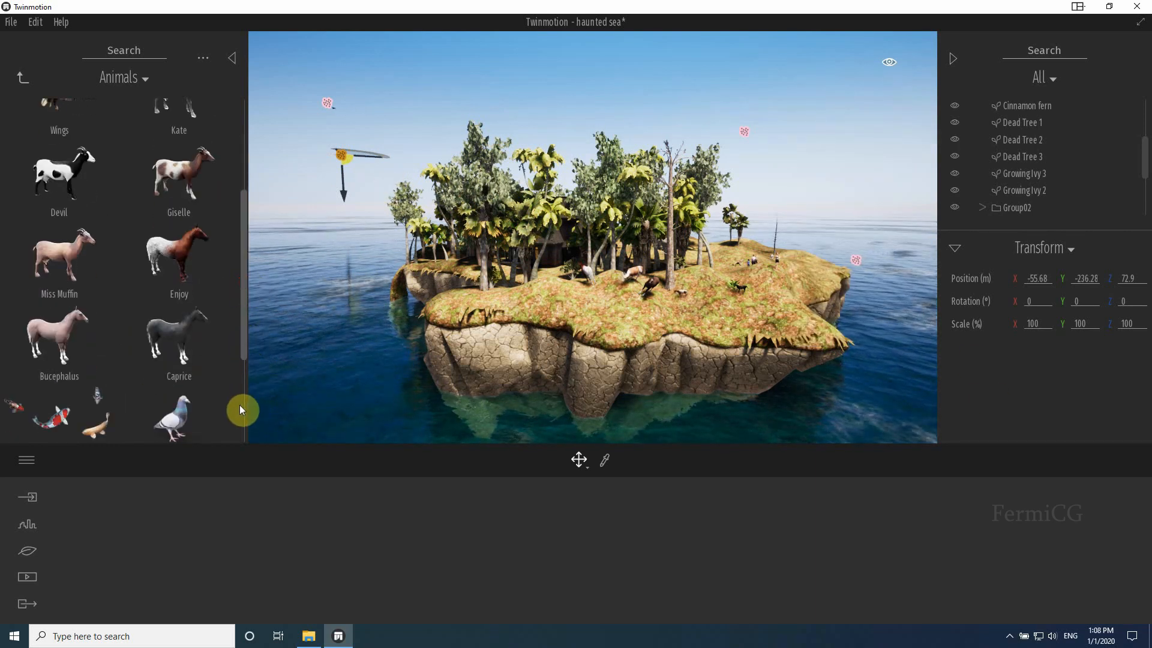
scroll(190, 416, "down", 1)
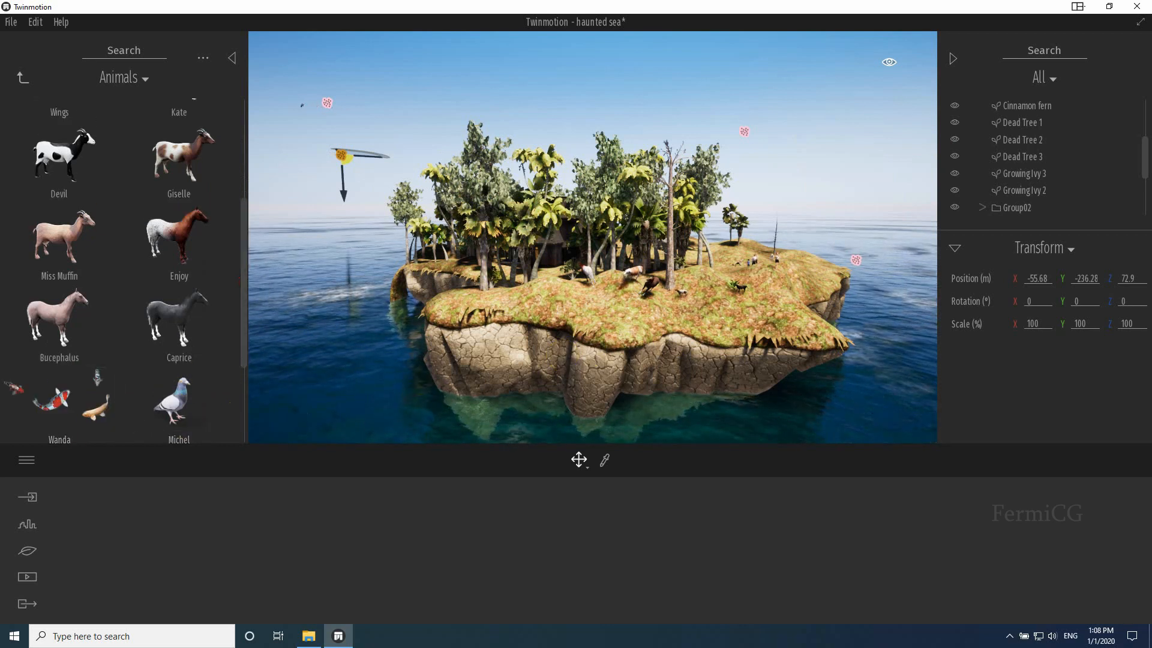
middle_click_drag(417, 378, 417, 257)
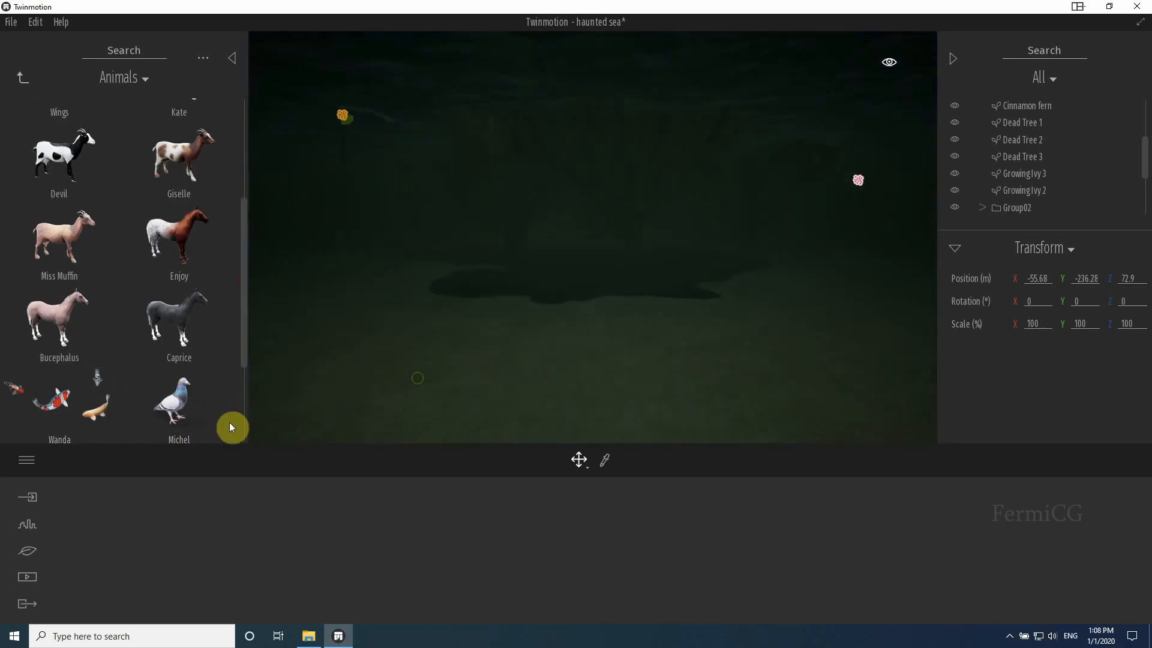
left_click_drag(60, 402, 455, 393)
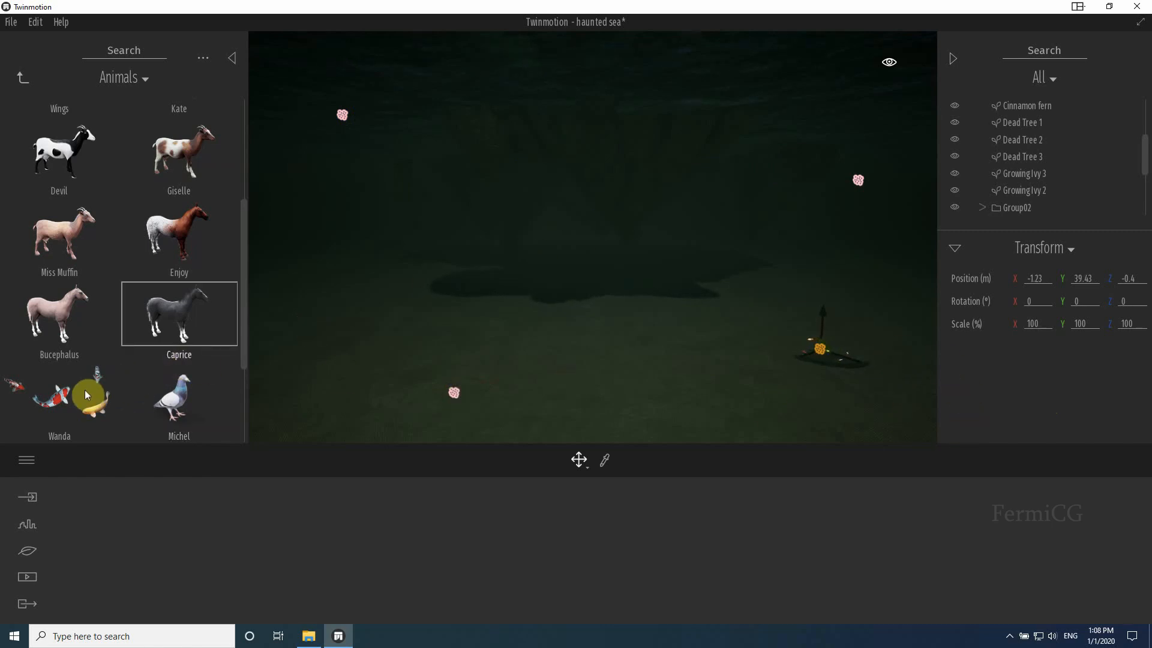
left_click_drag(231, 316, 500, 227)
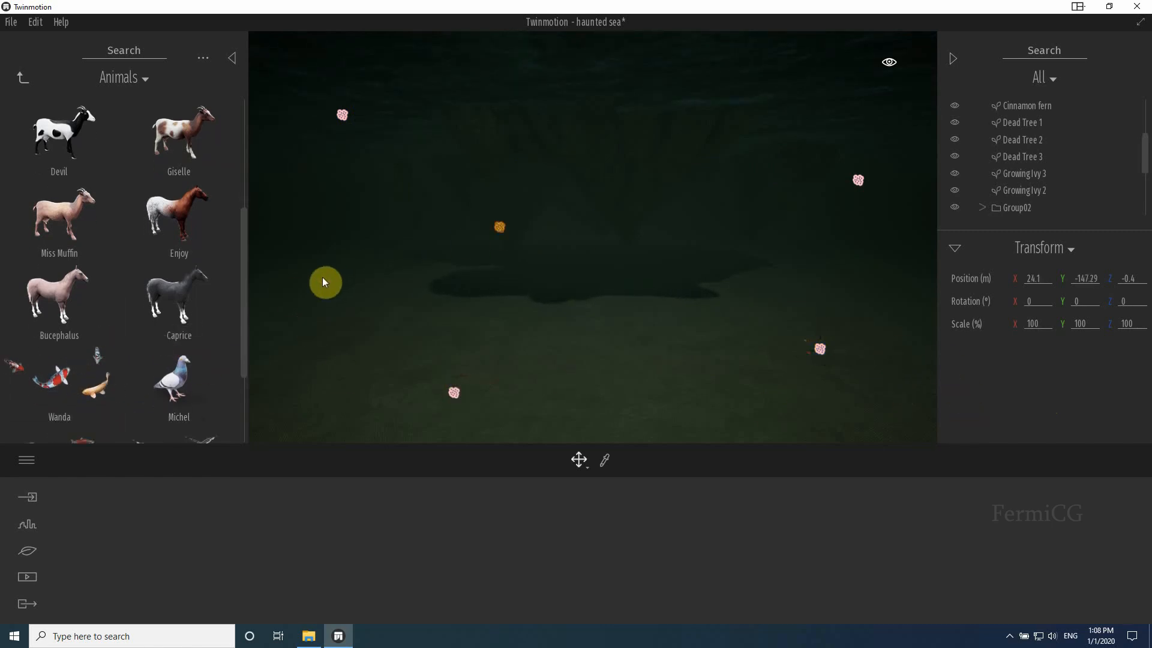
scroll(133, 324, "down", 2)
left_click_drag(95, 393, 422, 311)
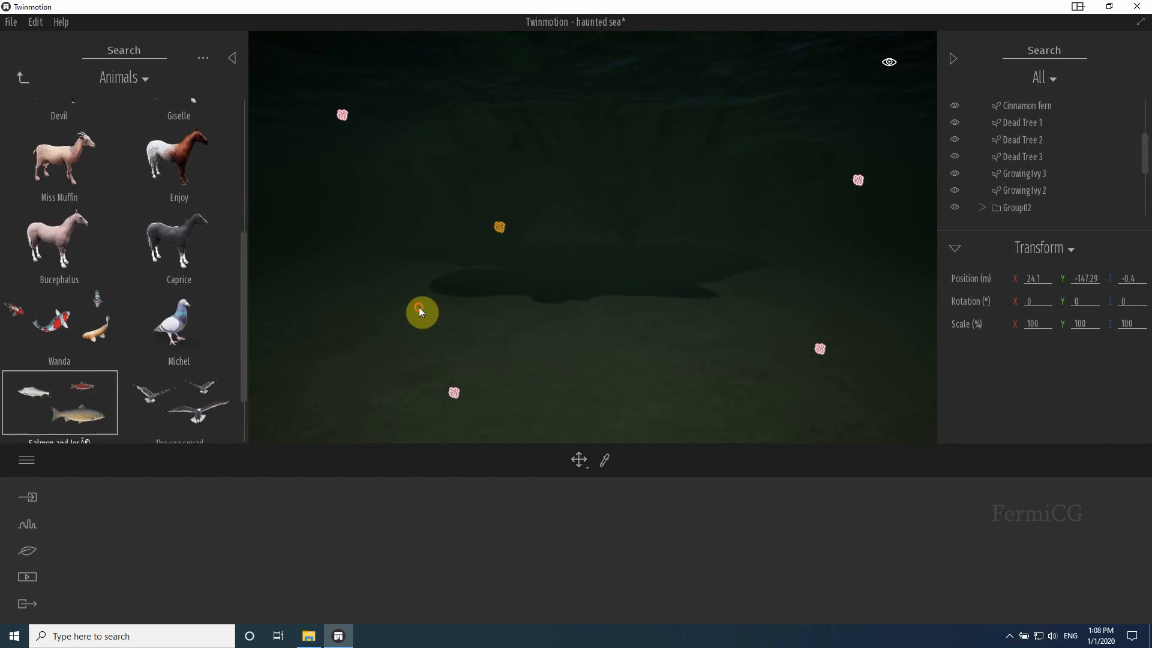
left_click_drag(619, 306, 614, 288)
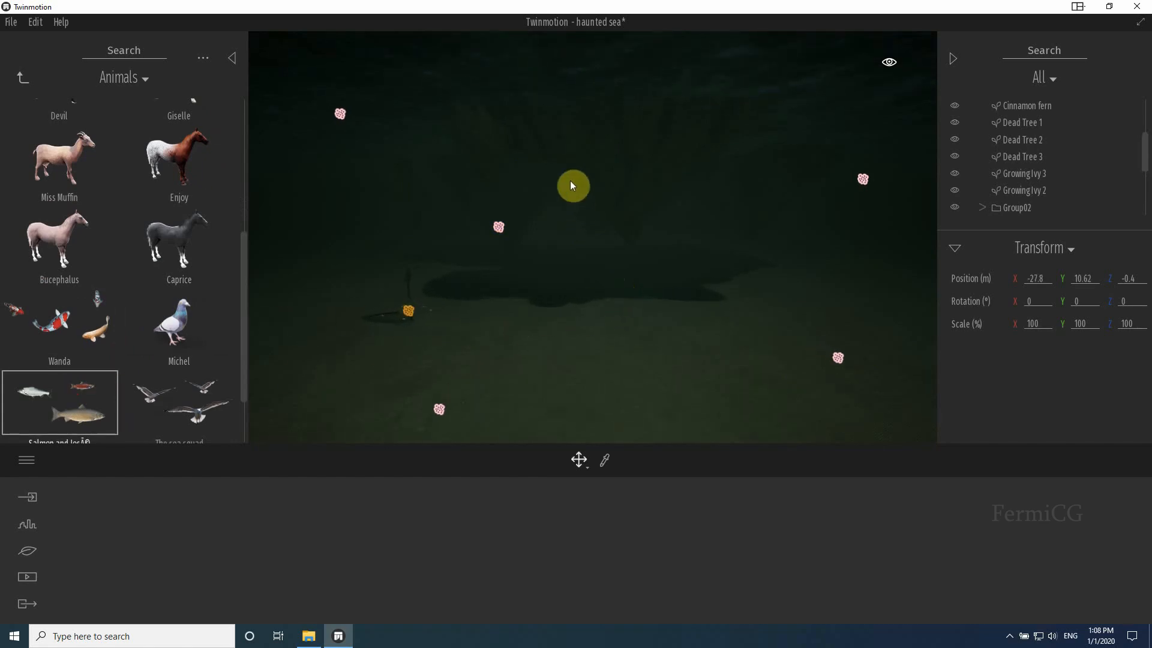
Step: Place InflatableBoat 2 from the Boats library on the water beside the island's near shore
middle_click_drag(570, 205, 581, 229, "shift")
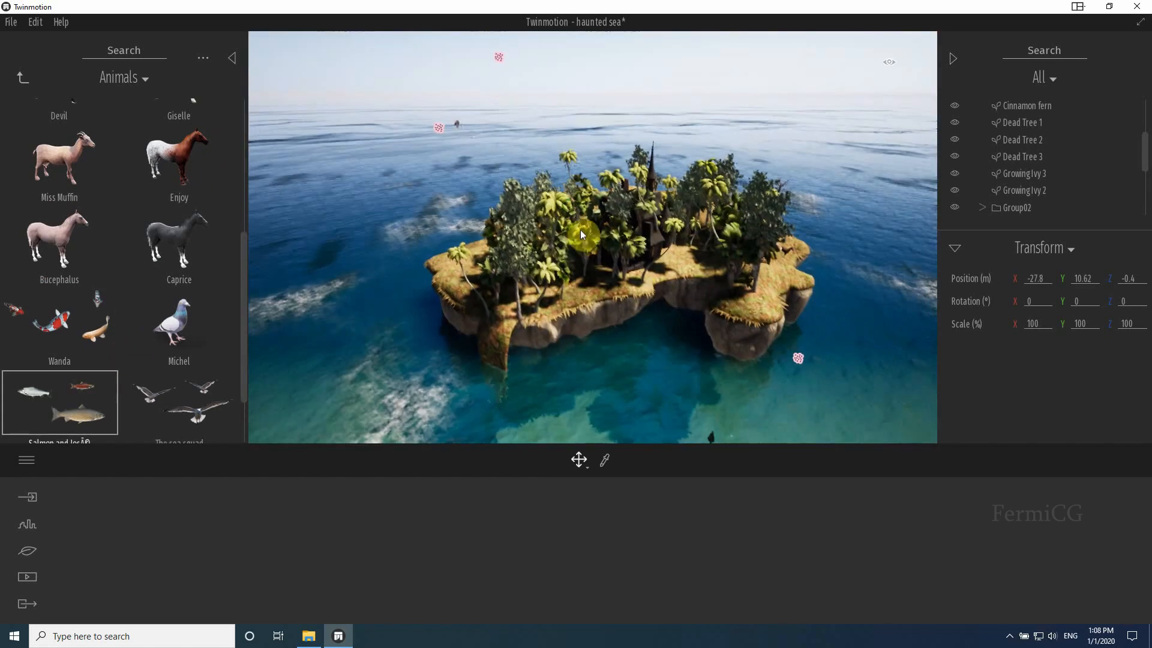
scroll(721, 277, "up", 3)
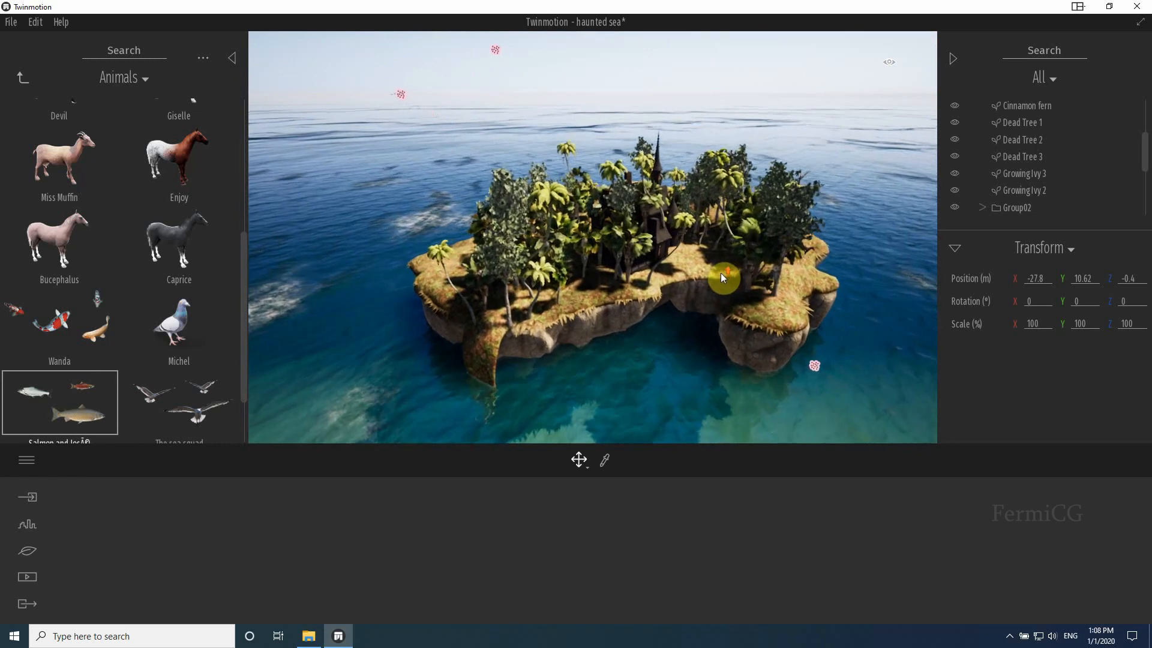
left_click(24, 83)
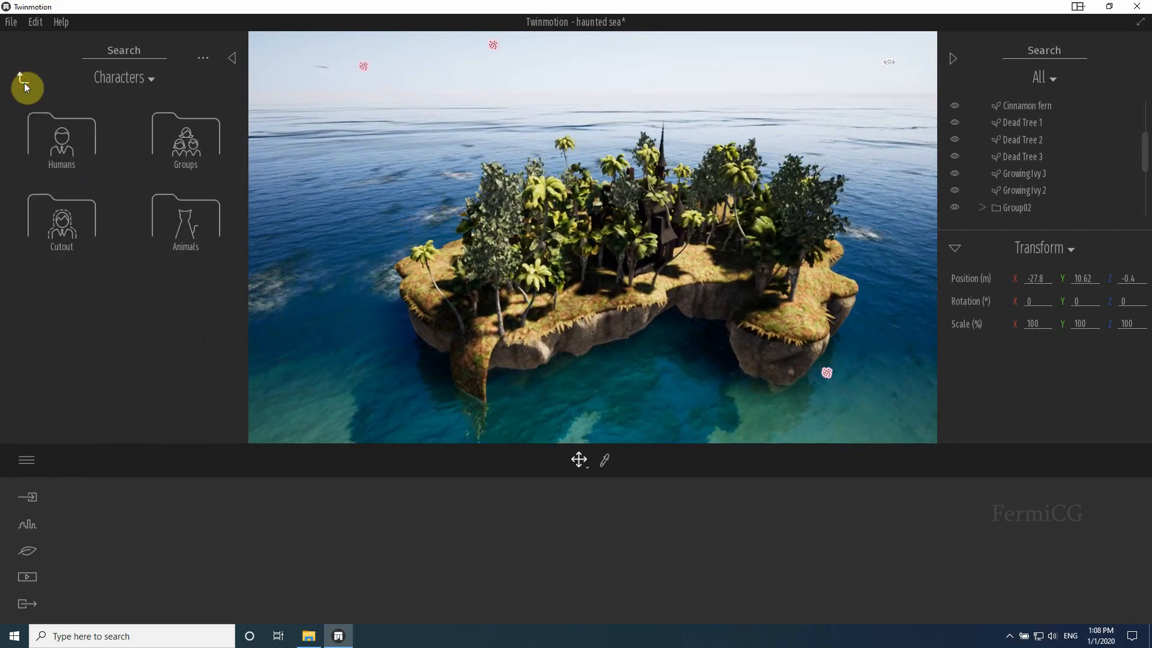
left_click(24, 83)
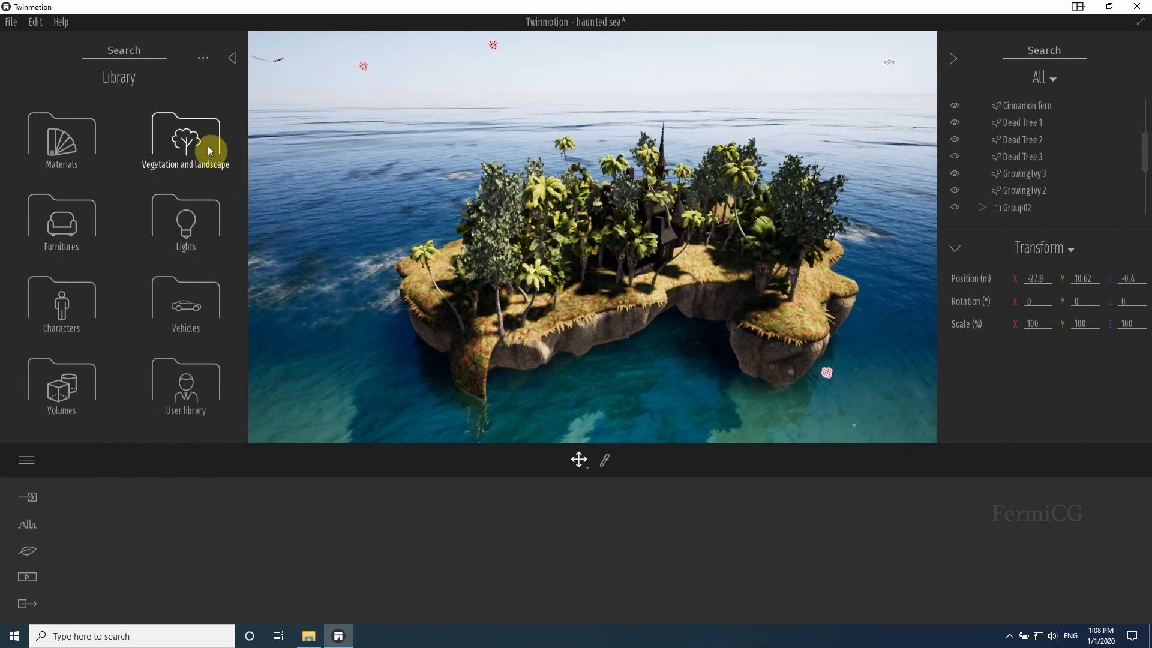
left_click(179, 301)
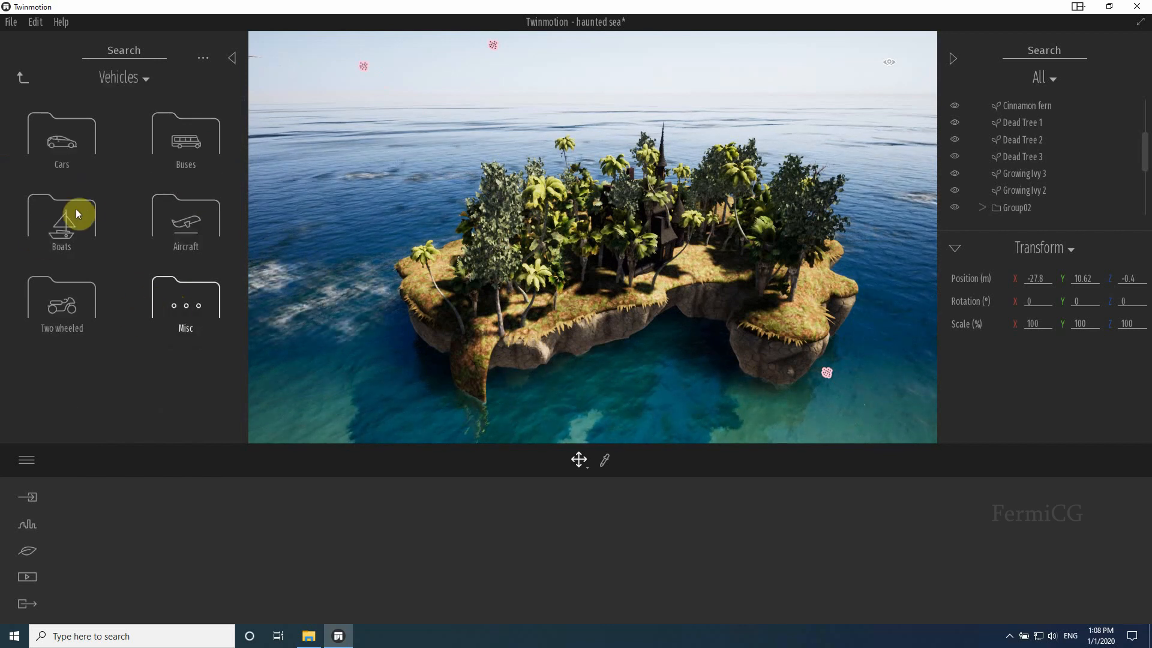
left_click(67, 231)
left_click_drag(180, 132, 385, 362)
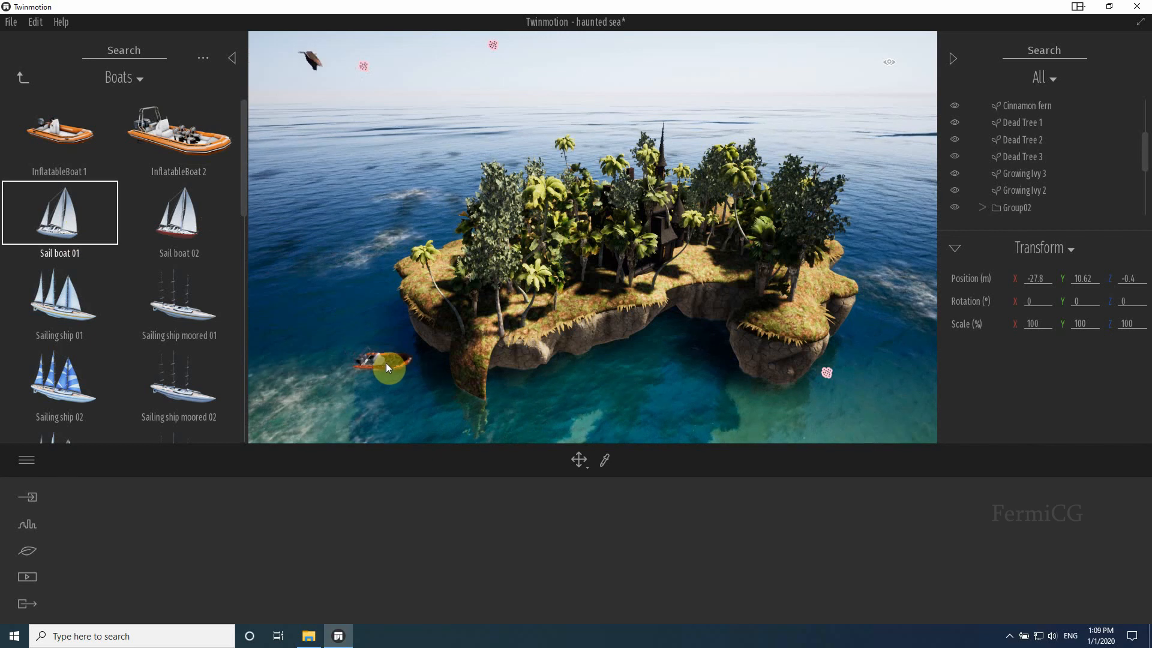
Step: Place Sailing ship 01, Sailing ship moored 01 and Sailing ship moored 04 on the sea around the island
left_click_drag(70, 326, 322, 183)
left_click_drag(150, 319, 509, 135)
scroll(159, 276, "down", 3)
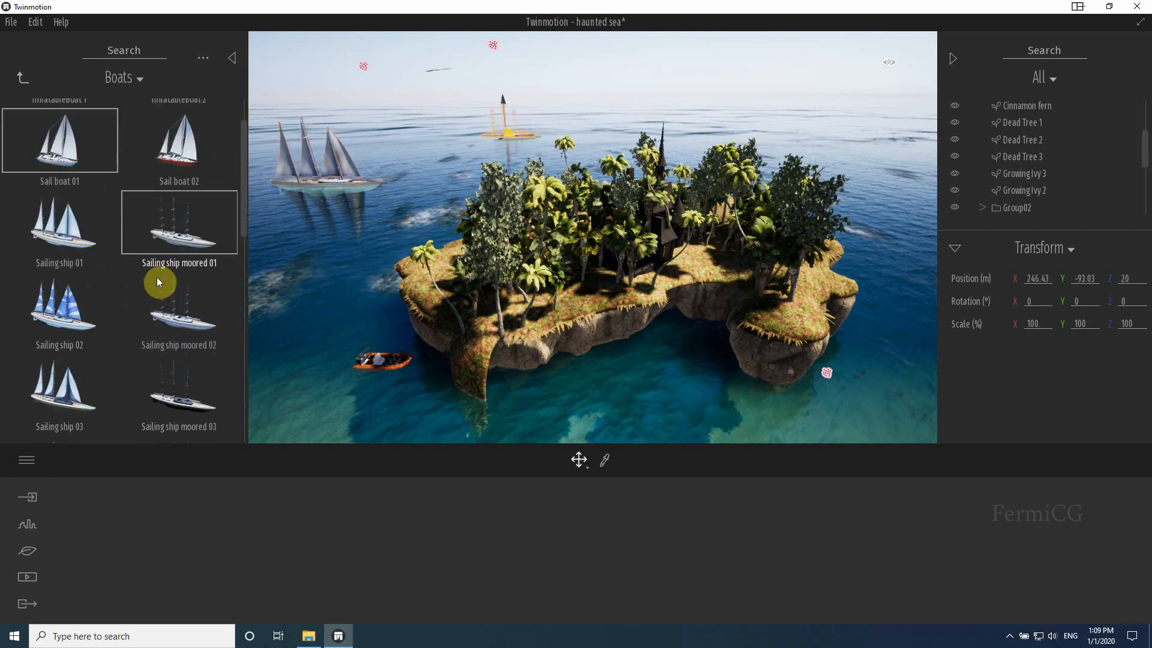
scroll(158, 279, "down", 1)
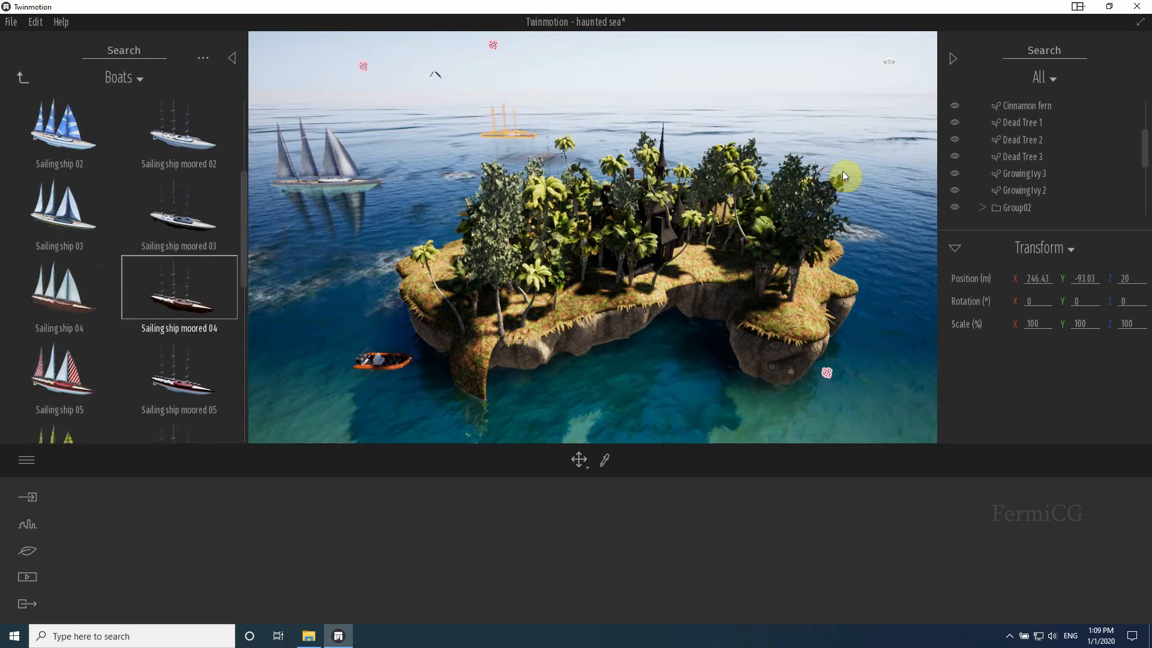
left_click_drag(877, 181, 879, 181)
scroll(161, 342, "down", 3)
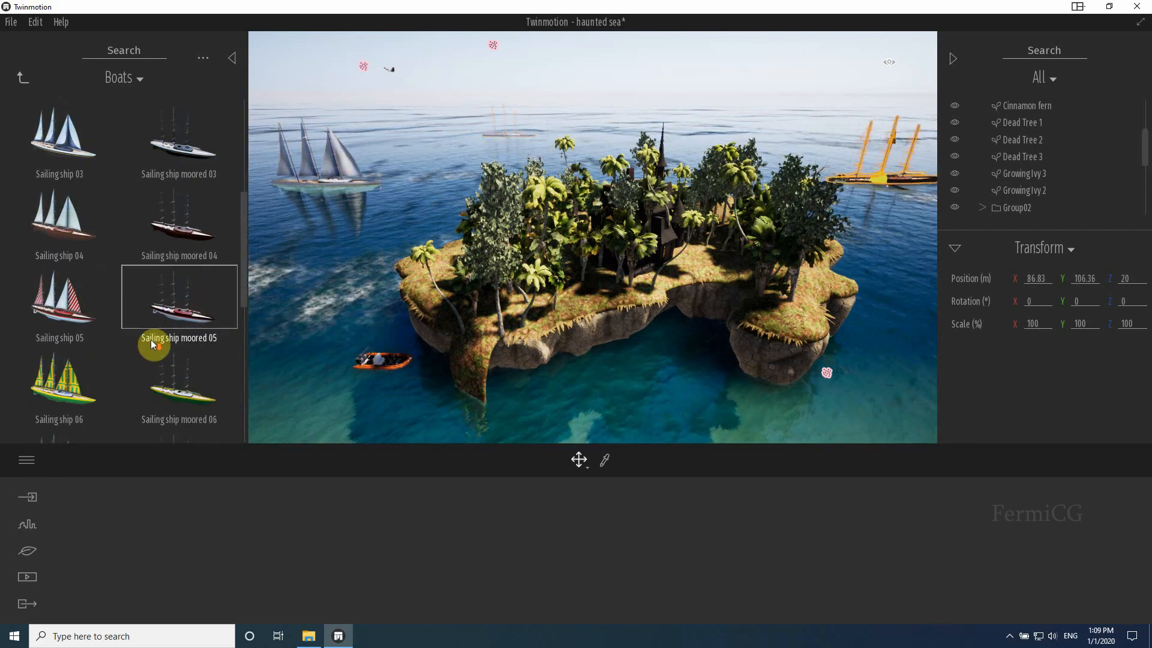
scroll(150, 340, "down", 7)
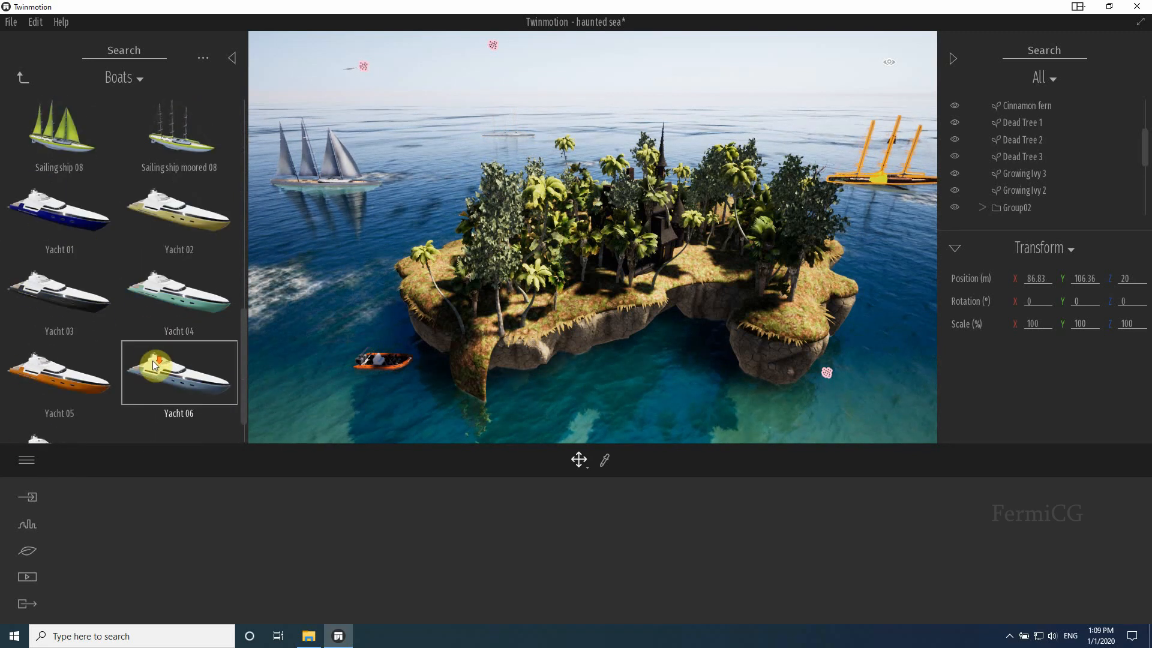
left_click_drag(245, 358, 54, 78)
Step: Place Hot Air Balloon 01 from the Aircraft library in the air above the island's trees
left_click(22, 76)
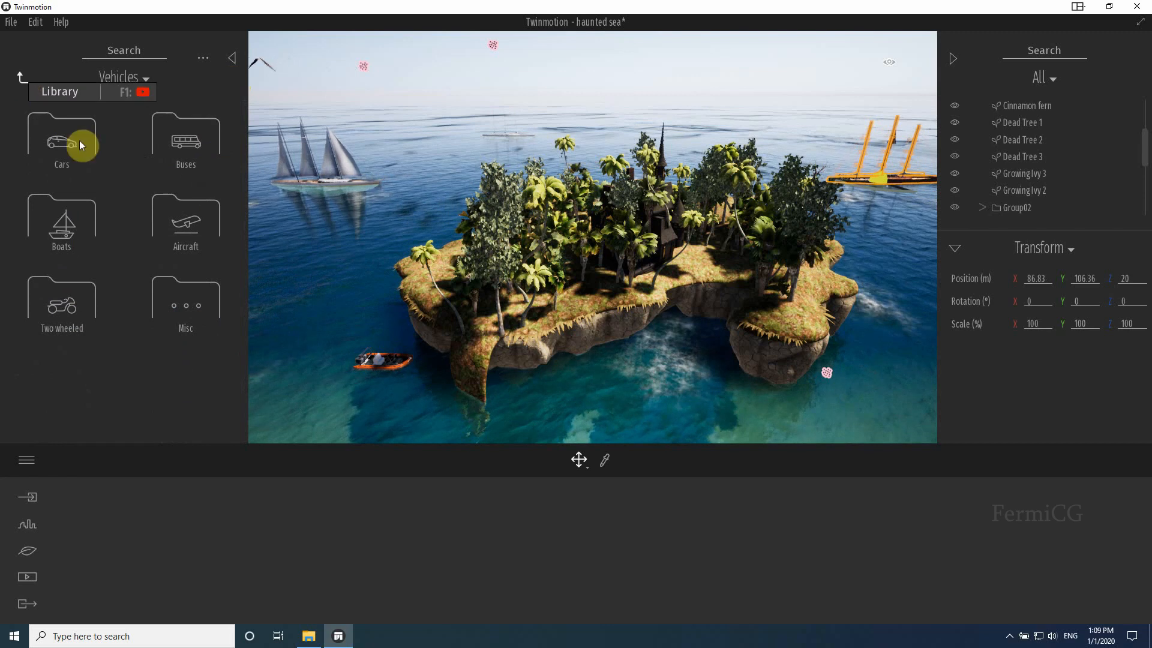
left_click(191, 210)
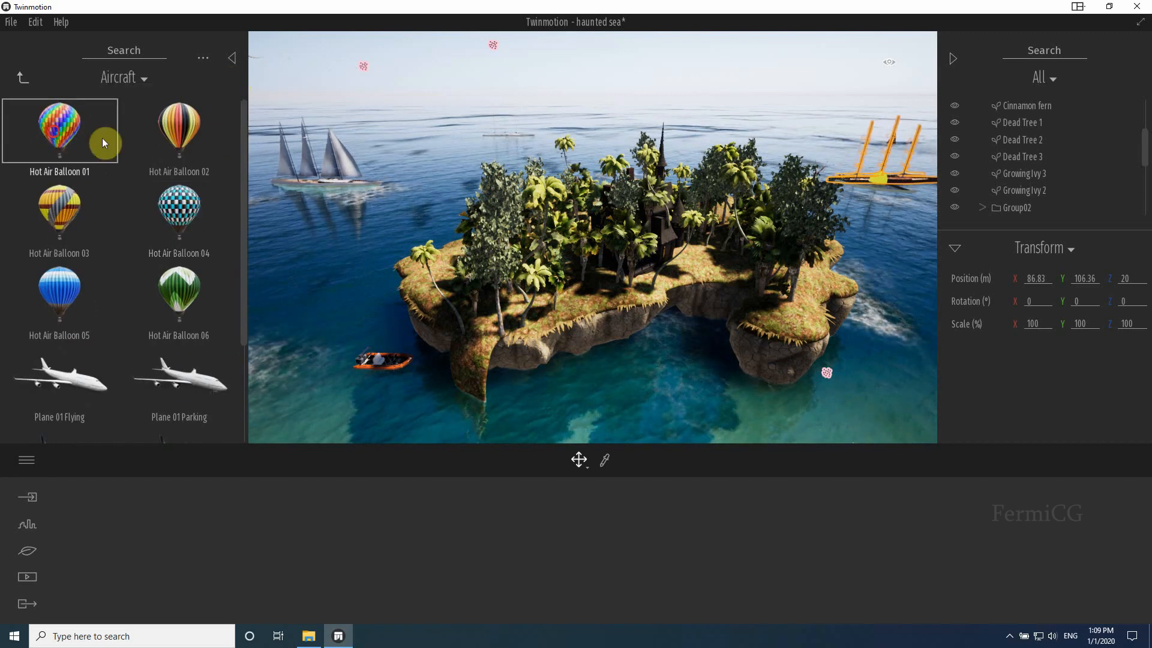
left_click_drag(468, 95, 690, 153)
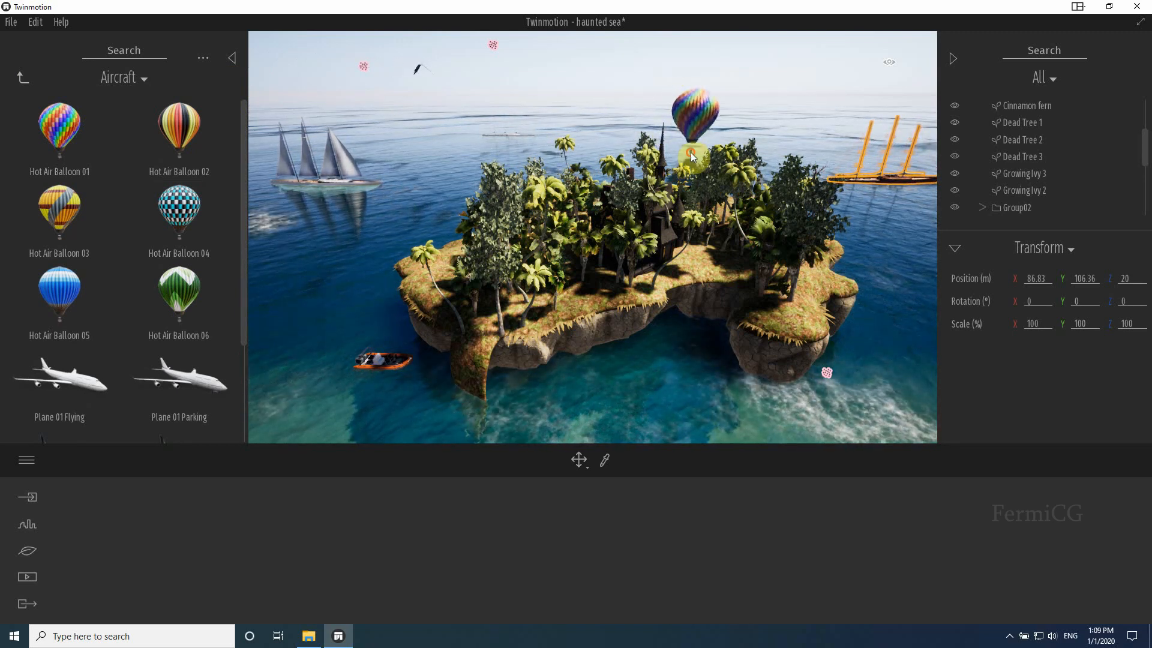
Step: Place Plane 01 Flying in the sky behind the island and shift it to about Y -117.88 m
left_click_drag(45, 300, 46, 333)
left_click_drag(93, 366, 438, 78)
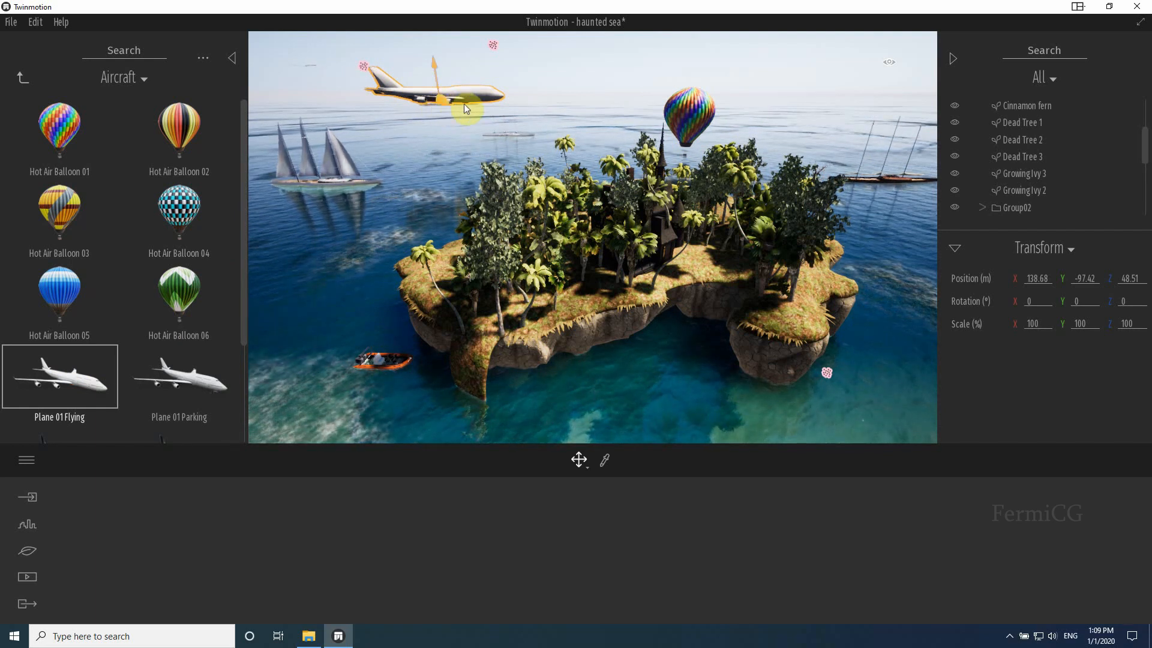
left_click_drag(465, 109, 403, 102)
scroll(138, 295, "down", 1)
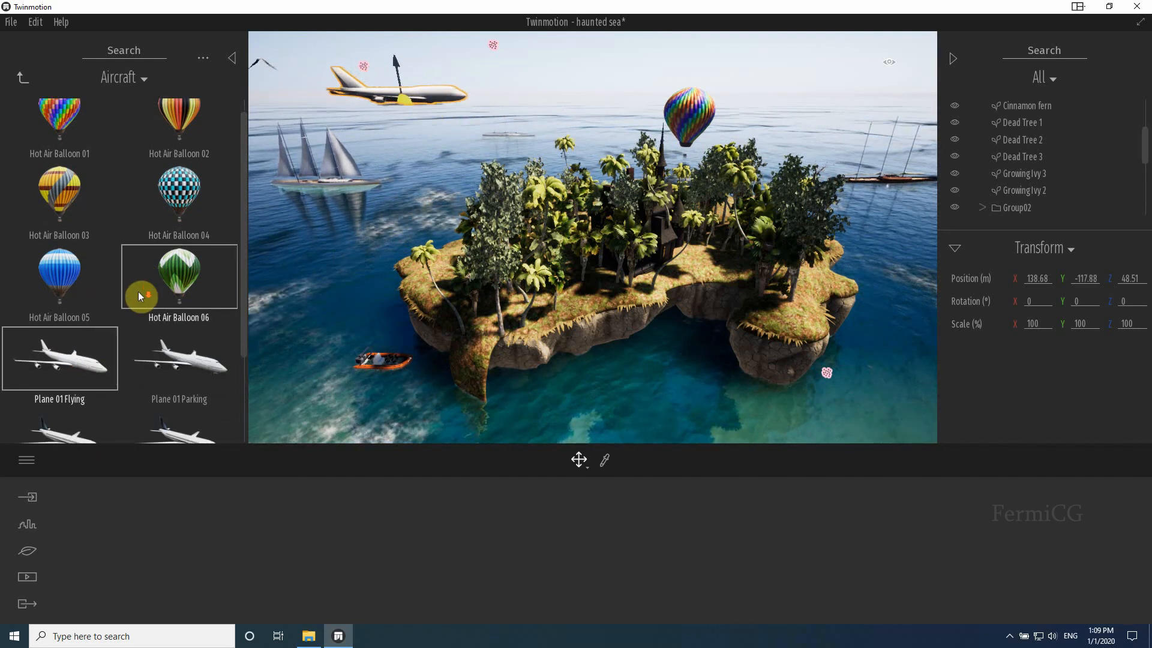
scroll(141, 298, "down", 2)
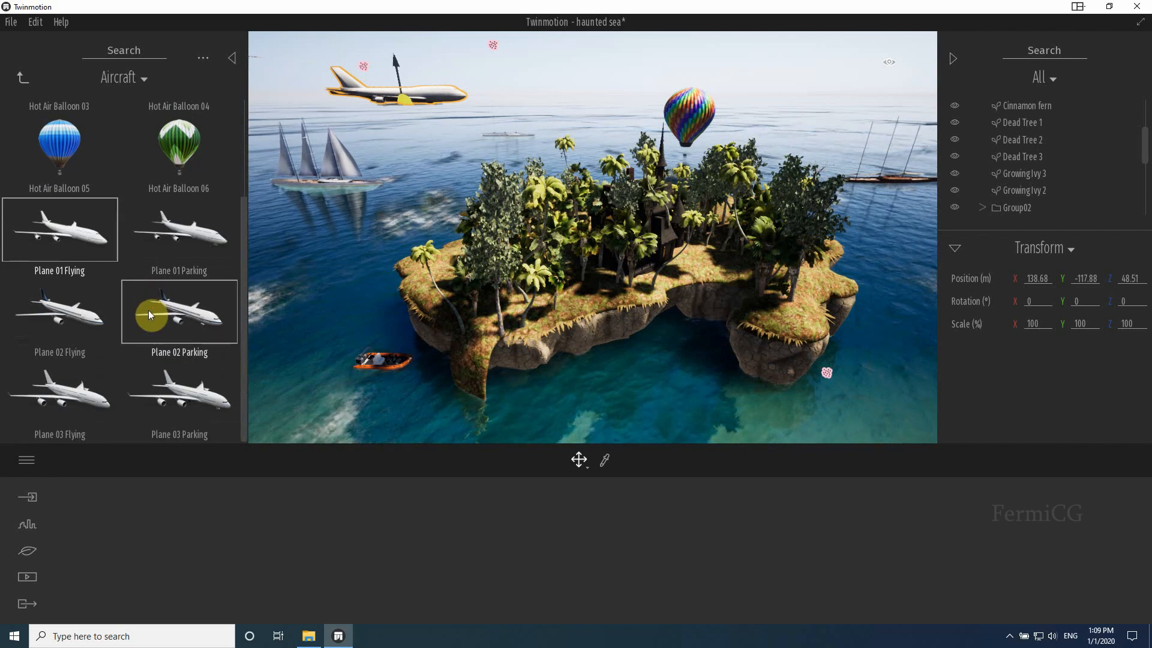
scroll(152, 281, "up", 2)
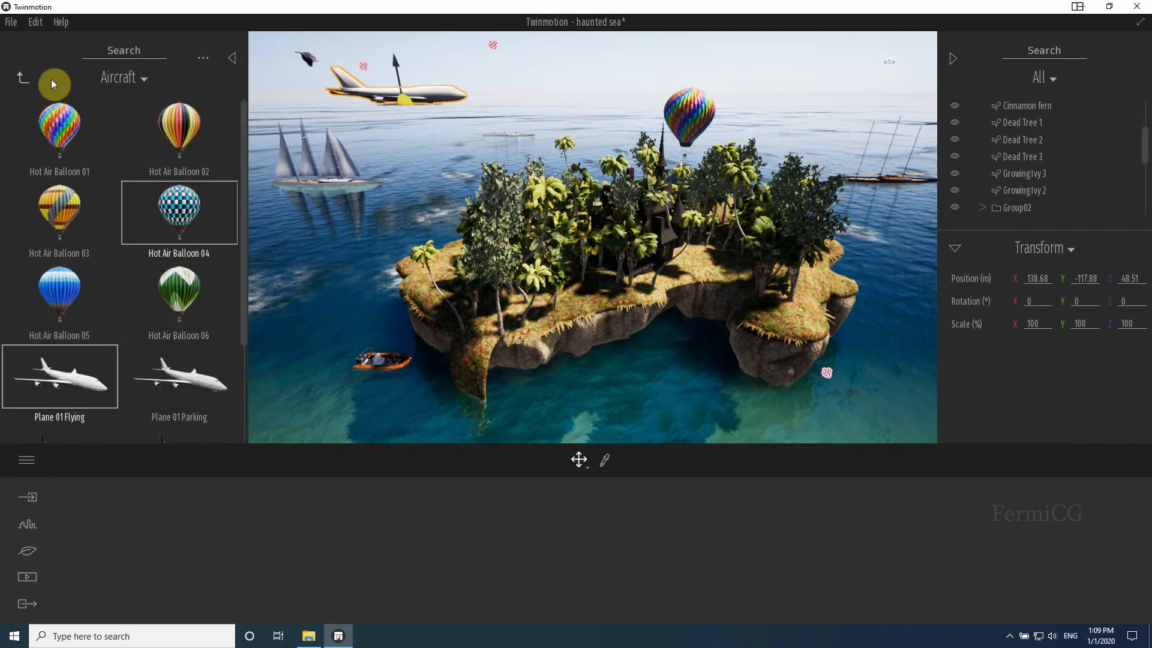
left_click(22, 76)
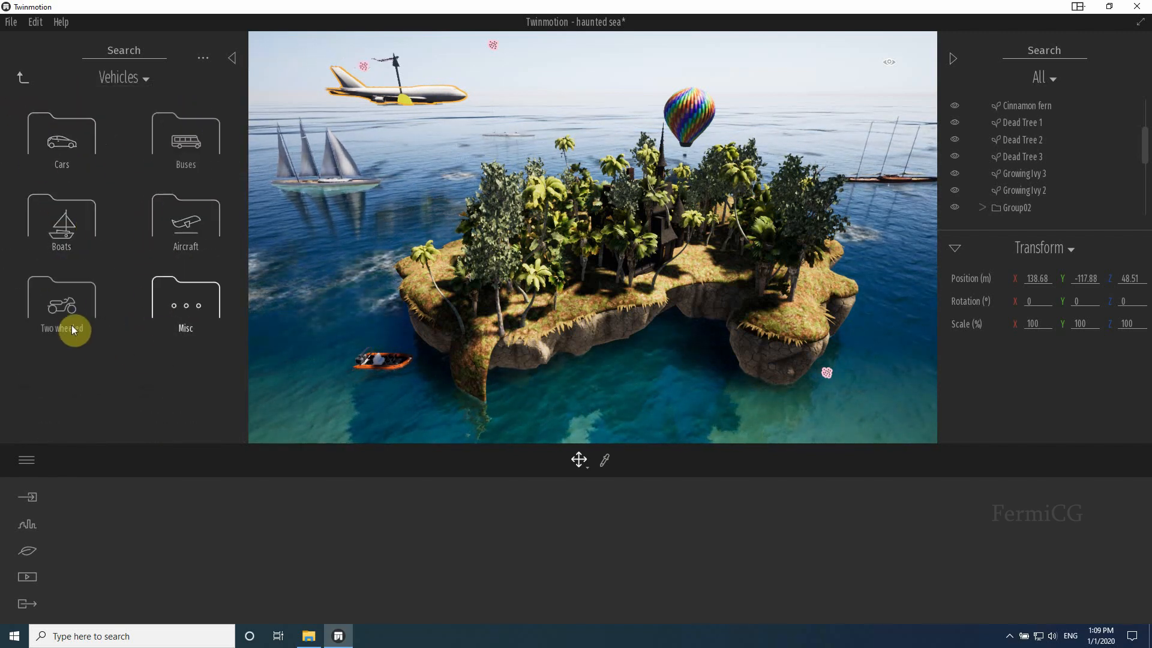
left_click(167, 310)
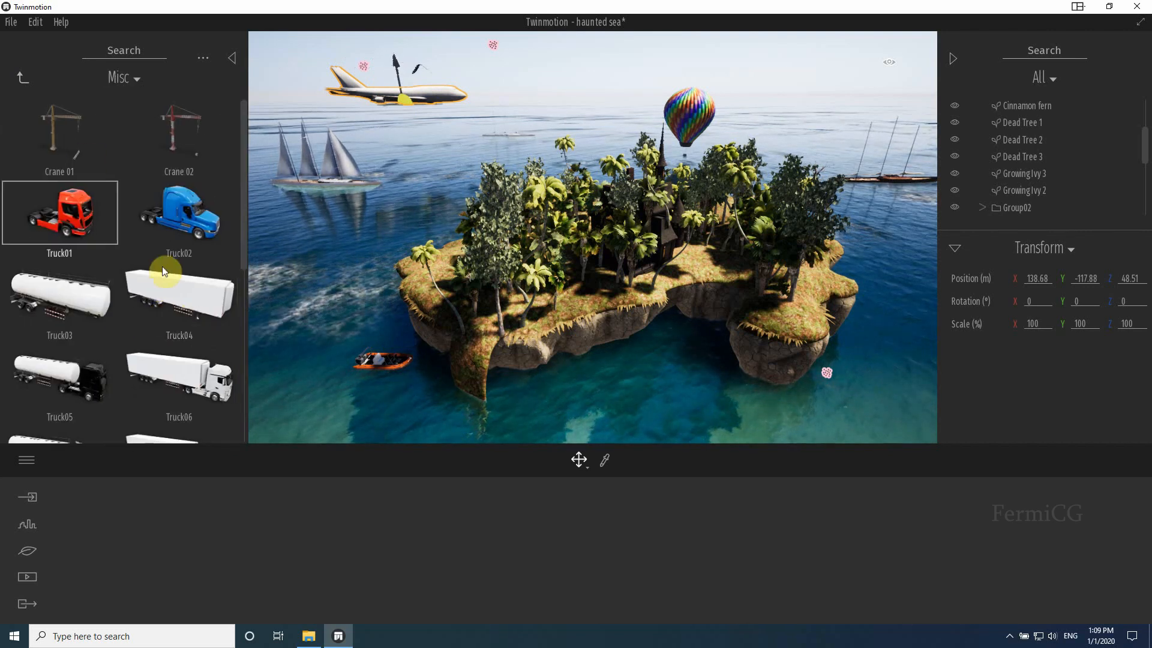
scroll(134, 274, "down", 3)
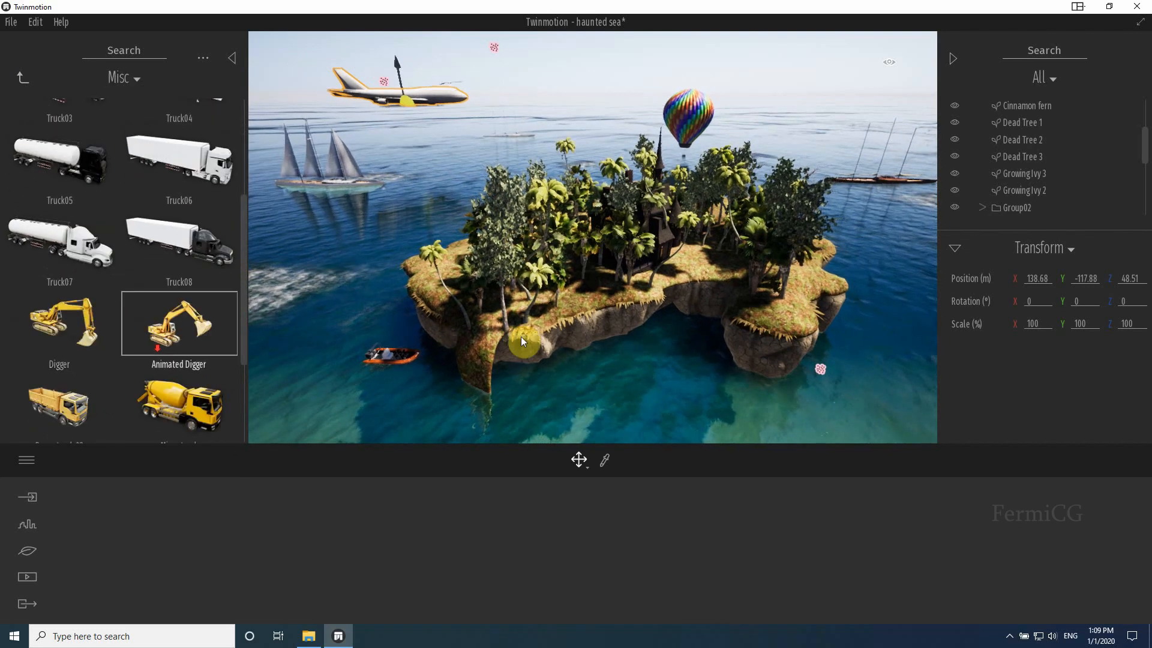
left_click(21, 76)
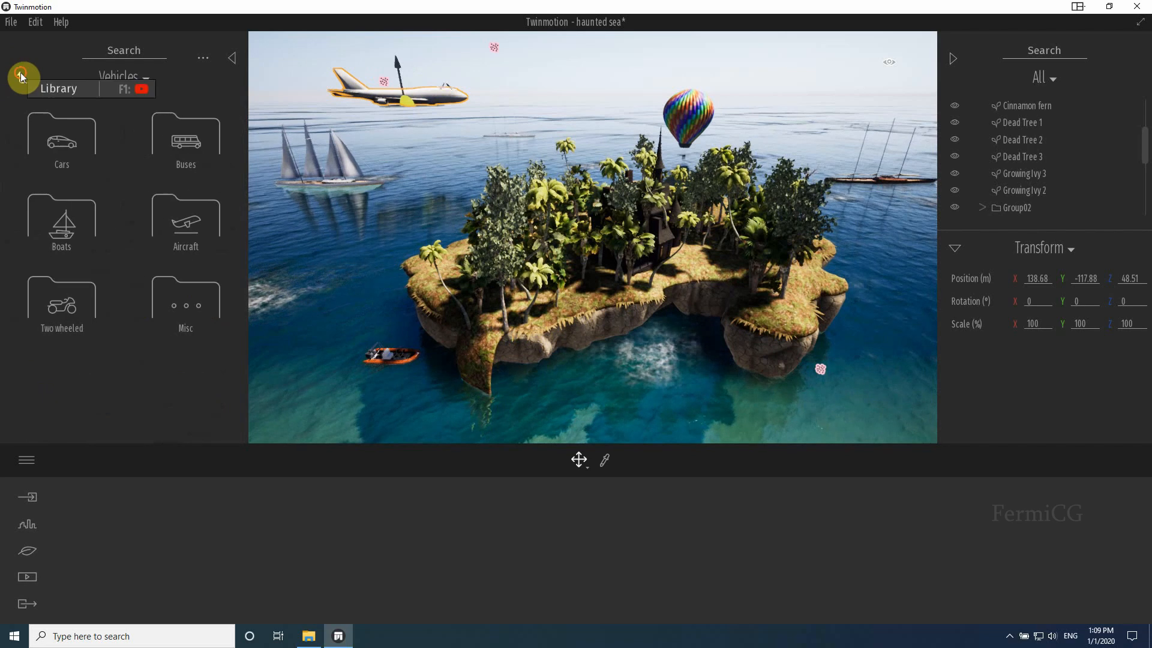
Step: Search the library for smoke and place Green smoke on top of the haunted house's chimney
left_click(21, 77)
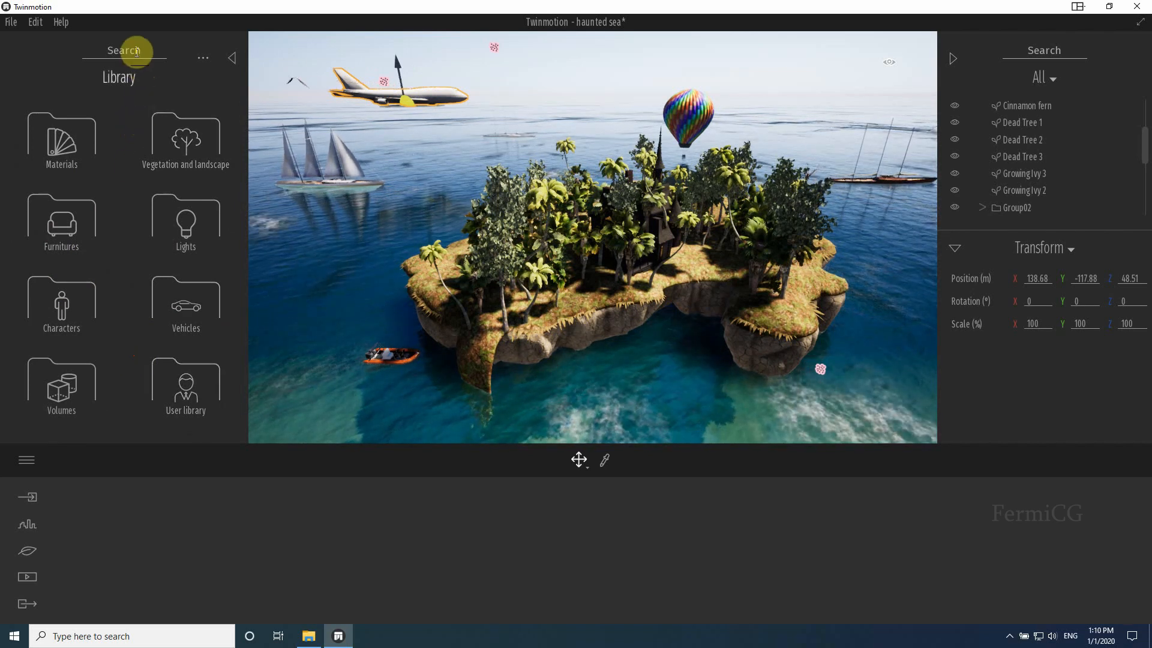
type("smoke")
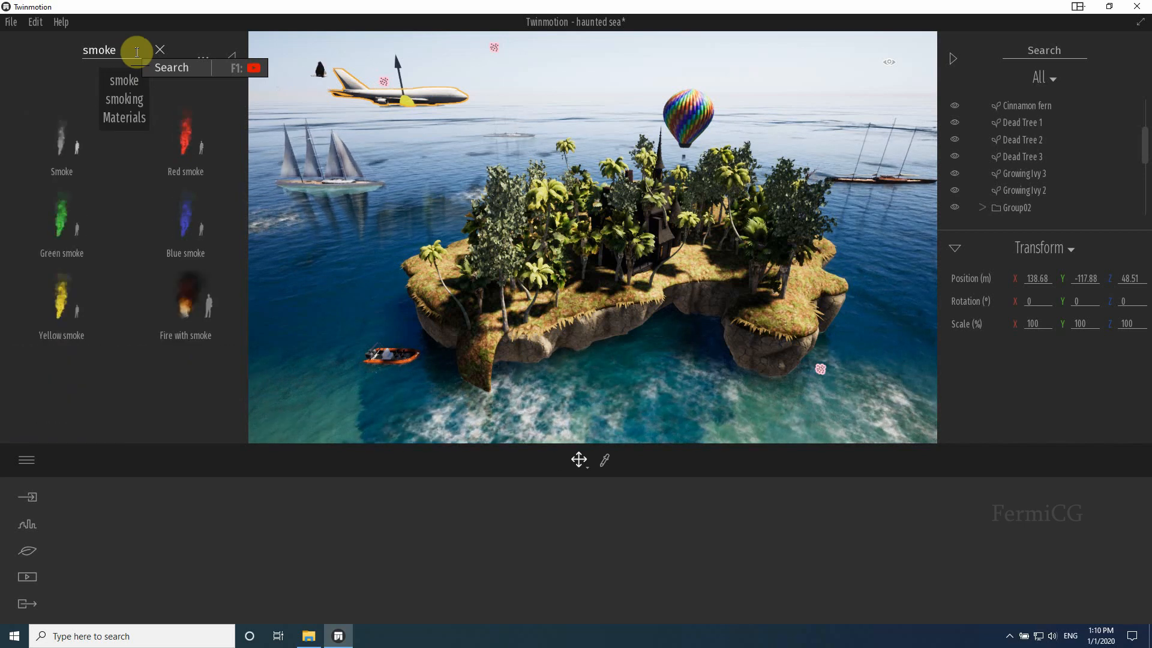
left_click(123, 80)
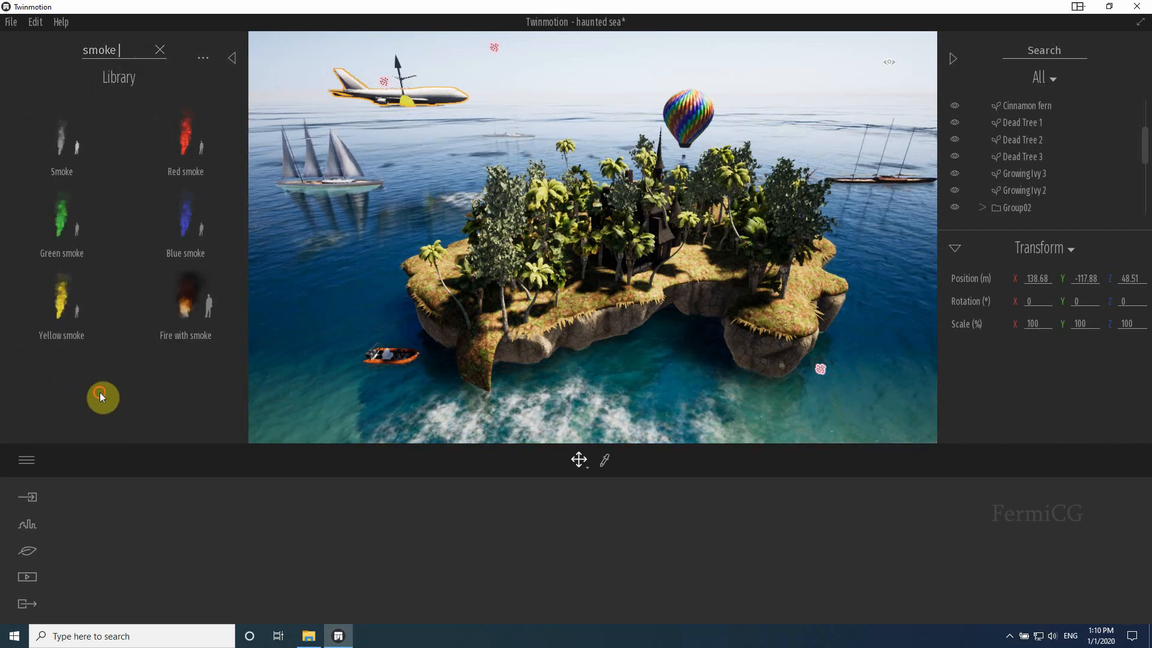
left_click_drag(667, 221, 311, 322)
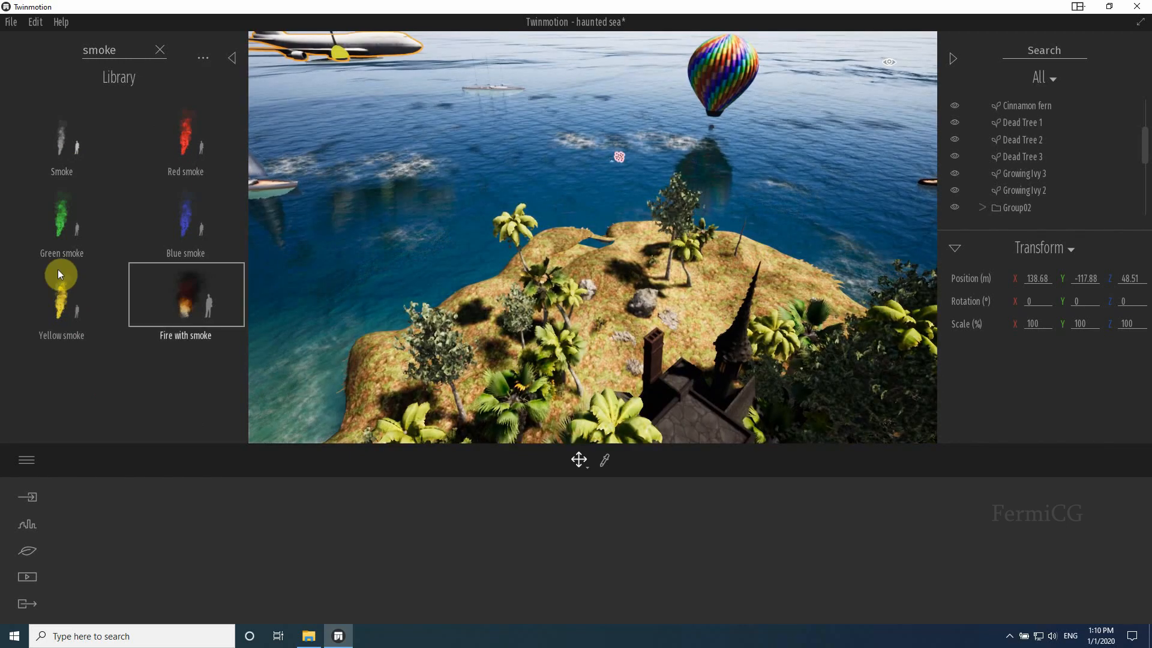
left_click_drag(63, 219, 619, 321)
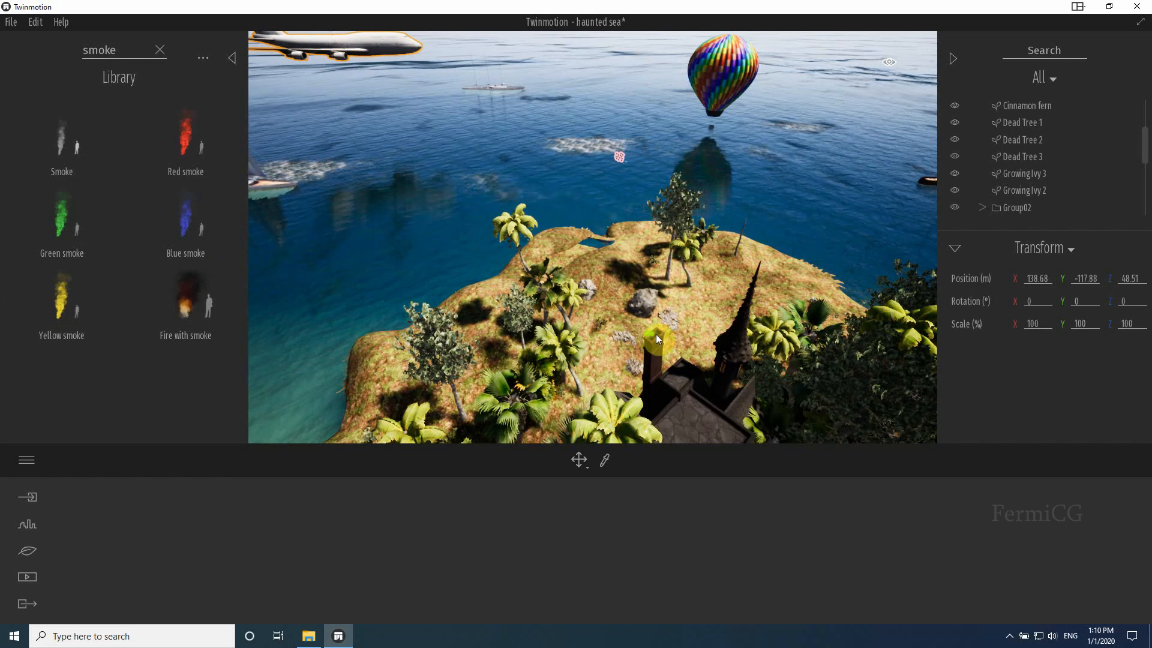
left_click_drag(656, 336, 656, 335)
Step: Place Red smoke beside the green smoke on the haunted house's chimney
left_click(187, 294)
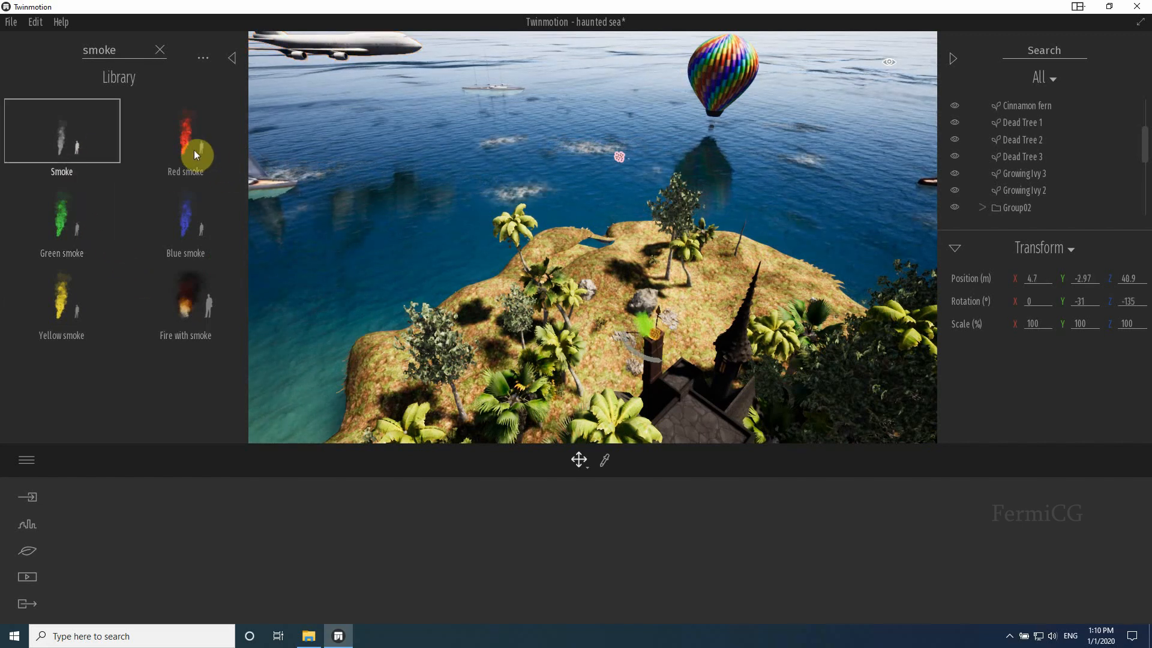
left_click_drag(646, 331, 653, 335)
left_click(655, 335)
middle_click_drag(619, 307, 736, 383, "shift")
scroll(736, 383, "down", 2)
scroll(735, 383, "down", 3)
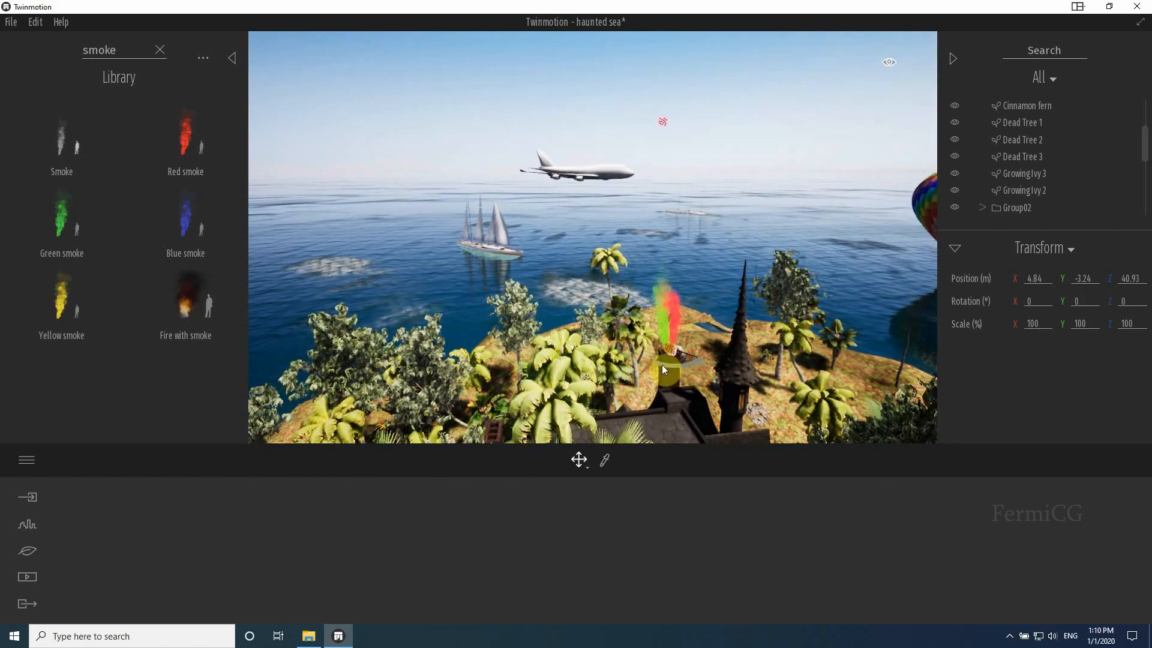
Step: Place three Fire with smoke effects close together on the grass near the rocks beside the house
middle_click_drag(562, 323, 496, 345, "shift")
scroll(541, 362, "up", 4)
scroll(635, 449, "down", 5)
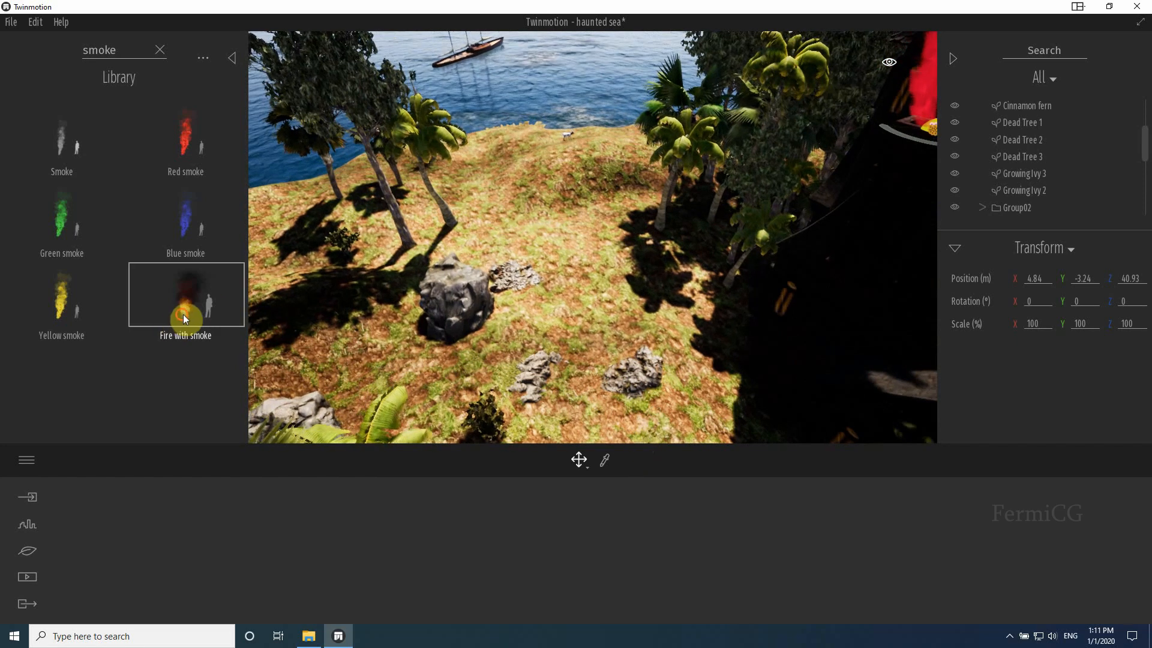
left_click_drag(182, 314, 709, 320)
left_click_drag(621, 315, 611, 315)
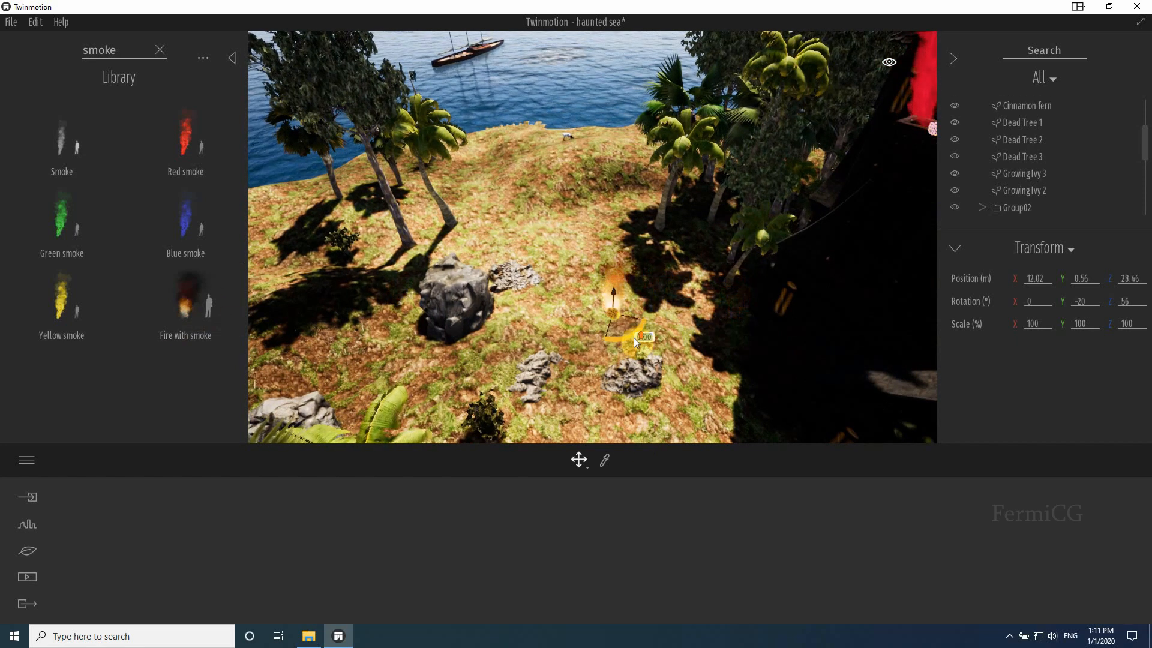
scroll(633, 337, "up", 3)
left_click_drag(193, 308, 370, 326)
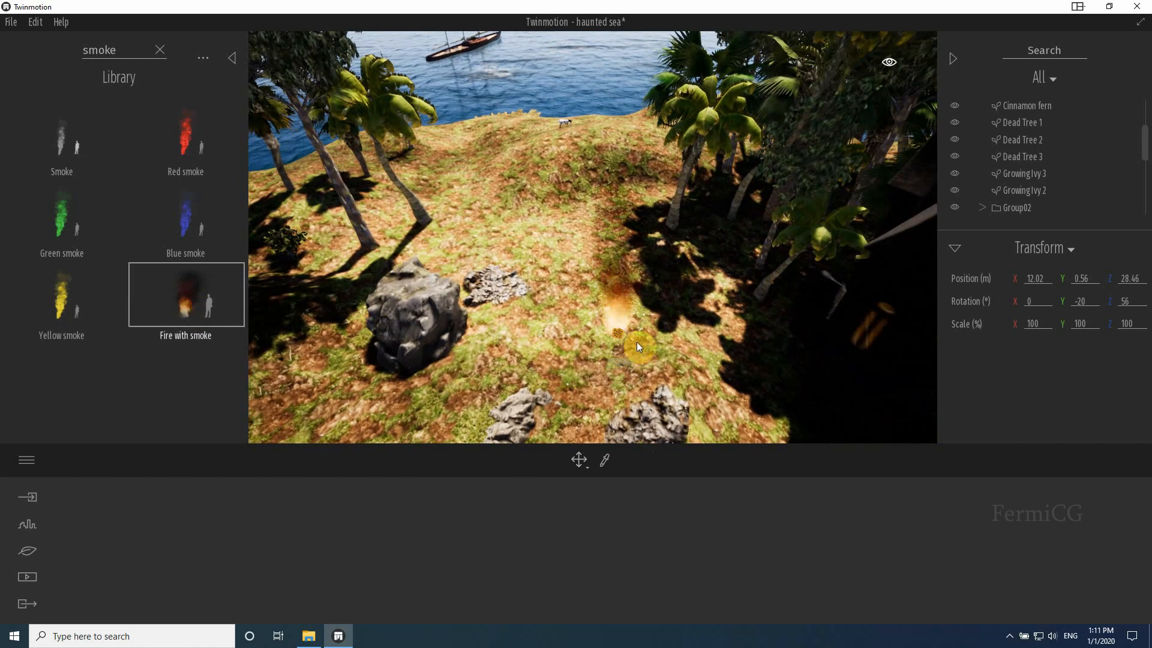
left_click_drag(637, 346, 604, 346)
Step: Search the library for fire, then place a Small fire near the large rock and the Fire sound beside the three burning fires
left_click(157, 47)
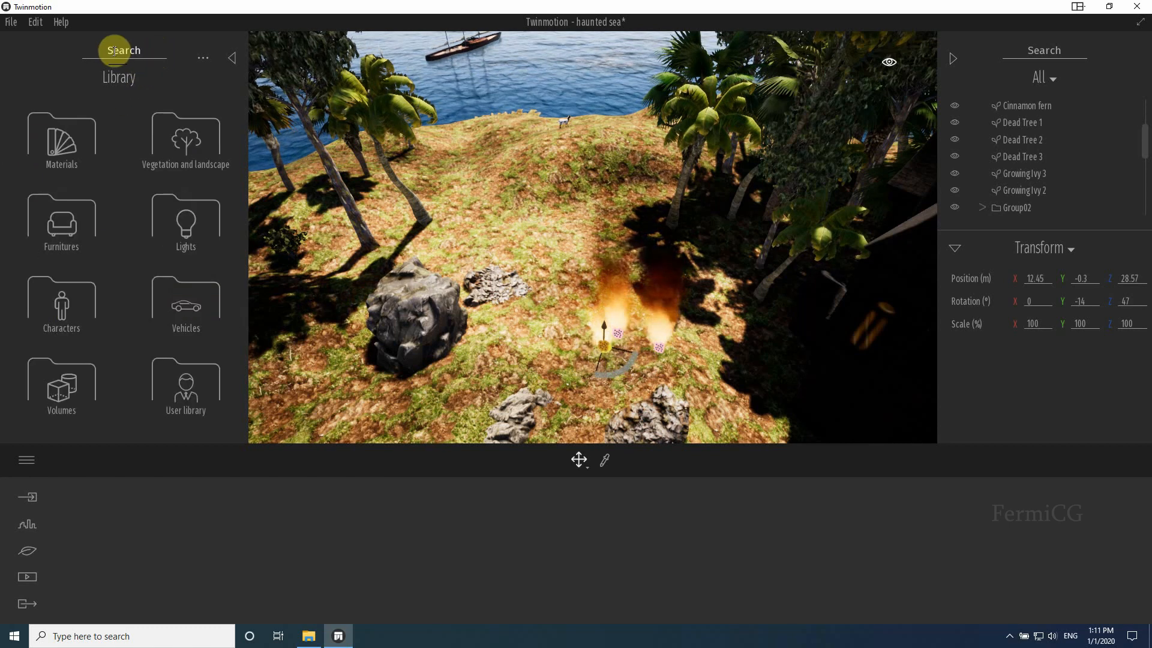
type("fire")
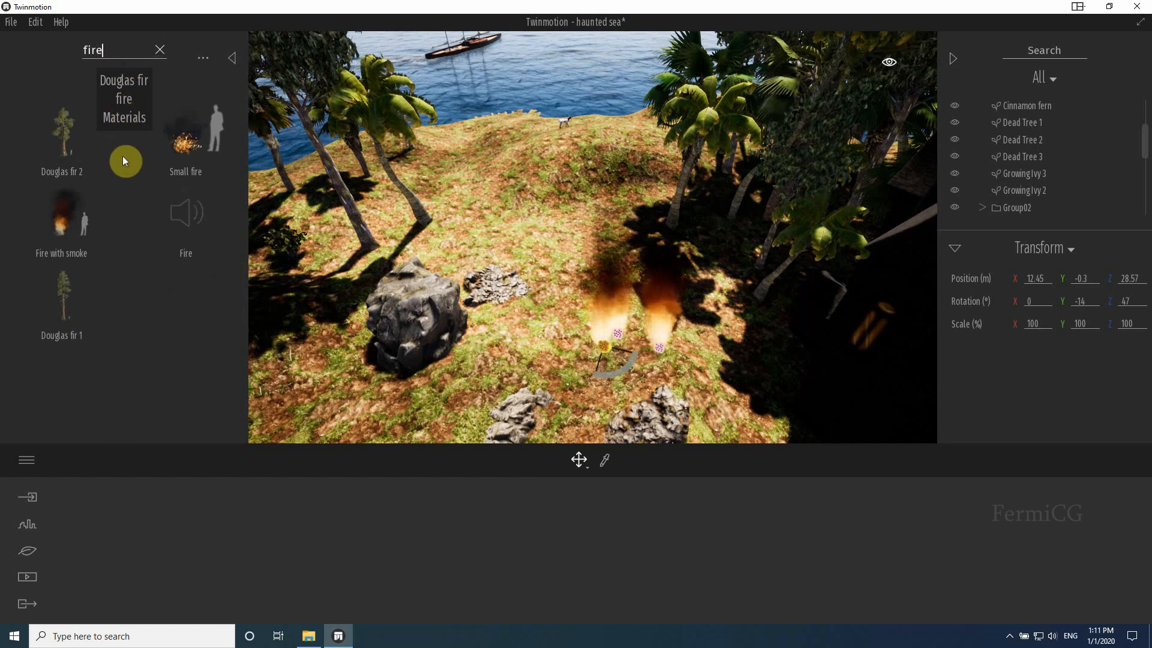
left_click(124, 160)
left_click(187, 149)
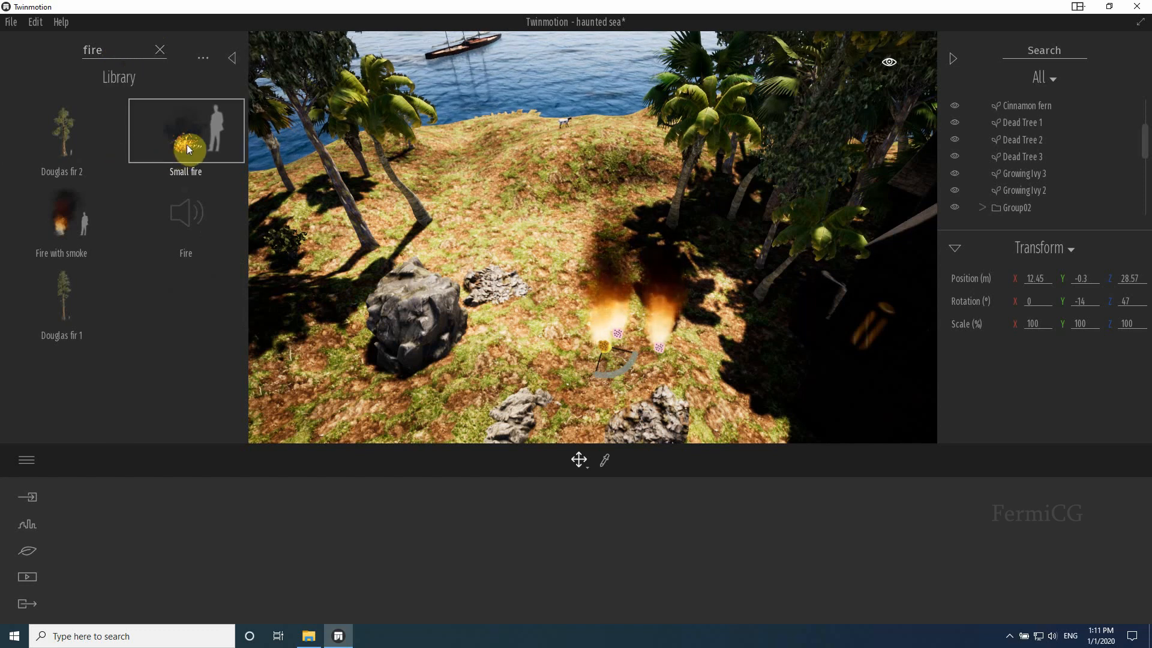
left_click_drag(232, 194, 498, 296)
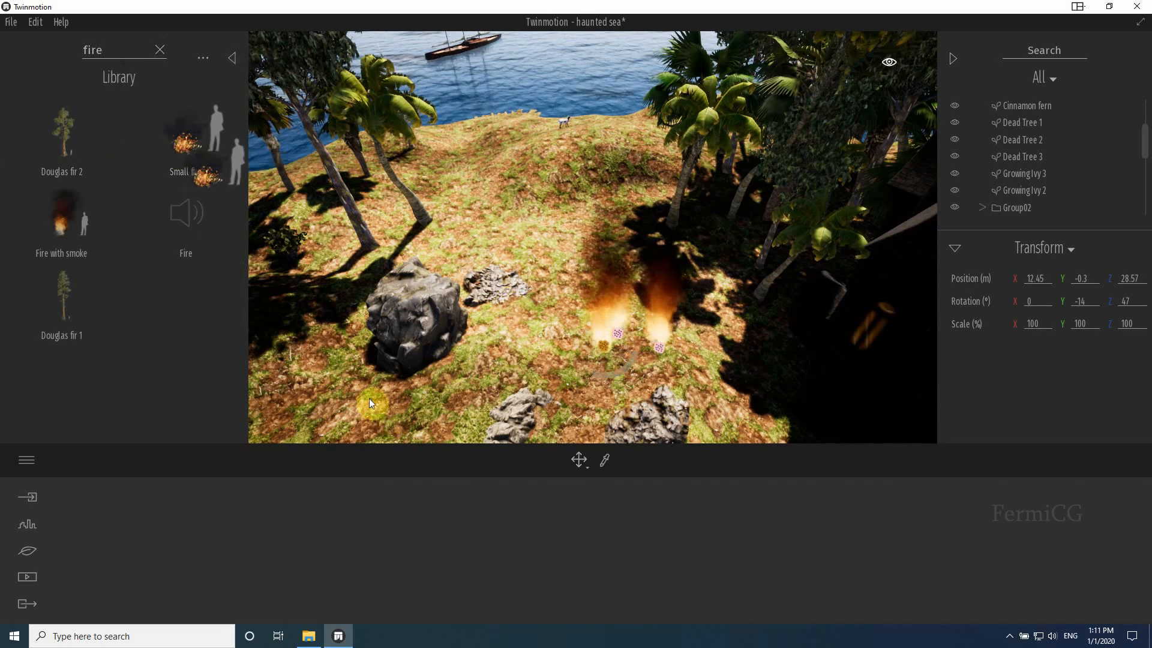
left_click_drag(368, 394, 372, 394)
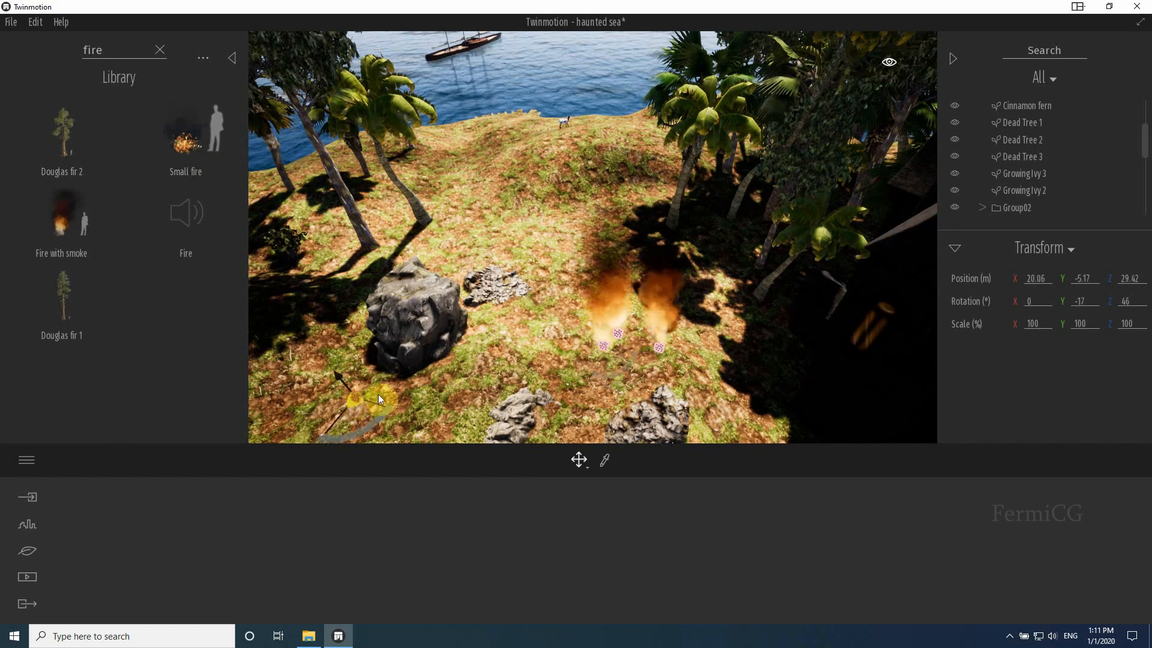
left_click(363, 405)
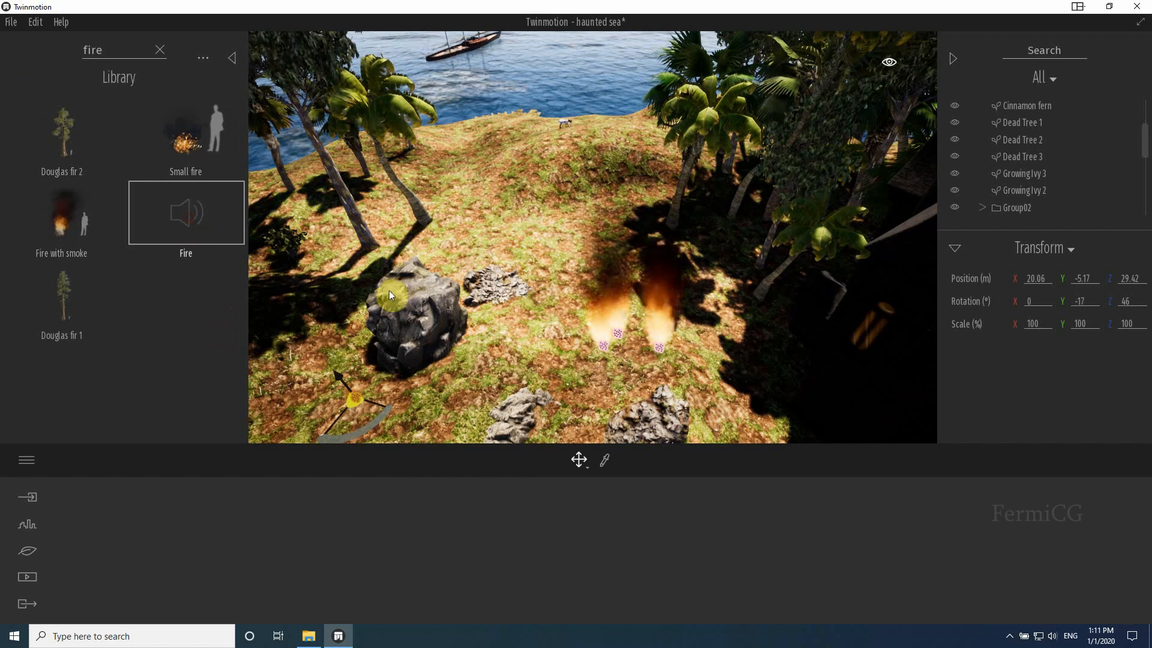
left_click(624, 354)
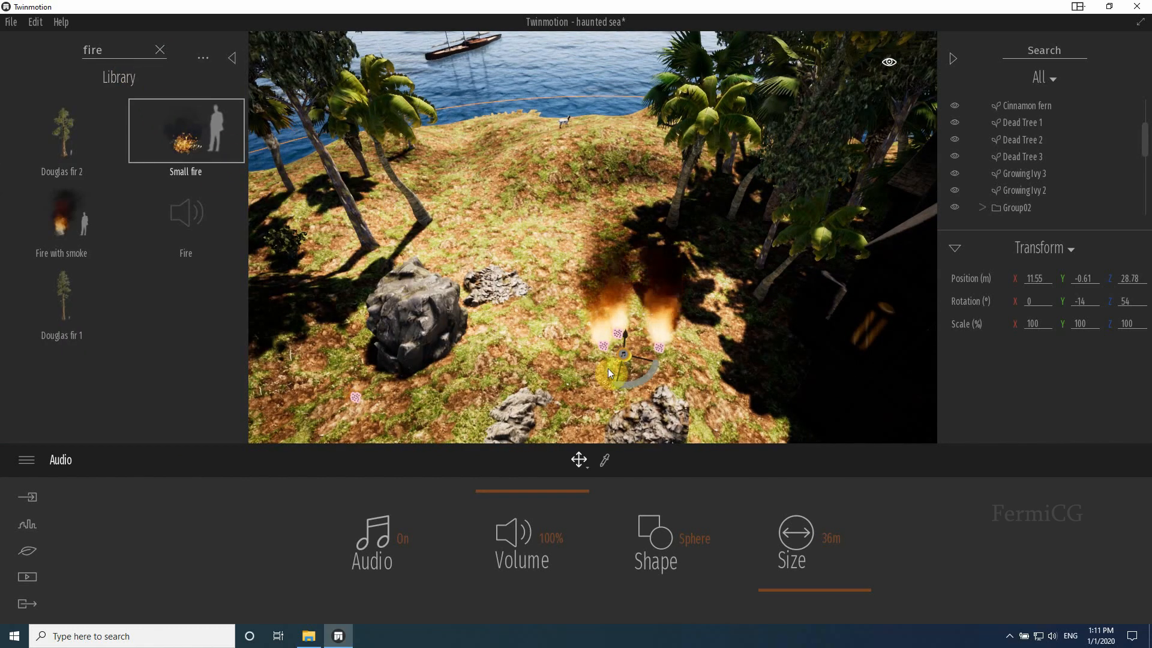
left_click(159, 49)
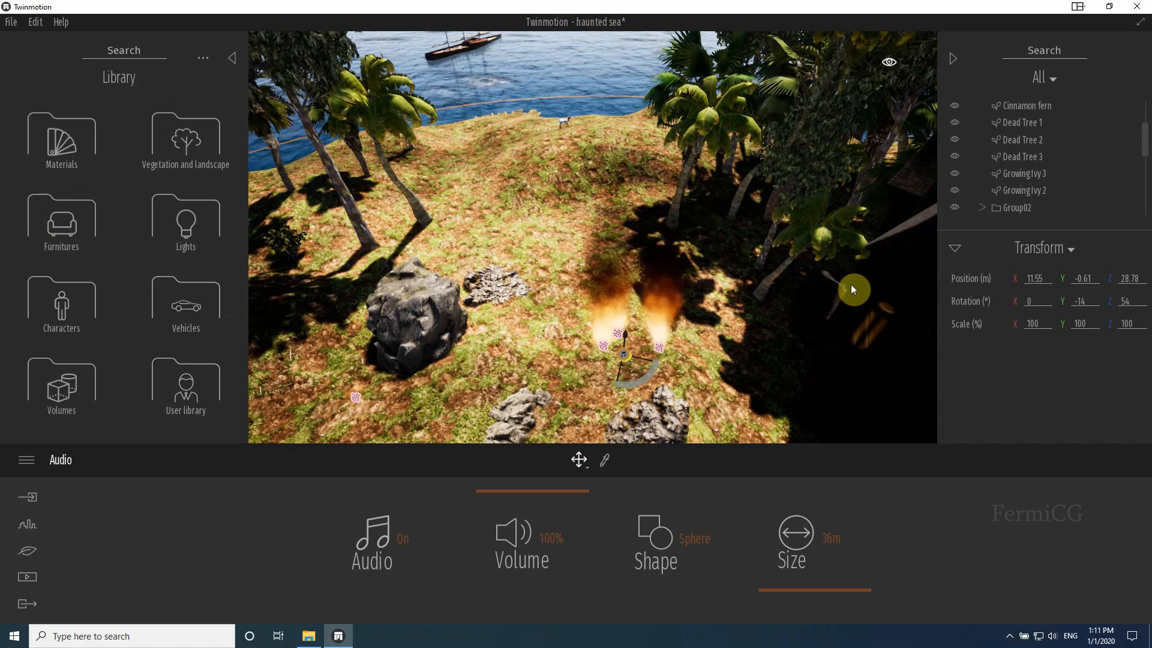
Step: Change the scene's day time from afternoon to dusk, with the fires in view
middle_click_drag(624, 354, 493, 301)
middle_click_drag(602, 294, 602, 297)
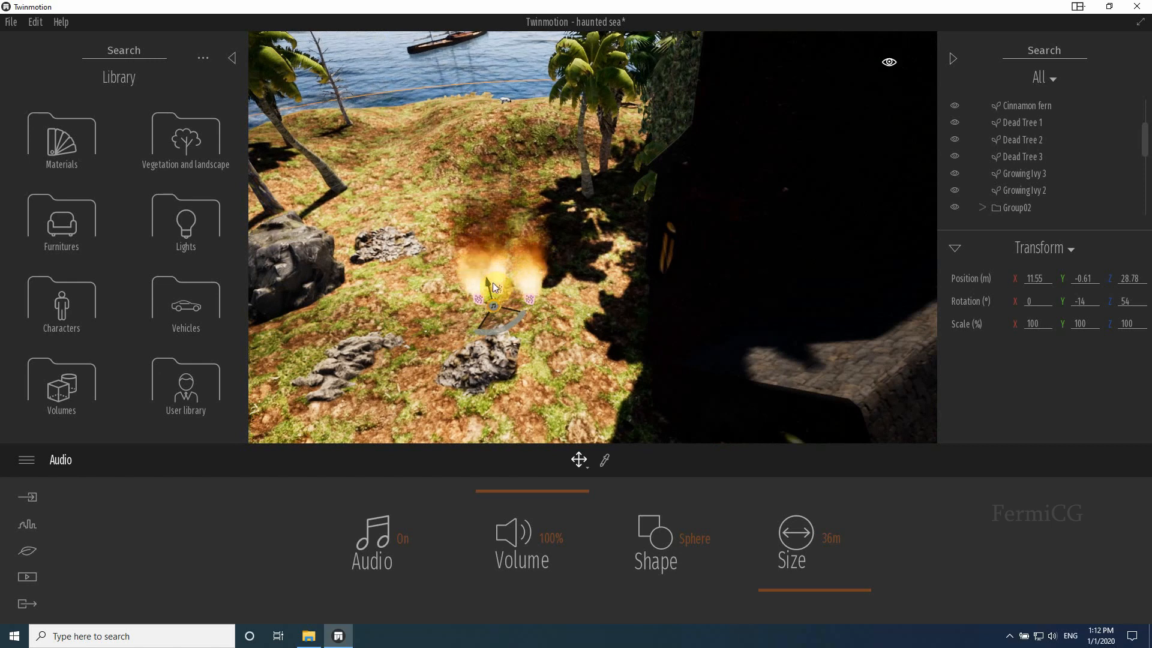
left_click(889, 65)
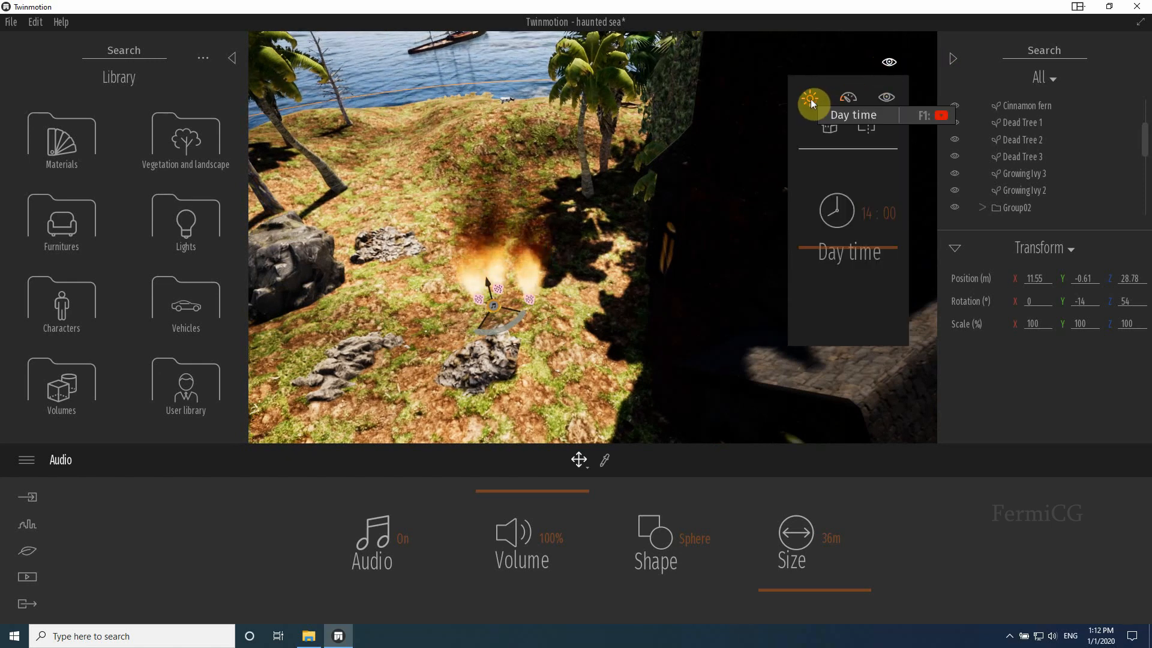
left_click_drag(842, 246, 852, 290)
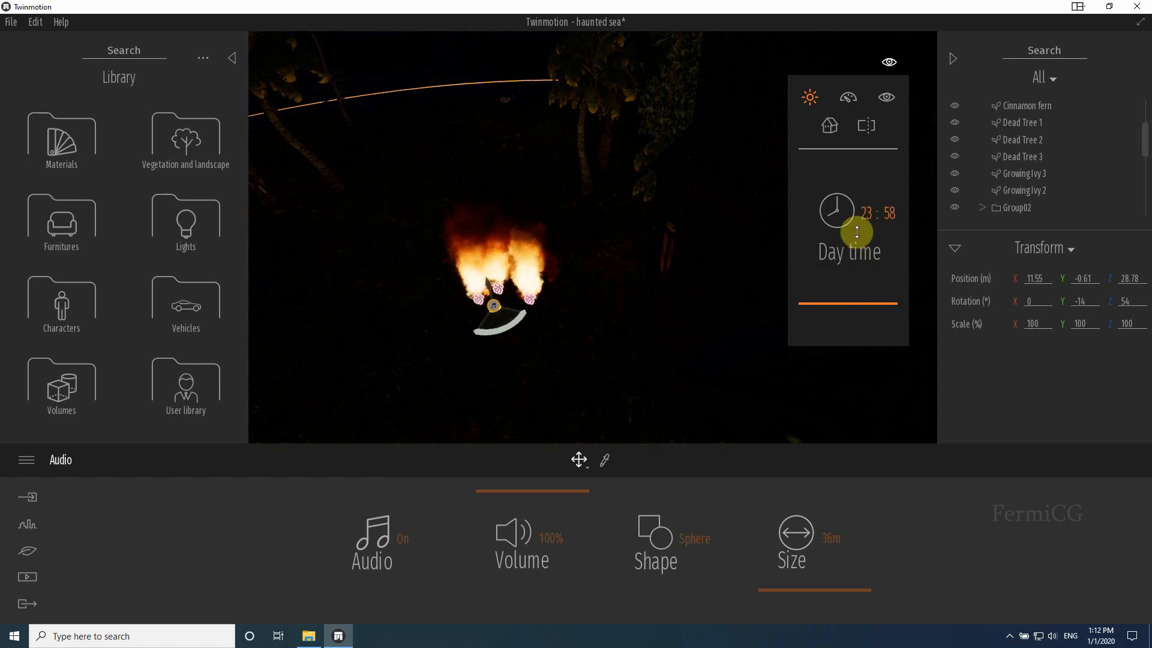
left_click_drag(857, 232, 856, 174)
Step: Place an Omnidirectional light from the Lights library among the three fires and raise it above the ground to about Z 30.68 m
left_click(613, 274)
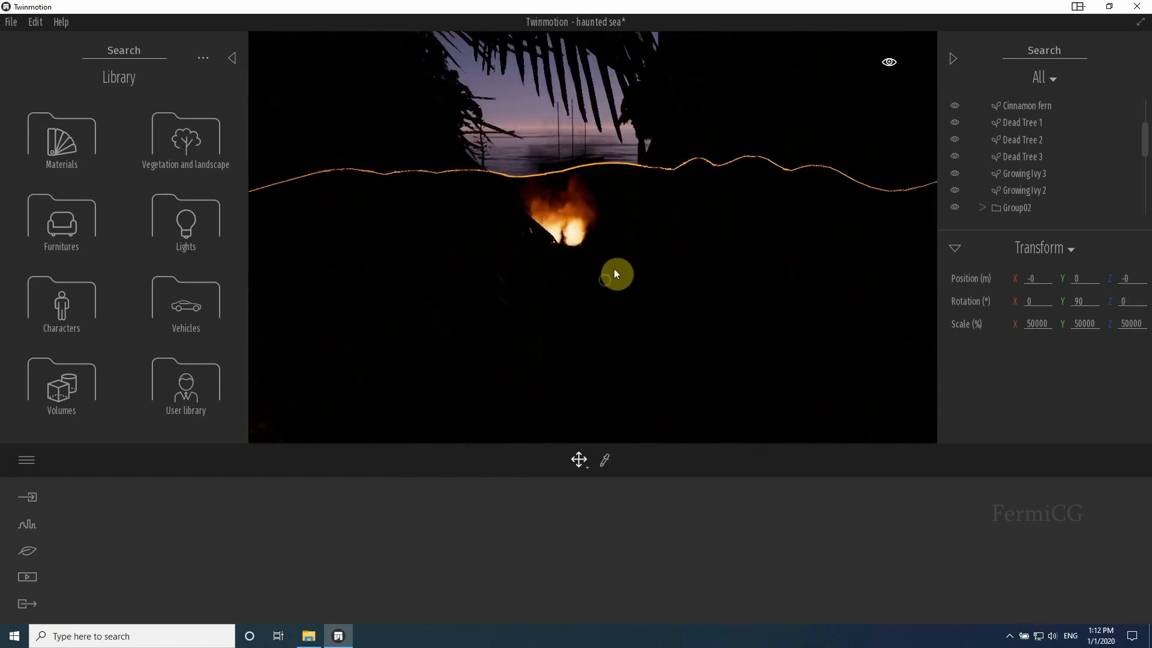
scroll(604, 245, "up", 6)
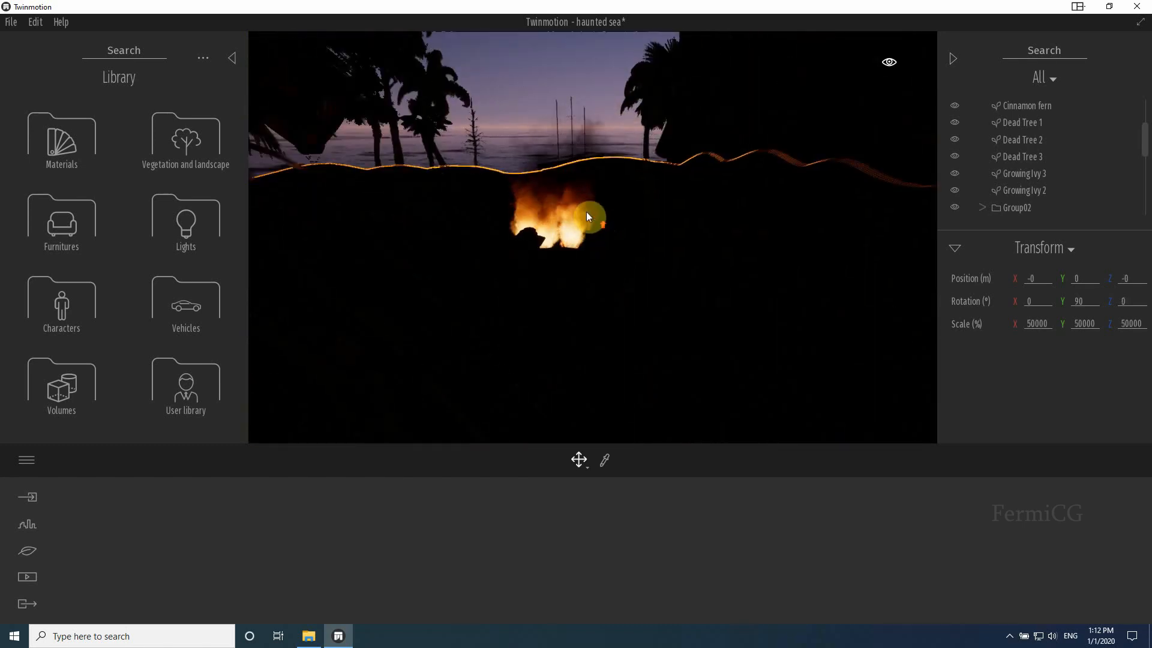
middle_click_drag(626, 182, 624, 258, "shift")
left_click(637, 171)
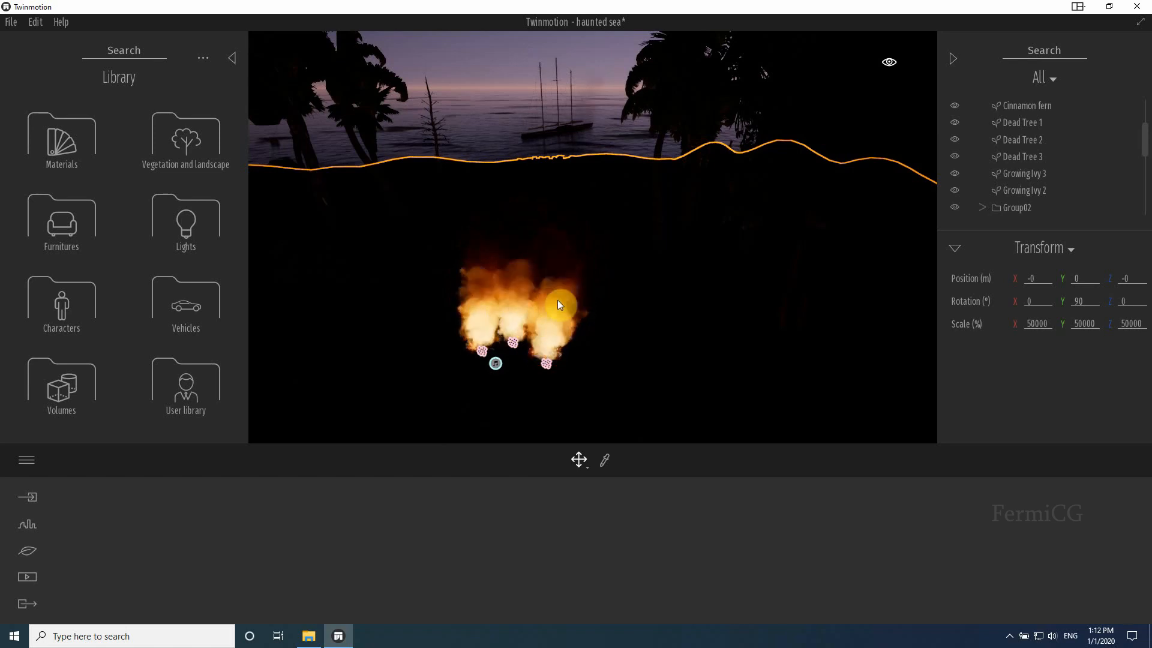
left_click(184, 234)
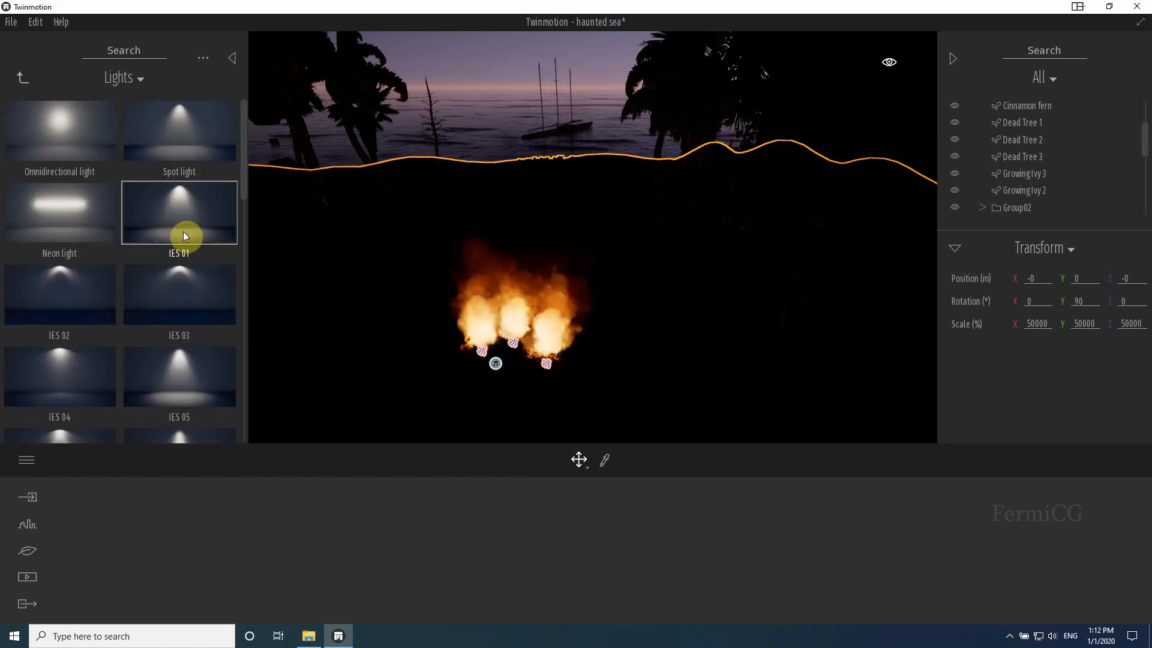
left_click_drag(56, 127, 521, 354)
left_click_drag(376, 354, 355, 264)
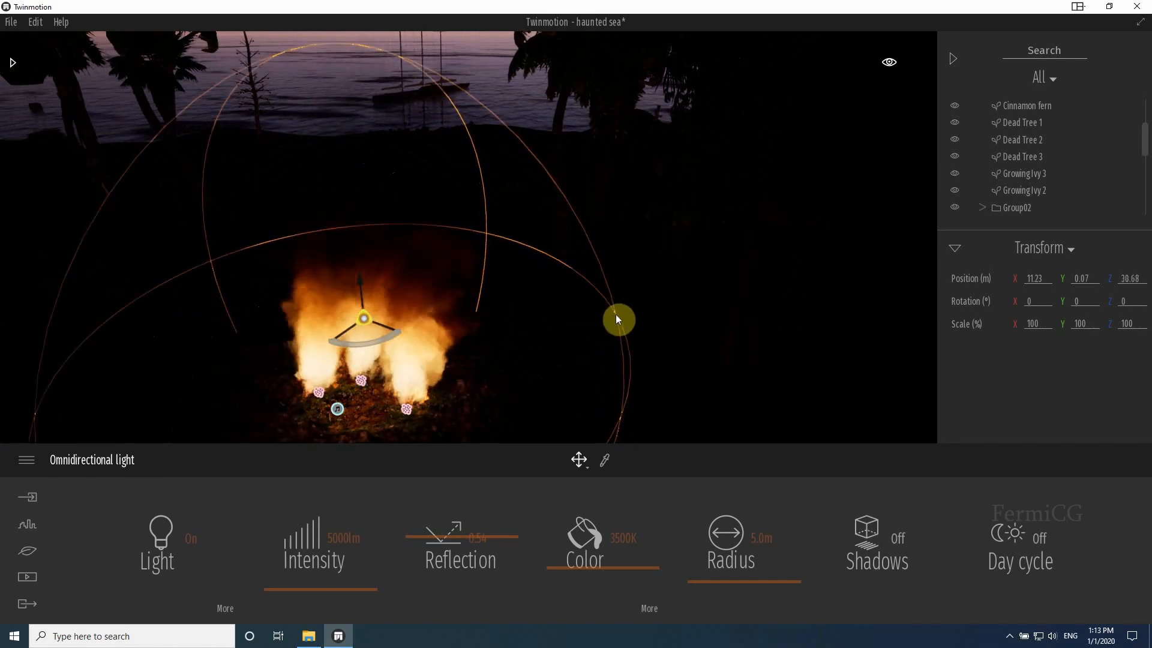
Step: Set the intensity of the omnidirectional light at the fires to about 31501 lm and its radius to about 30.8 m
left_click(660, 312)
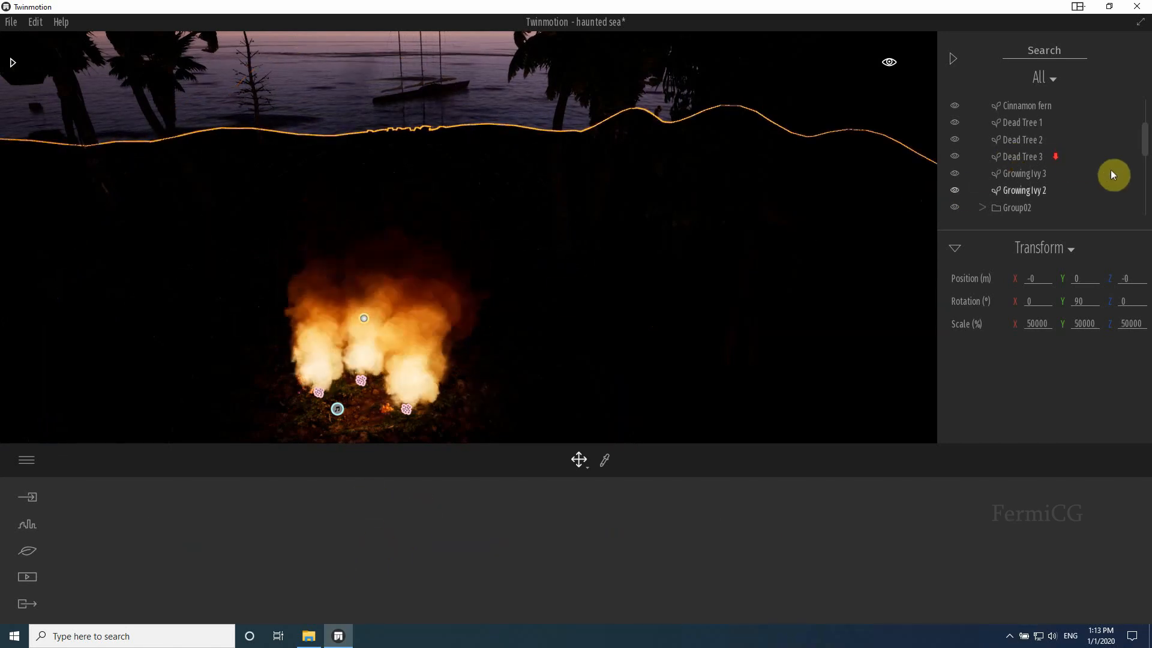
scroll(1110, 174, "down", 10)
scroll(1099, 190, "down", 10)
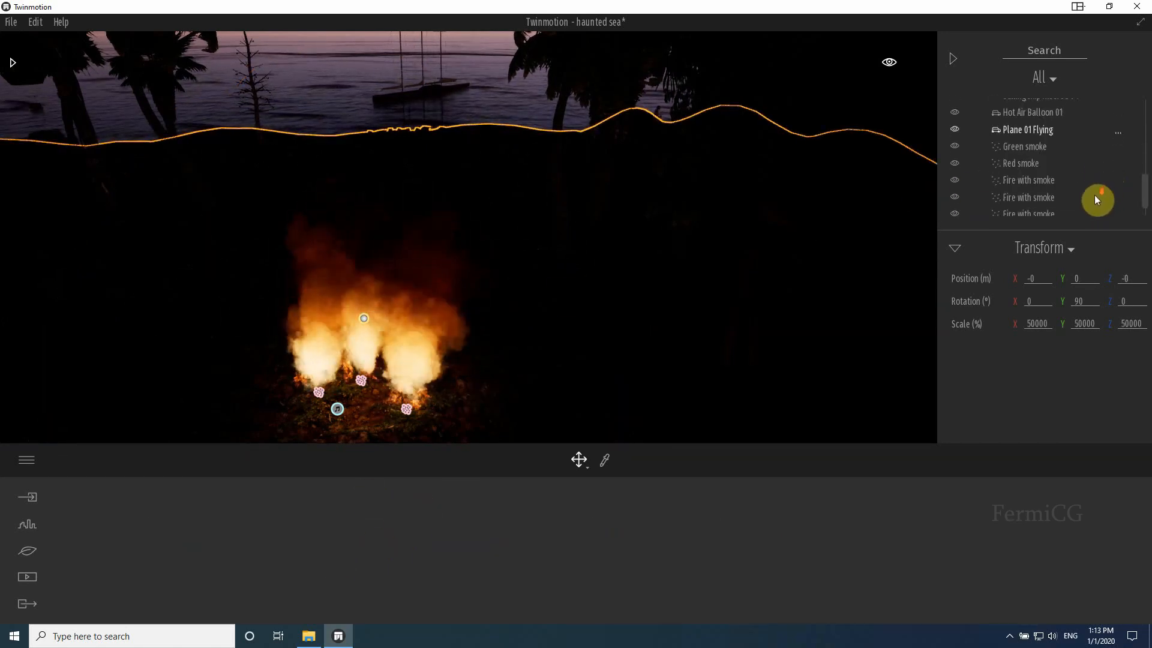
left_click(1044, 210)
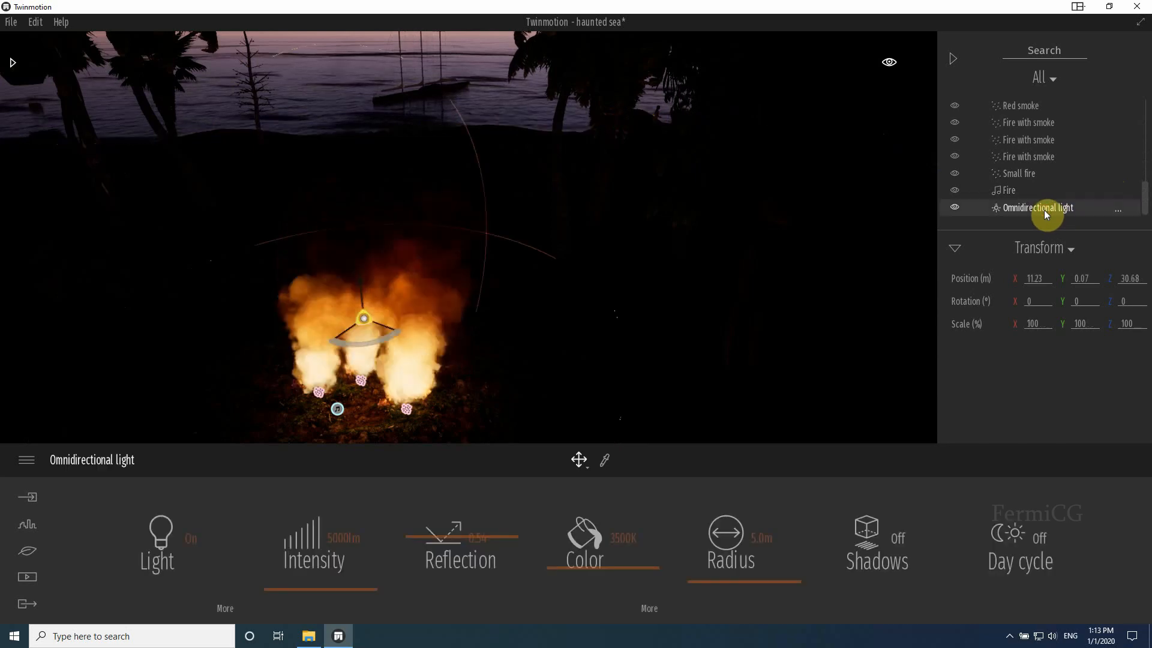
left_click_drag(315, 588, 325, 587)
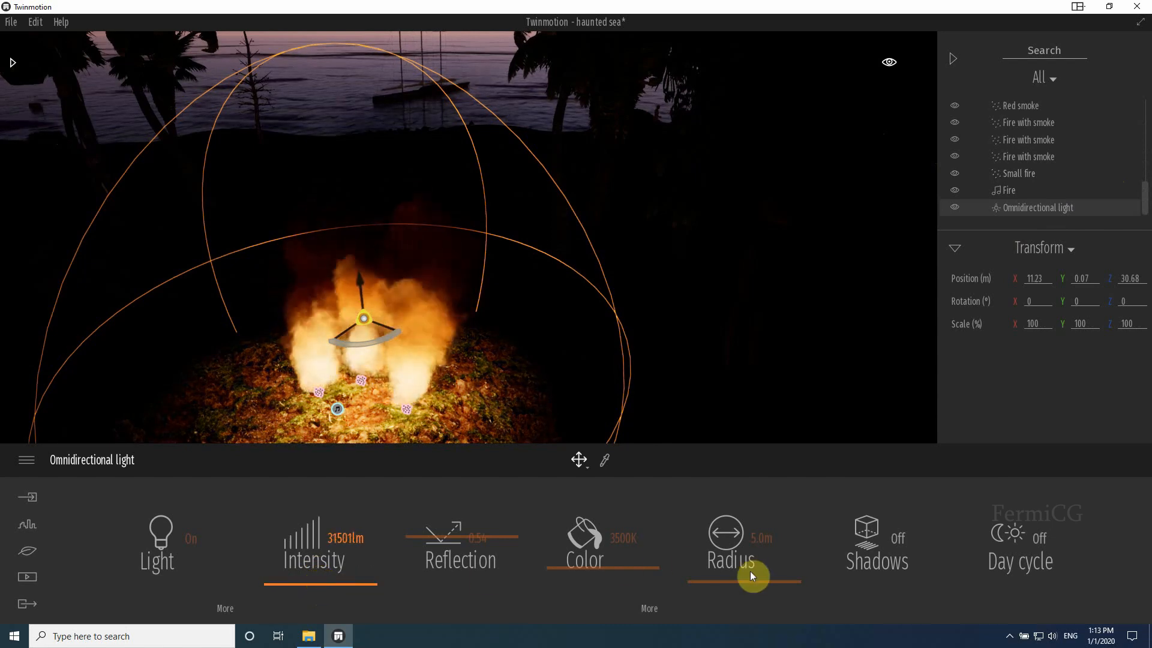
left_click_drag(751, 578, 767, 528)
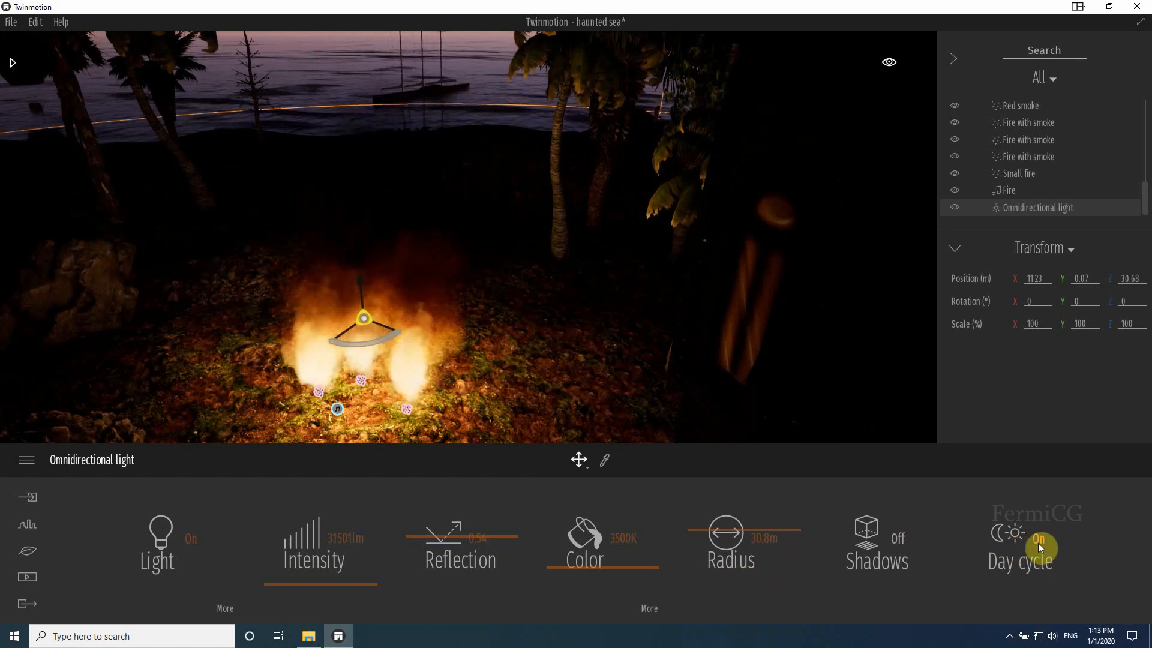
Step: Switch the scene to daytime and compare the omnidirectional light at the fires with its day cycle off and on
left_click(886, 64)
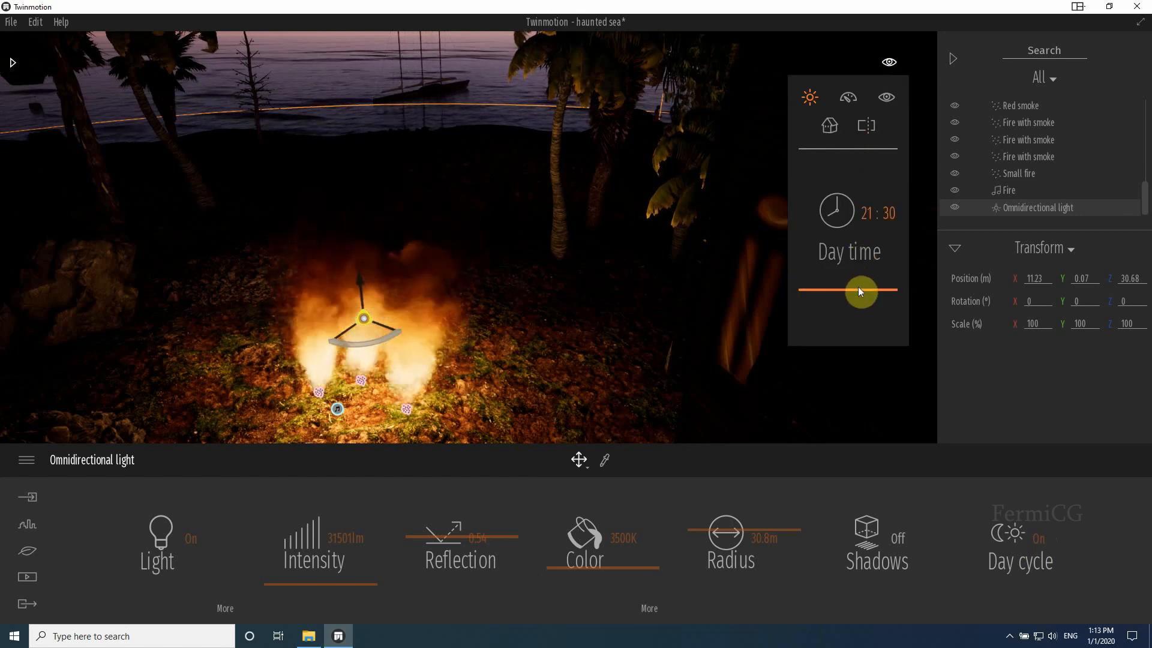
left_click_drag(857, 287, 864, 250)
left_click(1041, 539)
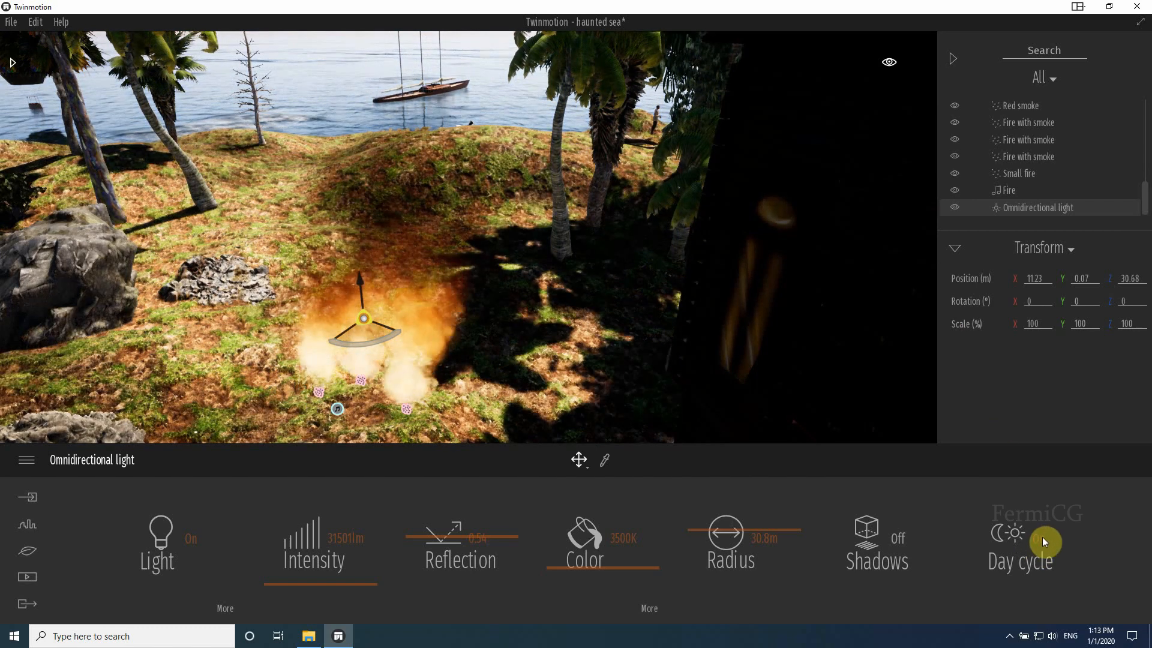
left_click(1042, 537)
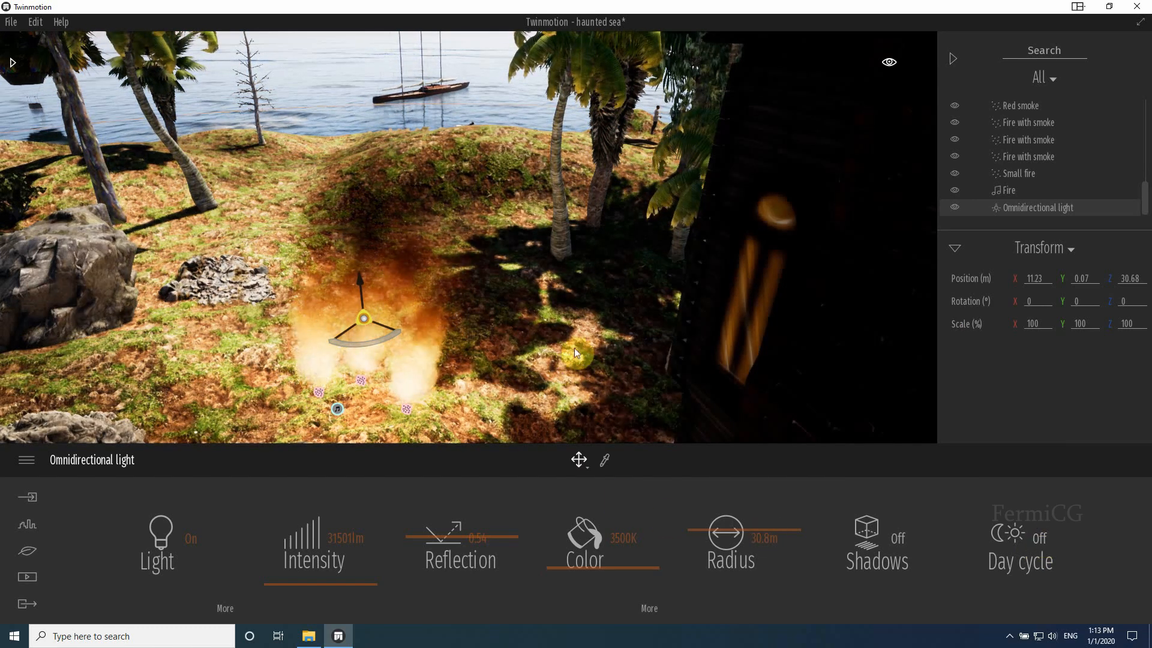
left_click(1039, 538)
Step: Place an IES 03 light from the Lights library on the dark house wall near the fires
scroll(550, 358, "down", 3)
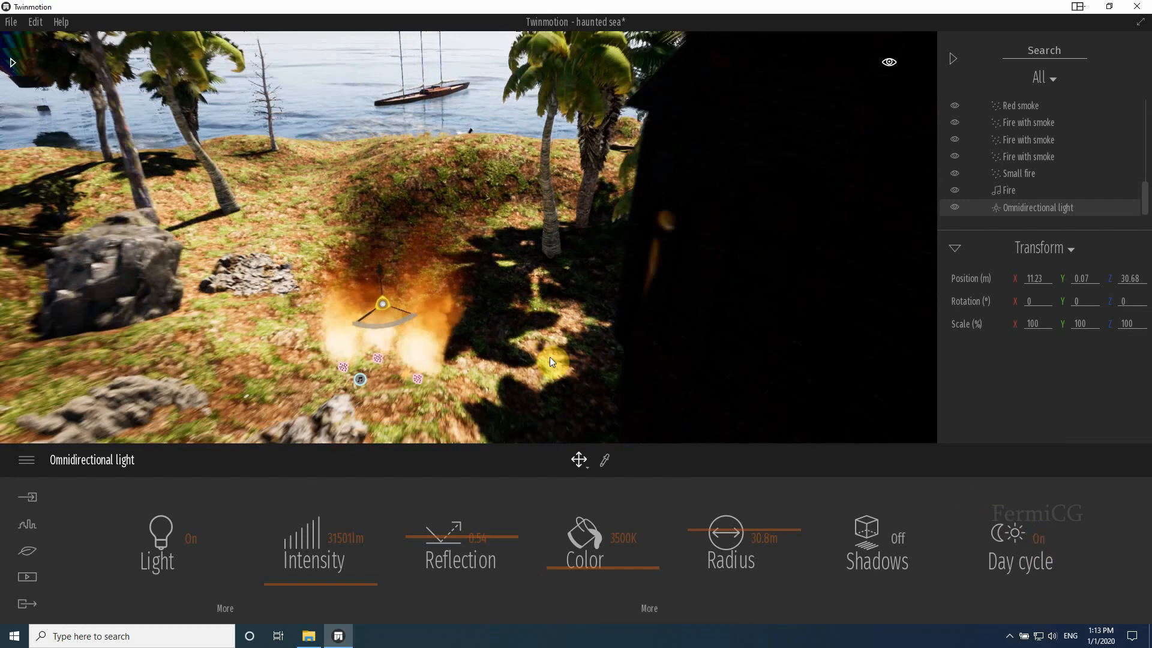
scroll(661, 289, "down", 5)
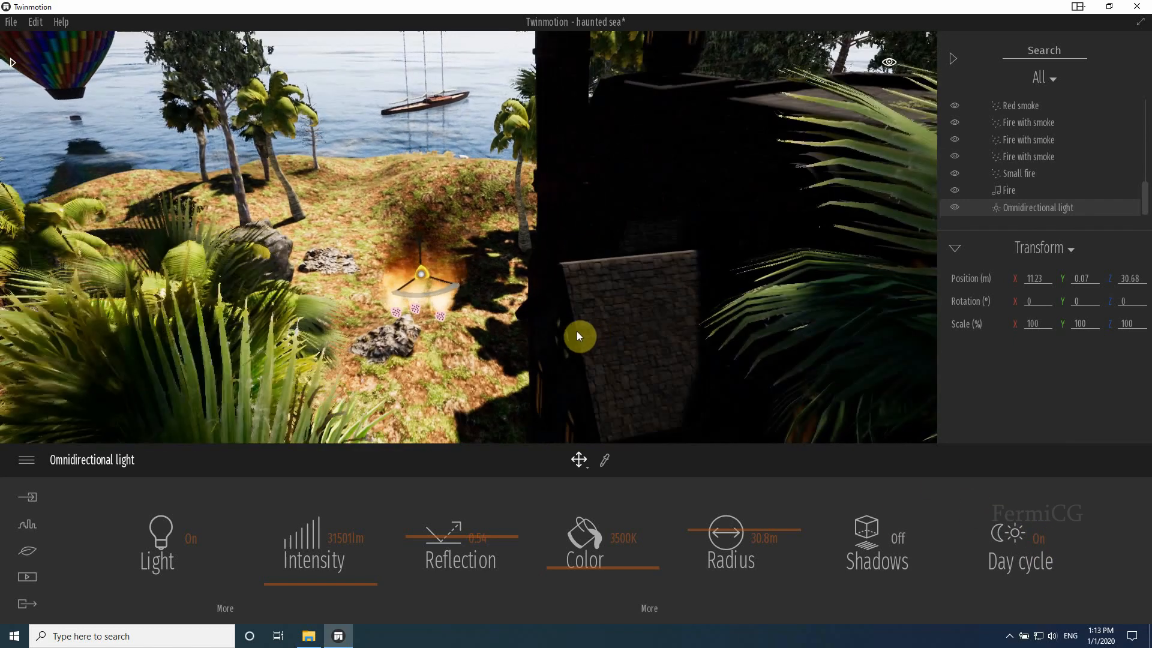
middle_click_drag(602, 373, 648, 348)
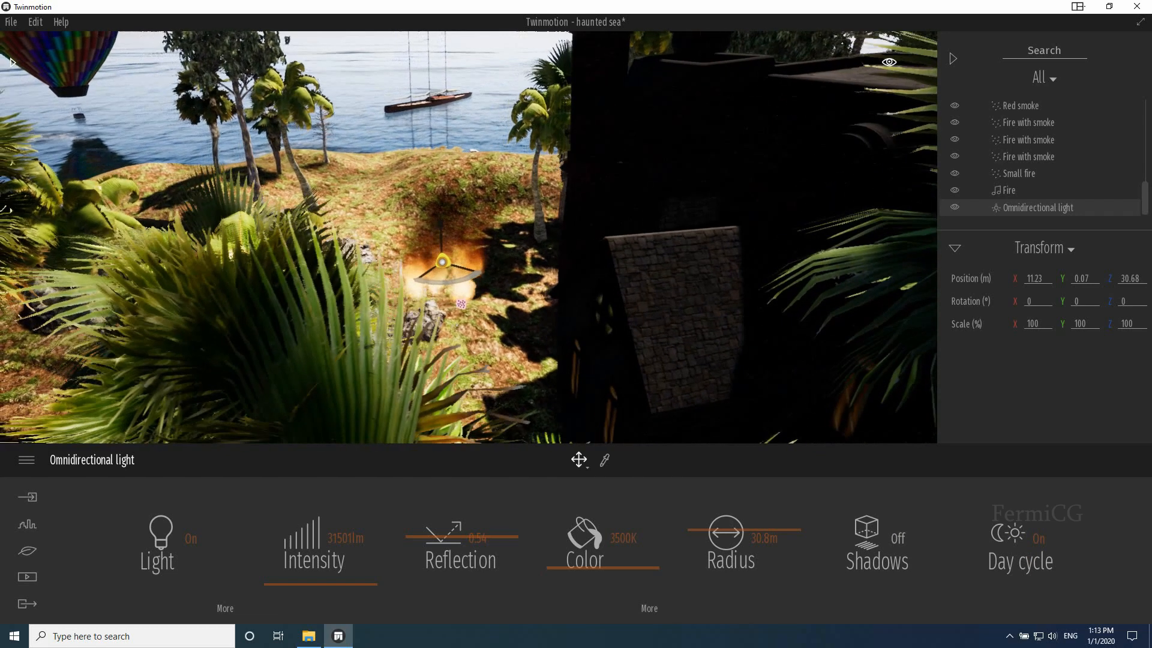
left_click(13, 62)
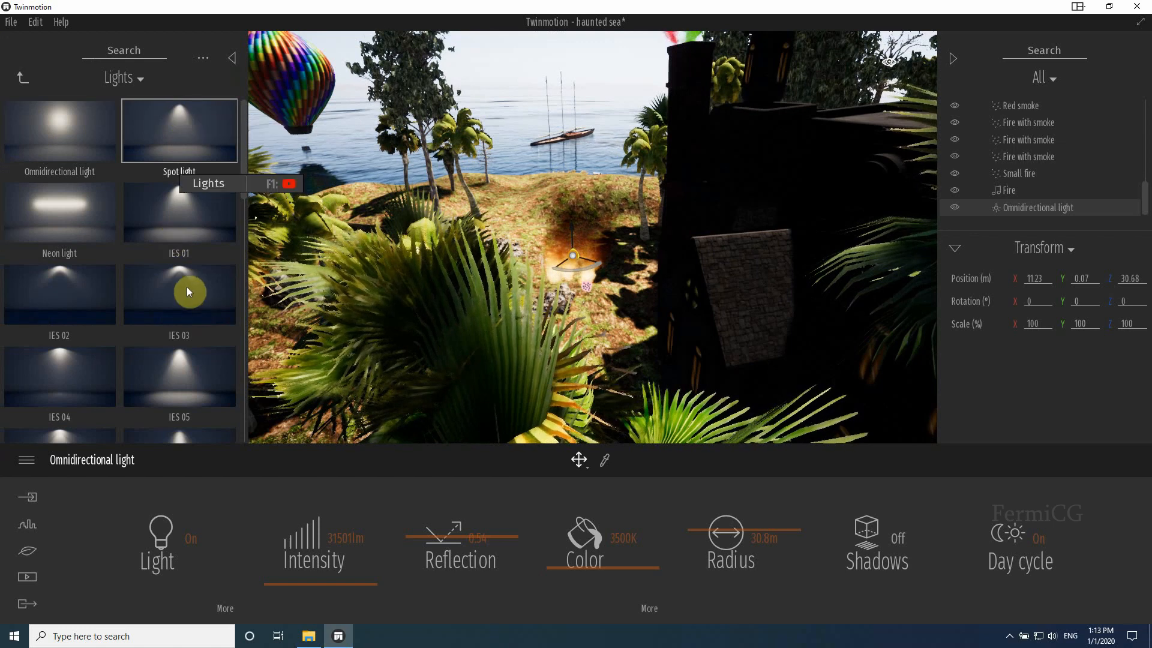
mouse_move(186, 286)
left_mouse_down()
mouse_move(663, 277)
mouse_move(698, 266)
left_mouse_up()
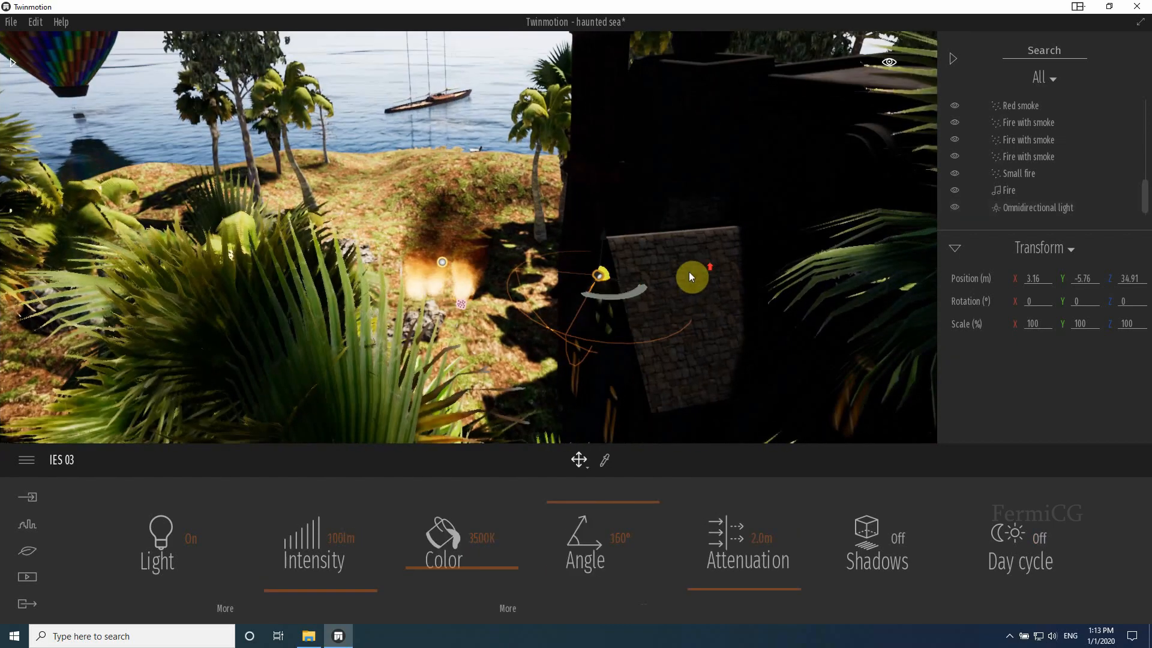
Step: Rotate the IES 03 light to about X -85°, Y -2° and Z 20°
scroll(613, 287, "up", 5)
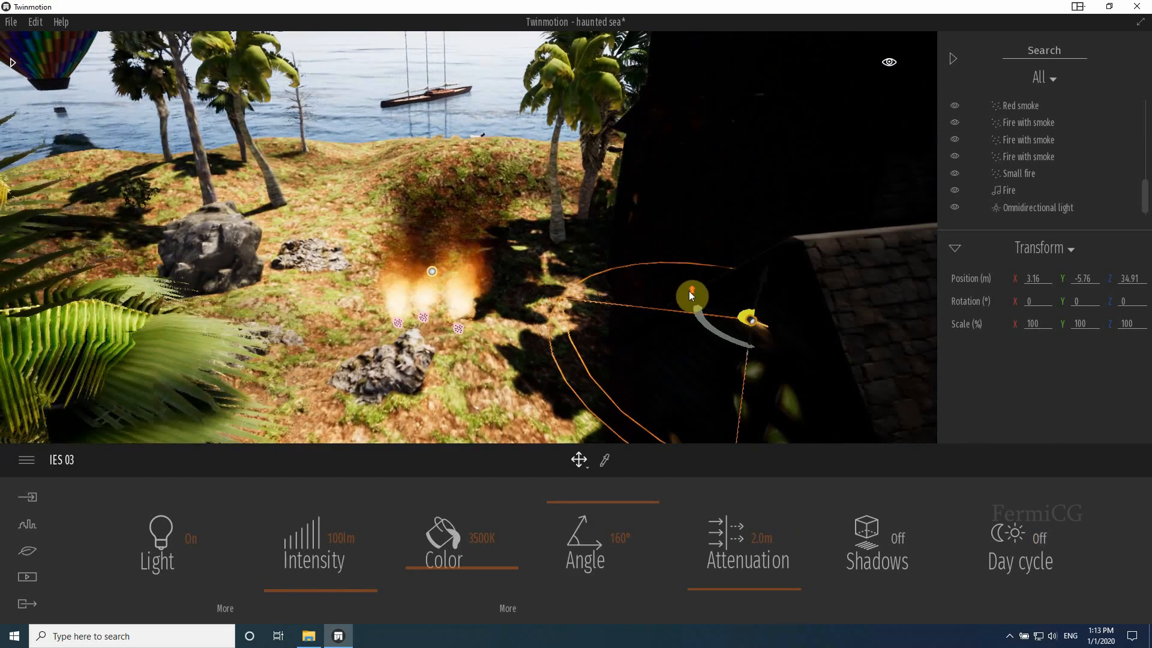
key("r")
left_click_drag(904, 373, 865, 437)
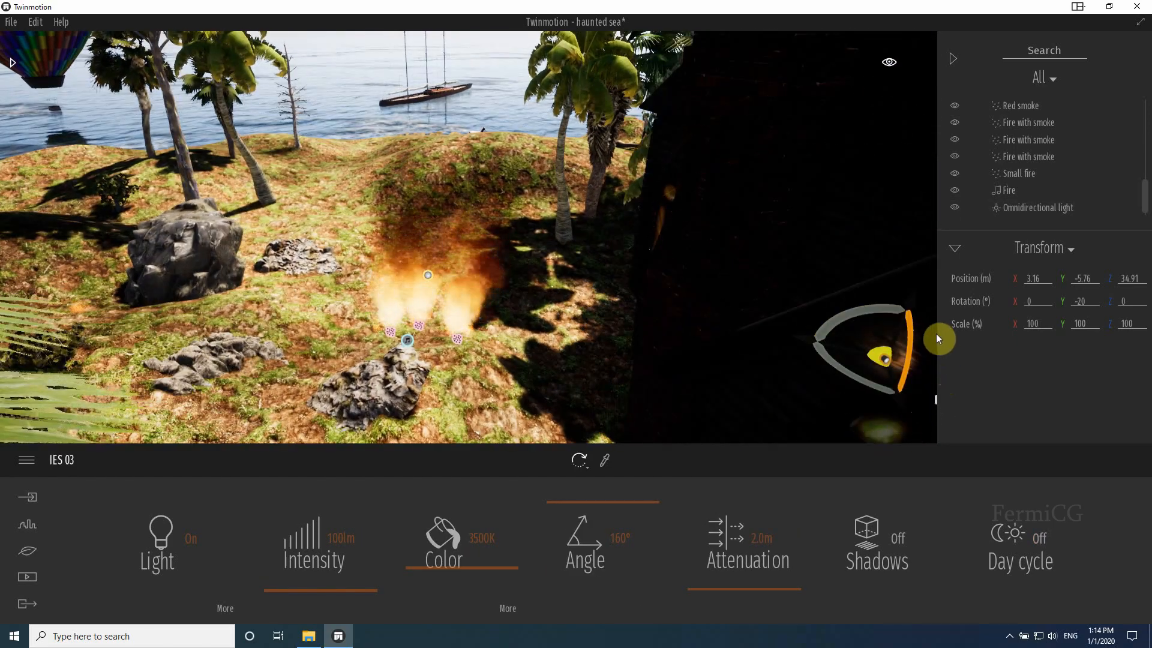
left_click_drag(898, 297, 918, 398)
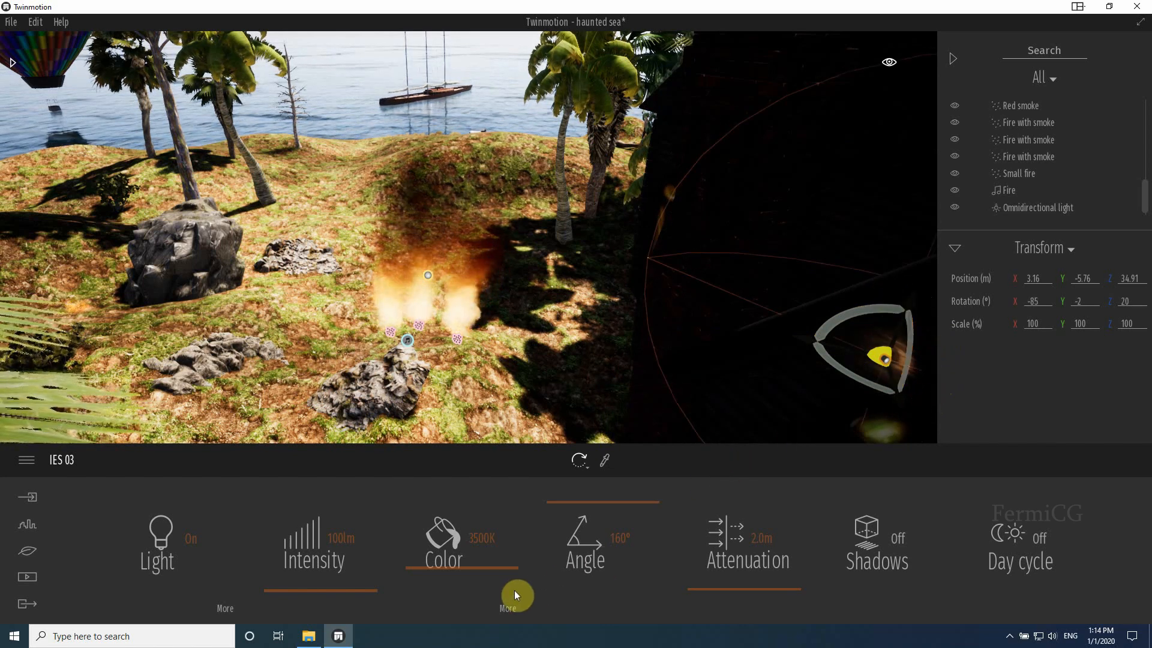
Step: Set the IES 03 light's intensity to about 46586 lm and turn on its day cycle
mouse_move(336, 581)
left_mouse_down()
mouse_move(342, 568)
mouse_move(348, 599)
mouse_move(350, 575)
left_mouse_up()
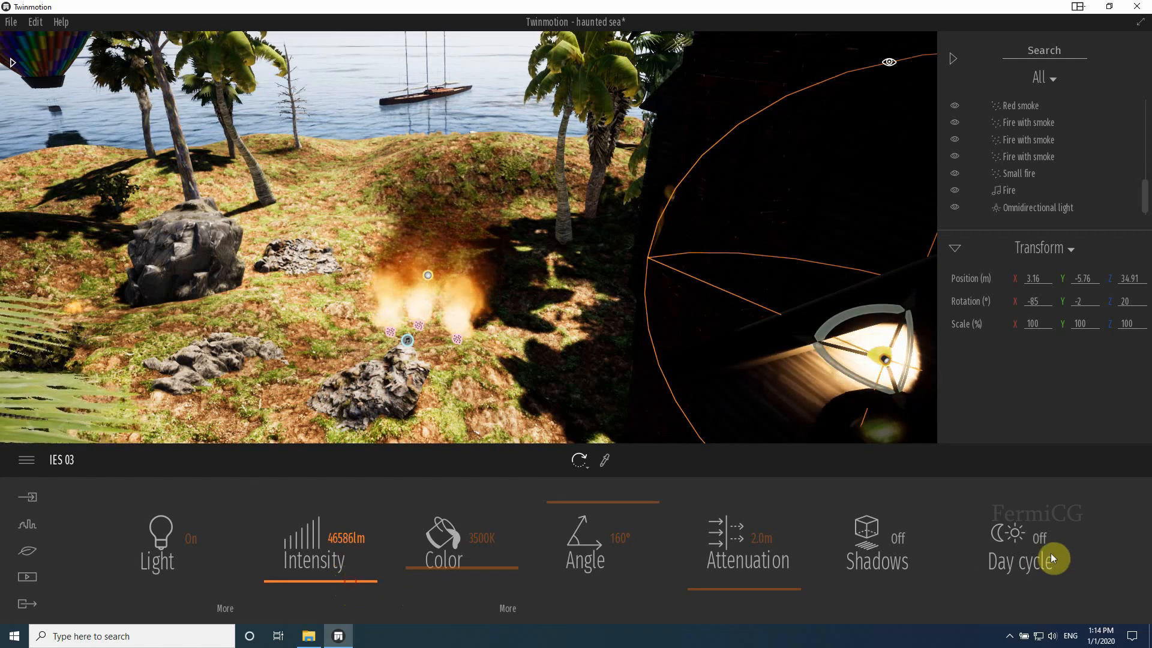
left_click(1043, 538)
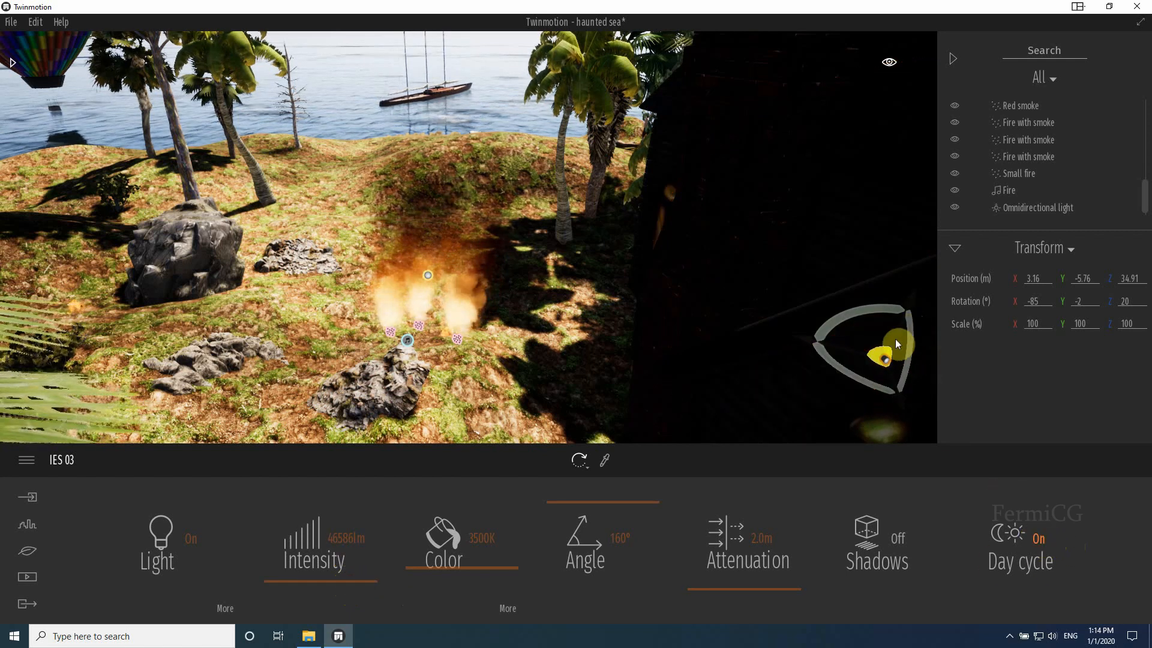
Step: Return the scene's day time to dusk and reduce the IES 03 light's intensity to about 25467 lm
left_click(891, 61)
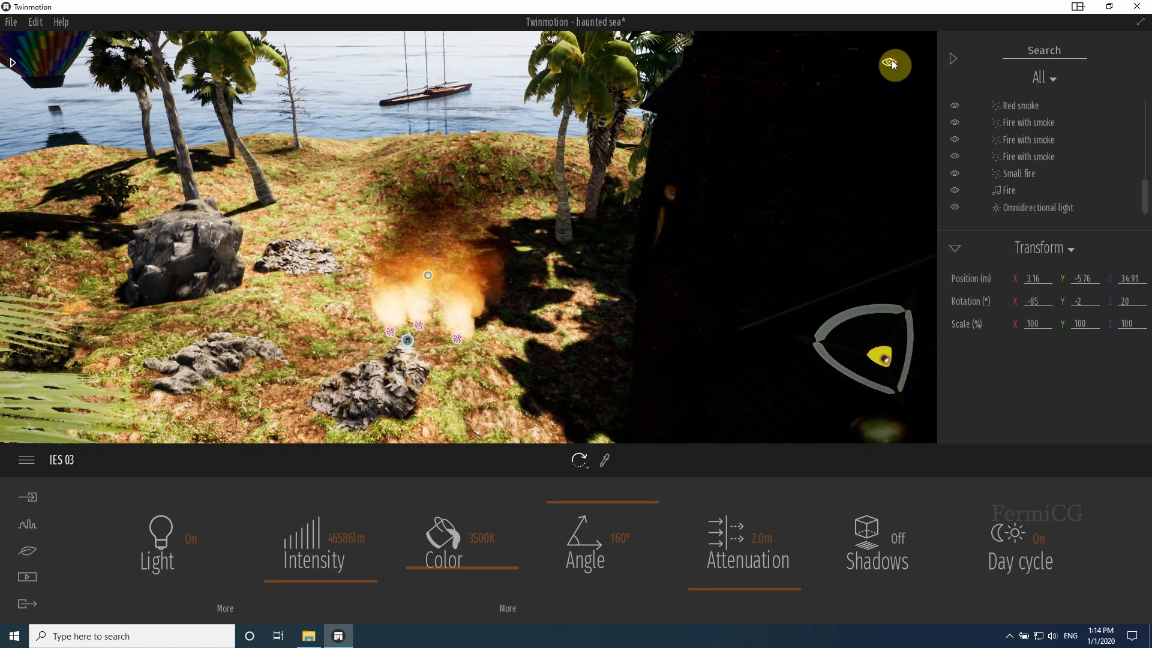
left_click_drag(846, 251, 846, 297)
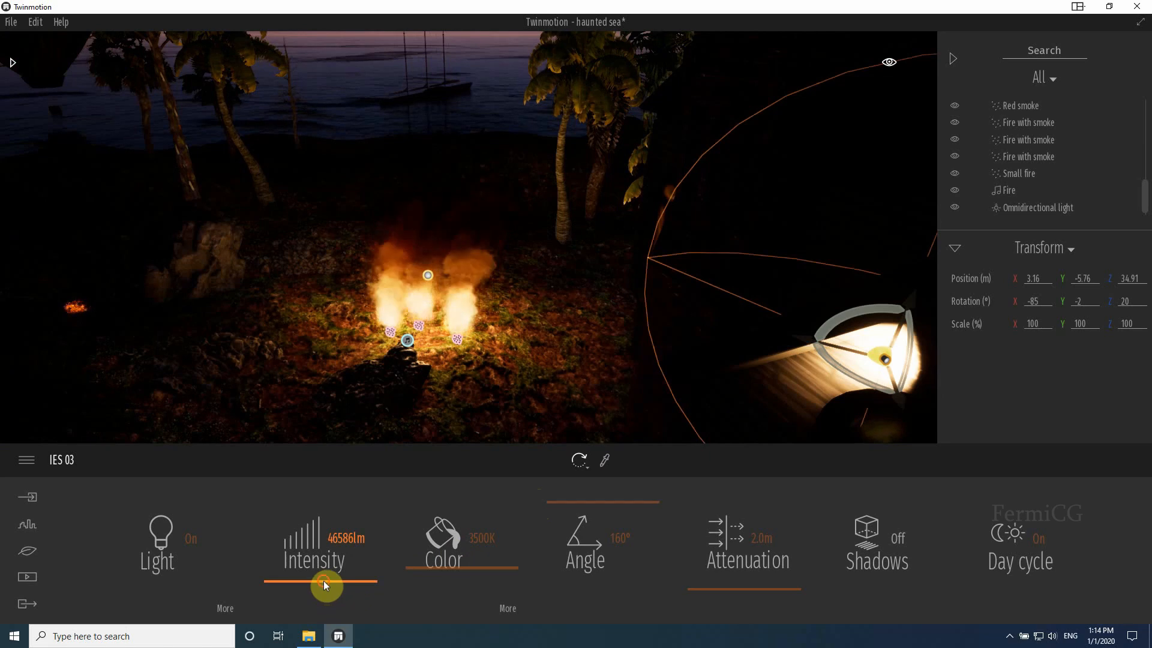
left_click_drag(326, 586, 329, 580)
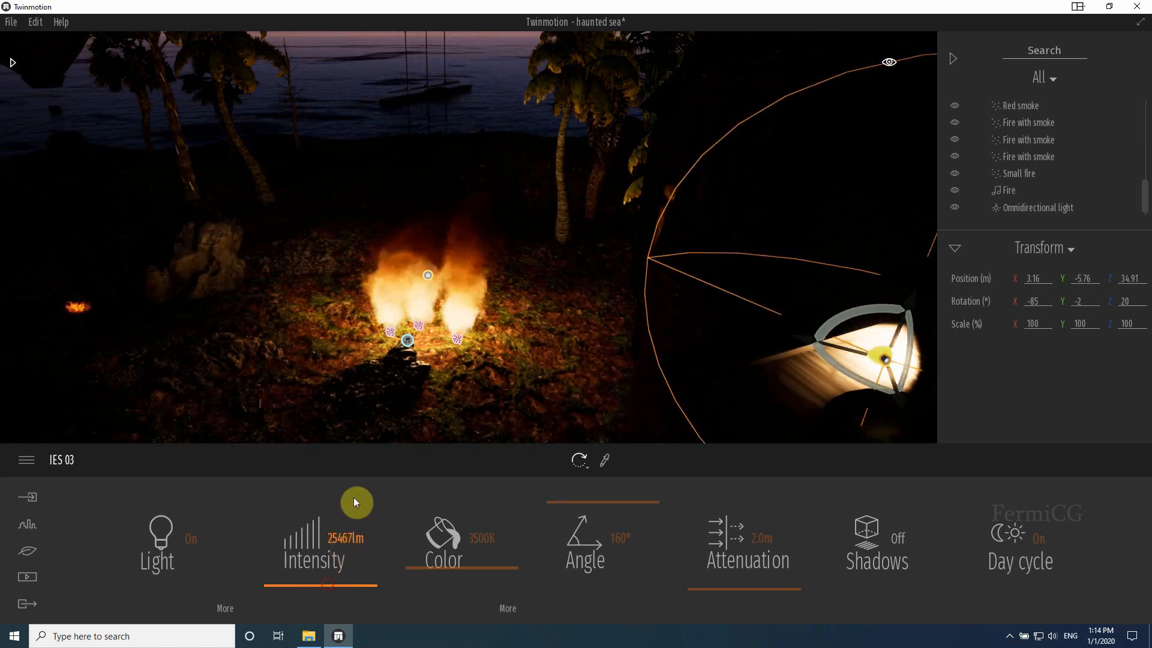
Step: Show the scene statistics instead of the transform values, with the whole island in view
scroll(573, 239, "down", 4)
scroll(560, 258, "down", 5)
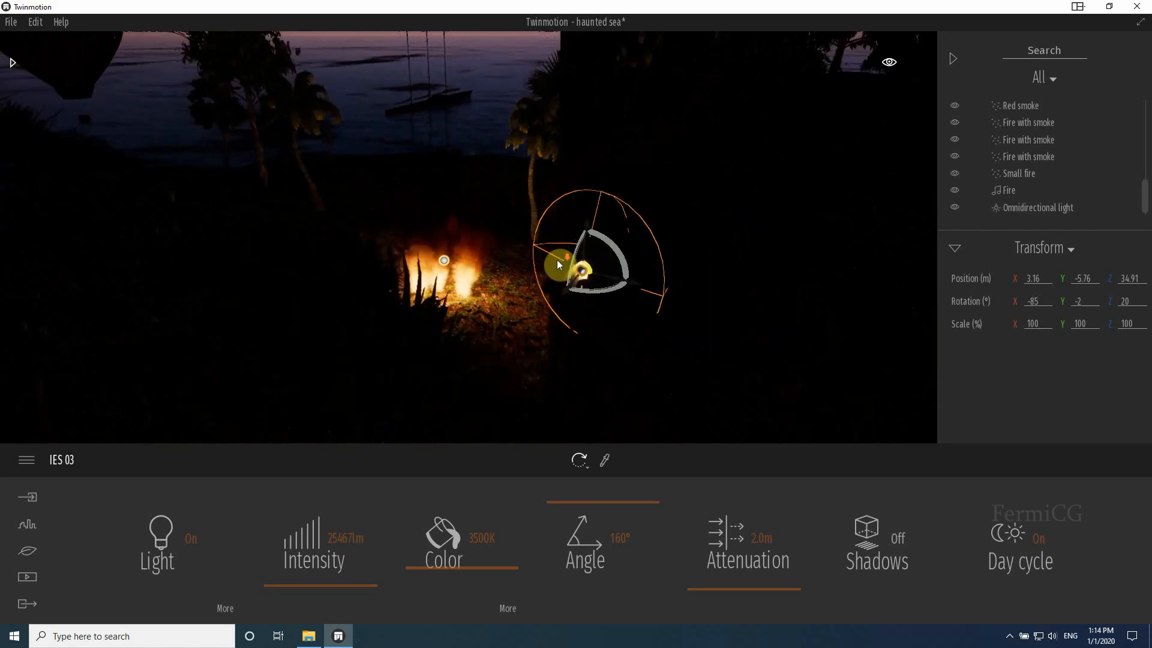
middle_click_drag(551, 267, 380, 308, "shift")
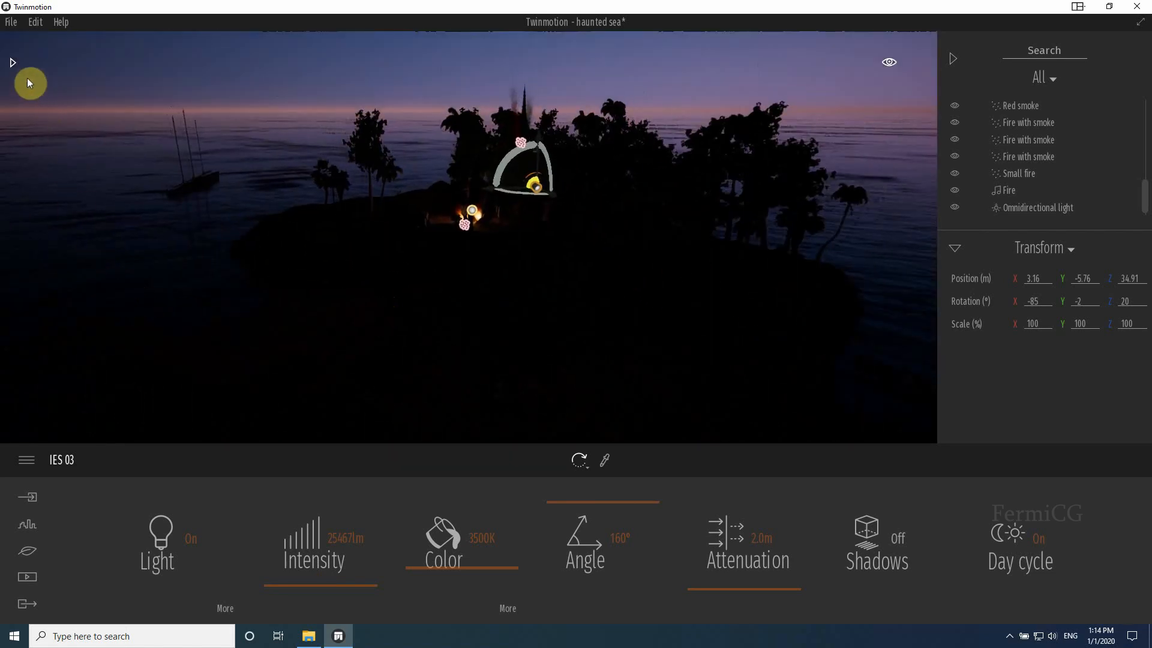
left_click(954, 247)
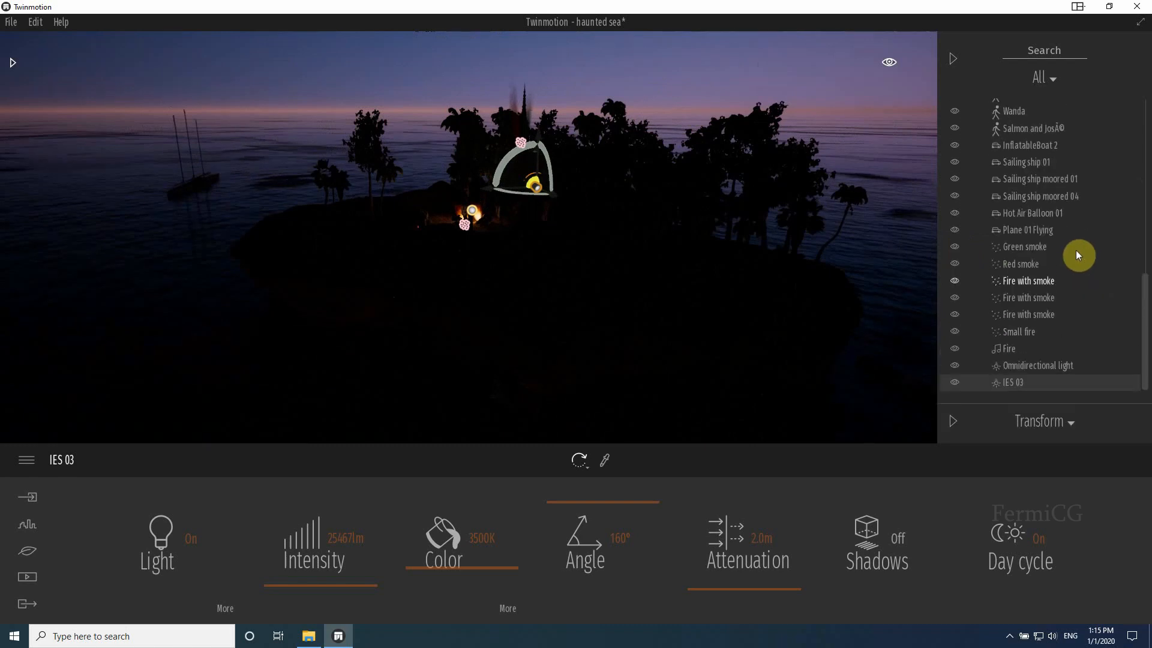
left_click(1071, 424)
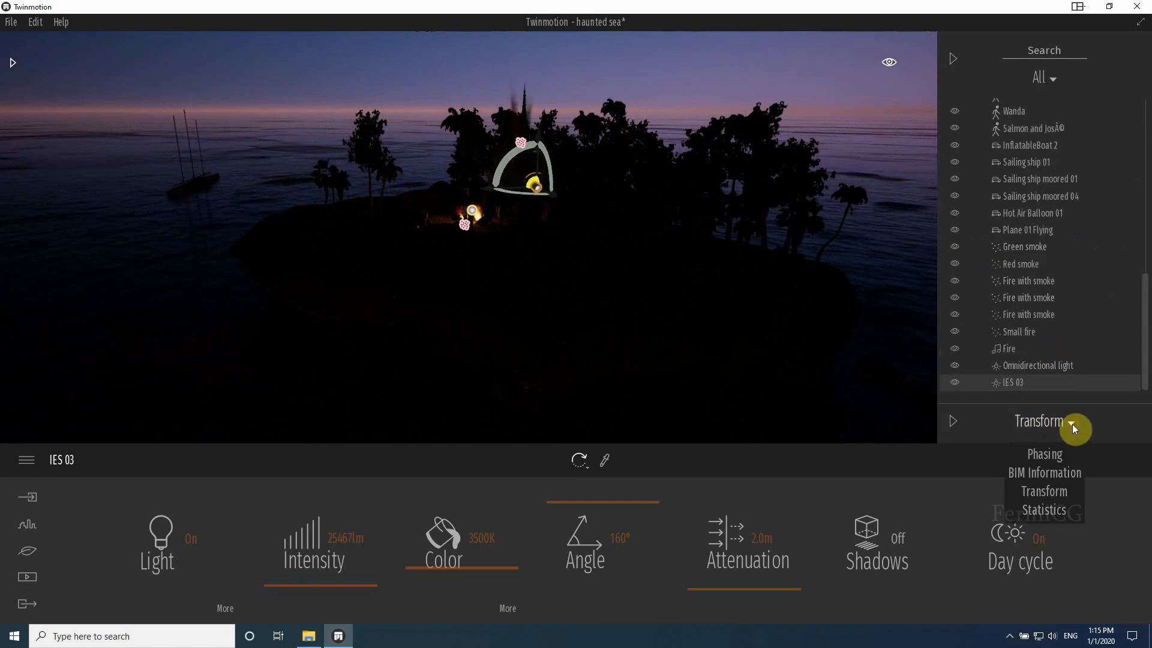
left_click(1044, 509)
left_click(955, 421)
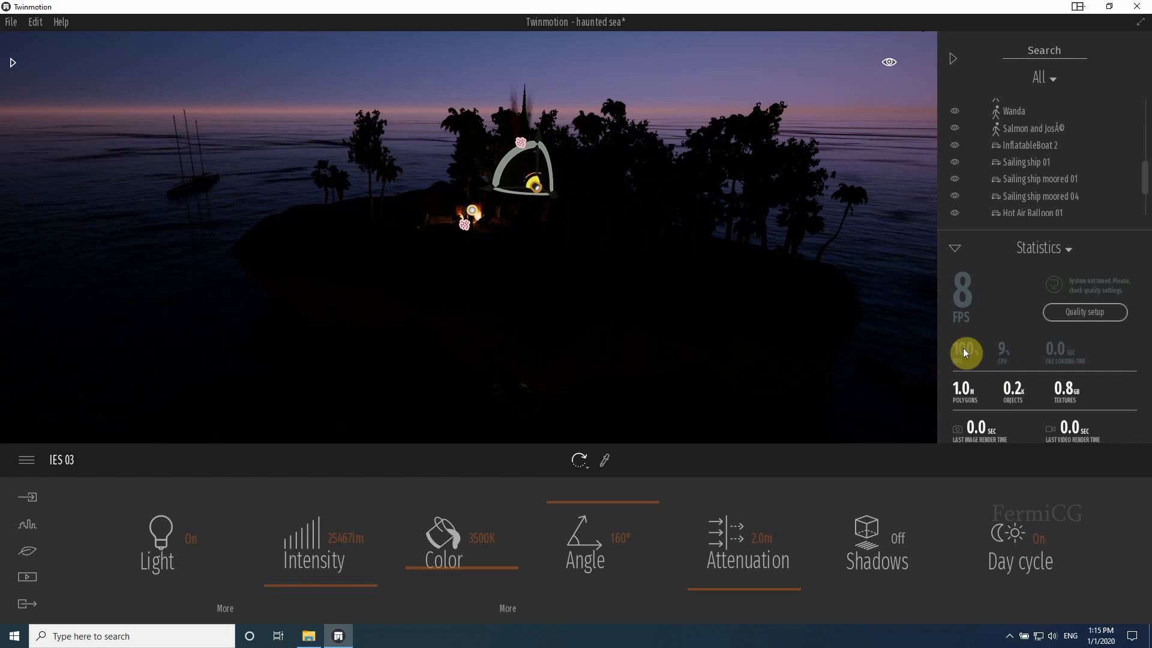
Step: Apply the High preset in the quality settings
left_click(1089, 313)
left_click(628, 273)
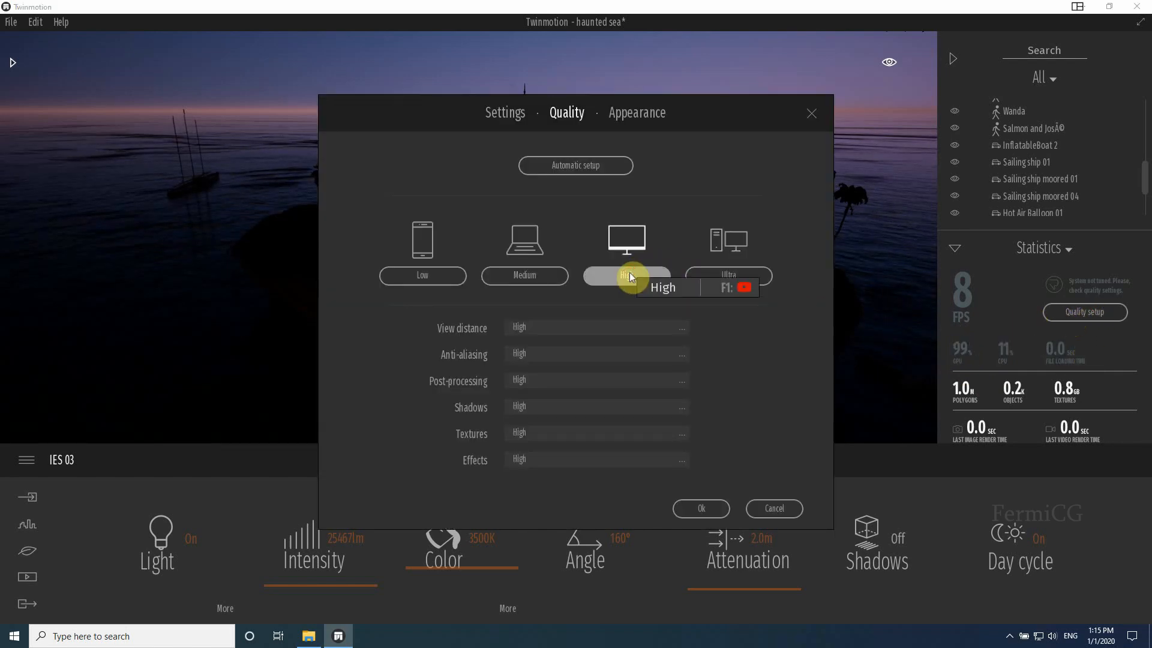
left_click(702, 509)
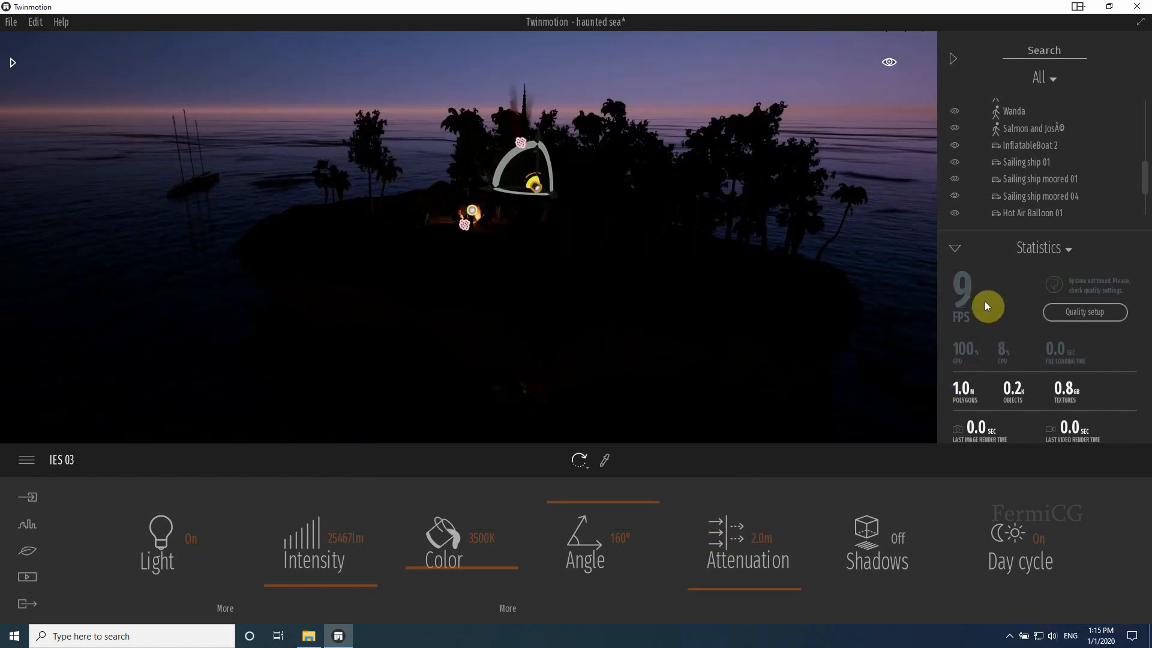
Step: Change the display quality to the Medium preset
left_click(1104, 311)
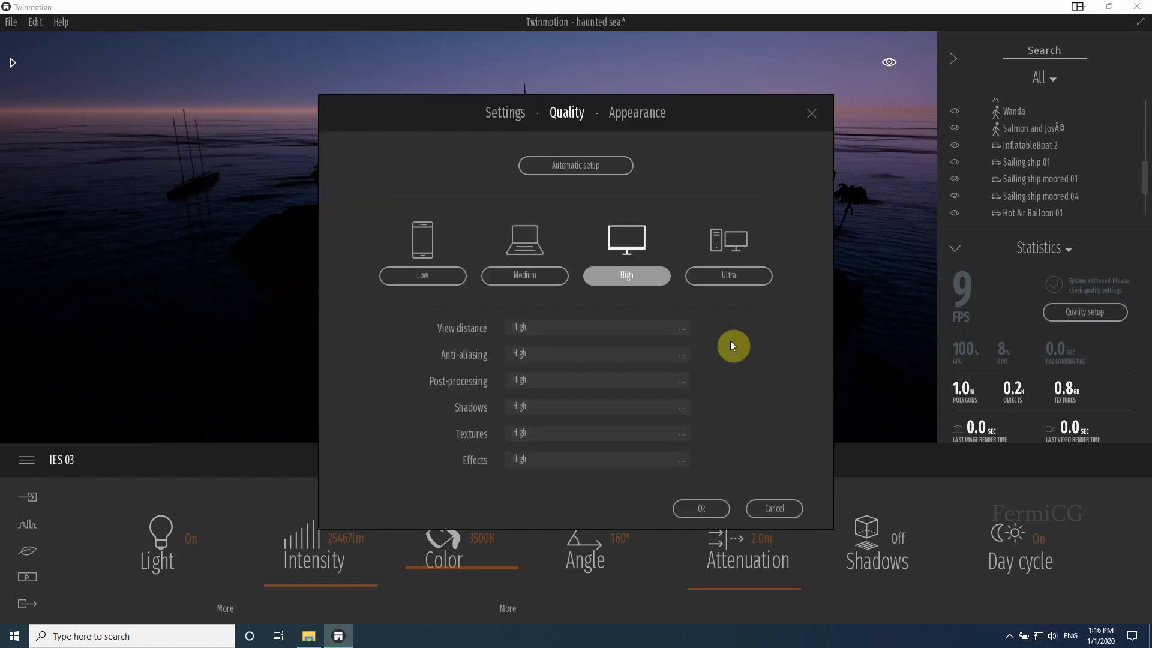
left_click(528, 273)
left_click(712, 512)
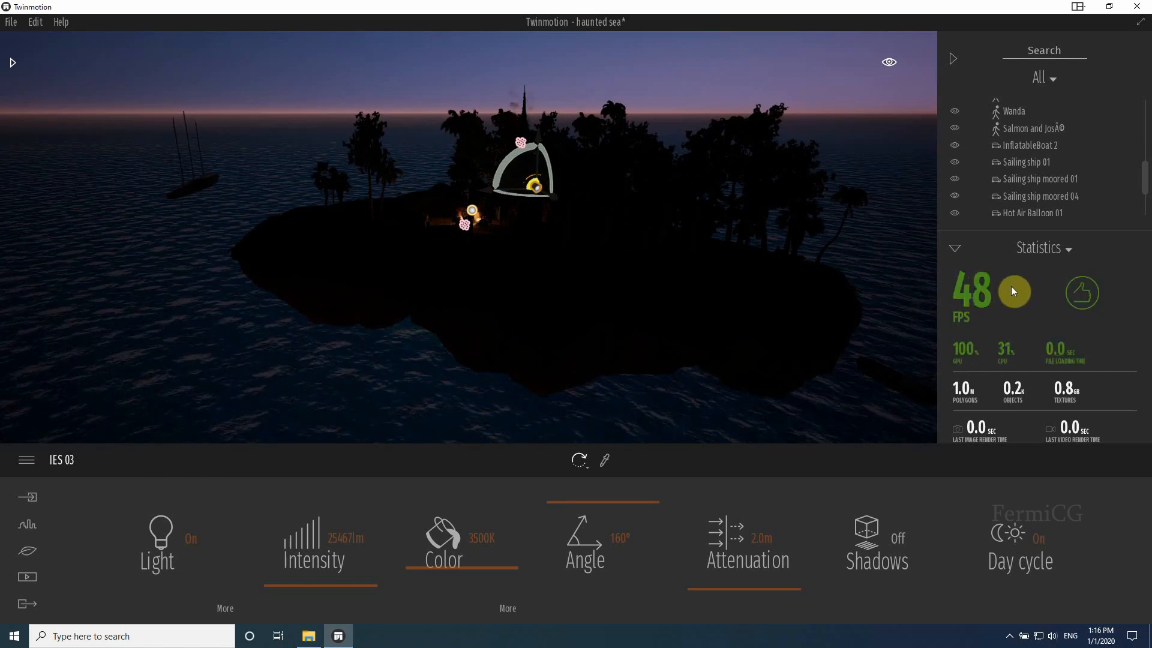
Step: Look over the island at dusk from several angles and save the haunted sea project
middle_click_drag(576, 240, 486, 216)
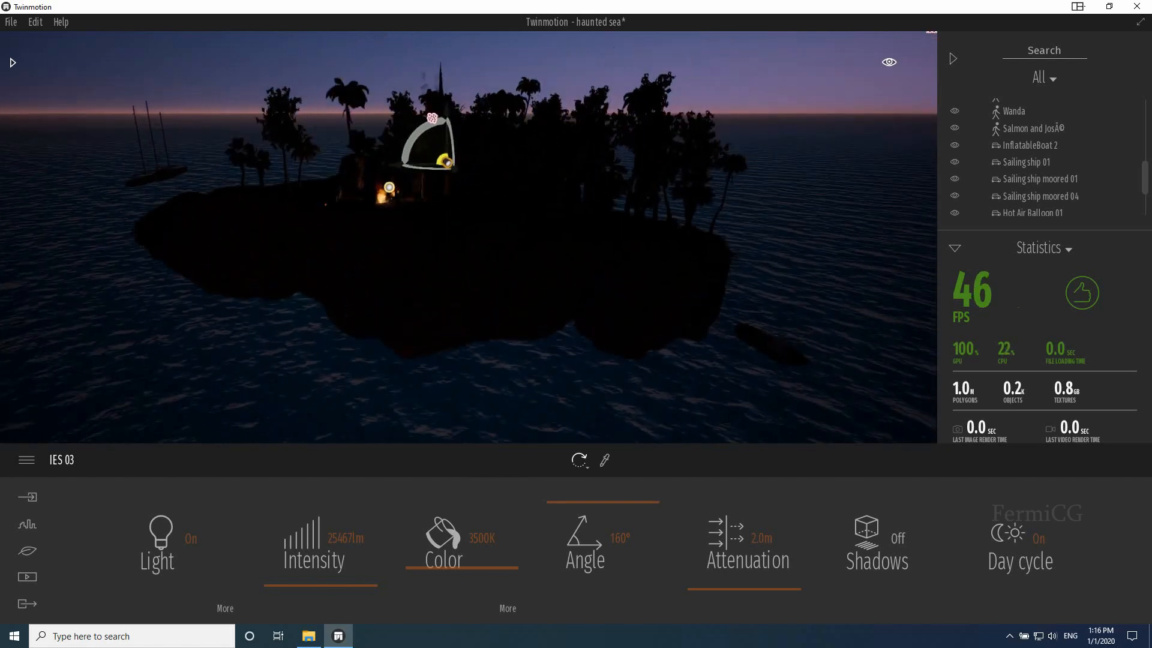
middle_click_drag(535, 280, 615, 349)
middle_click_drag(632, 282, 603, 292)
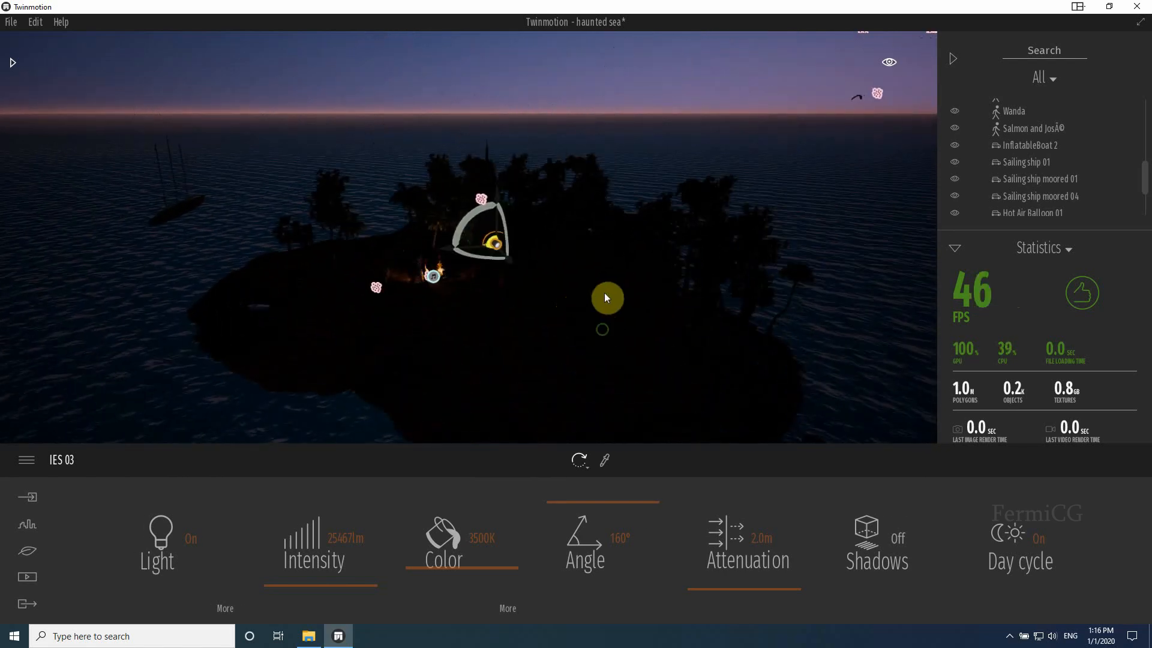
scroll(602, 293, "down", 7)
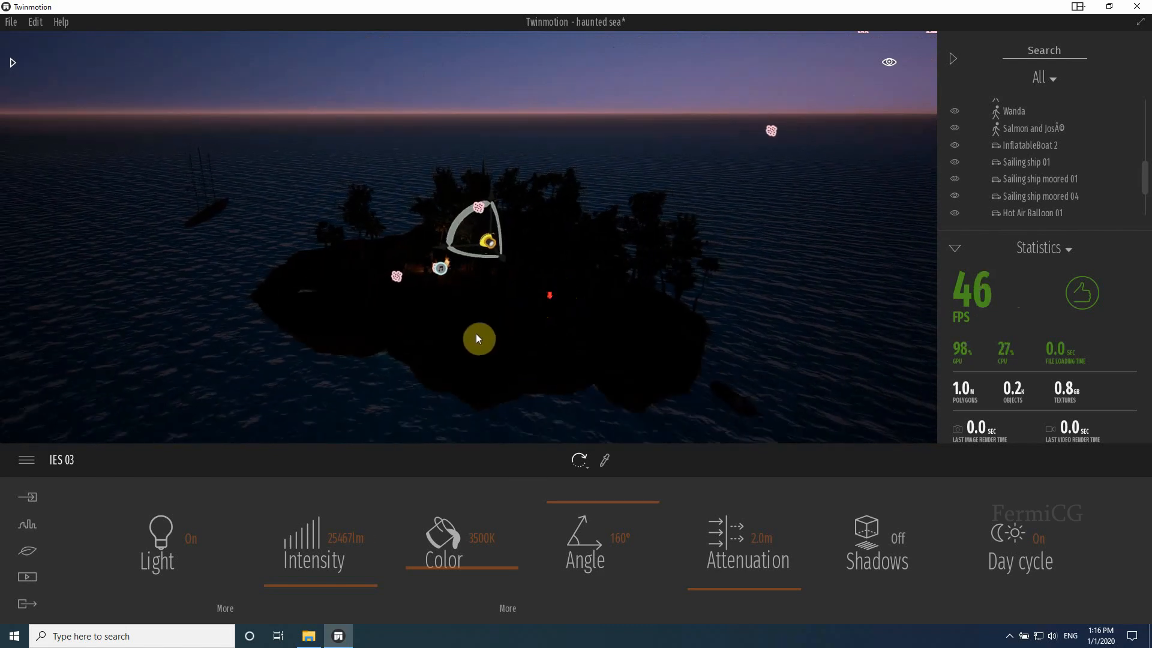
middle_click_drag(473, 351, 508, 352)
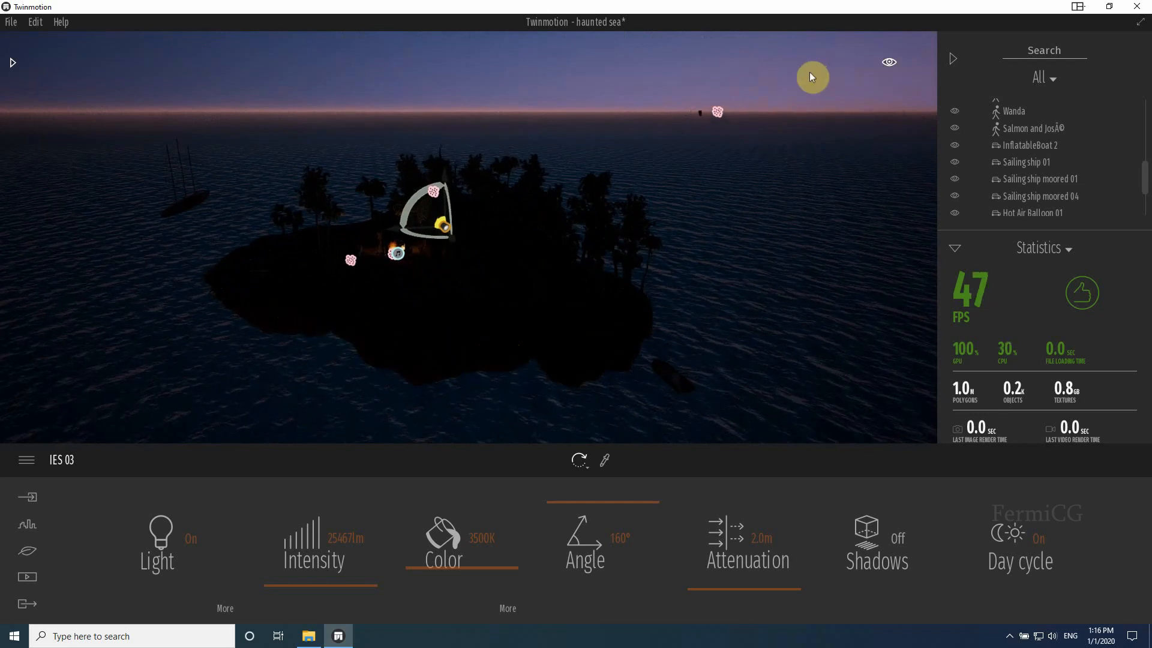
left_click(11, 22)
left_click(43, 122)
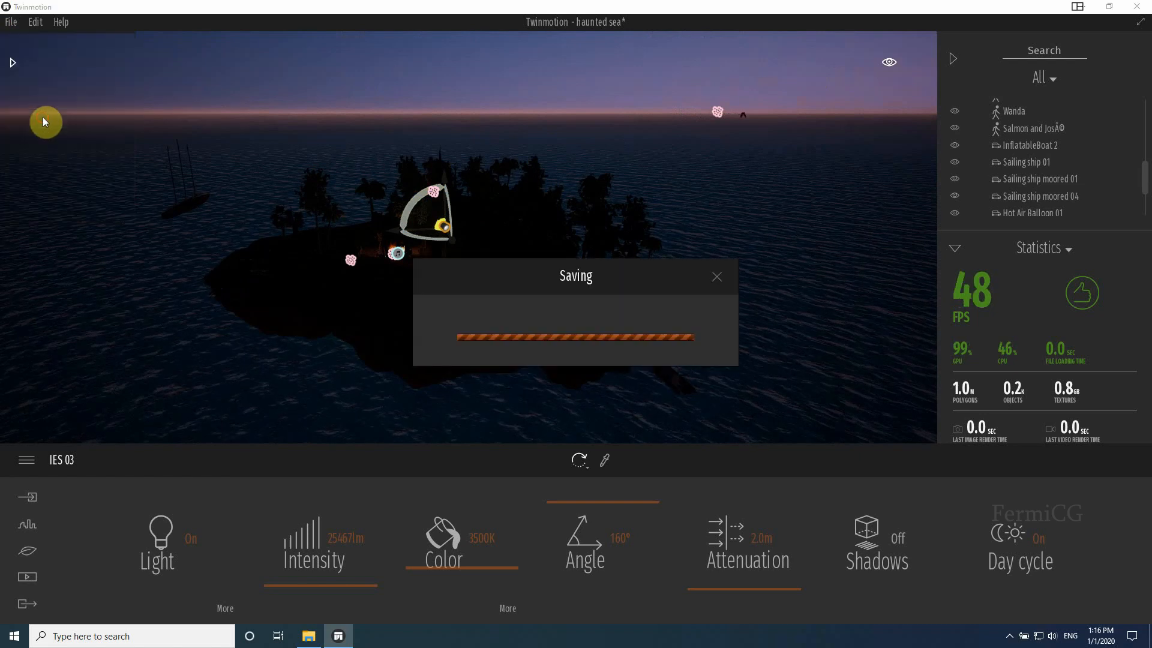